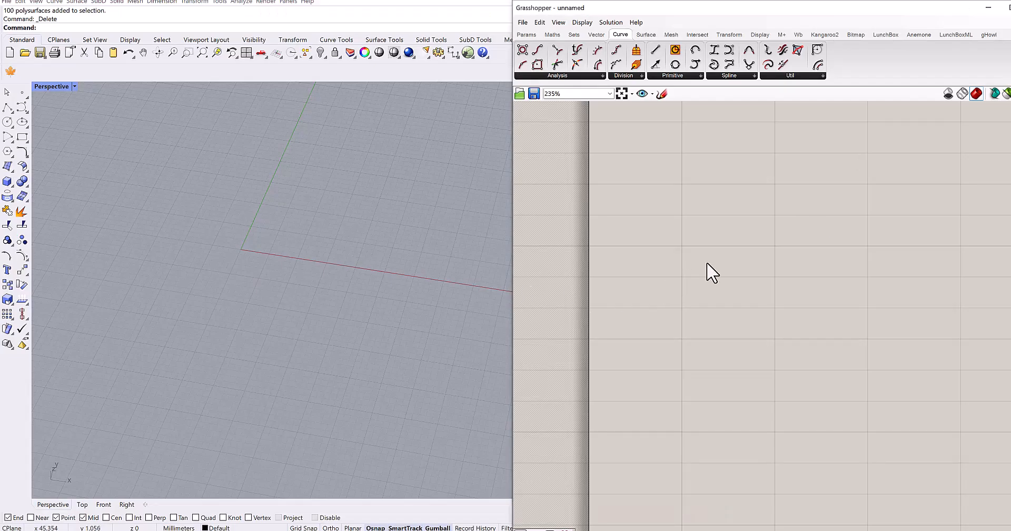
# - Add a BiArc component to the empty canvas
pyautogui.doubleClick(724, 248)
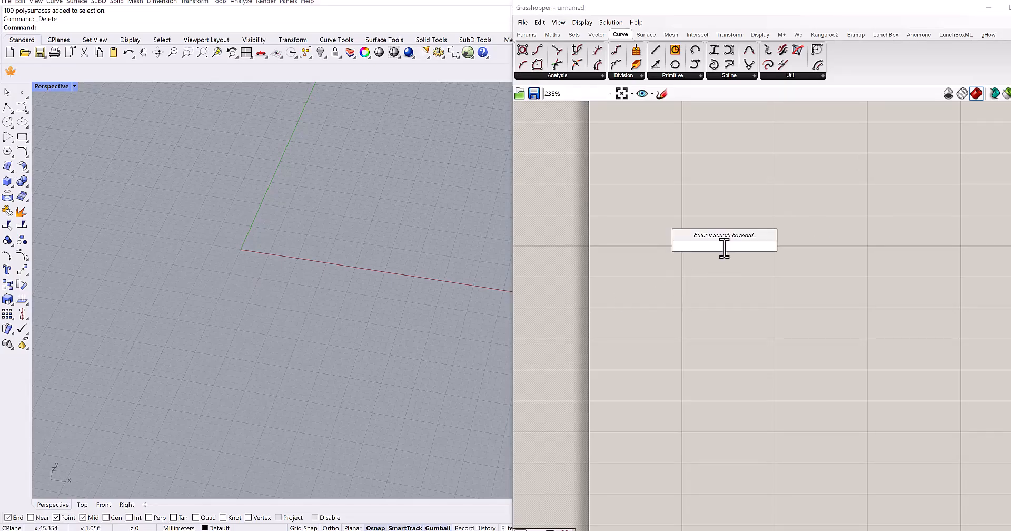
pyautogui.write('bi')
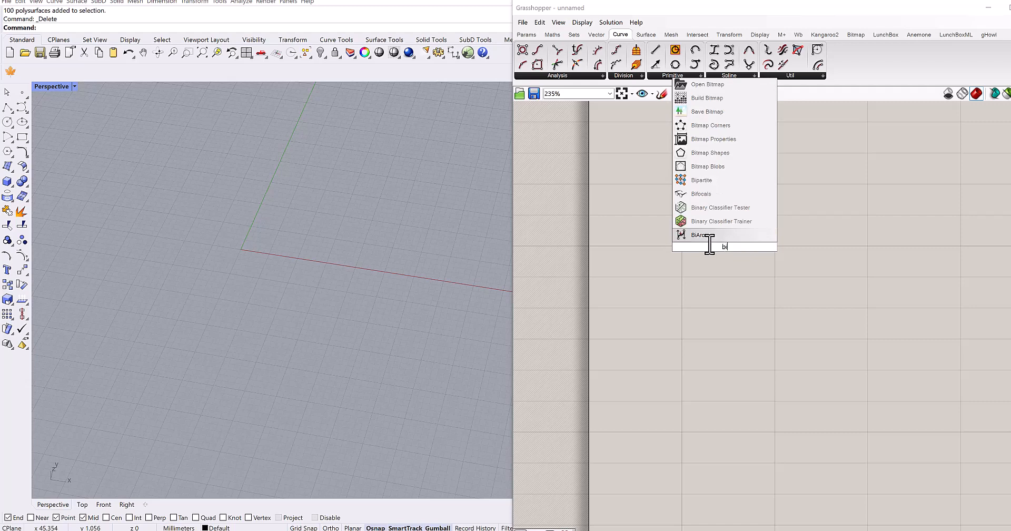
pyautogui.click(698, 235)
pyautogui.click(756, 264)
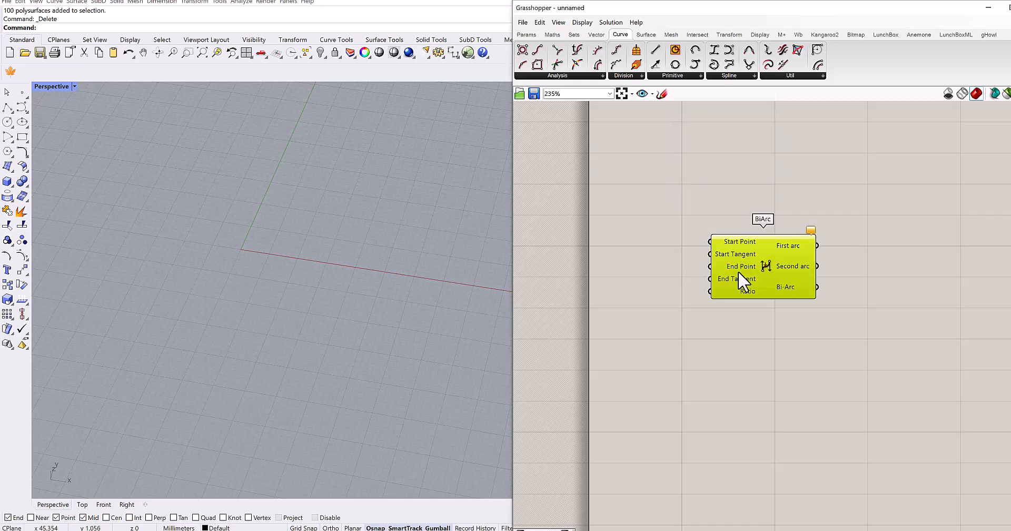
# - Examine the inputs and outputs of the BiArc component up close
pyautogui.doubleClick(708, 154)
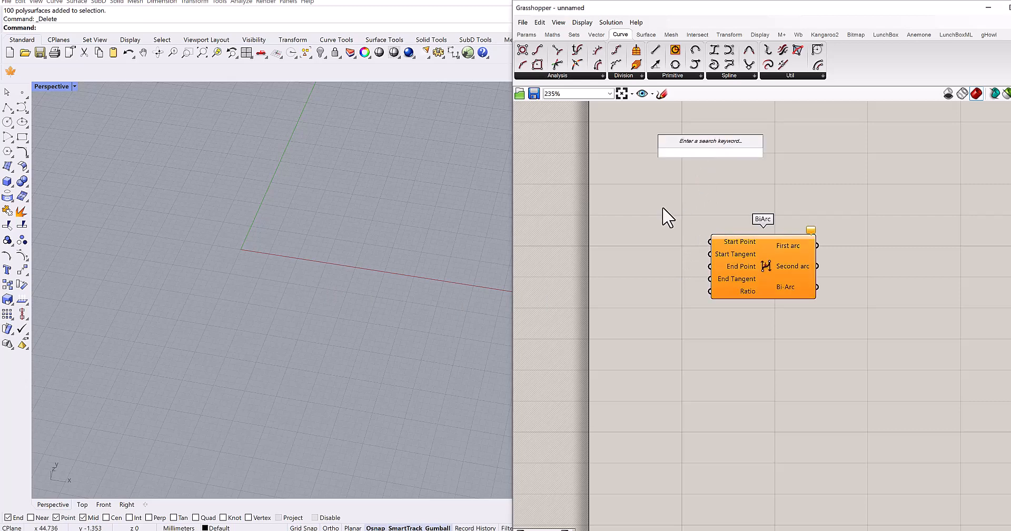
pyautogui.moveTo(705, 288); pyautogui.dragTo(751, 377, button='right')
pyautogui.moveTo(634, 215); pyautogui.dragTo(635, 233, button='right')
pyautogui.moveTo(642, 169); pyautogui.dragTo(606, 176, button='right')
pyautogui.moveTo(668, 208); pyautogui.dragTo(632, 163, button='right')
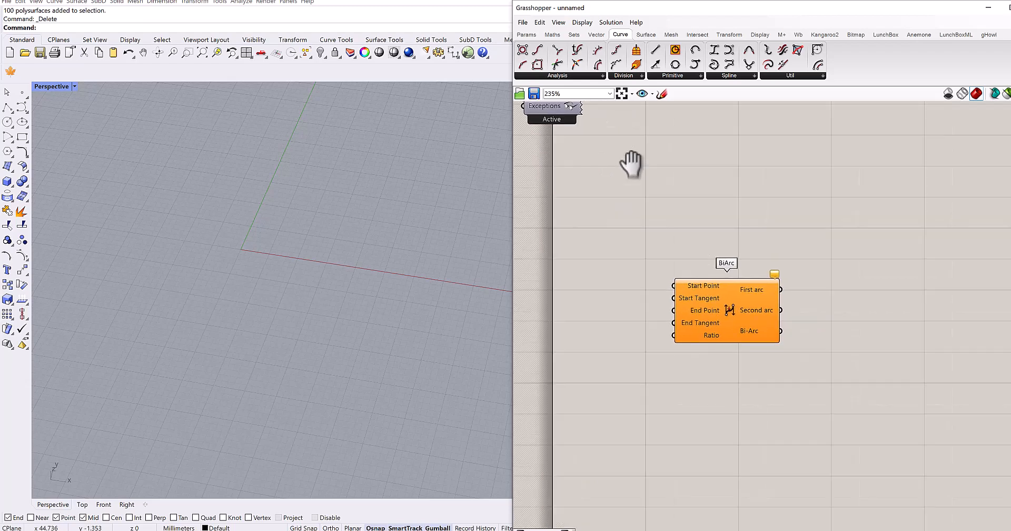
pyautogui.scroll(4, 682, 192)
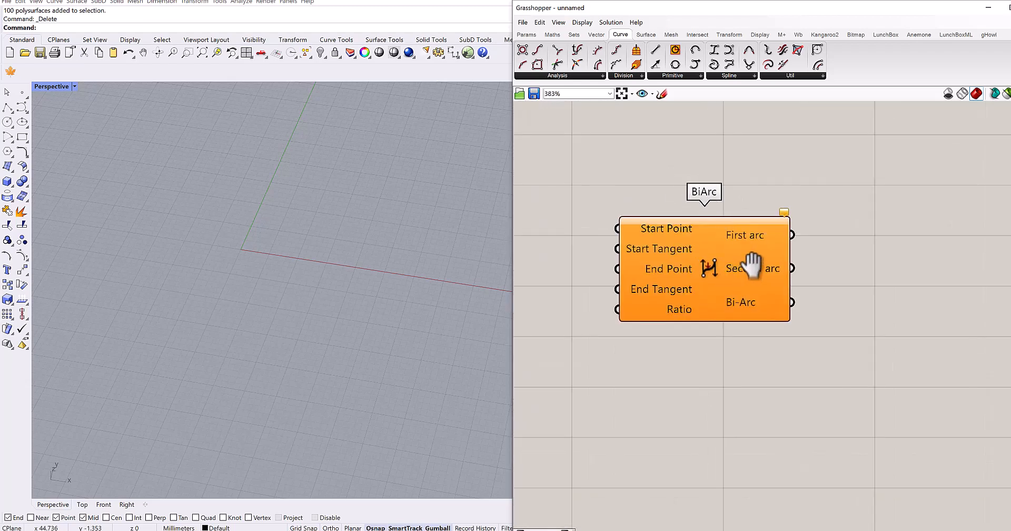
pyautogui.moveTo(791, 227); pyautogui.dragTo(871, 196, button='right')
pyautogui.scroll(1, 757, 226)
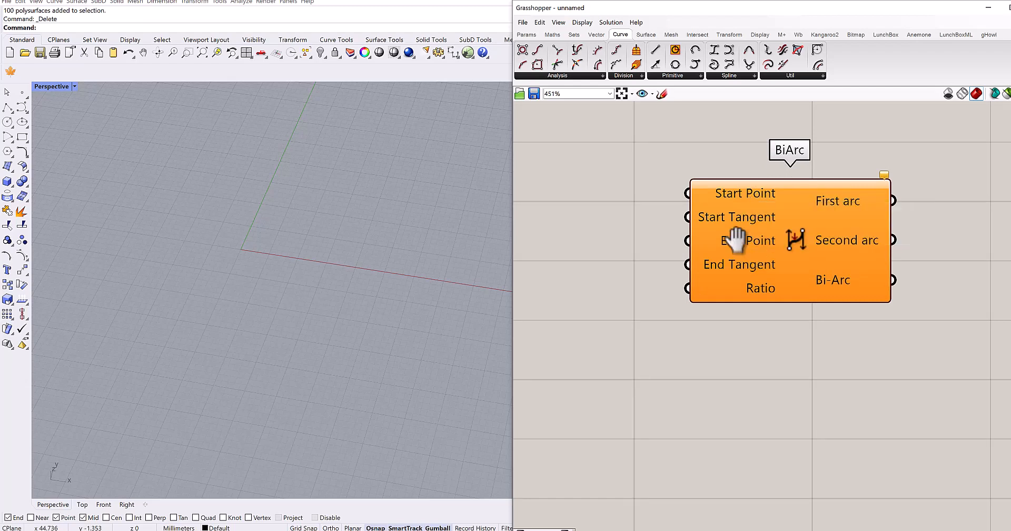
pyautogui.moveTo(738, 235); pyautogui.dragTo(782, 208, button='right')
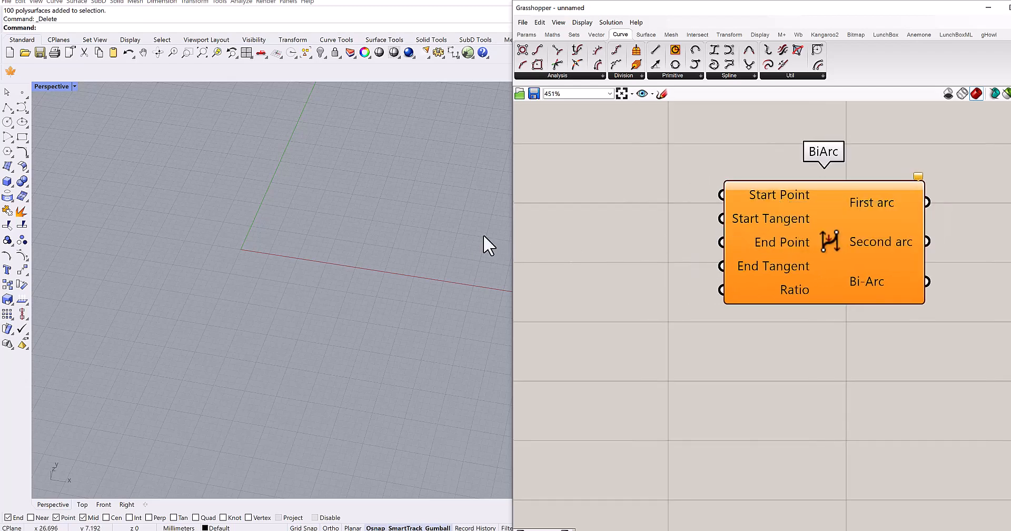
# - Add a Point parameter at the origin and connect it to the Start Point input of BiArc
pyautogui.moveTo(682, 246); pyautogui.dragTo(728, 248, button='right')
pyautogui.doubleClick(667, 229)
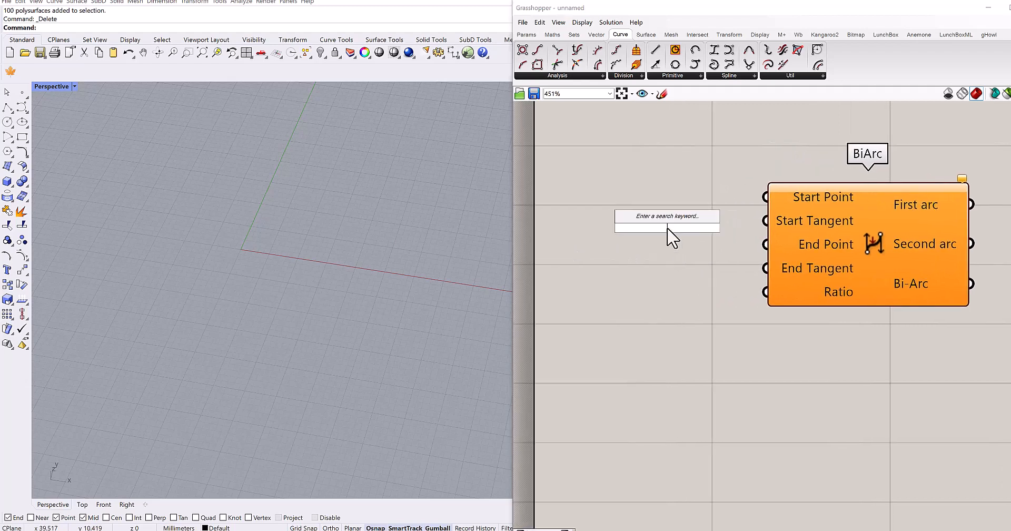
pyautogui.write('0,0,0')
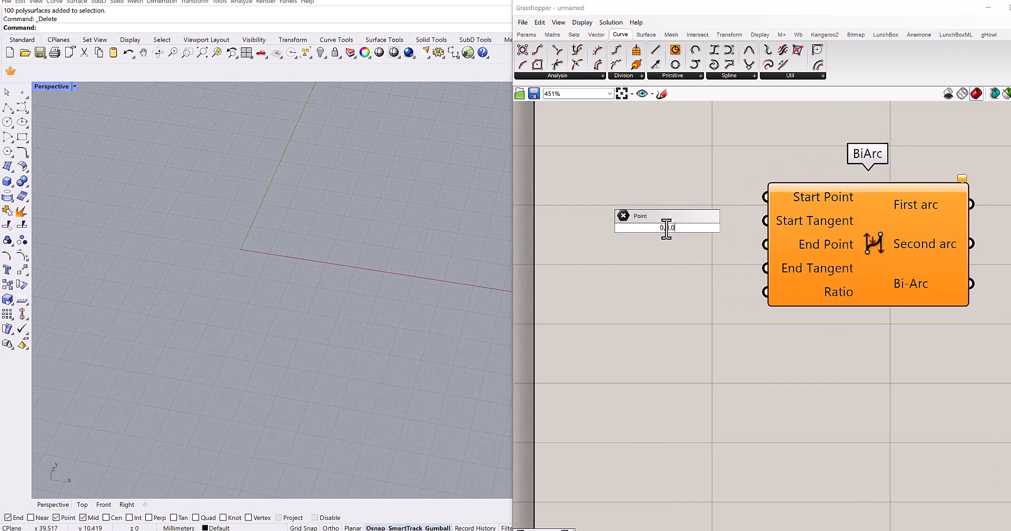
pyautogui.press('Return')
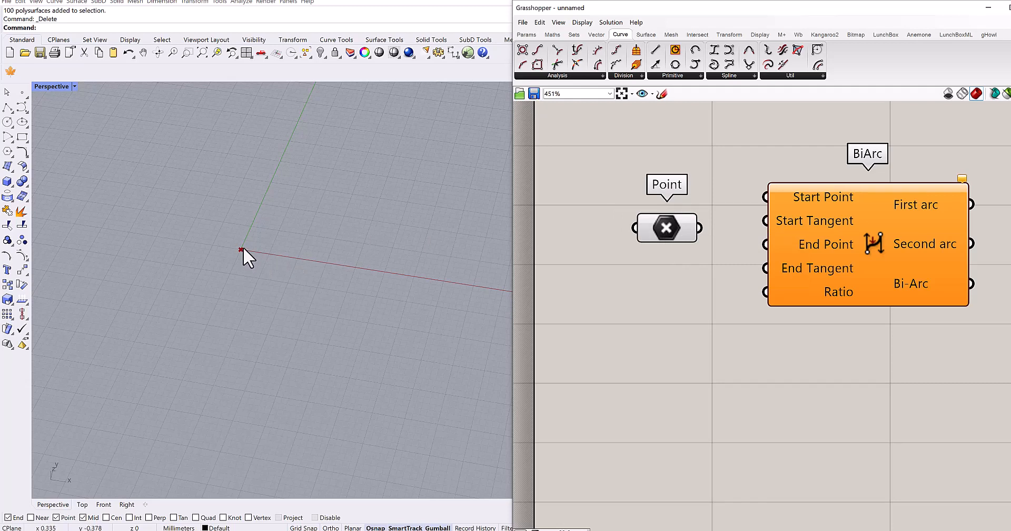
pyautogui.moveTo(700, 228); pyautogui.dragTo(765, 197)
pyautogui.scroll(-1, 862, 249)
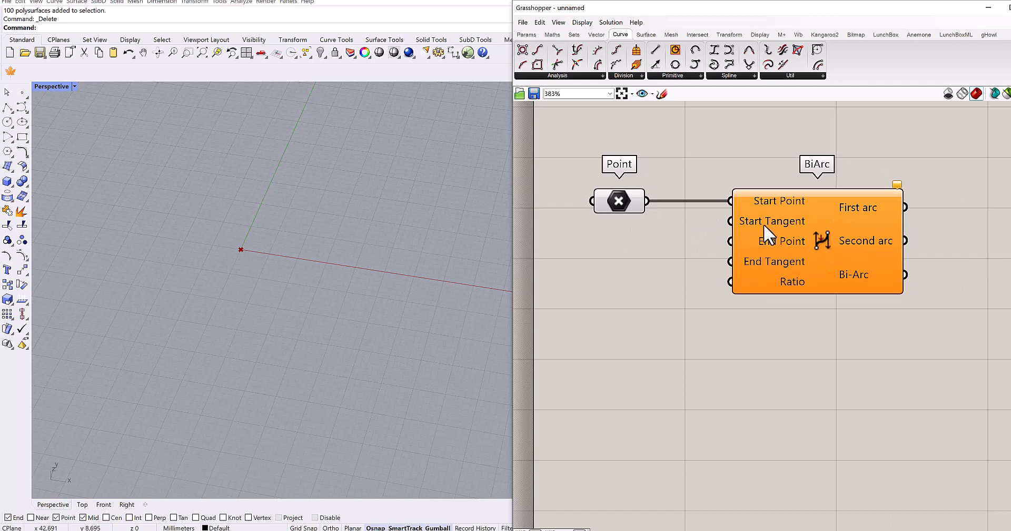
# - Add a Vector XYZ component below the BiArc component
pyautogui.scroll(5, 771, 223)
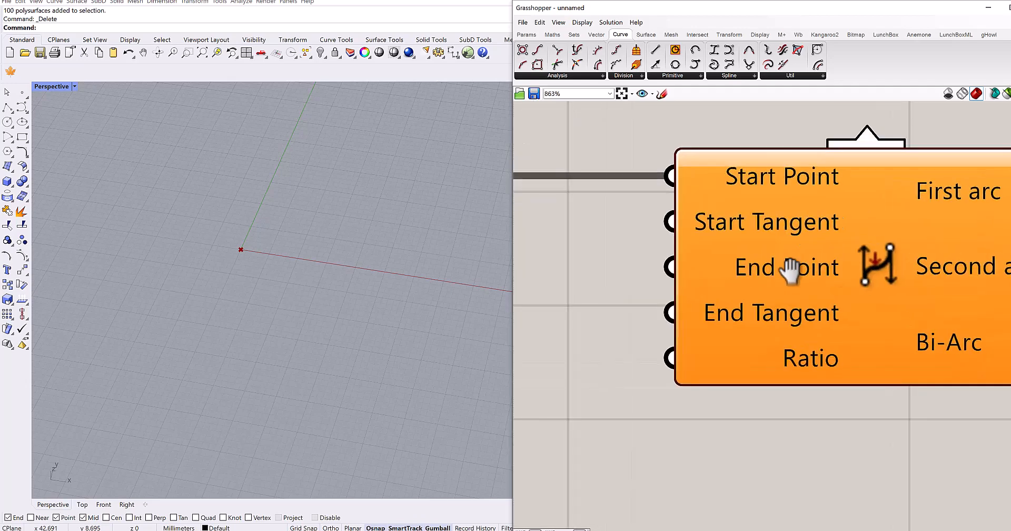
pyautogui.scroll(2, 799, 277)
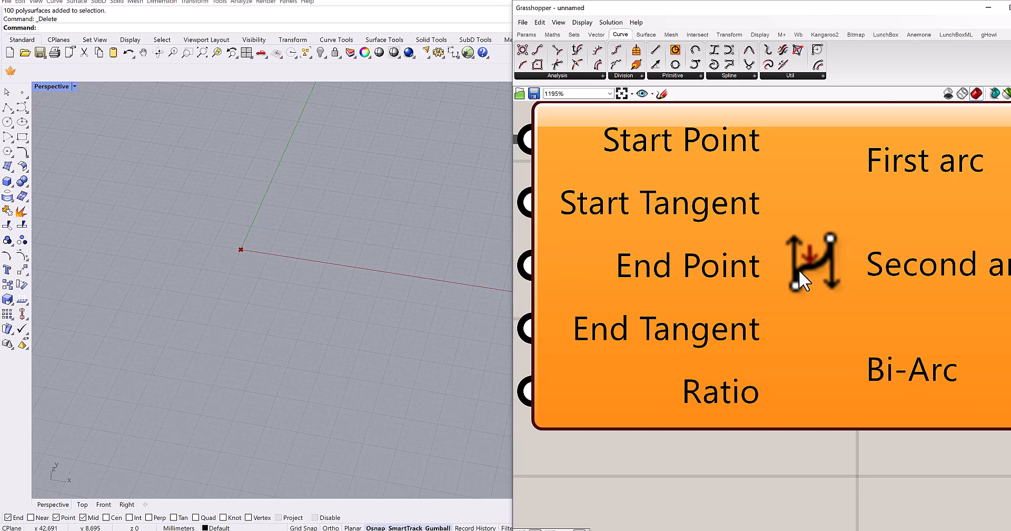
pyautogui.scroll(-7, 799, 273)
pyautogui.moveTo(785, 375); pyautogui.dragTo(776, 362, button='right')
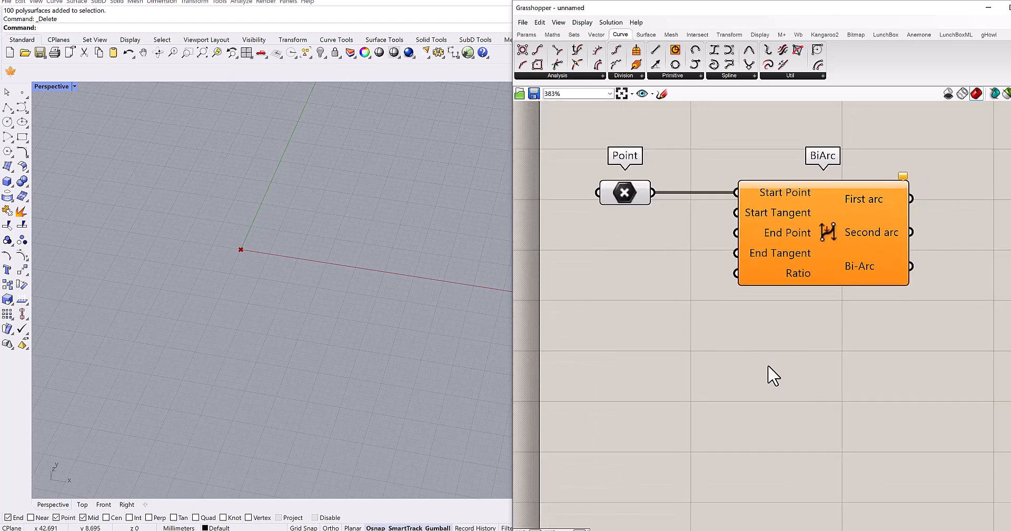
pyautogui.doubleClick(688, 385)
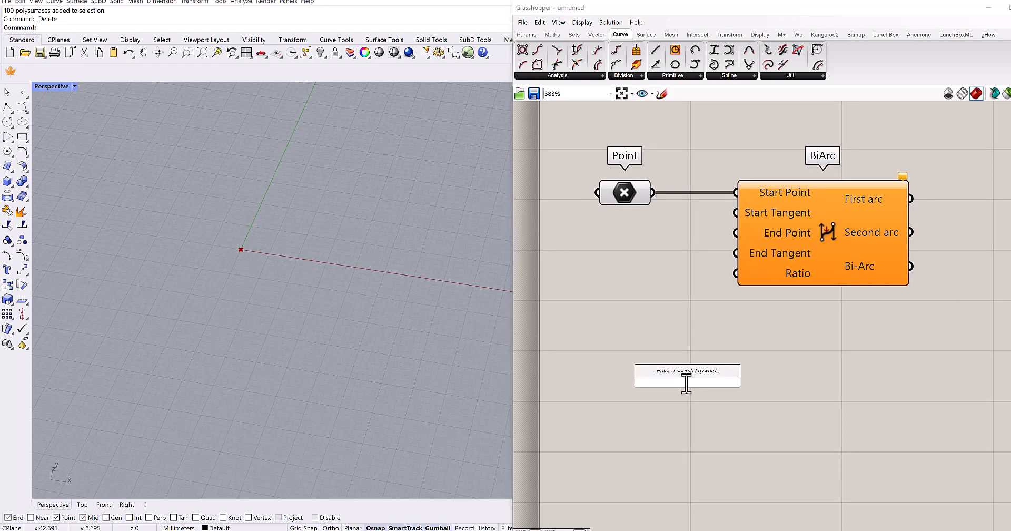
pyautogui.write('xyz vec')
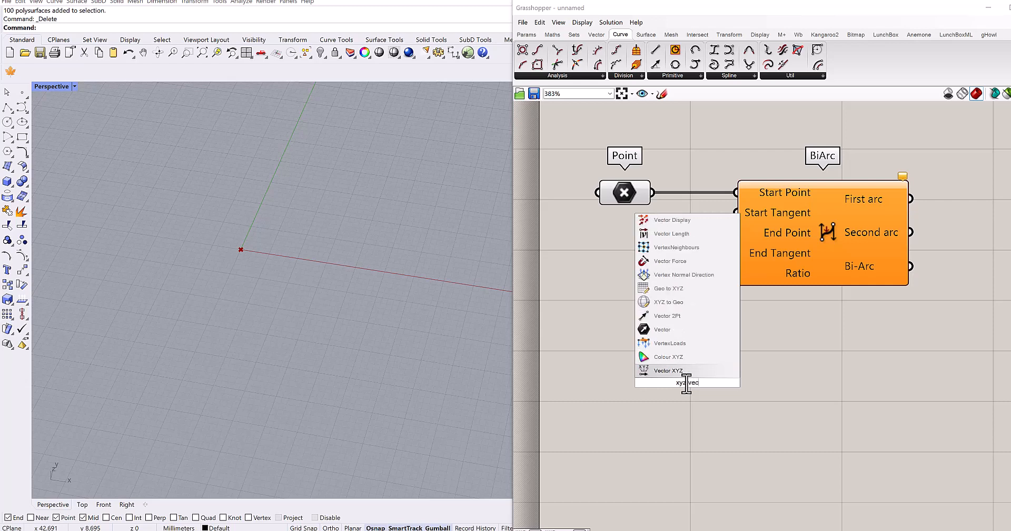
pyautogui.click(677, 371)
pyautogui.moveTo(676, 383); pyautogui.dragTo(676, 388)
pyautogui.moveTo(702, 313); pyautogui.dragTo(739, 207, button='right')
pyautogui.moveTo(691, 268); pyautogui.dragTo(654, 263)
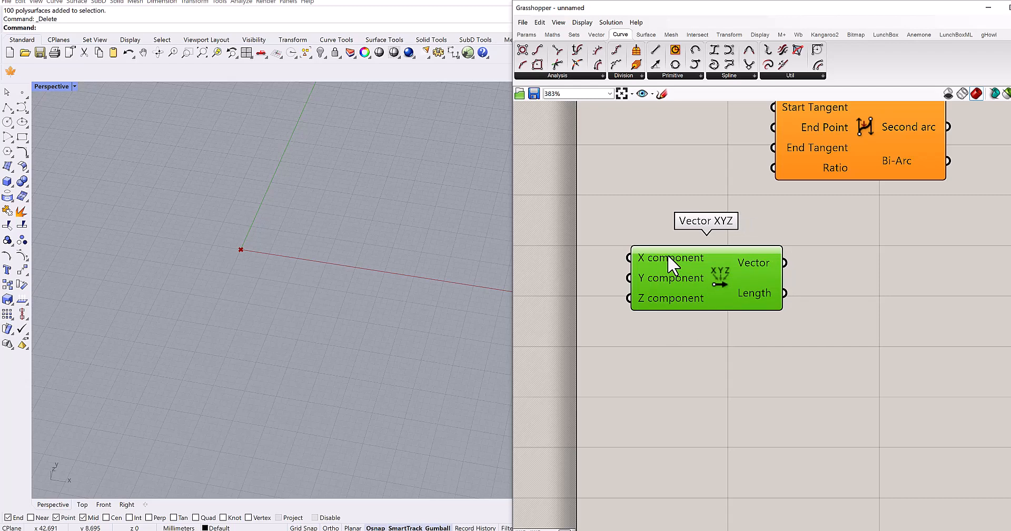
# - Add a Construct Point component below Vector XYZ to compare their inputs, and delete it again
pyautogui.moveTo(668, 254)
pyautogui.doubleClick(706, 363)
pyautogui.write('cons')
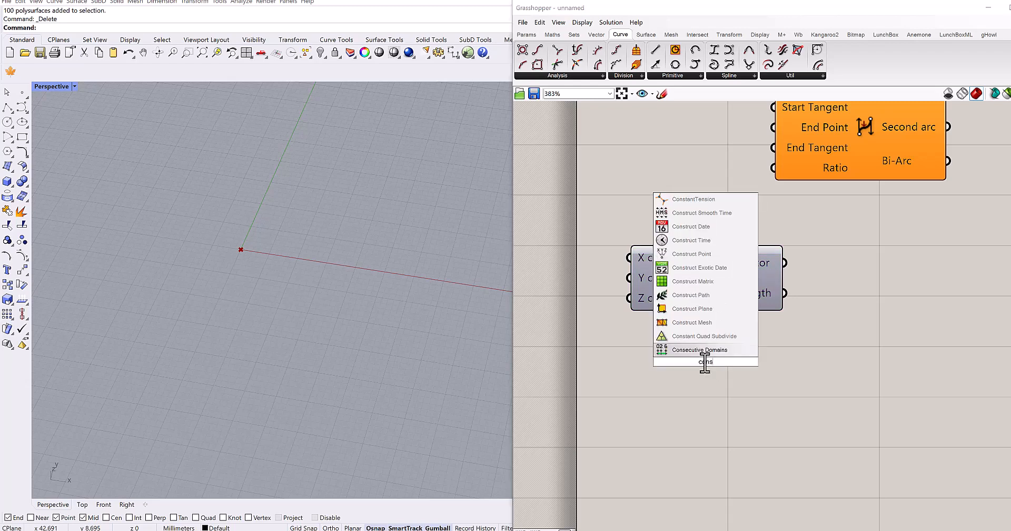
pyautogui.write('truct')
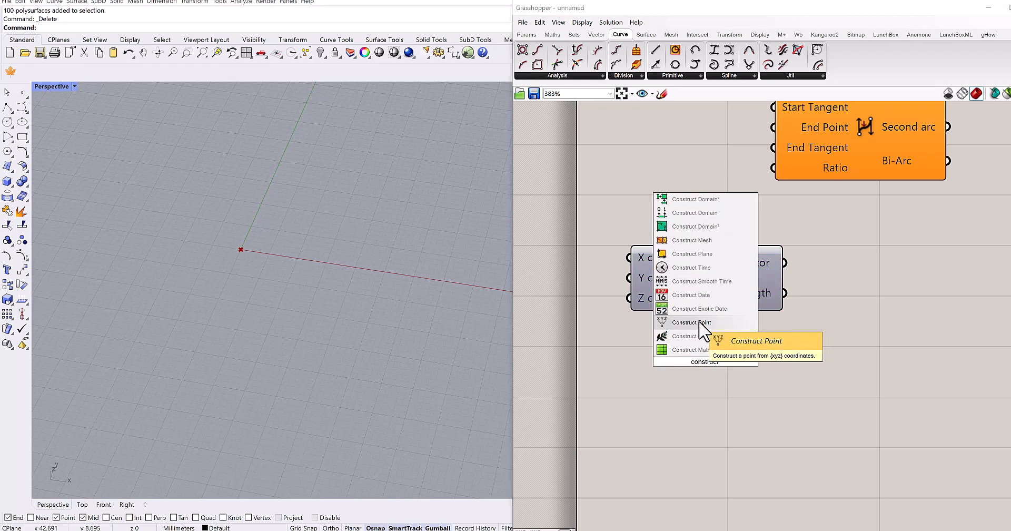
pyautogui.click(700, 322)
pyautogui.moveTo(707, 364); pyautogui.dragTo(714, 398)
pyautogui.moveTo(705, 403); pyautogui.dragTo(717, 347, button='right')
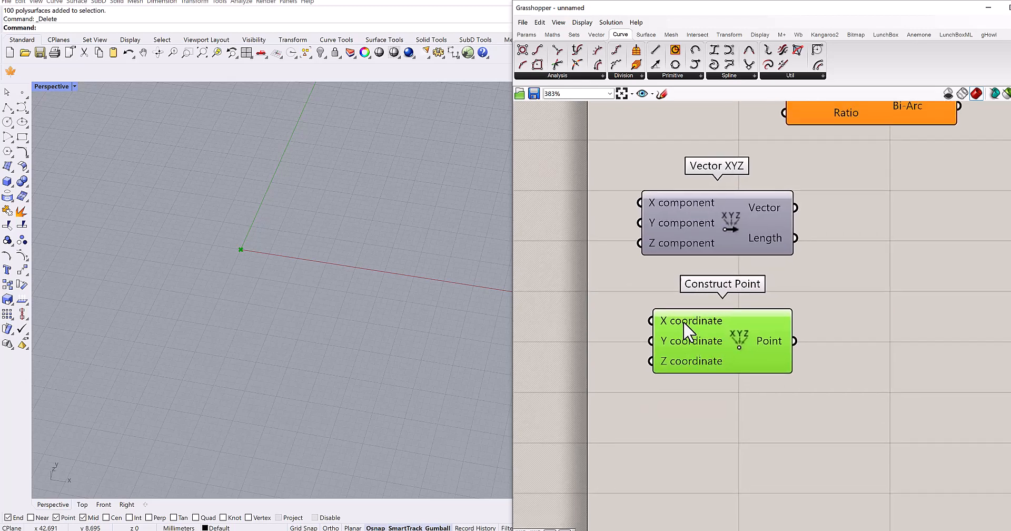
pyautogui.moveTo(689, 330)
pyautogui.moveTo(707, 370); pyautogui.dragTo(693, 395, button='right')
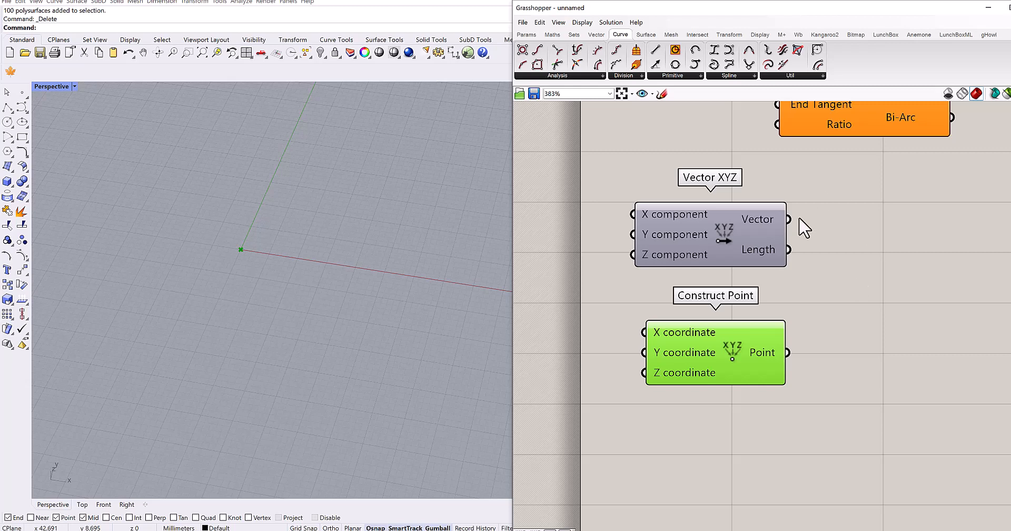
pyautogui.moveTo(780, 297); pyautogui.dragTo(689, 277, button='right')
pyautogui.scroll(-2, 701, 287)
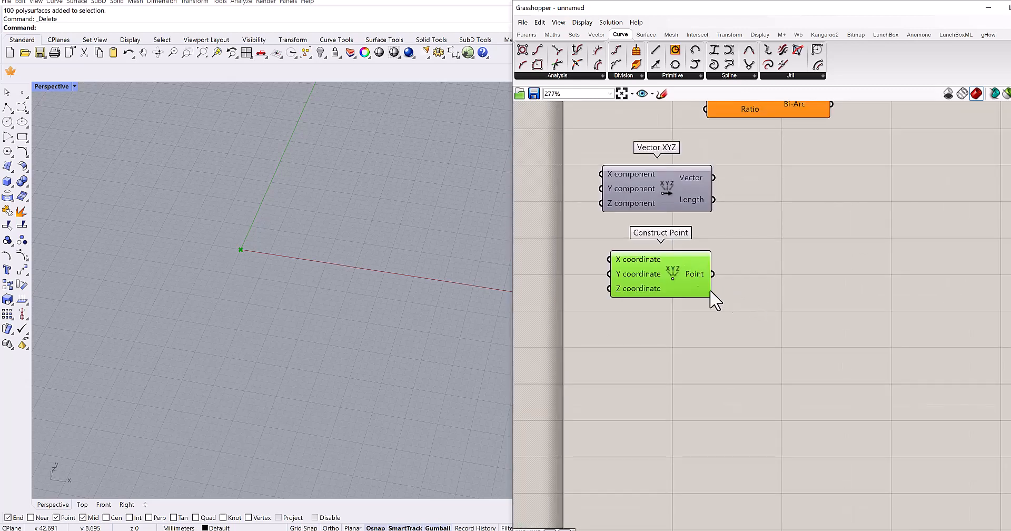
pyautogui.press('Delete')
# - Add an MD Slider below the Vector XYZ component and delete Vector XYZ
pyautogui.doubleClick(685, 284)
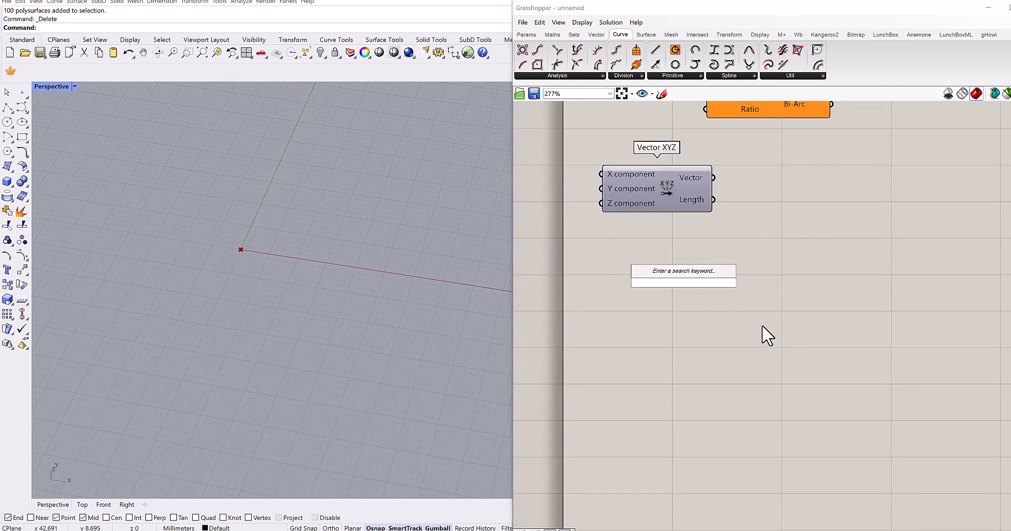
pyautogui.write('md')
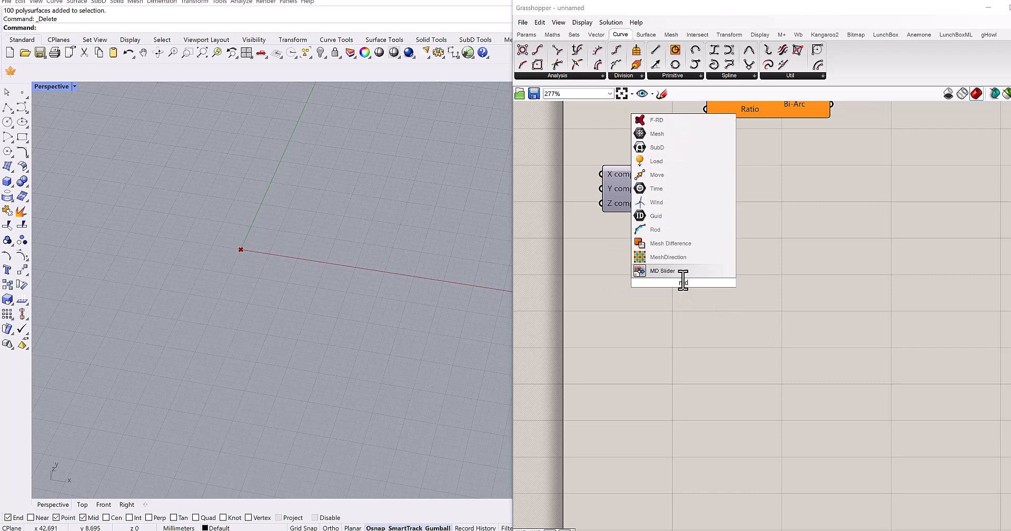
pyautogui.click(680, 271)
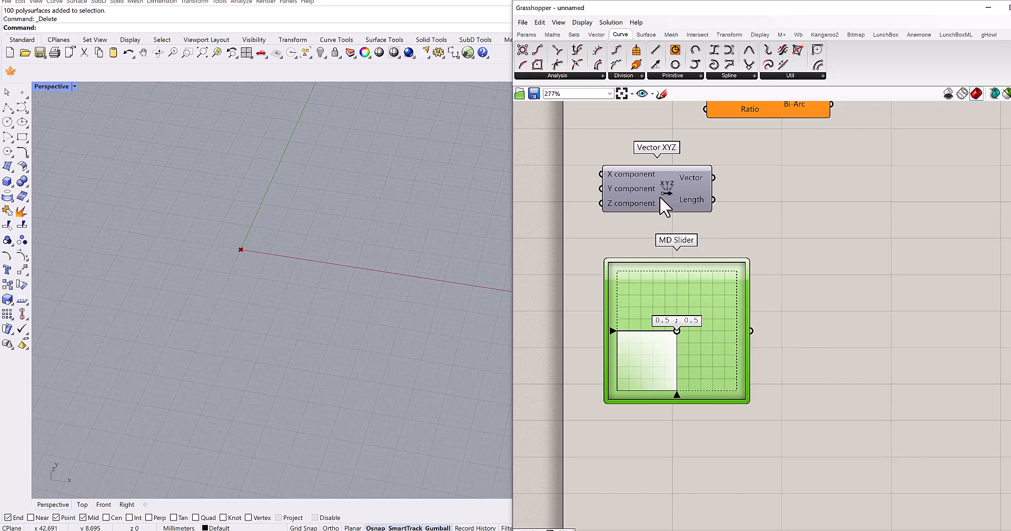
pyautogui.press('Delete')
# - Place the MD Slider beneath the Point parameter, widen it slightly, and connect it to the Start Tangent input of BiArc
pyautogui.moveTo(728, 310); pyautogui.dragTo(782, 390, button='right')
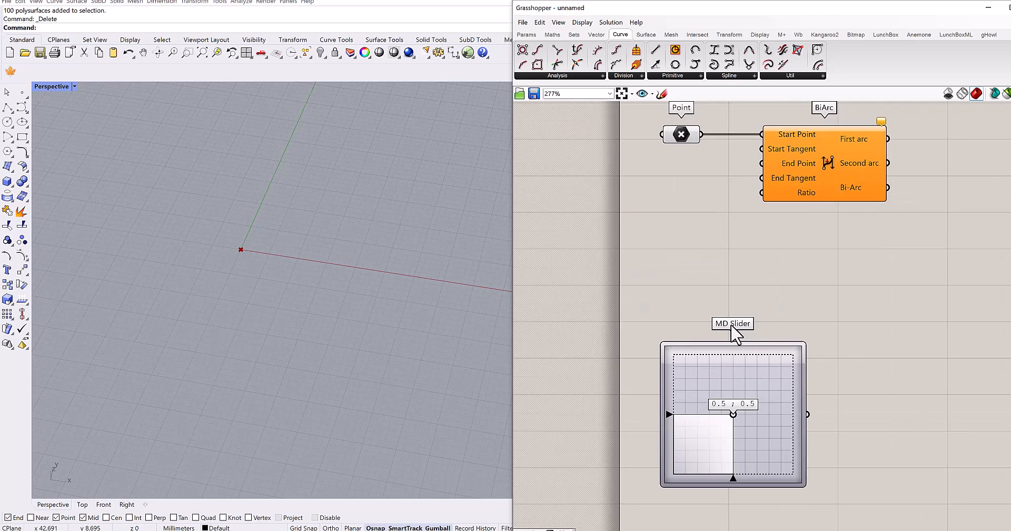
pyautogui.moveTo(761, 360); pyautogui.dragTo(659, 190)
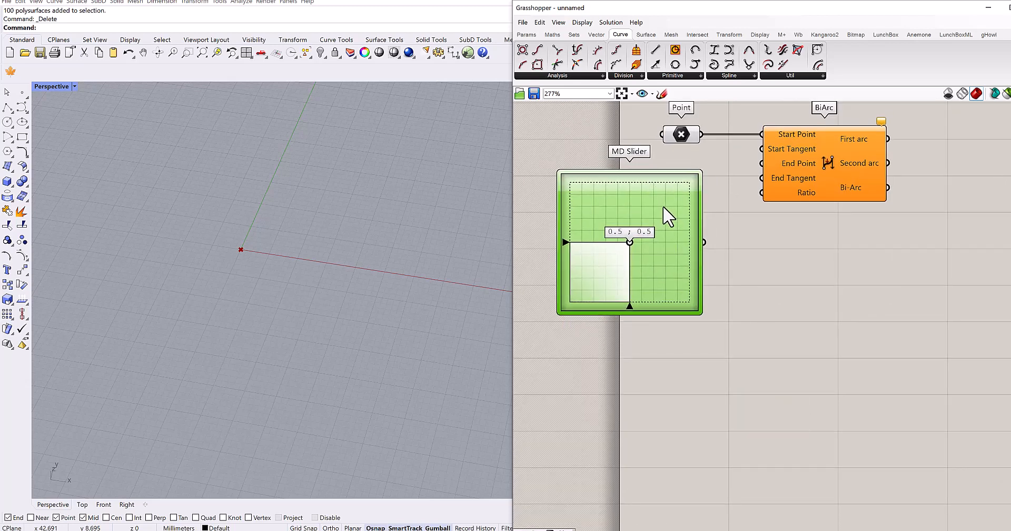
pyautogui.moveTo(703, 235); pyautogui.dragTo(712, 235)
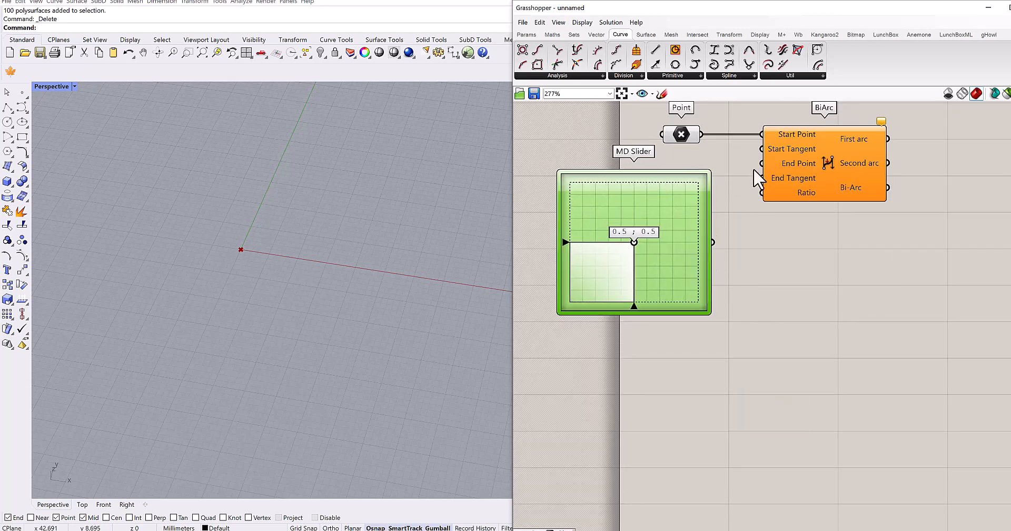
pyautogui.moveTo(762, 149); pyautogui.dragTo(713, 242)
pyautogui.moveTo(745, 316); pyautogui.dragTo(740, 345, button='right')
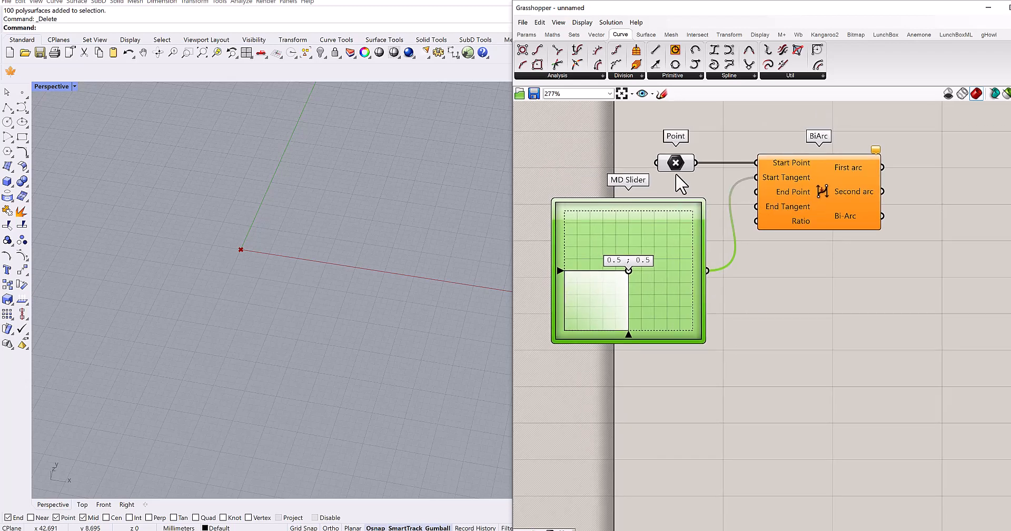
pyautogui.moveTo(665, 169); pyautogui.dragTo(651, 168)
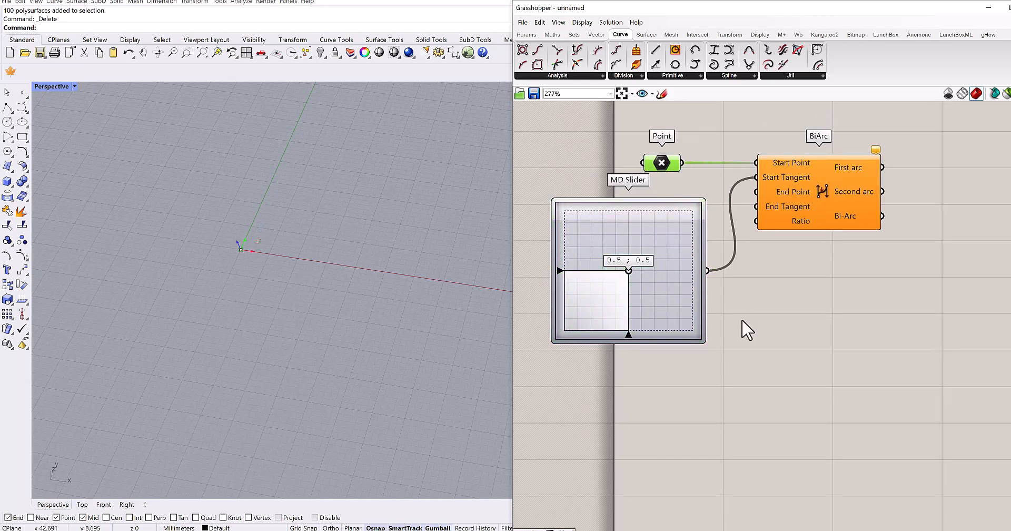
# - Add a Vector Display Ex component below BiArc, wiring Point into its Point input and the MD Slider into its Vector input
pyautogui.doubleClick(850, 329)
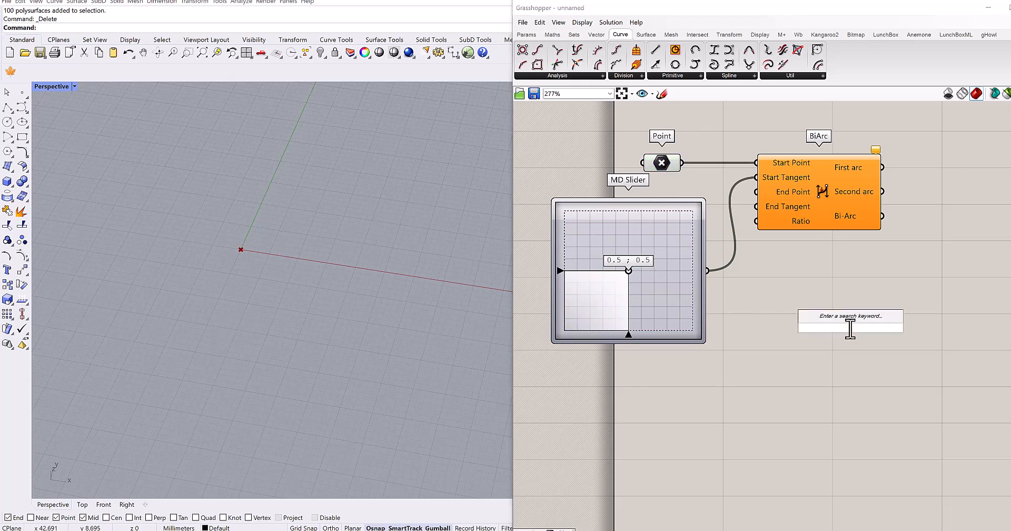
pyautogui.write('vector')
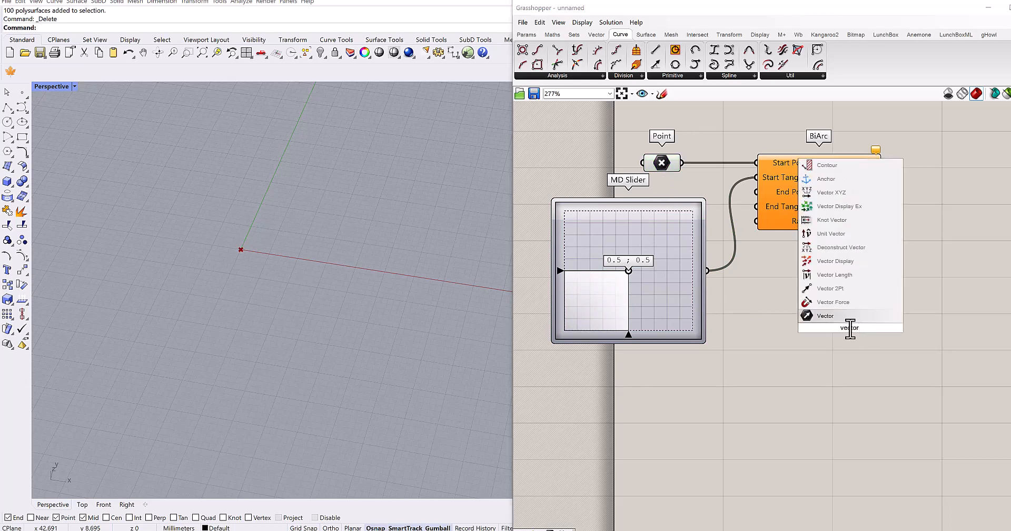
pyautogui.write(' di')
pyautogui.click(838, 302)
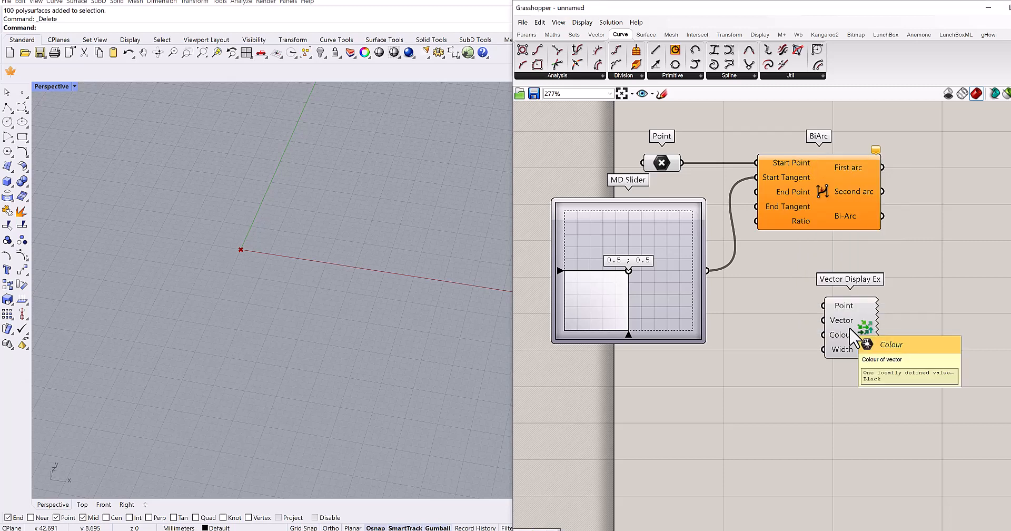
pyautogui.moveTo(681, 162); pyautogui.dragTo(823, 305)
pyautogui.moveTo(708, 270); pyautogui.dragTo(823, 320)
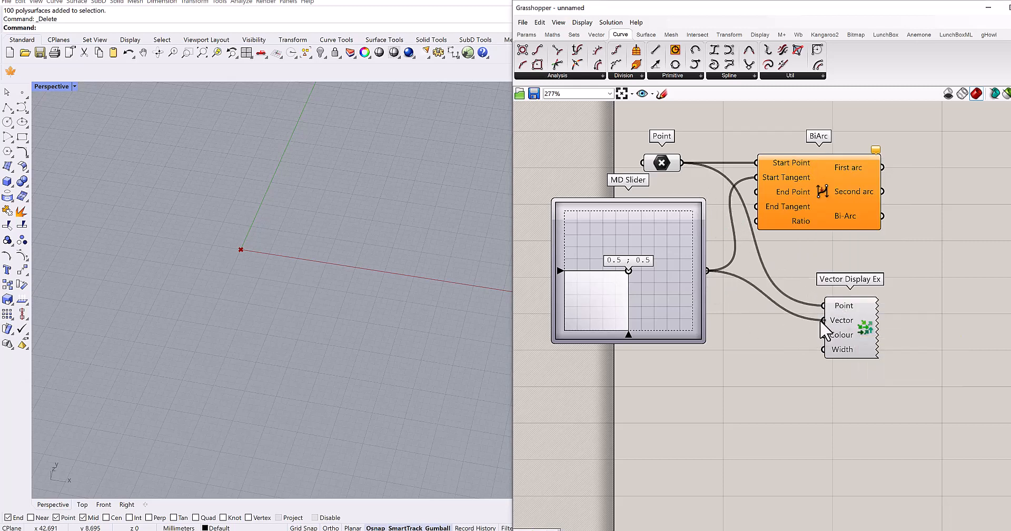
# - Add a Multiplication component and route the MD Slider through its A input into the Vector input of Vector Display Ex
pyautogui.doubleClick(753, 395)
pyautogui.write('*')
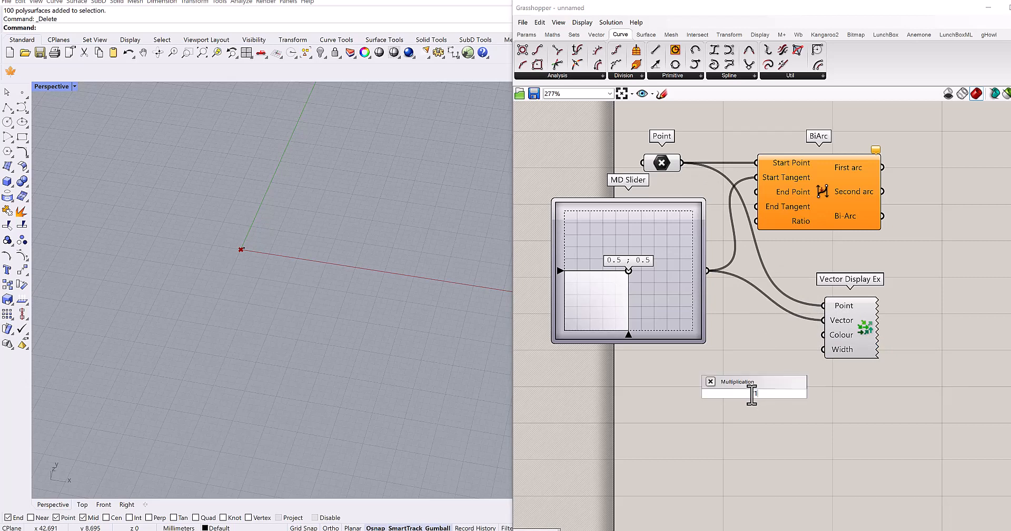
pyautogui.press('Return')
pyautogui.moveTo(709, 270); pyautogui.dragTo(721, 386)
pyautogui.click(879, 348)
pyautogui.moveTo(879, 341); pyautogui.dragTo(902, 341)
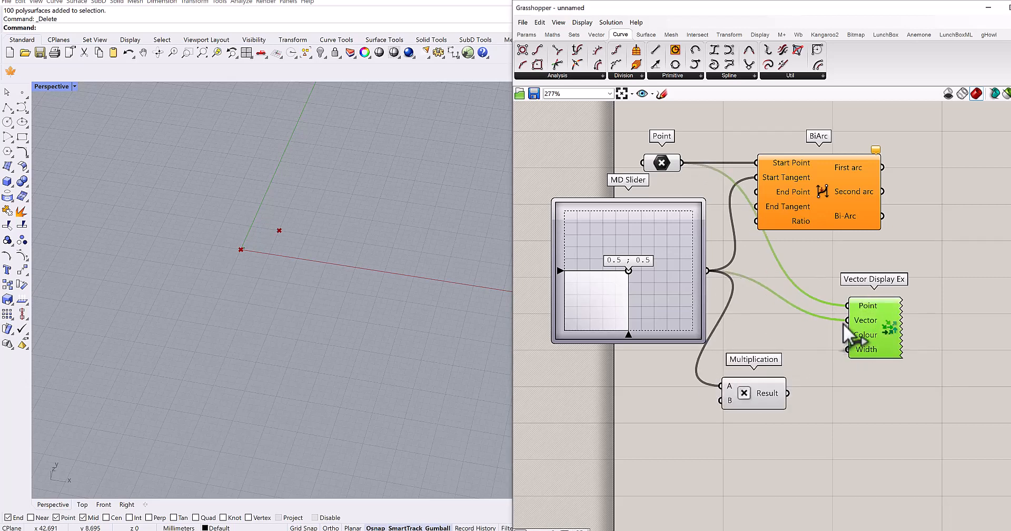
pyautogui.moveTo(846, 322); pyautogui.dragTo(788, 393)
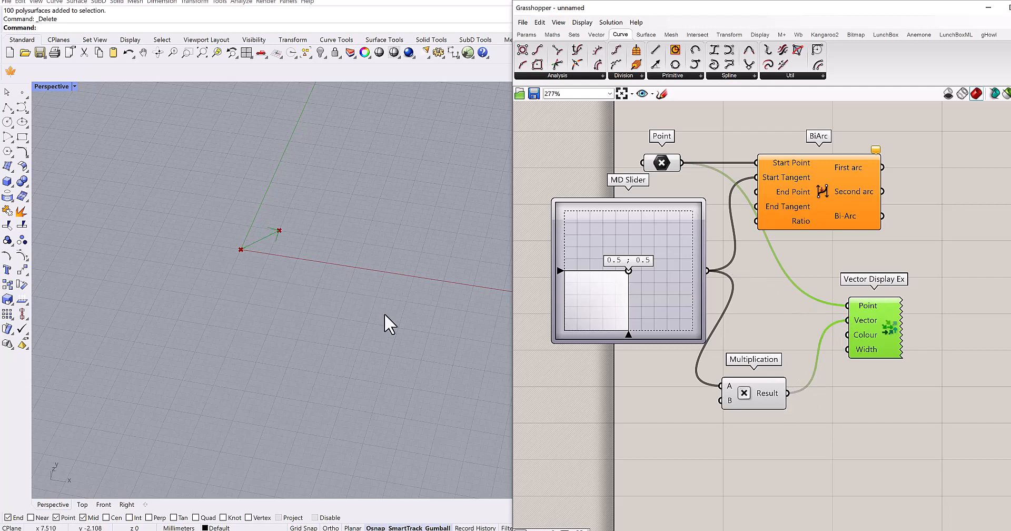
pyautogui.click(910, 417)
pyautogui.scroll(2, 311, 271)
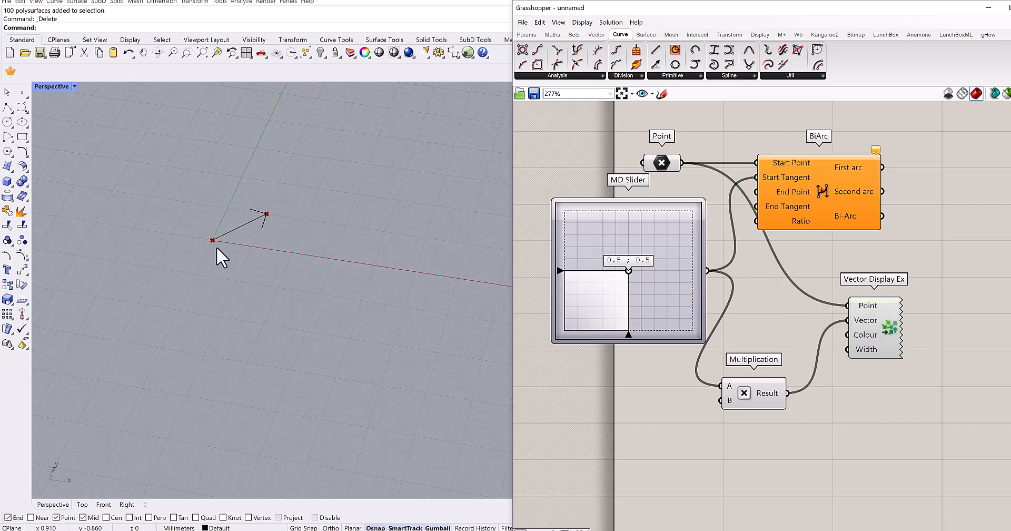
pyautogui.scroll(-1, 217, 247)
# - Delete the Vector Display Ex and Multiplication components, and spread the Point parameter and BiArc slightly apart
pyautogui.click(874, 333)
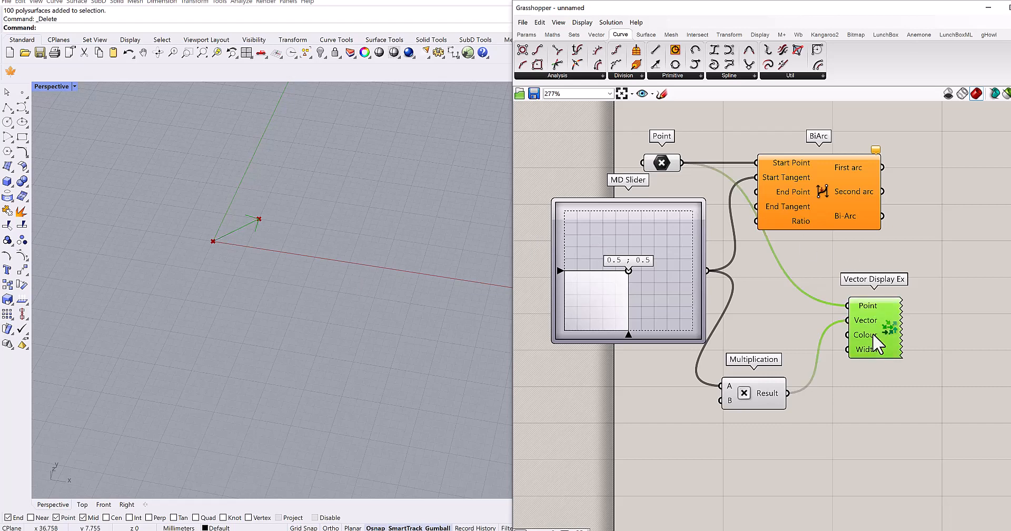
pyautogui.press('Delete')
pyautogui.click(775, 385)
pyautogui.press('Delete')
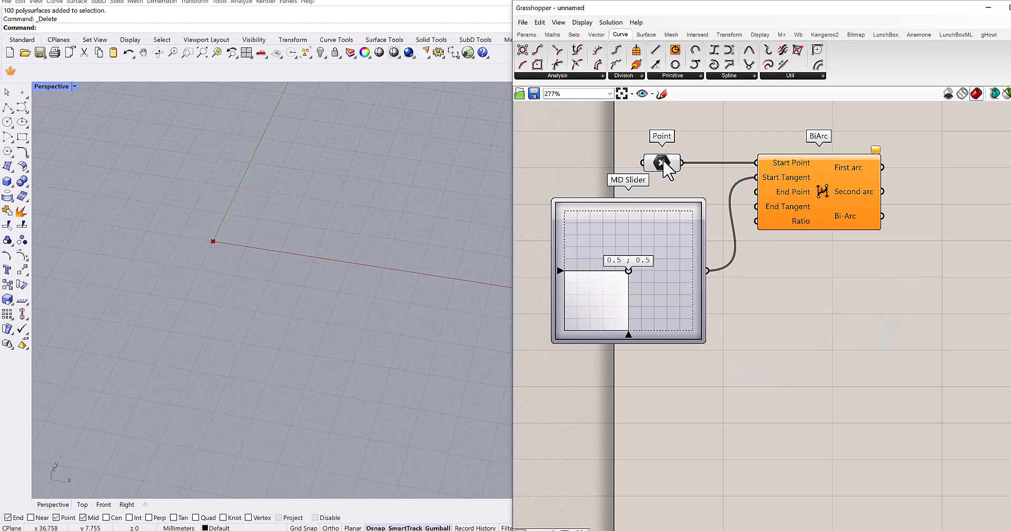
pyautogui.moveTo(663, 163); pyautogui.dragTo(651, 157)
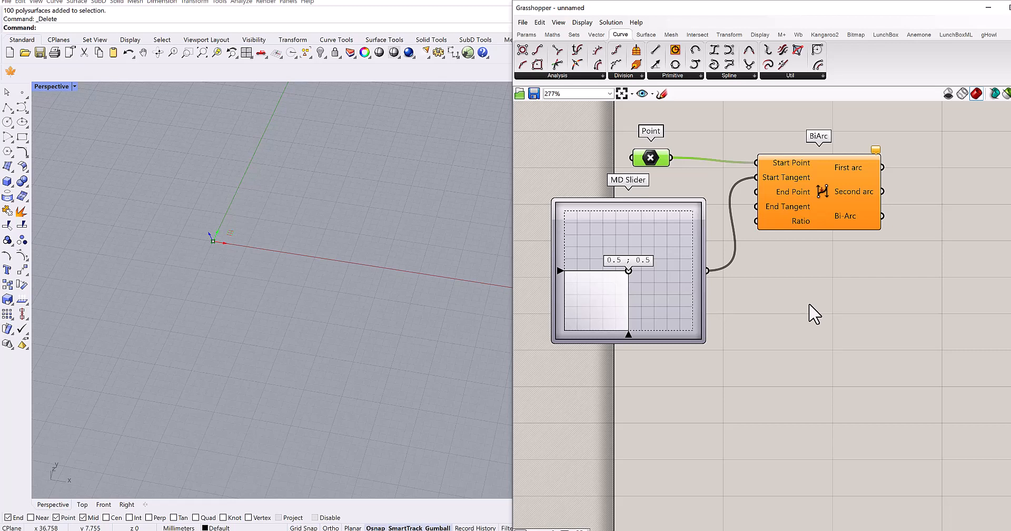
pyautogui.moveTo(808, 215); pyautogui.dragTo(830, 211)
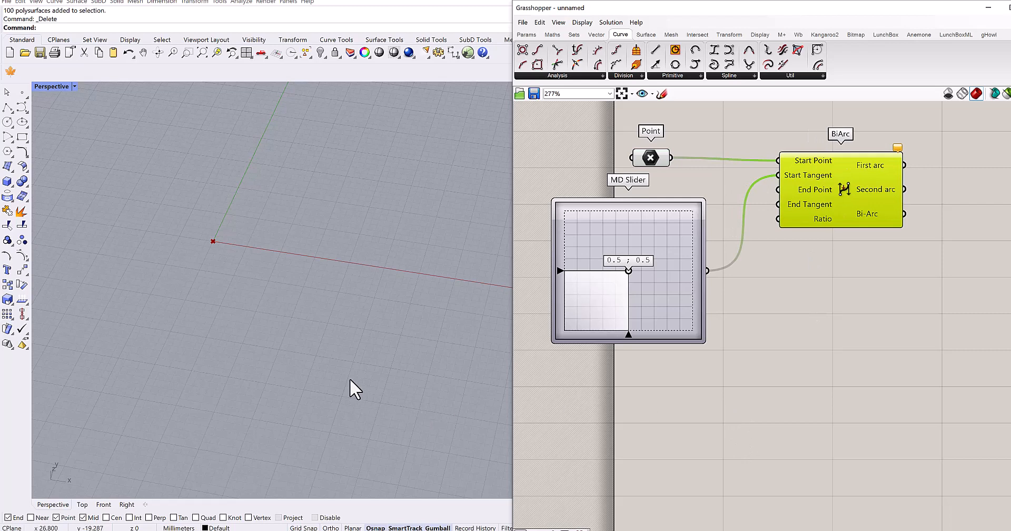
# - Add a Point parameter with coordinates 50,0,0 below the MD Slider, connect it to BiArc's End Point input, and shift BiArc away from the inputs
pyautogui.keyDown('shift'); pyautogui.moveTo(350, 378); pyautogui.dragTo(320, 353, button='right'); pyautogui.keyUp('shift')
pyautogui.doubleClick(746, 435)
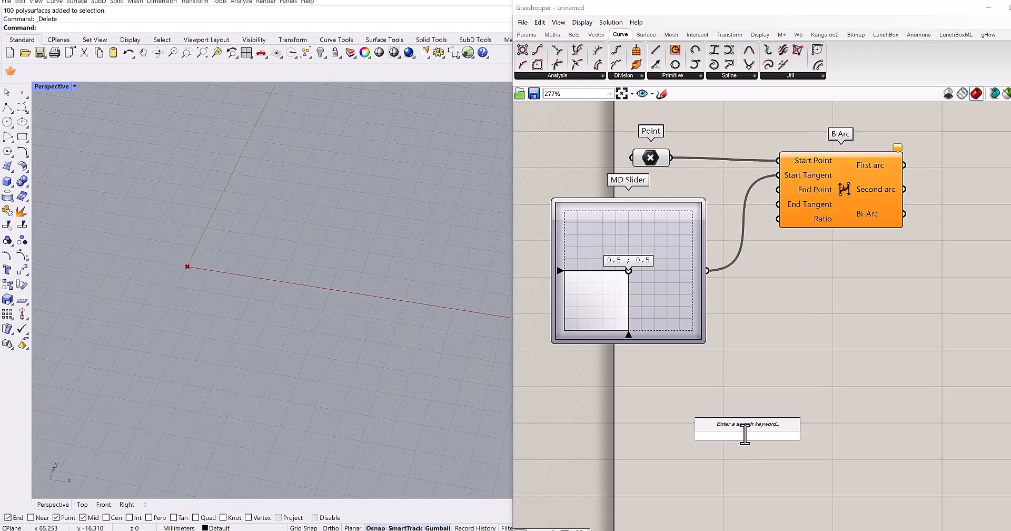
pyautogui.write('5,0,0')
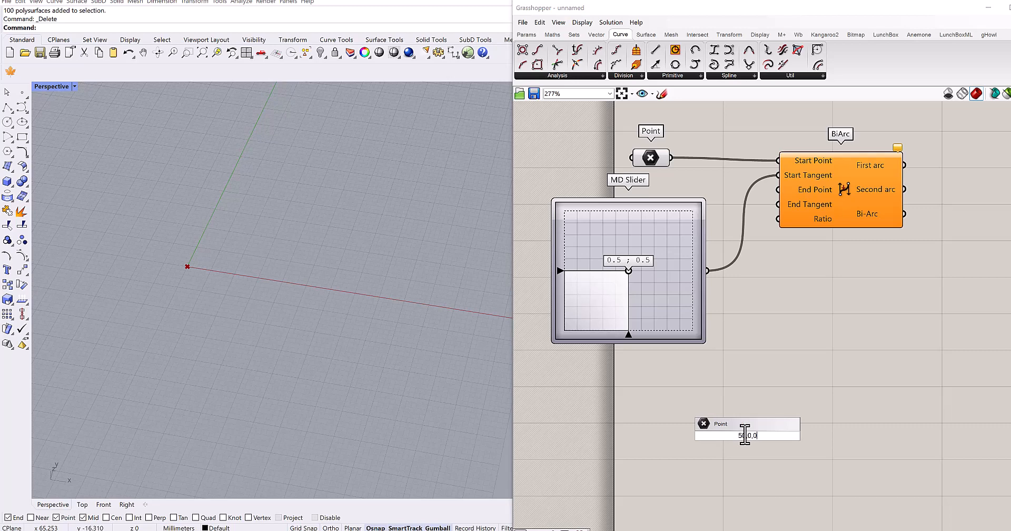
pyautogui.press('Return')
pyautogui.moveTo(754, 445); pyautogui.dragTo(679, 402)
pyautogui.moveTo(723, 358); pyautogui.dragTo(690, 393)
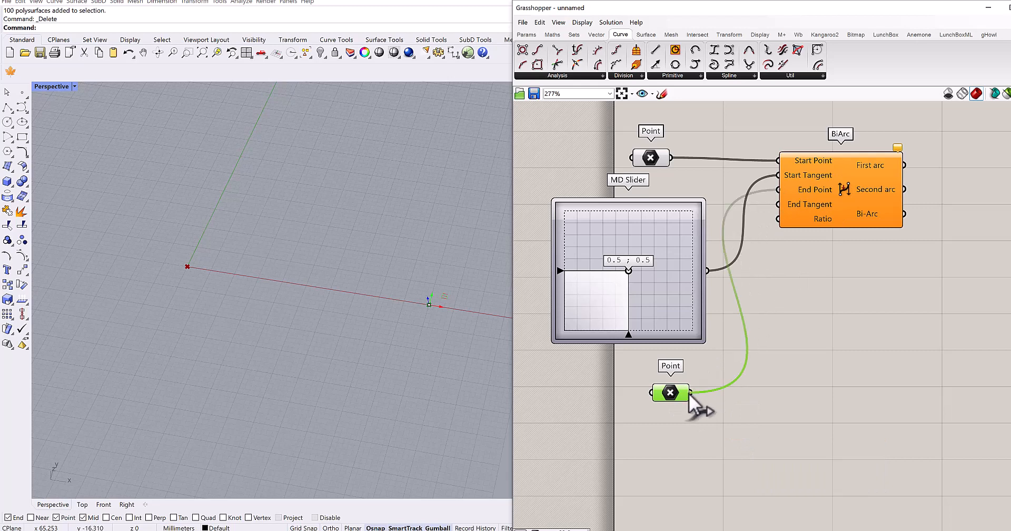
pyautogui.moveTo(862, 205); pyautogui.dragTo(890, 207)
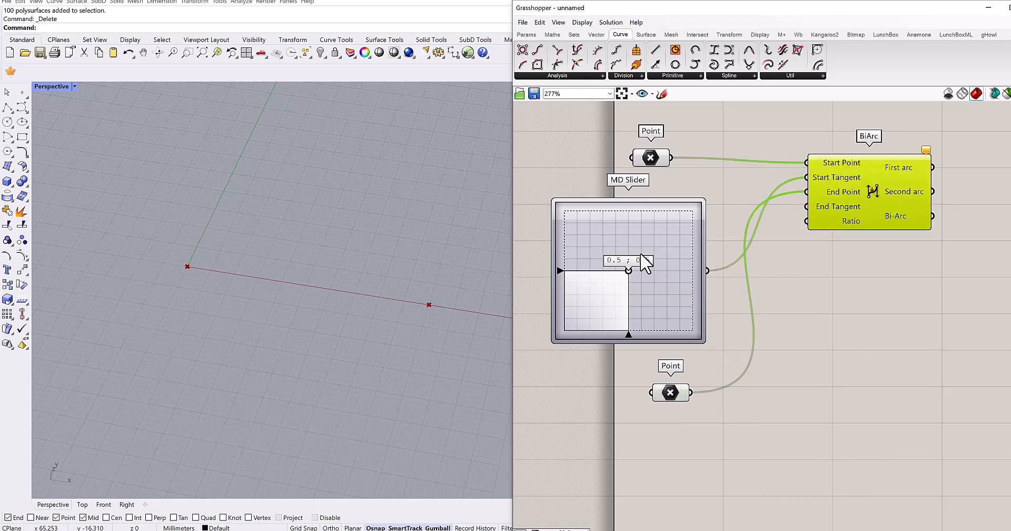
# - Duplicate the MD Slider, place the copy below the second Point, connect it to BiArc's End Tangent input, and reposition BiArc
pyautogui.click(692, 261)
pyautogui.hotkey('ctrl', 'c')
pyautogui.hotkey('ctrl', 'v')
pyautogui.moveTo(671, 259); pyautogui.dragTo(692, 461)
pyautogui.moveTo(844, 391); pyautogui.dragTo(790, 183, button='right')
pyautogui.moveTo(717, 381); pyautogui.dragTo(718, 382)
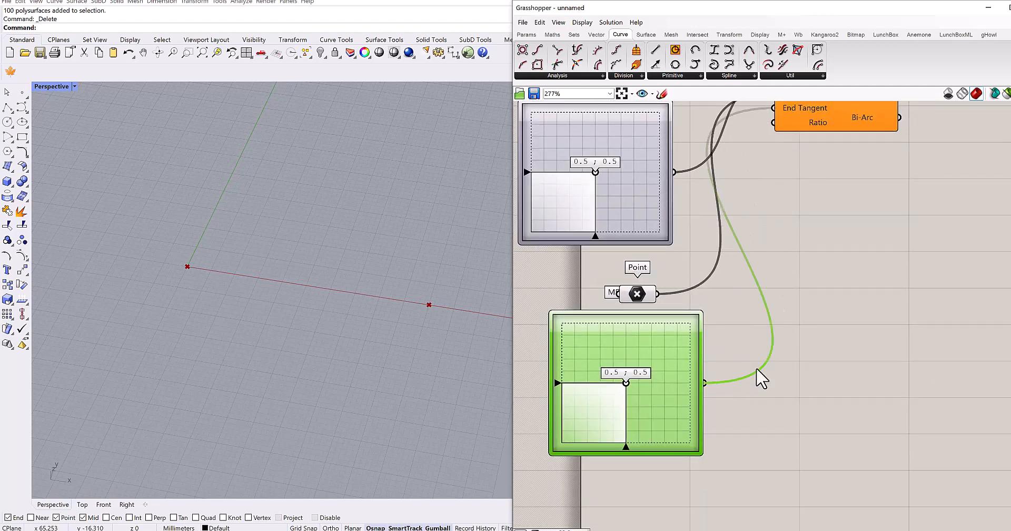
pyautogui.moveTo(360, 313); pyautogui.dragTo(347, 279, button='right')
pyautogui.moveTo(719, 292); pyautogui.dragTo(723, 337, button='right')
pyautogui.scroll(-2, 746, 313)
pyautogui.moveTo(814, 275); pyautogui.dragTo(768, 283, button='right')
pyautogui.moveTo(798, 211); pyautogui.dragTo(837, 227)
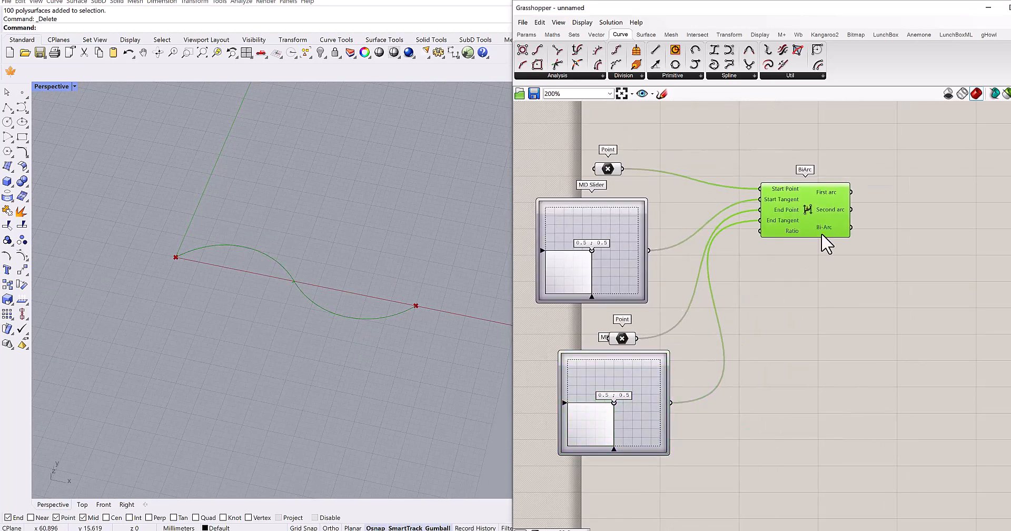
# - Add a Number Slider with the value 0.3 below BiArc and connect it to the Ratio input
pyautogui.scroll(3, 789, 240)
pyautogui.scroll(3, 785, 242)
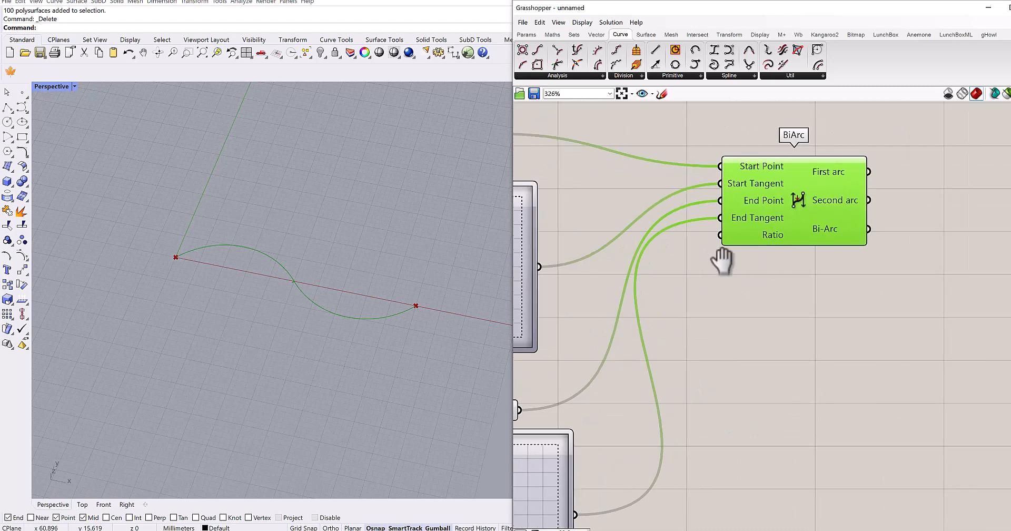
pyautogui.scroll(2, 781, 238)
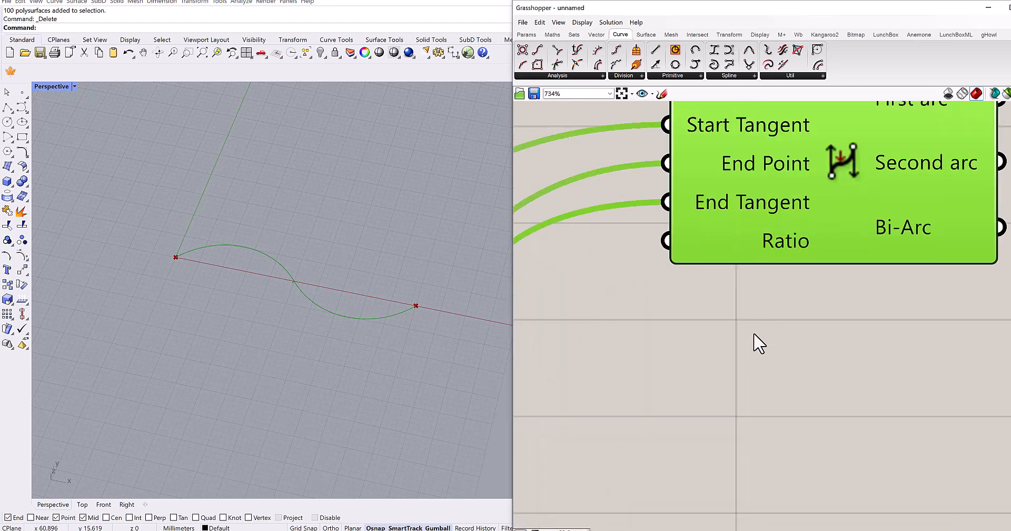
pyautogui.doubleClick(756, 331)
pyautogui.write('0.3')
pyautogui.press('Return')
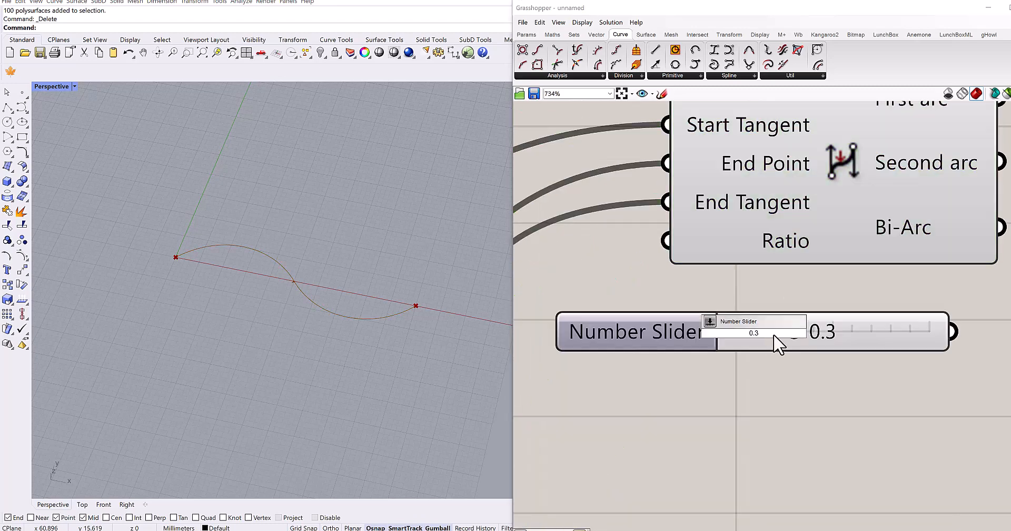
pyautogui.moveTo(735, 328); pyautogui.dragTo(518, 324)
pyautogui.moveTo(817, 304); pyautogui.dragTo(900, 280, button='right')
pyautogui.moveTo(784, 315); pyautogui.dragTo(672, 301)
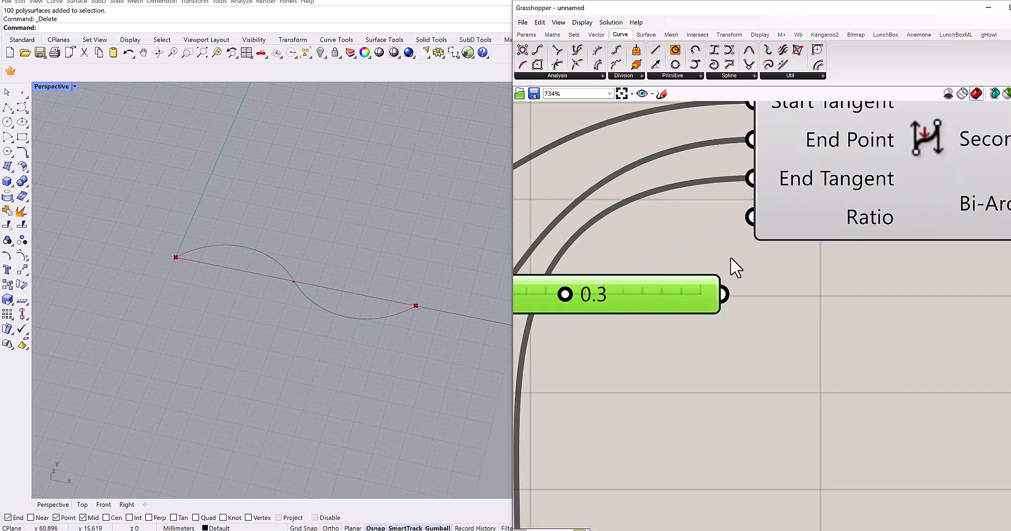
pyautogui.moveTo(751, 215); pyautogui.dragTo(703, 285)
# - Set the Ratio number slider to 0.5, and remove the slider from the definition
pyautogui.scroll(5, 246, 275)
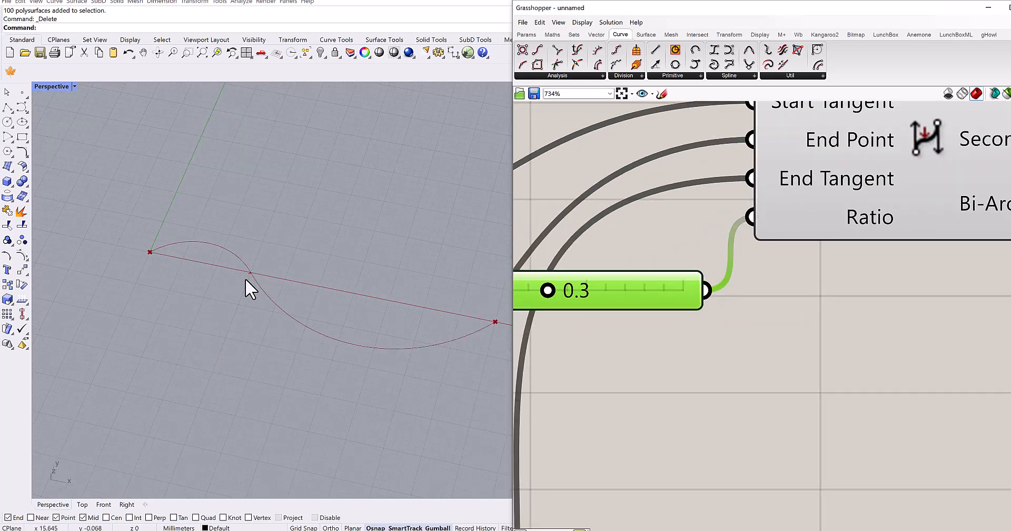
pyautogui.scroll(-4, 253, 271)
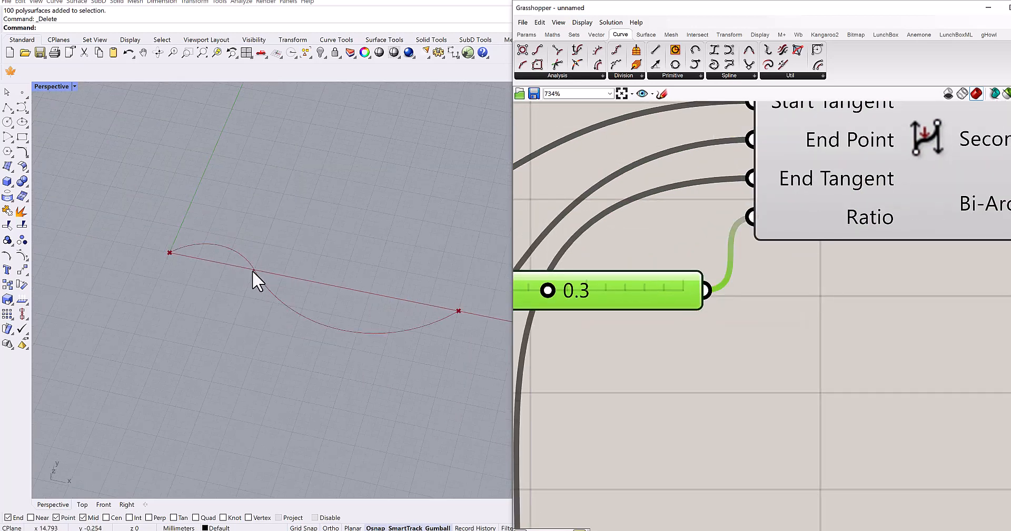
pyautogui.moveTo(686, 324); pyautogui.dragTo(789, 317, button='right')
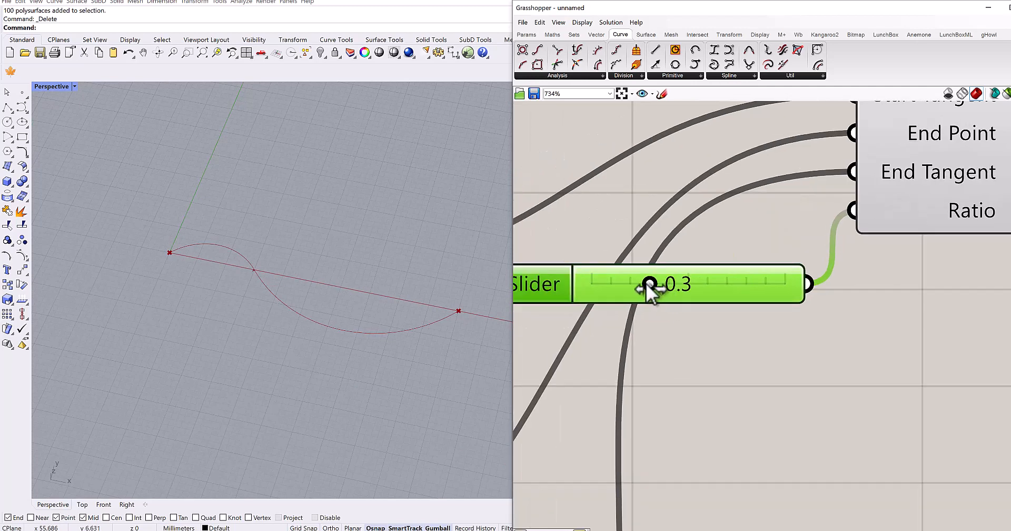
pyautogui.moveTo(648, 285); pyautogui.dragTo(685, 285)
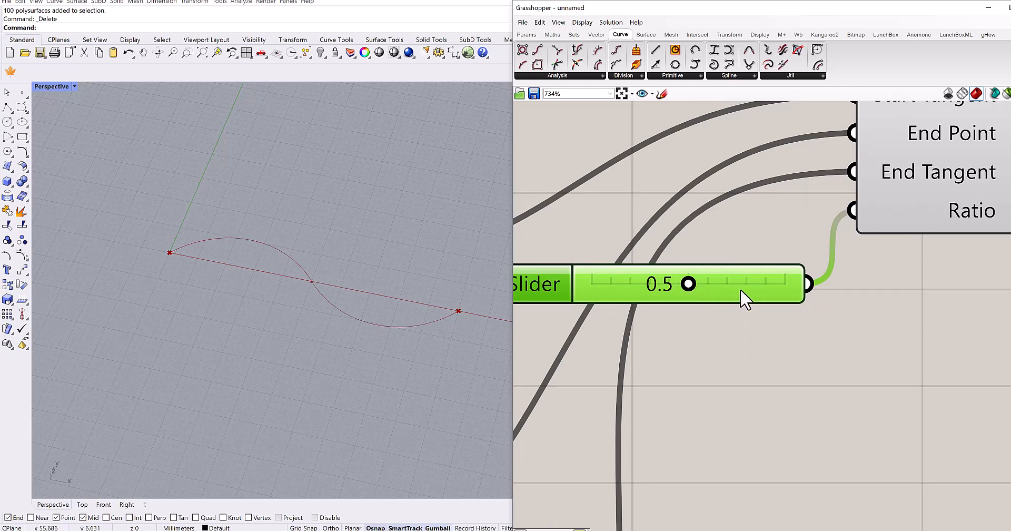
pyautogui.scroll(-5, 744, 297)
pyautogui.scroll(-1, 821, 352)
pyautogui.moveTo(822, 351); pyautogui.dragTo(814, 300, button='right')
pyautogui.keyDown('shift'); pyautogui.moveTo(389, 353); pyautogui.dragTo(397, 325, button='right'); pyautogui.keyUp('shift')
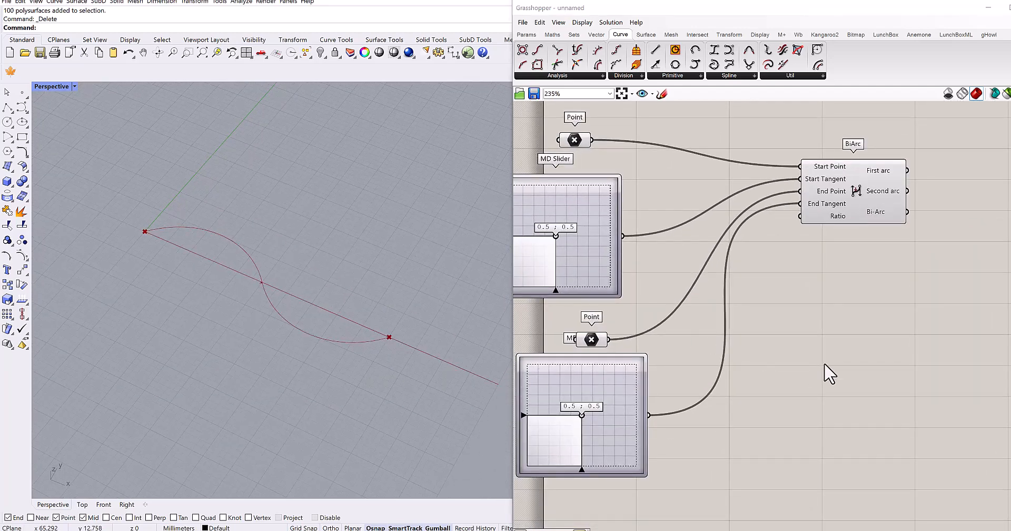
# - Add a Divide Curve component beside BiArc's outputs and position it slightly lower, level with the Bi-Arc output
pyautogui.moveTo(824, 373); pyautogui.dragTo(822, 340, button='right')
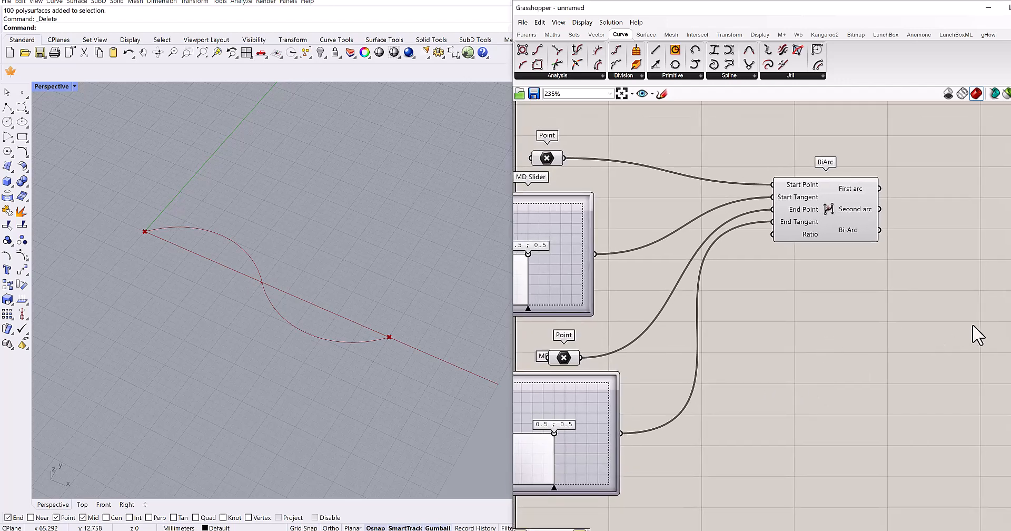
pyautogui.moveTo(975, 334); pyautogui.dragTo(738, 384, button='right')
pyautogui.doubleClick(805, 263)
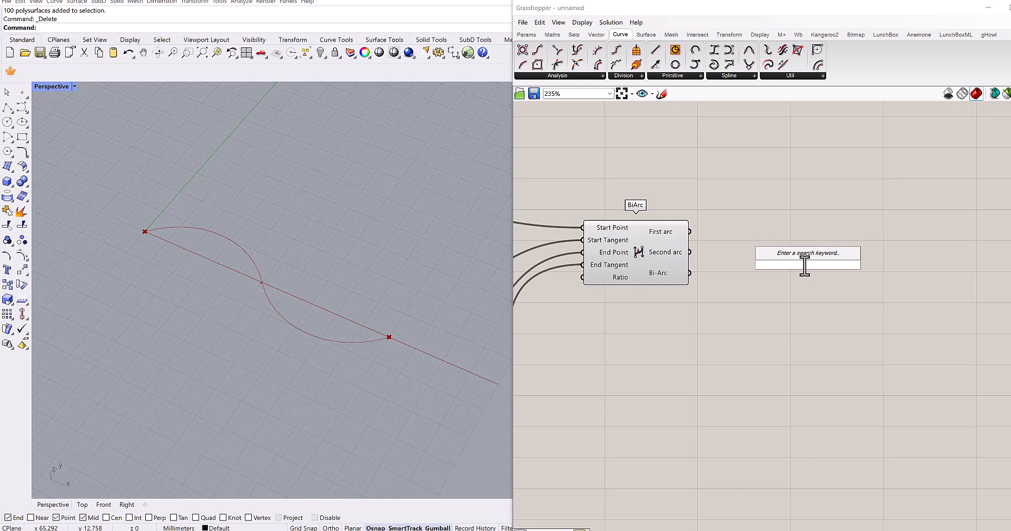
pyautogui.write('divide')
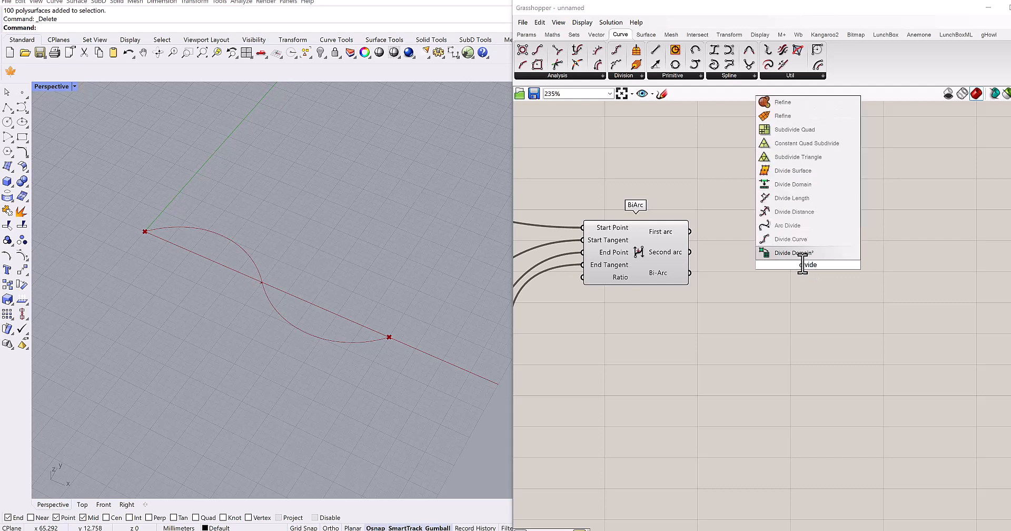
pyautogui.click(791, 239)
pyautogui.scroll(3, 793, 250)
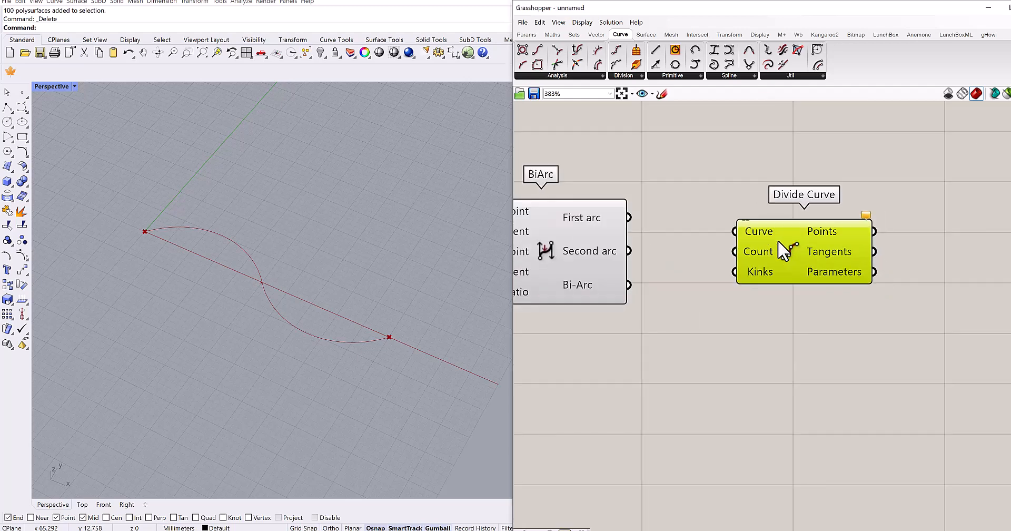
pyautogui.moveTo(779, 240); pyautogui.dragTo(778, 240)
pyautogui.moveTo(735, 271); pyautogui.dragTo(800, 276, button='right')
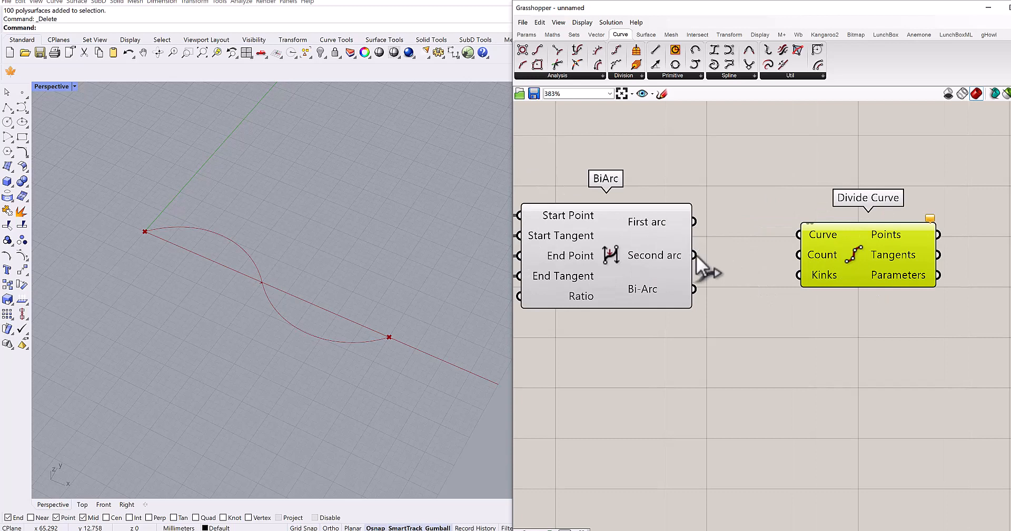
pyautogui.moveTo(850, 285); pyautogui.dragTo(864, 337)
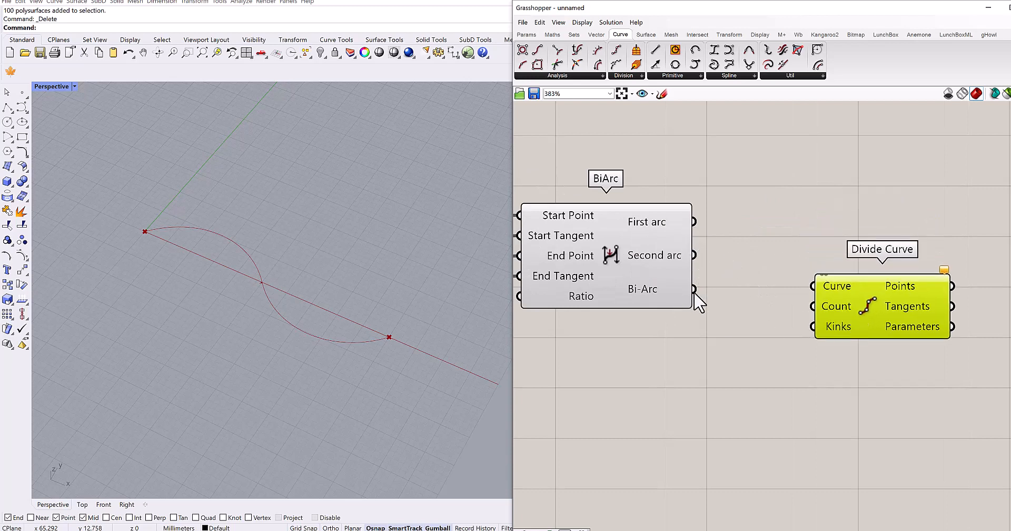
# - Connect BiArc's Bi-Arc output to the Curve input of Divide Curve
pyautogui.scroll(2, 638, 250)
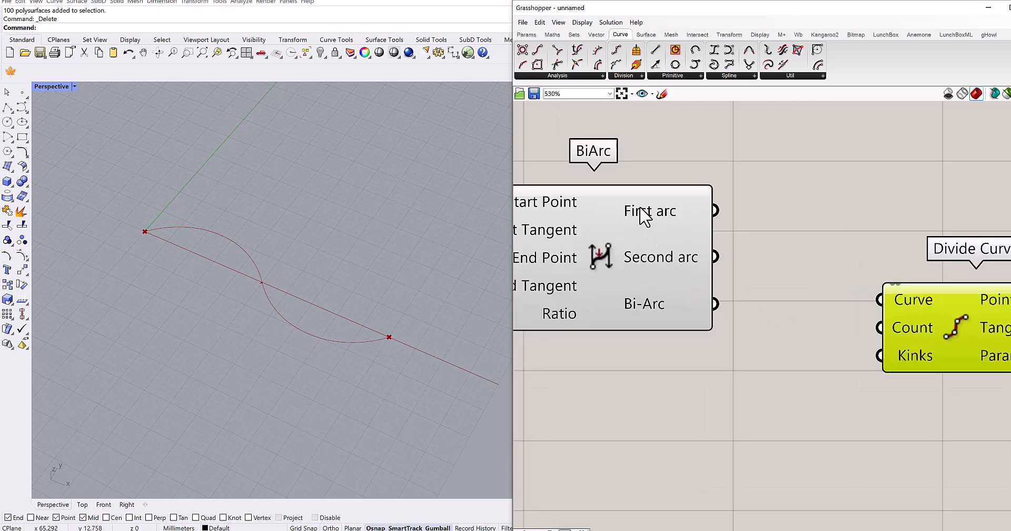
pyautogui.scroll(2, 643, 216)
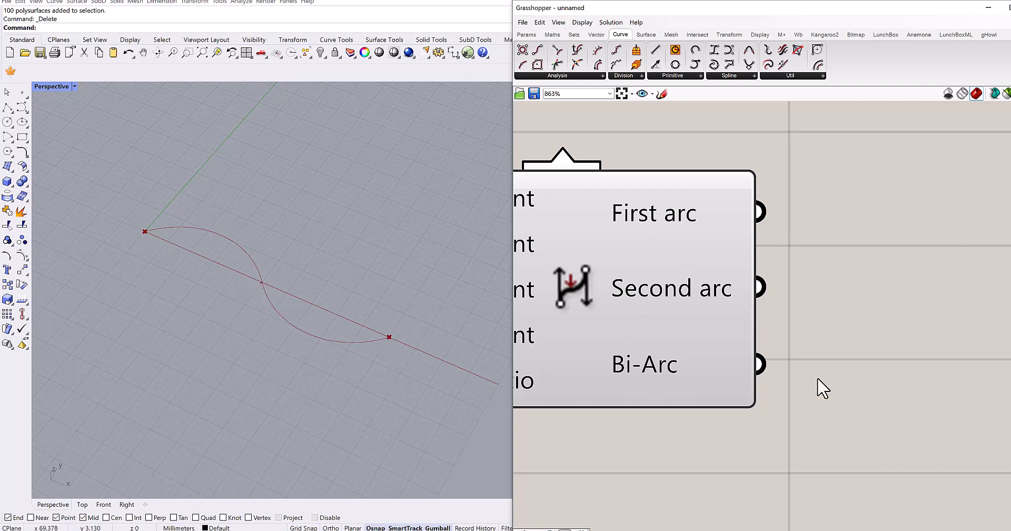
pyautogui.scroll(-2, 608, 369)
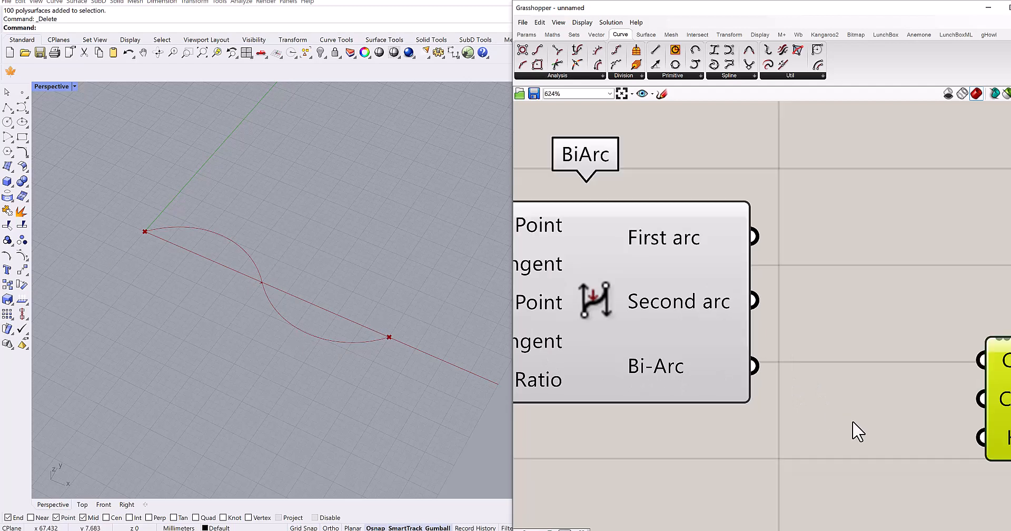
pyautogui.moveTo(854, 429); pyautogui.dragTo(740, 329, button='right')
pyautogui.scroll(-2, 727, 308)
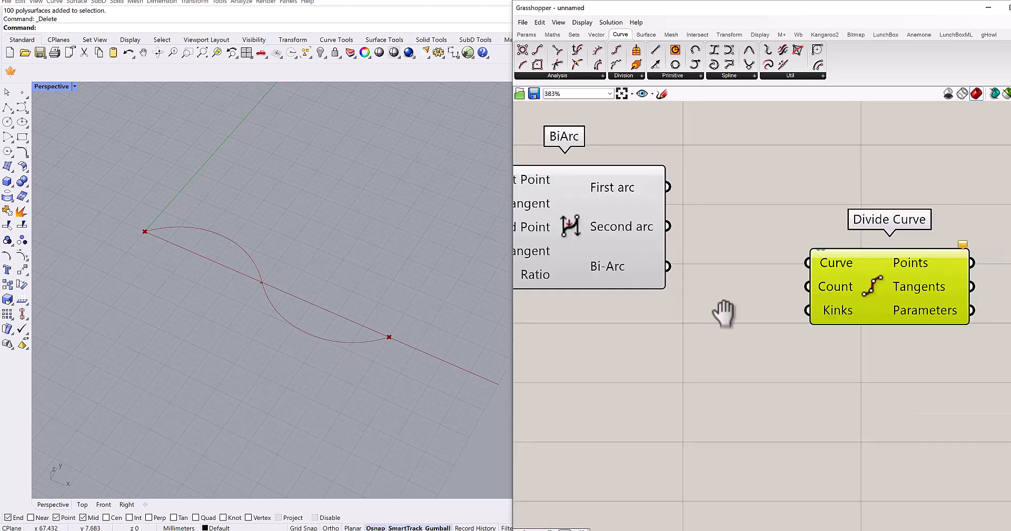
pyautogui.moveTo(670, 285); pyautogui.dragTo(787, 285)
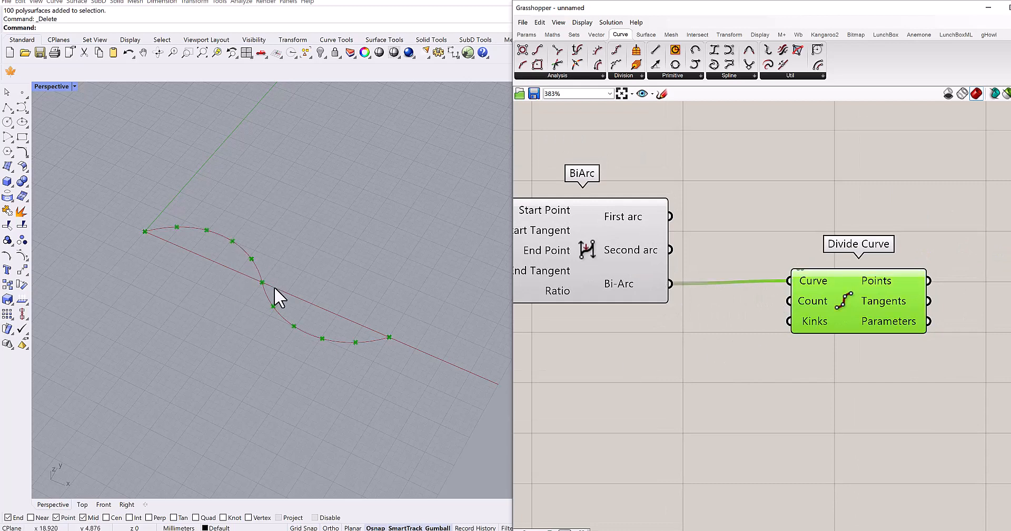
pyautogui.moveTo(623, 433); pyautogui.dragTo(838, 299, button='right')
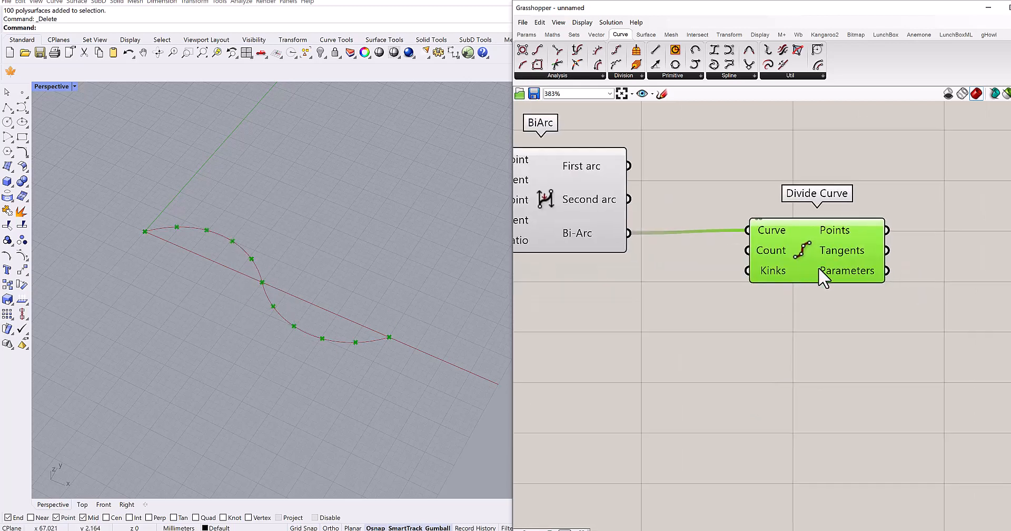
# - Level Divide Curve with the Bi-Arc output, add a Number Slider with the value 15, and connect it to the Count input
pyautogui.moveTo(818, 268); pyautogui.dragTo(833, 270)
pyautogui.click(693, 335)
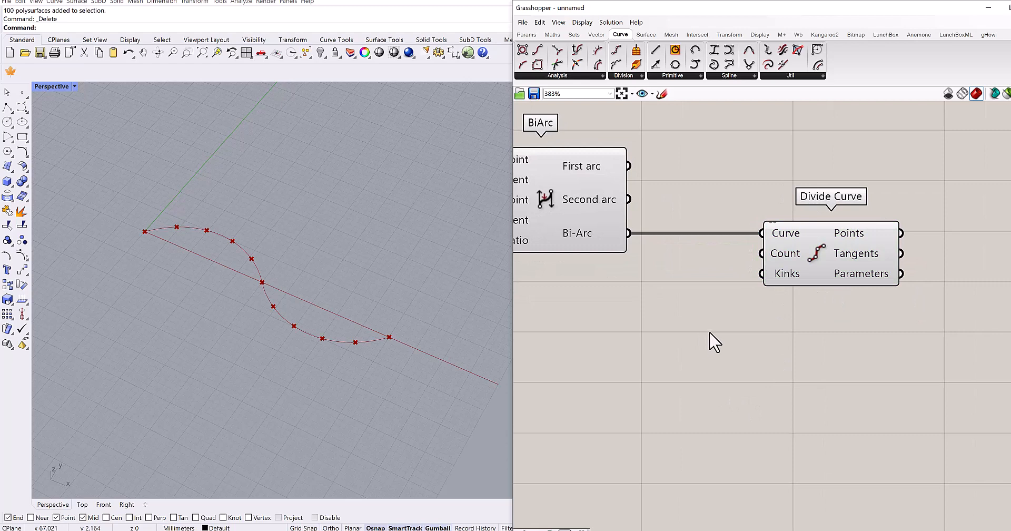
pyautogui.doubleClick(709, 333)
pyautogui.write('15')
pyautogui.press('Return')
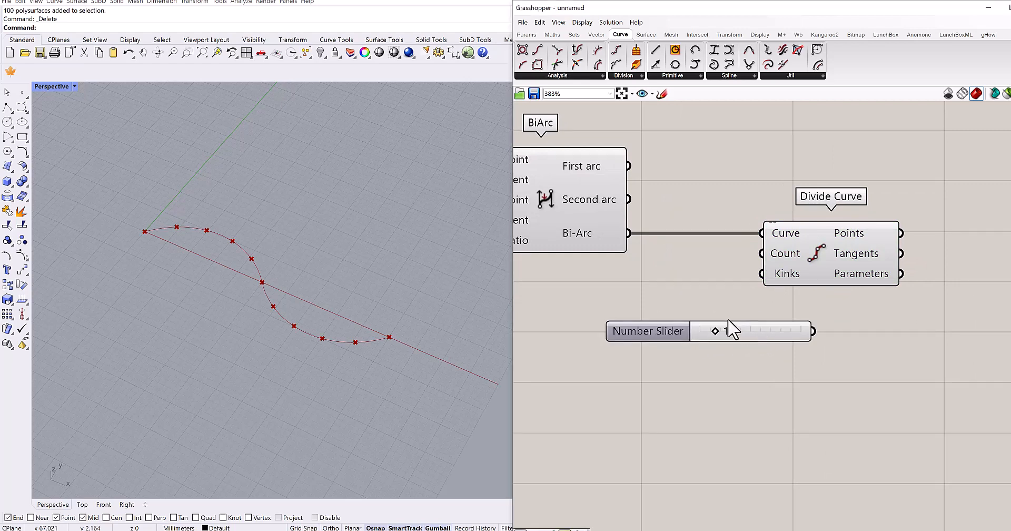
pyautogui.moveTo(730, 323); pyautogui.dragTo(622, 276)
pyautogui.moveTo(717, 276); pyautogui.dragTo(763, 253)
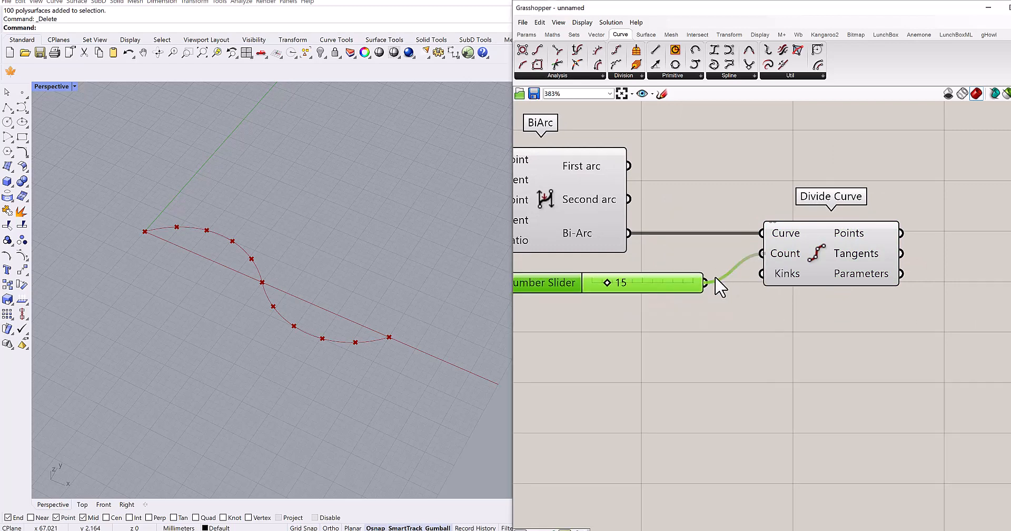
# - Turn off the preview of the BiArc component
pyautogui.moveTo(577, 217); pyautogui.dragTo(665, 258, button='right')
pyautogui.click(665, 258)
pyautogui.hotkey('ctrl', 'q')
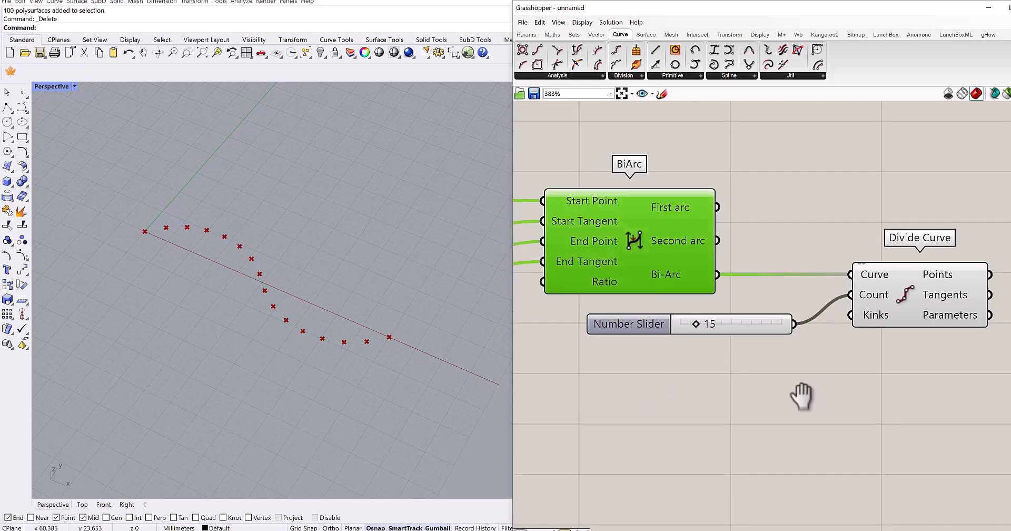
# - Examine Divide Curve's Points output and the division points in the Perspective viewport
pyautogui.moveTo(801, 395); pyautogui.dragTo(681, 356, button='right')
pyautogui.scroll(3, 672, 251)
pyautogui.scroll(1, 750, 251)
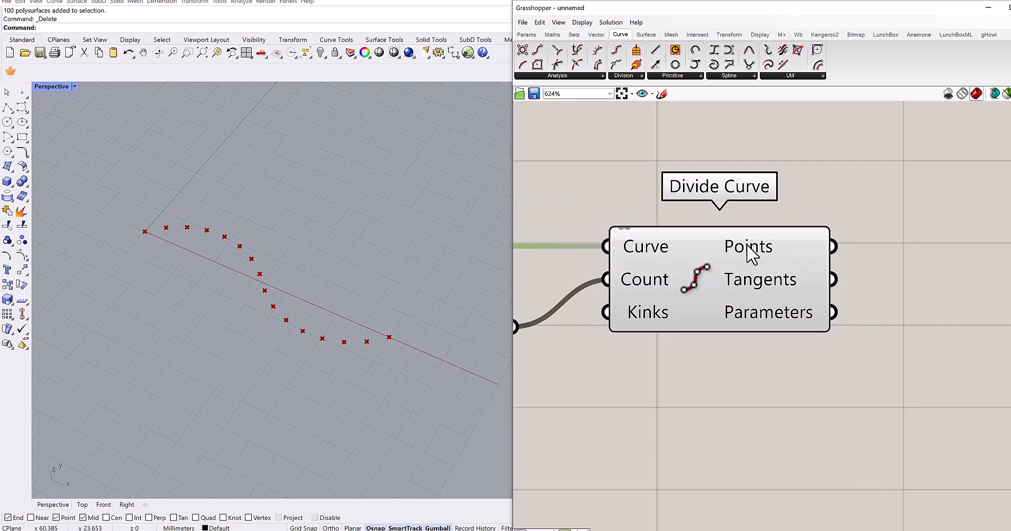
pyautogui.moveTo(751, 252)
pyautogui.scroll(-3, 348, 321)
pyautogui.moveTo(338, 339); pyautogui.dragTo(302, 316, button='right')
pyautogui.scroll(3, 301, 317)
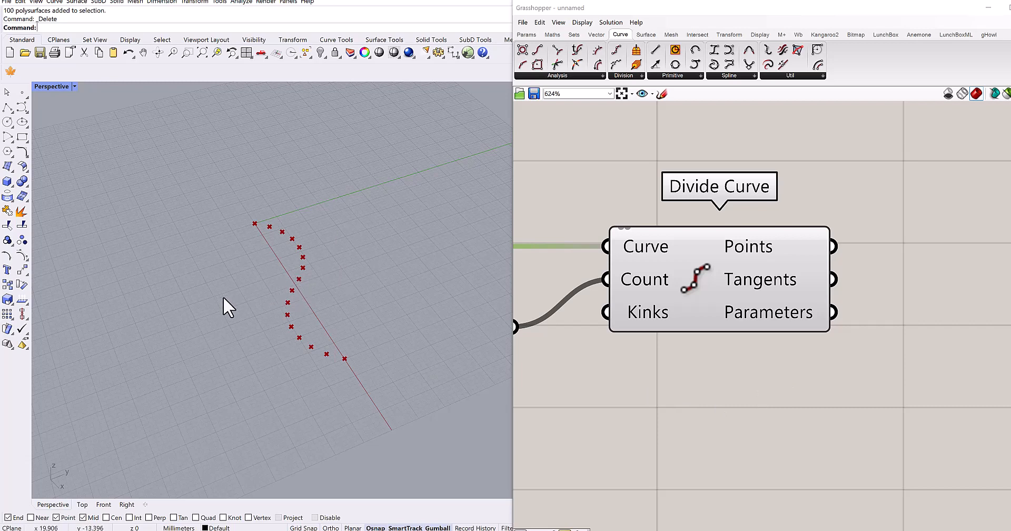
# - Add a Move component beside Divide Curve and place a duplicate of it below
pyautogui.moveTo(863, 364); pyautogui.dragTo(679, 360, button='right')
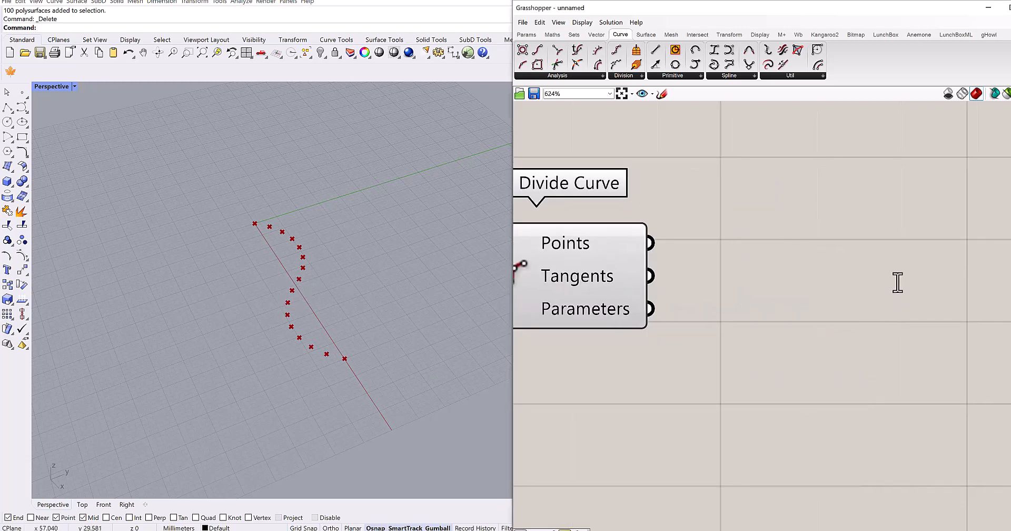
pyautogui.doubleClick(898, 283)
pyautogui.write('move')
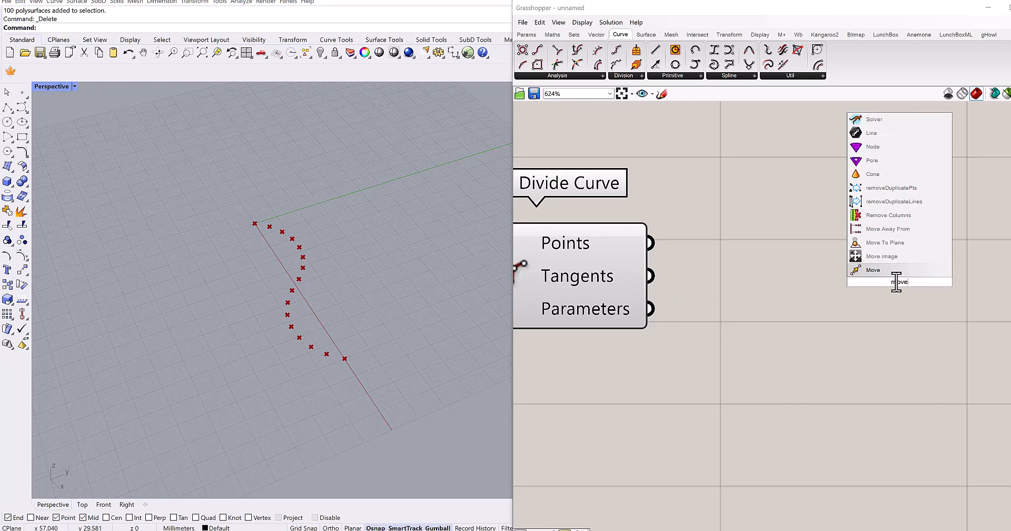
pyautogui.click(874, 269)
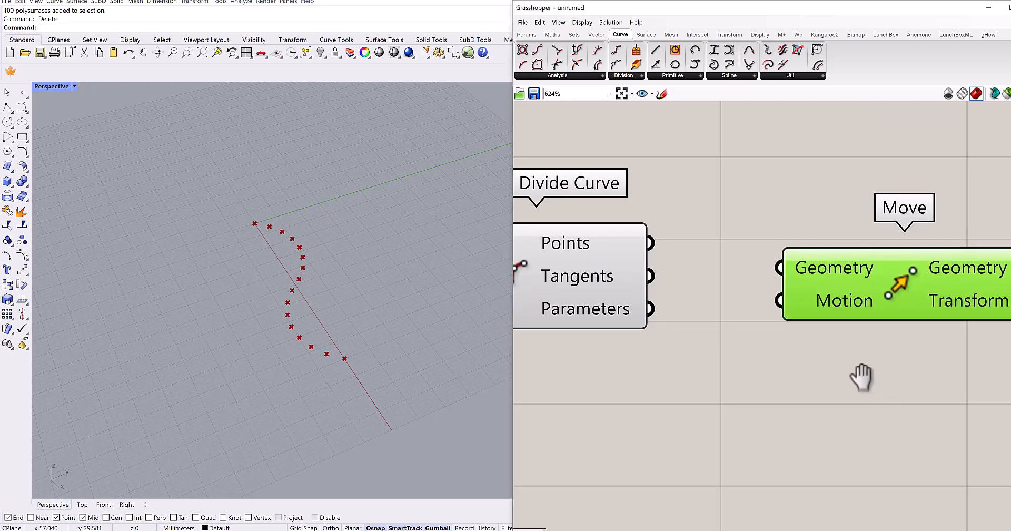
pyautogui.scroll(-2, 862, 377)
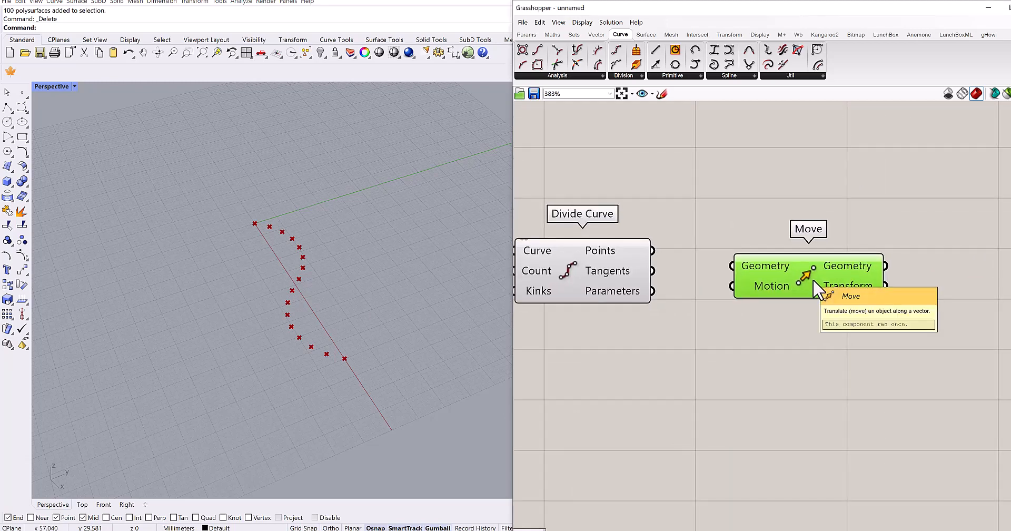
pyautogui.keyDown('alt'); pyautogui.moveTo(813, 279); pyautogui.dragTo(826, 421); pyautogui.keyUp('alt')
pyautogui.moveTo(864, 251); pyautogui.dragTo(906, 231)
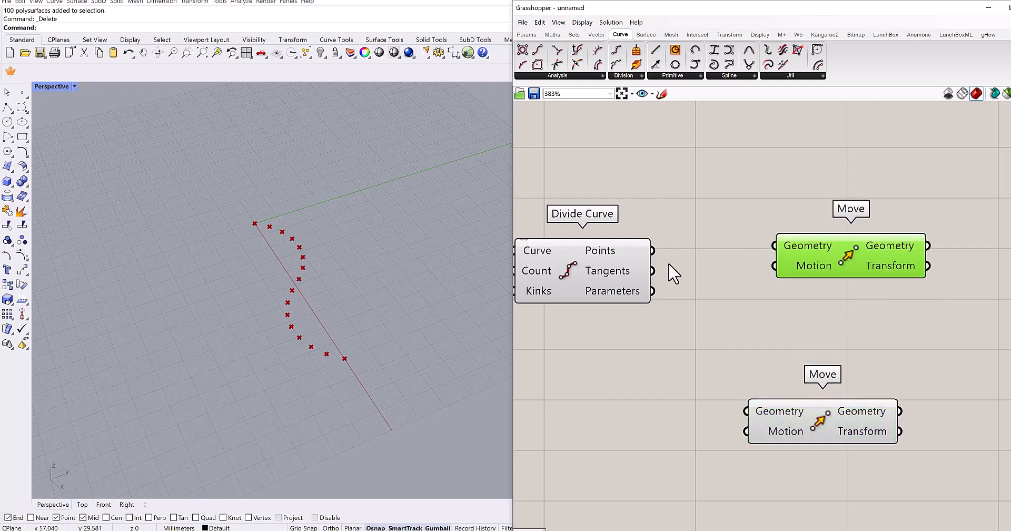
# - Connect Divide Curve's Points output to the Geometry input of the upper Move component
pyautogui.moveTo(657, 251); pyautogui.dragTo(775, 245)
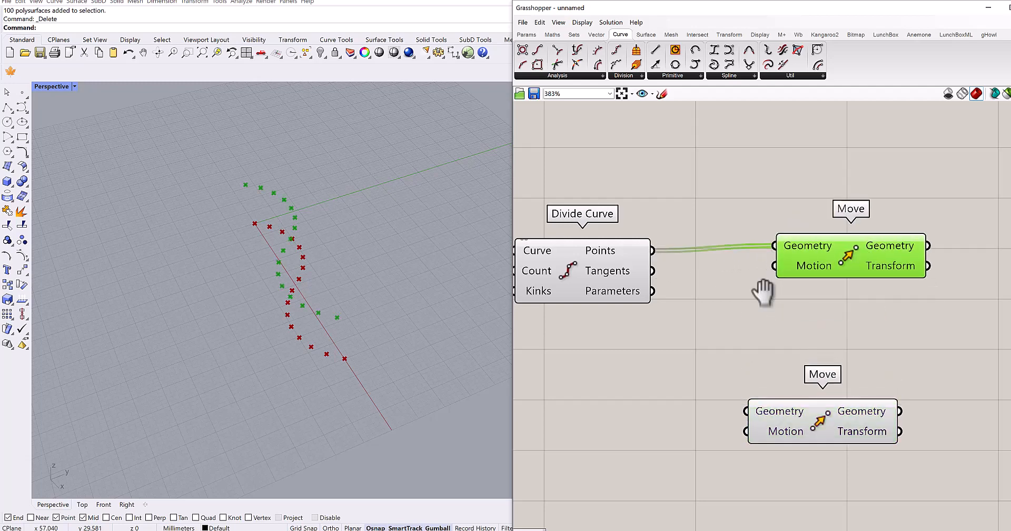
pyautogui.moveTo(701, 289); pyautogui.dragTo(681, 253, button='right')
pyautogui.moveTo(363, 271); pyautogui.dragTo(402, 234, button='right')
pyautogui.moveTo(818, 233); pyautogui.dragTo(837, 232)
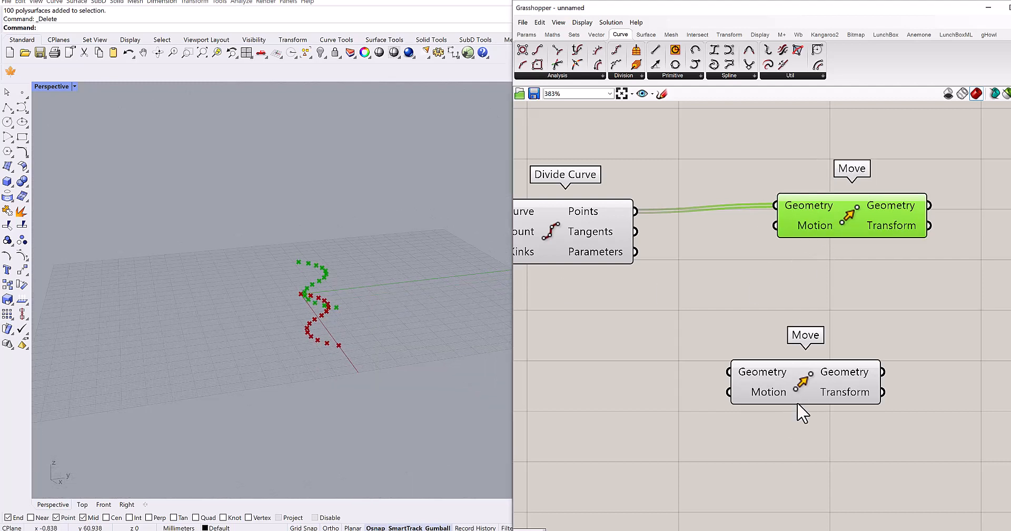
# - Add a Unit Y component between the two Move components and connect its Unit vector to the upper Move's Motion input
pyautogui.moveTo(797, 402); pyautogui.dragTo(806, 445)
pyautogui.doubleClick(759, 343)
pyautogui.write('unit y')
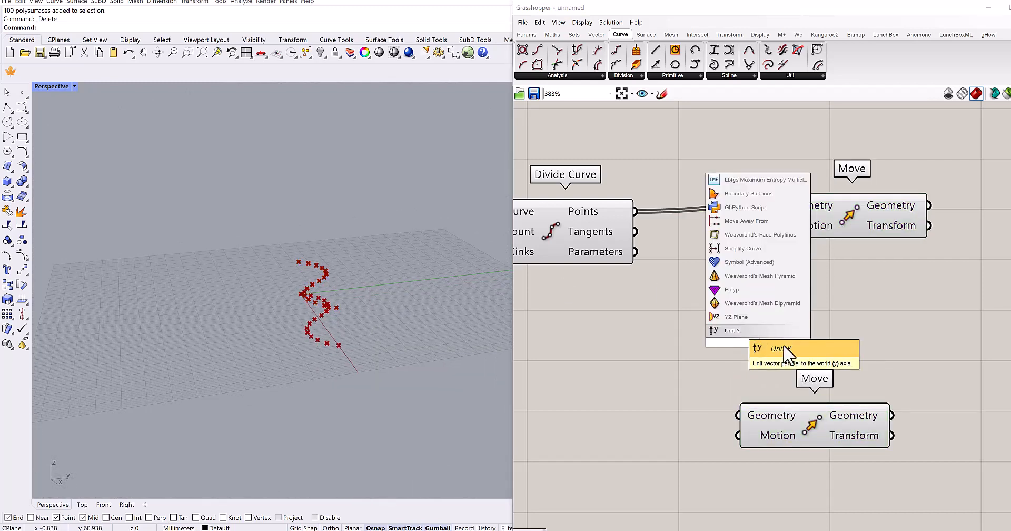
pyautogui.click(719, 345)
pyautogui.moveTo(717, 353); pyautogui.dragTo(648, 353)
pyautogui.moveTo(776, 225); pyautogui.dragTo(754, 341)
pyautogui.moveTo(644, 365); pyautogui.dragTo(716, 313, button='right')
pyautogui.moveTo(859, 368); pyautogui.dragTo(847, 438)
pyautogui.moveTo(699, 347); pyautogui.dragTo(687, 366, button='right')
pyautogui.moveTo(751, 308); pyautogui.dragTo(782, 313)
# - Add a Number Slider with the value 10.36 and connect it to Unit Y's Factor input
pyautogui.doubleClick(628, 360)
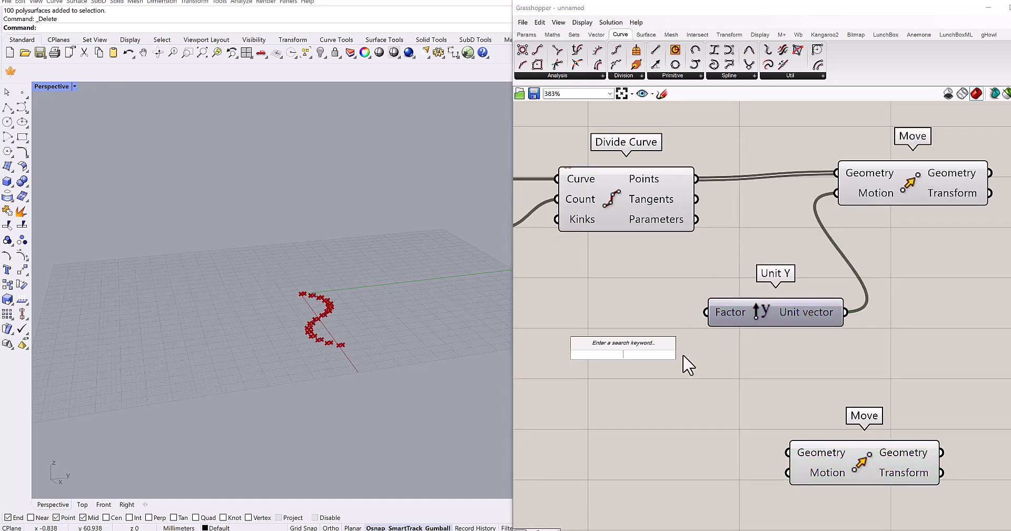
pyautogui.write('10')
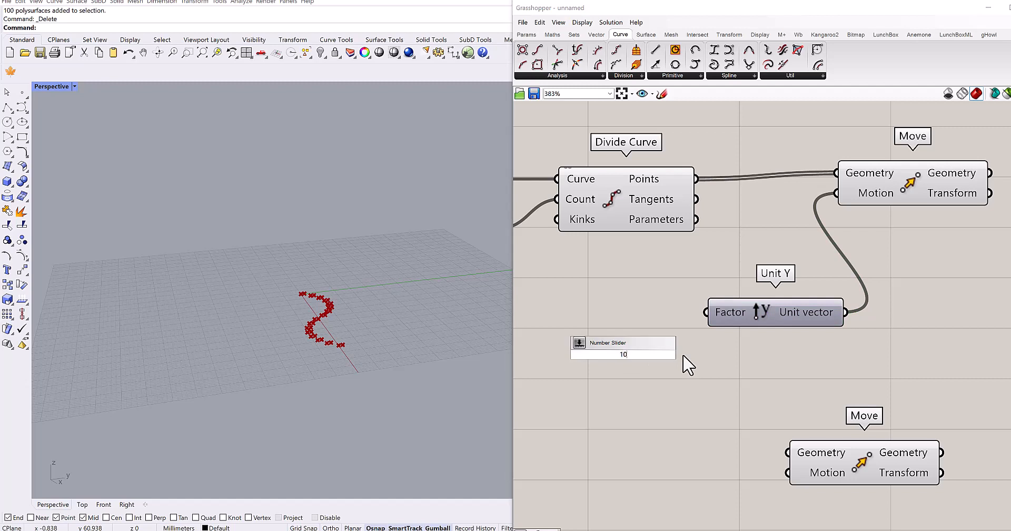
pyautogui.write('.36')
pyautogui.press('Return')
pyautogui.moveTo(718, 357); pyautogui.dragTo(630, 319)
pyautogui.moveTo(396, 311); pyautogui.dragTo(310, 396, button='right')
pyautogui.scroll(-1, 361, 235)
pyautogui.moveTo(821, 370); pyautogui.dragTo(784, 331, button='right')
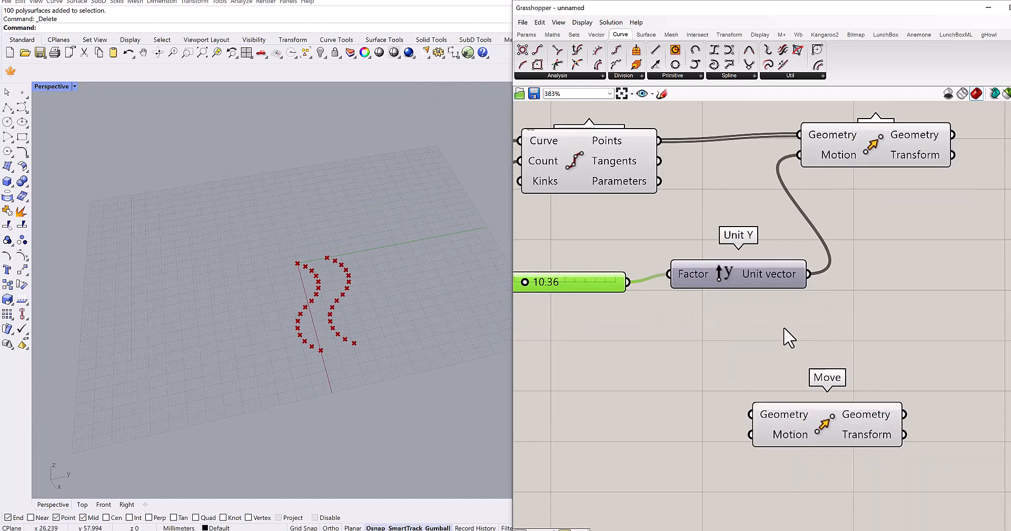
# - Connect Divide Curve's Points output to the lower Move's Geometry input and position that Move farther from Unit Y
pyautogui.scroll(-1, 785, 329)
pyautogui.moveTo(783, 363); pyautogui.dragTo(747, 346, button='right')
pyautogui.moveTo(793, 406); pyautogui.dragTo(871, 406)
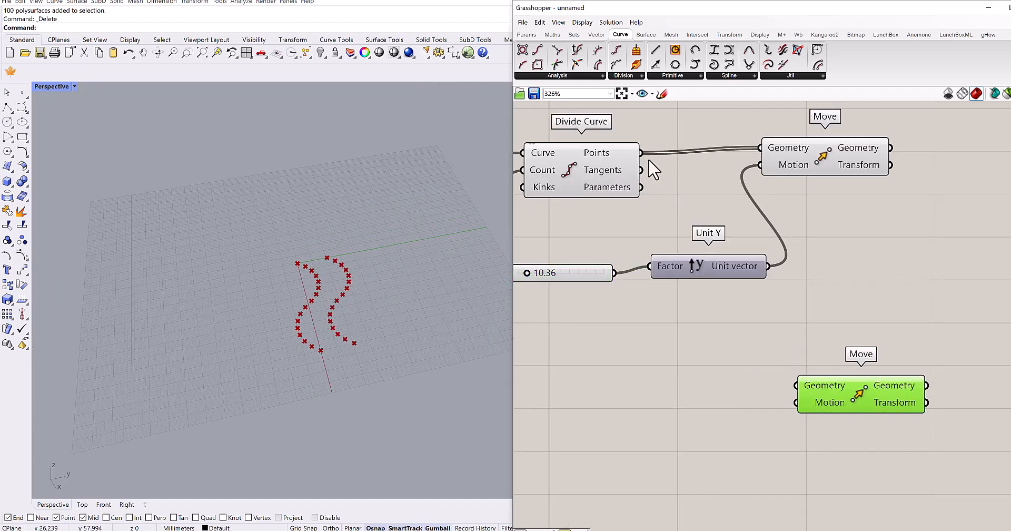
pyautogui.moveTo(767, 290); pyautogui.dragTo(799, 378)
pyautogui.moveTo(852, 396); pyautogui.dragTo(909, 363)
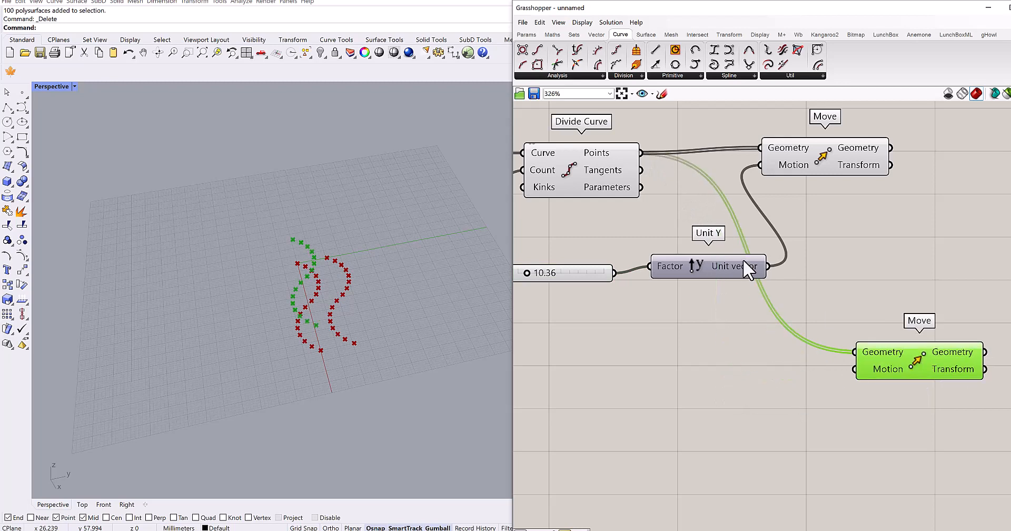
# - Connect Unit Y's Unit vector to the lower Move's Motion input and apply the expression -x to that input
pyautogui.moveTo(753, 270); pyautogui.dragTo(720, 296)
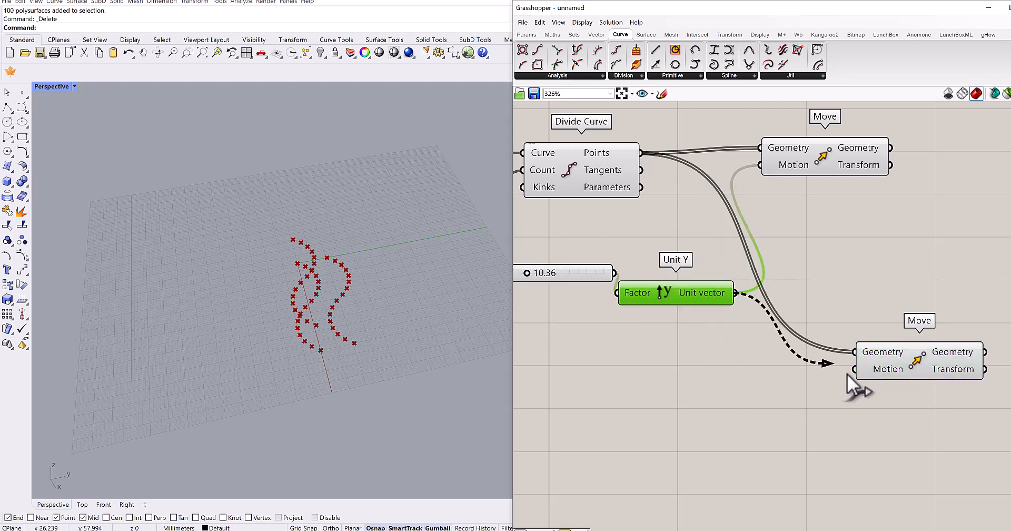
pyautogui.moveTo(847, 374); pyautogui.dragTo(898, 379)
pyautogui.rightClick(896, 376)
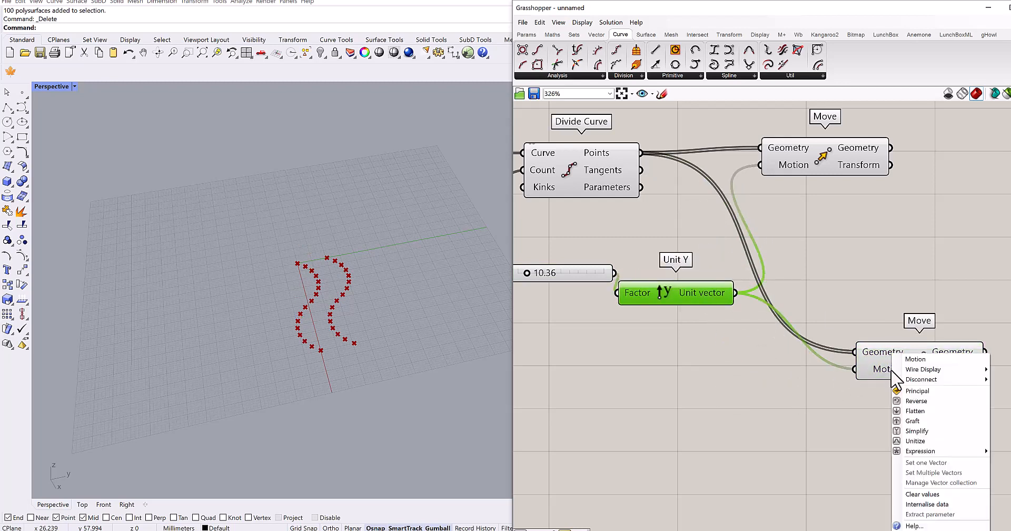
pyautogui.moveTo(925, 453)
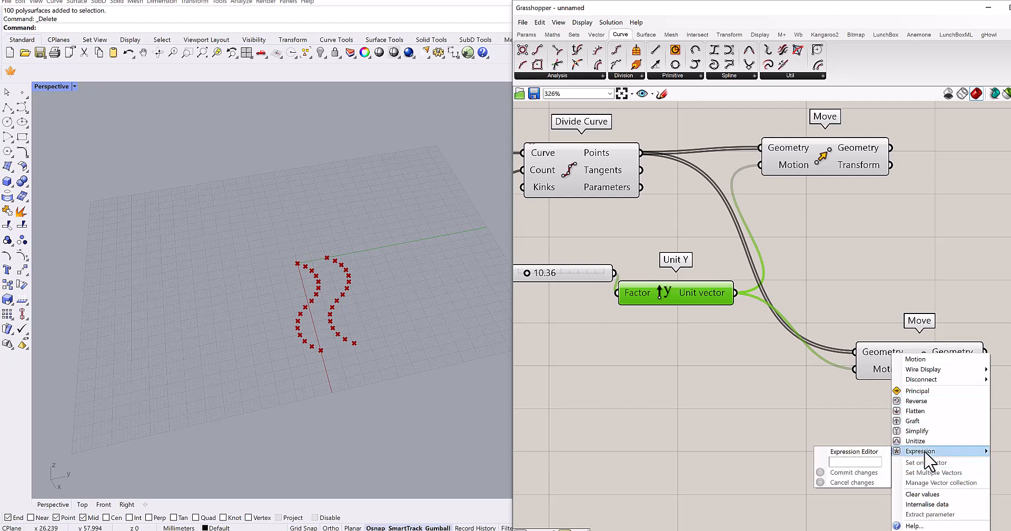
pyautogui.click(864, 462)
pyautogui.write('-')
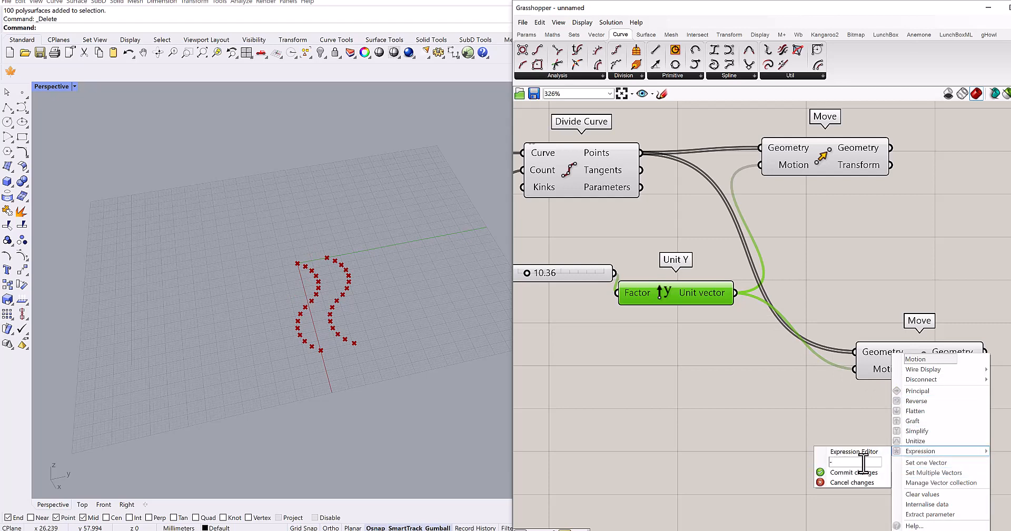
pyautogui.write('x')
pyautogui.click(864, 473)
# - Set Unit Y's factor slider to 9.61 and align the upper Move component with Divide Curve's Points output
pyautogui.moveTo(784, 428); pyautogui.dragTo(854, 414, button='right')
pyautogui.moveTo(646, 283); pyautogui.dragTo(742, 301, button='right')
pyautogui.moveTo(708, 282); pyautogui.dragTo(650, 293)
pyautogui.scroll(3, 672, 304)
pyautogui.moveTo(797, 321); pyautogui.dragTo(558, 356, button='right')
pyautogui.scroll(-4, 700, 316)
pyautogui.moveTo(780, 366); pyautogui.dragTo(744, 396, button='right')
pyautogui.moveTo(729, 224); pyautogui.dragTo(776, 228)
pyautogui.moveTo(795, 261); pyautogui.dragTo(777, 269, button='right')
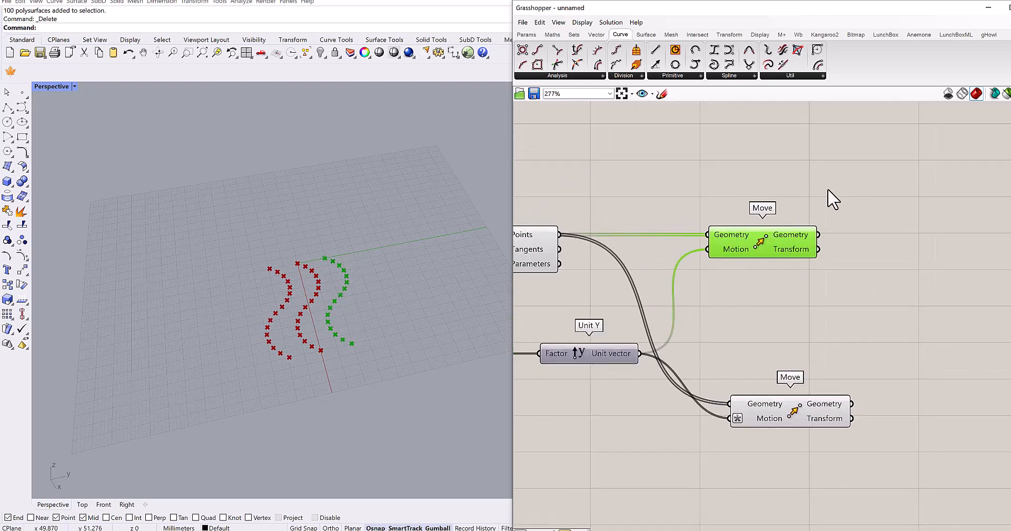
# - Put the upper Move and the lower Move components each into their own group
pyautogui.middleClick(763, 245)
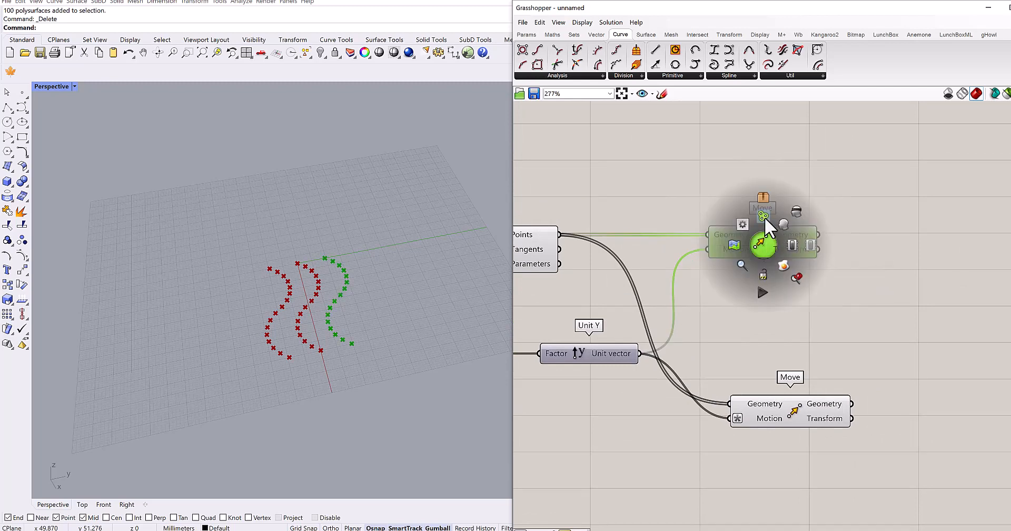
pyautogui.click(764, 217)
pyautogui.moveTo(817, 349); pyautogui.dragTo(813, 269, button='right')
pyautogui.moveTo(882, 268); pyautogui.dragTo(735, 367)
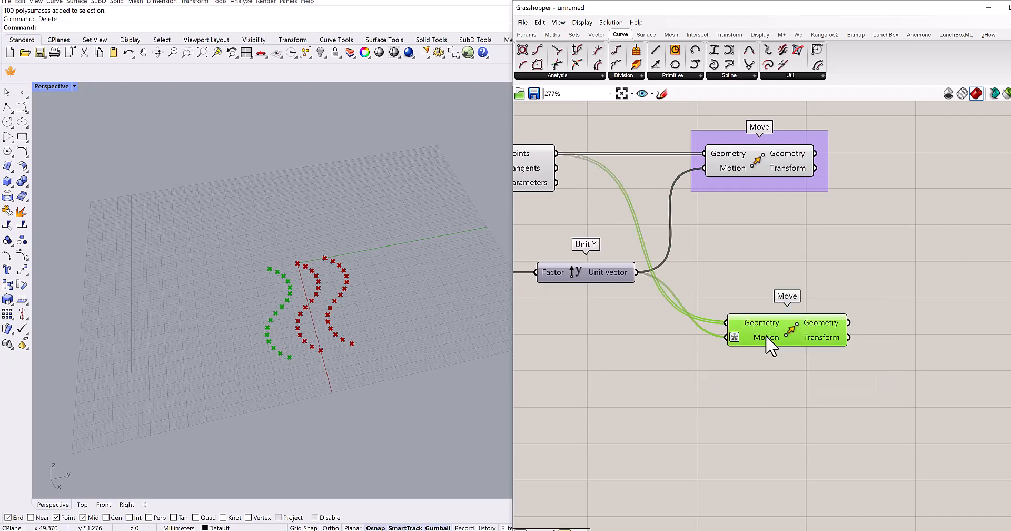
pyautogui.middleClick(770, 337)
pyautogui.click(768, 308)
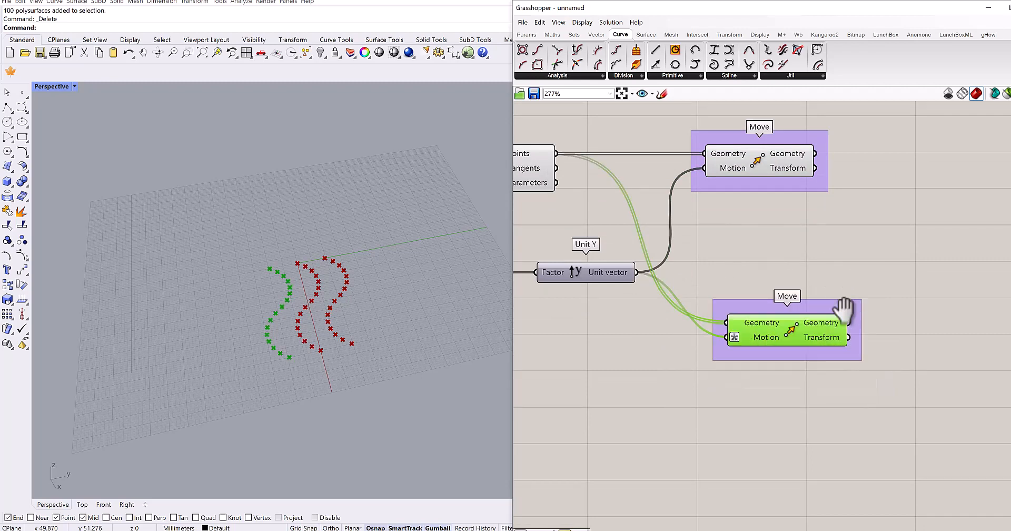
# - Rearrange the layout so the grouped upper Move sits above Divide Curve and Divide Curve lies directly above Unit Y
pyautogui.scroll(-2, 709, 325)
pyautogui.click(662, 287)
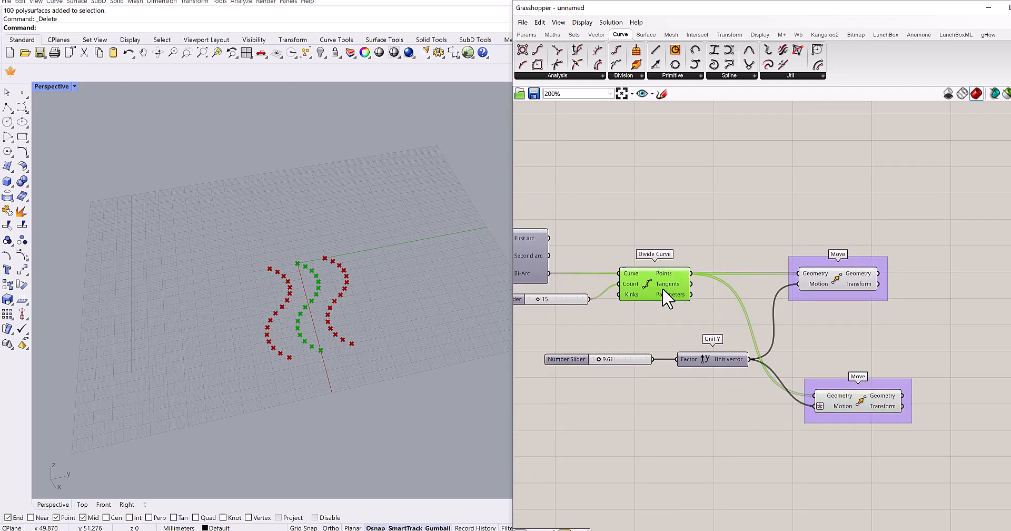
pyautogui.moveTo(662, 288); pyautogui.dragTo(707, 296, button='right')
pyautogui.moveTo(706, 275); pyautogui.dragTo(732, 192)
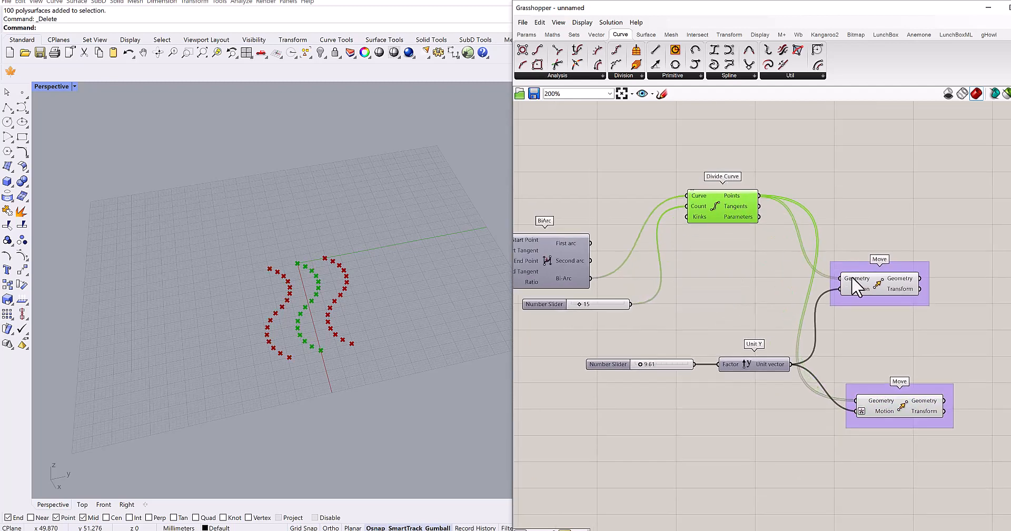
pyautogui.moveTo(883, 278); pyautogui.dragTo(863, 164)
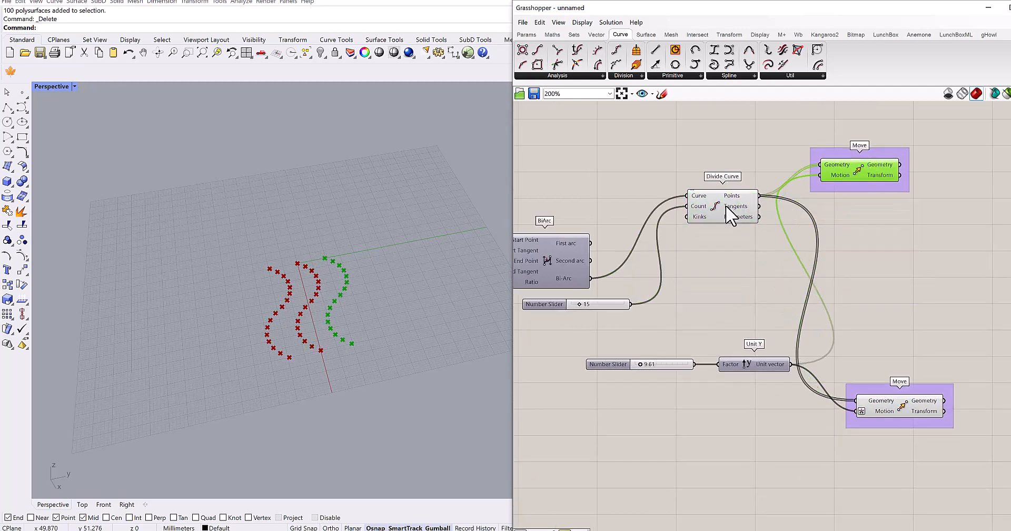
pyautogui.moveTo(728, 210); pyautogui.dragTo(759, 264)
pyautogui.moveTo(737, 293); pyautogui.dragTo(662, 286, button='right')
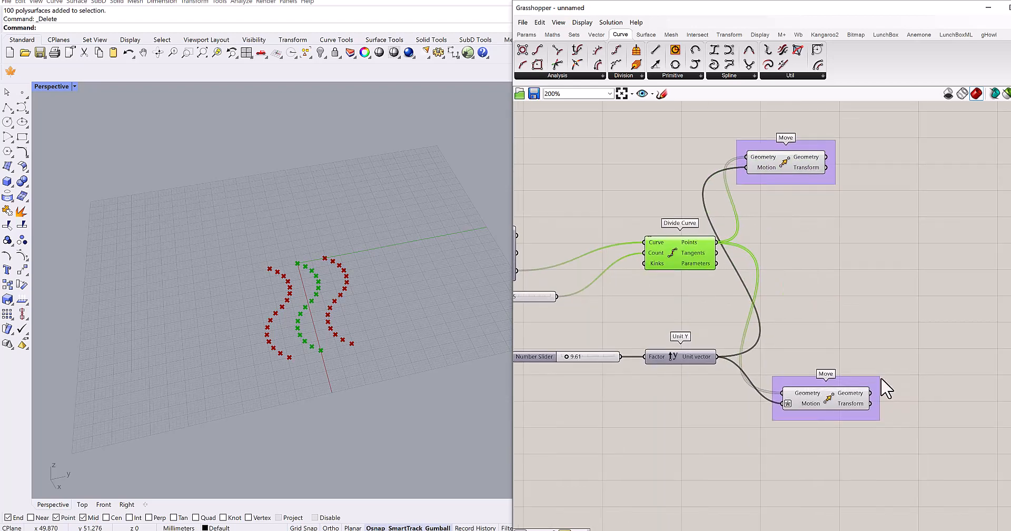
pyautogui.moveTo(891, 369); pyautogui.dragTo(830, 392, button='right')
pyautogui.click(628, 330)
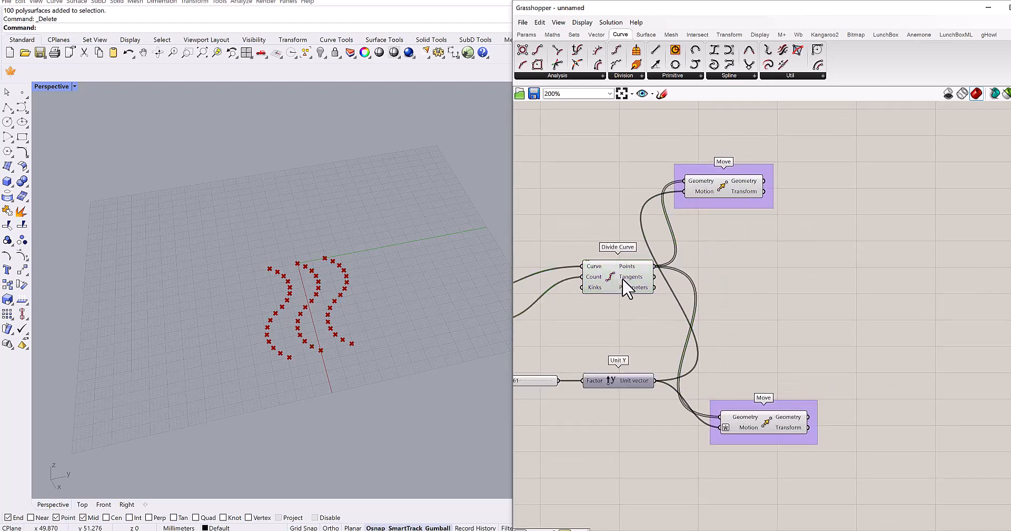
pyautogui.moveTo(748, 194); pyautogui.dragTo(784, 182)
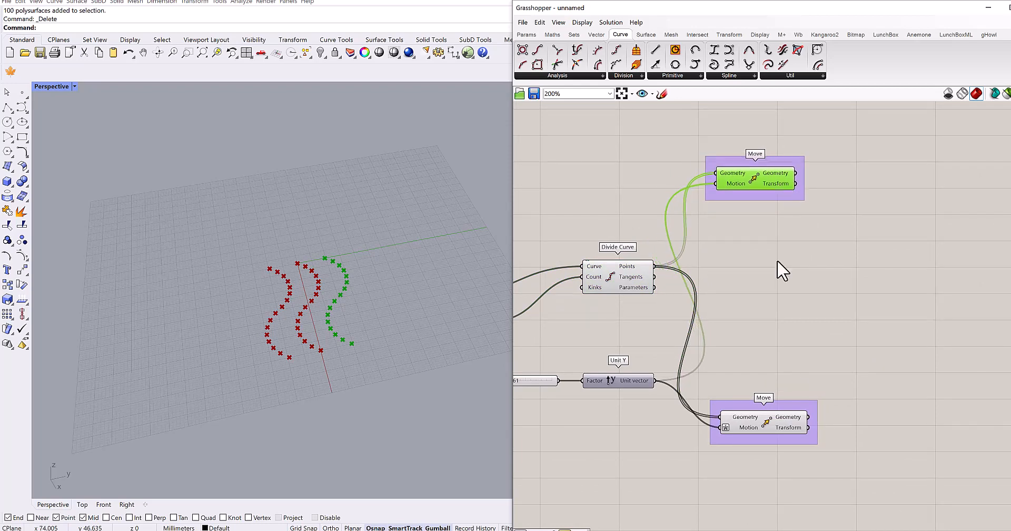
pyautogui.click(780, 424)
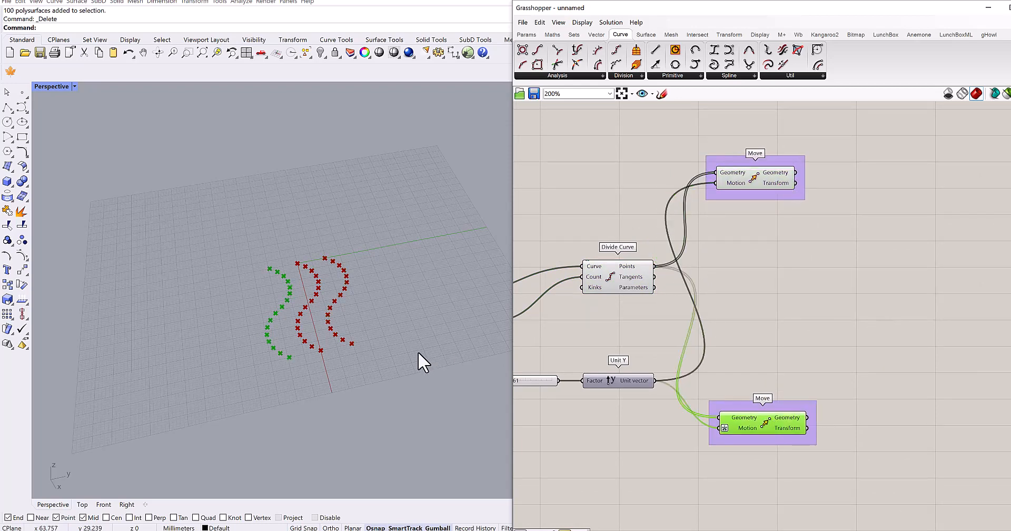
pyautogui.moveTo(418, 351); pyautogui.dragTo(469, 369, button='right')
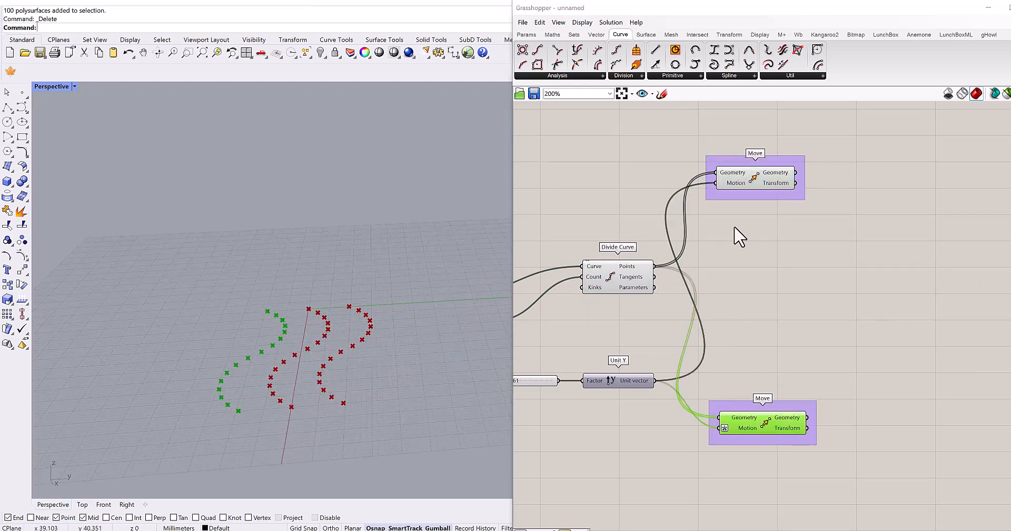
# - Add a third Move component beside the upper grouped Move and feed it that Move's Geometry output
pyautogui.click(754, 174)
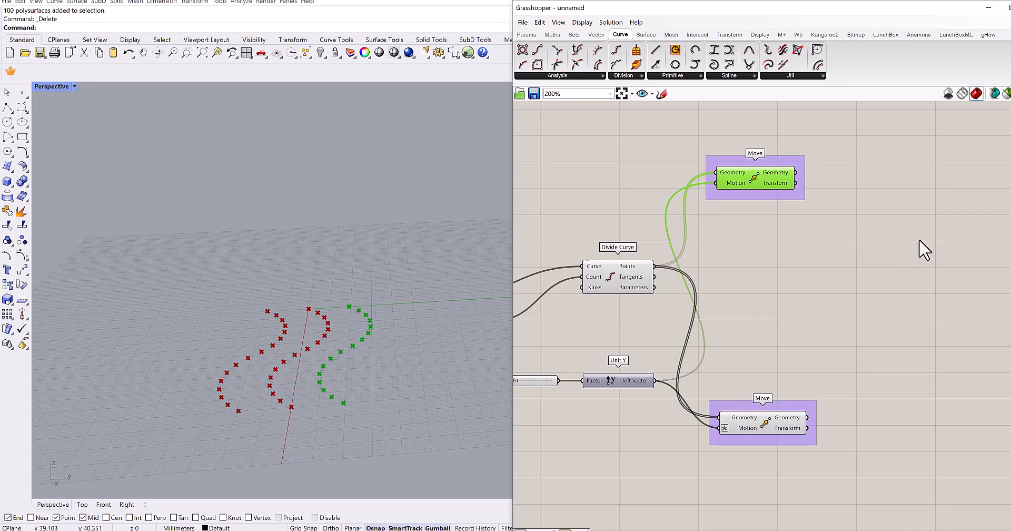
pyautogui.moveTo(920, 241); pyautogui.dragTo(838, 265, button='right')
pyautogui.doubleClick(848, 239)
pyautogui.write('move')
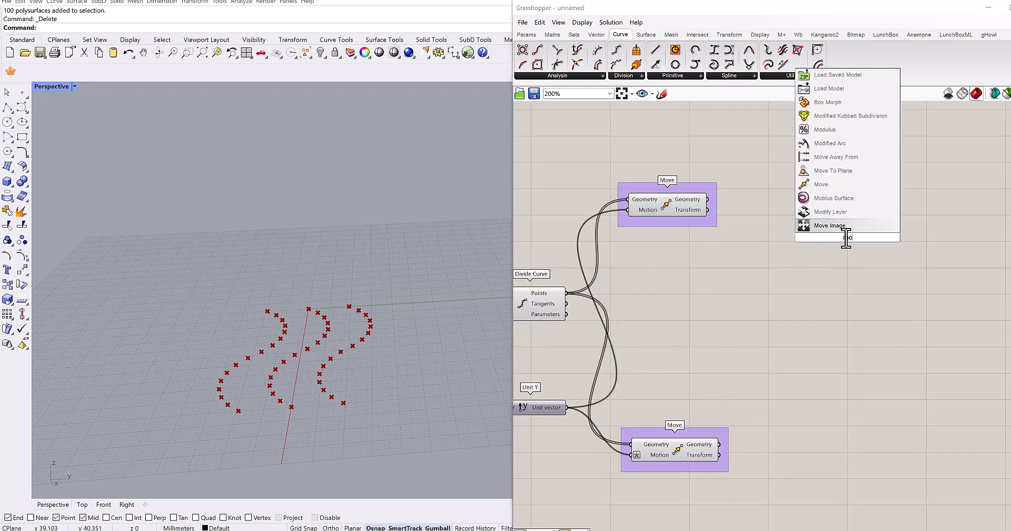
pyautogui.click(821, 225)
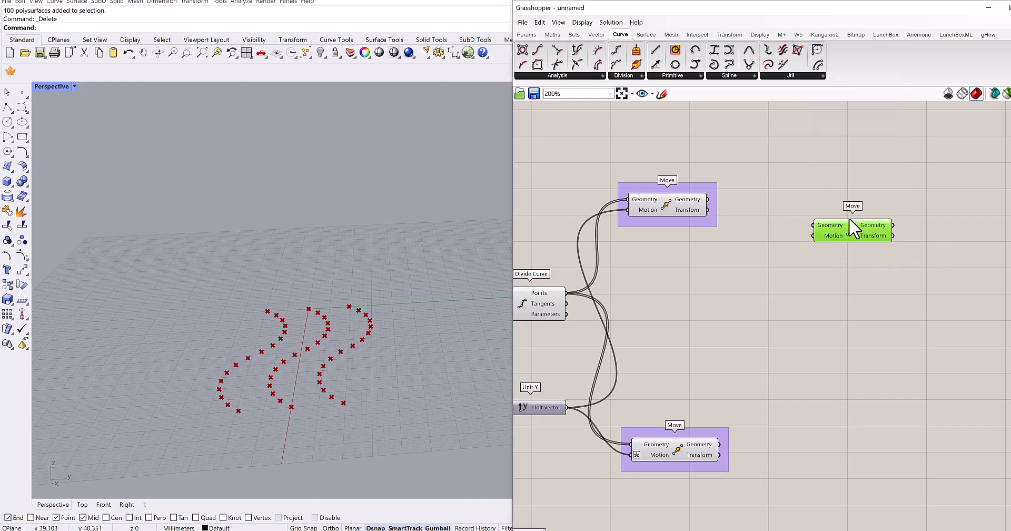
pyautogui.scroll(3, 748, 216)
pyautogui.moveTo(820, 203); pyautogui.dragTo(858, 211)
# - Add a Unit Z component below the new Move and connect its Unit vector output to that Move's Motion input
pyautogui.rightClick(734, 311)
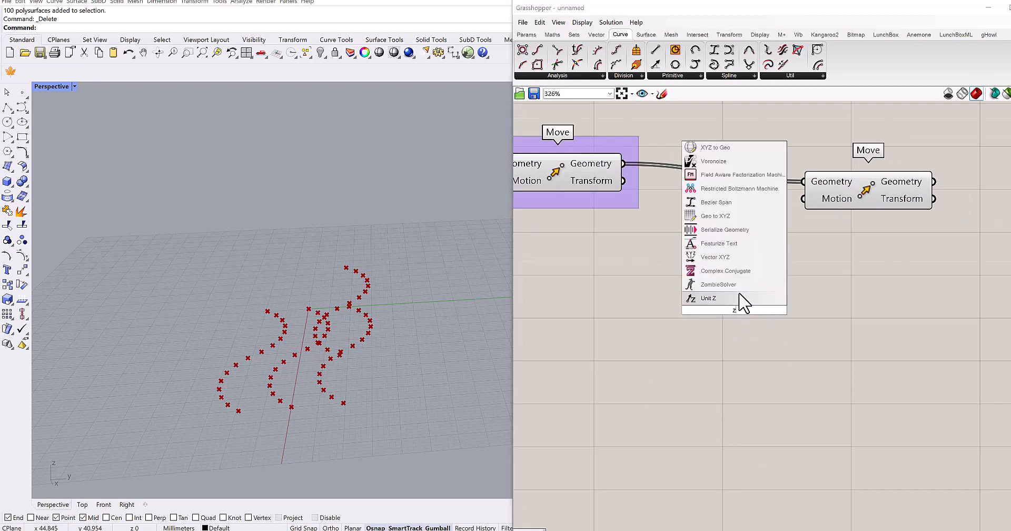
pyautogui.click(685, 295)
pyautogui.moveTo(794, 310); pyautogui.dragTo(803, 199)
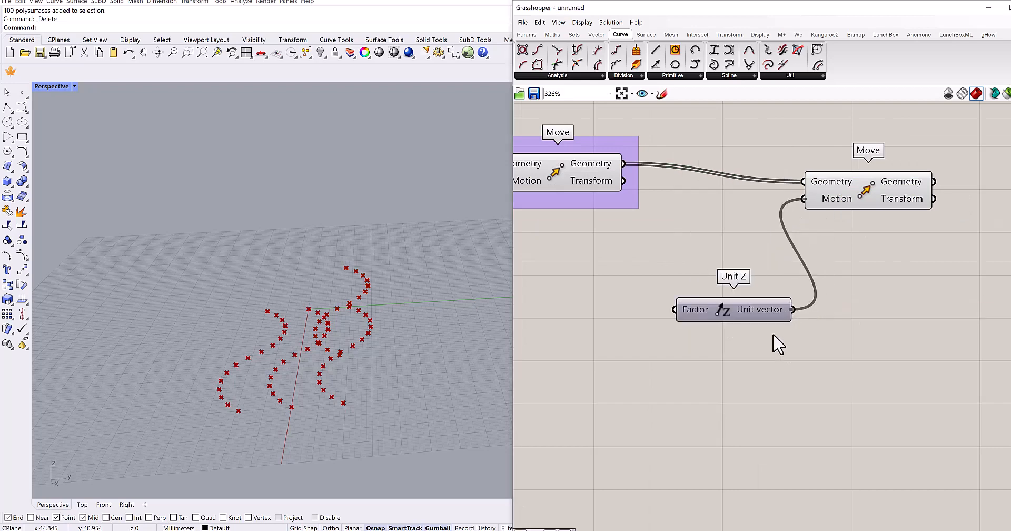
pyautogui.moveTo(757, 349); pyautogui.dragTo(789, 273, button='right')
pyautogui.moveTo(678, 306); pyautogui.dragTo(800, 289, button='right')
# - Place a Graph Mapper component on the empty canvas area below the Move components
pyautogui.scroll(-2, 750, 299)
pyautogui.scroll(2, 831, 251)
pyautogui.scroll(2, 793, 235)
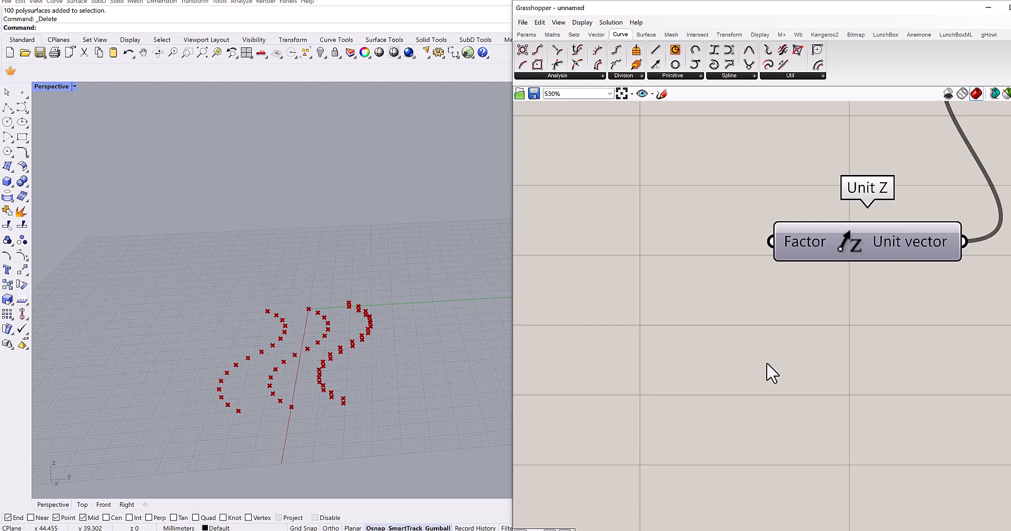
pyautogui.scroll(-4, 693, 379)
pyautogui.moveTo(743, 411); pyautogui.dragTo(717, 234, button='right')
pyautogui.moveTo(786, 387); pyautogui.dragTo(819, 214, button='right')
pyautogui.scroll(2, 729, 334)
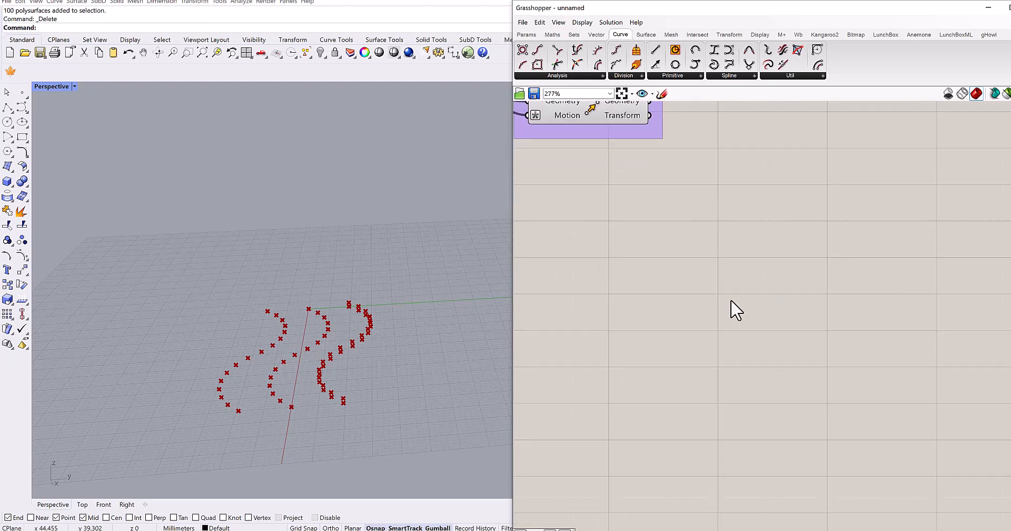
pyautogui.doubleClick(731, 297)
pyautogui.write('graph')
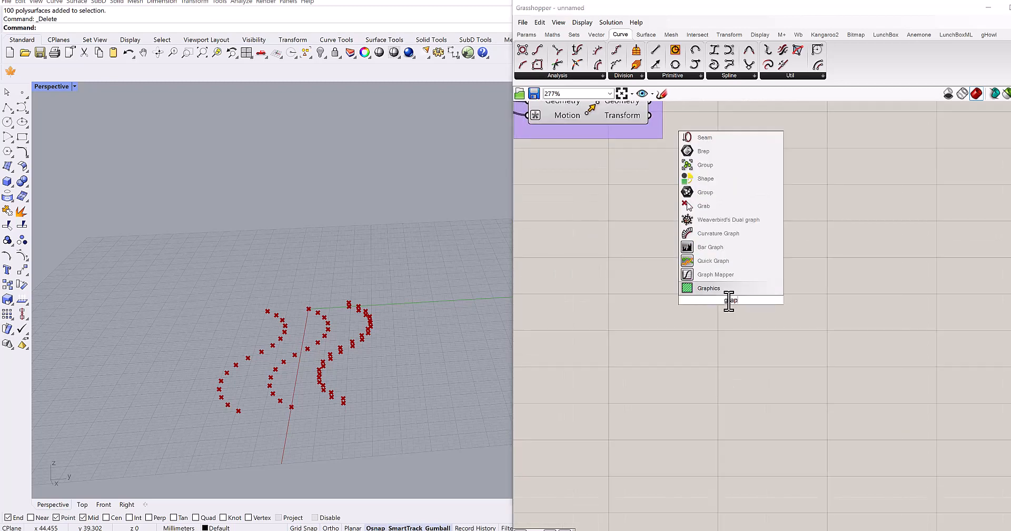
pyautogui.click(720, 276)
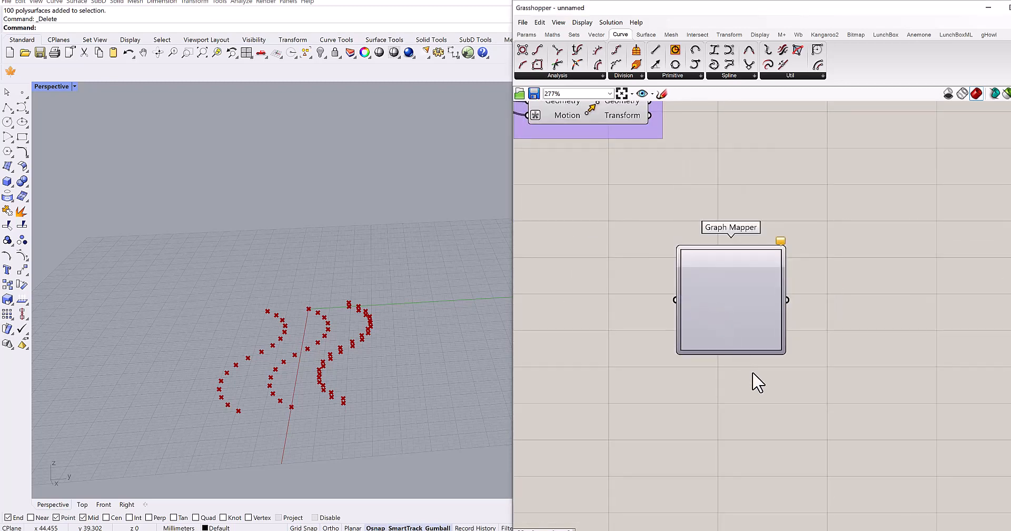
pyautogui.moveTo(745, 308); pyautogui.dragTo(747, 229, button='right')
pyautogui.moveTo(749, 265); pyautogui.dragTo(747, 325)
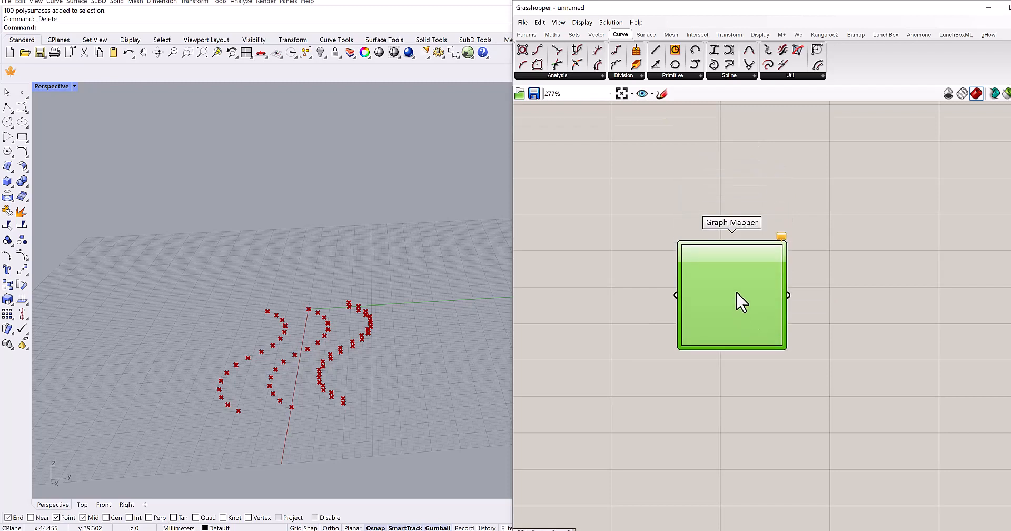
# - Set the Graph Mapper's graph type to Linear
pyautogui.rightClick(732, 265)
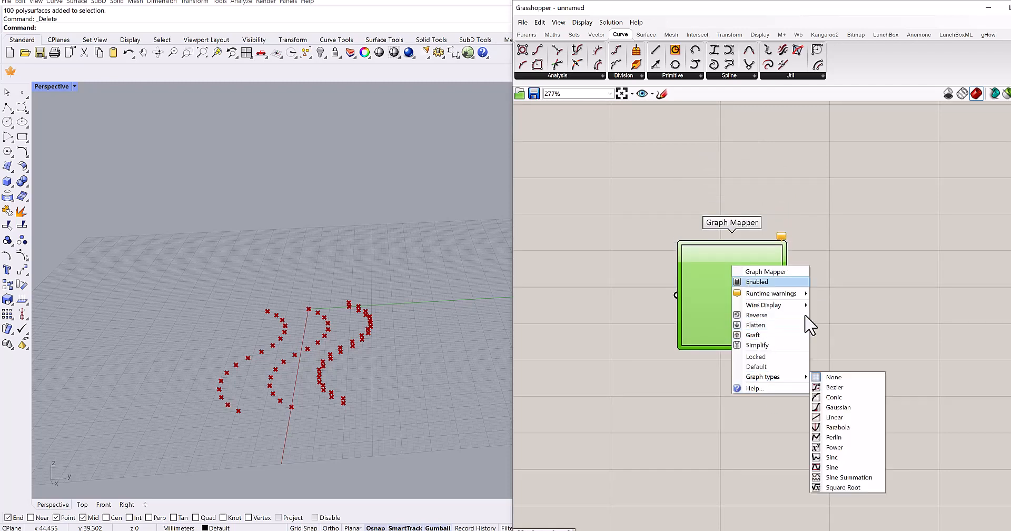
pyautogui.click(837, 417)
pyautogui.moveTo(779, 402); pyautogui.dragTo(798, 390, button='right')
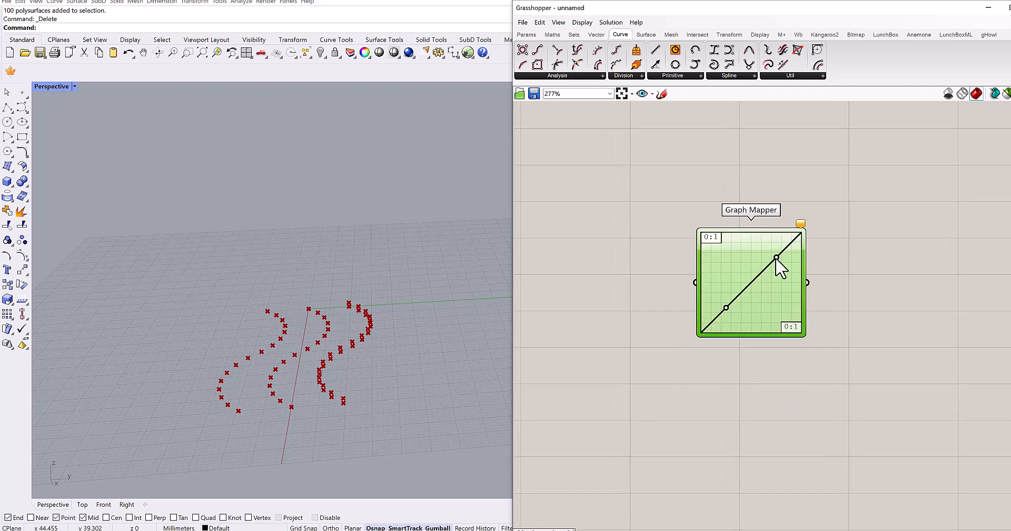
pyautogui.scroll(3, 780, 266)
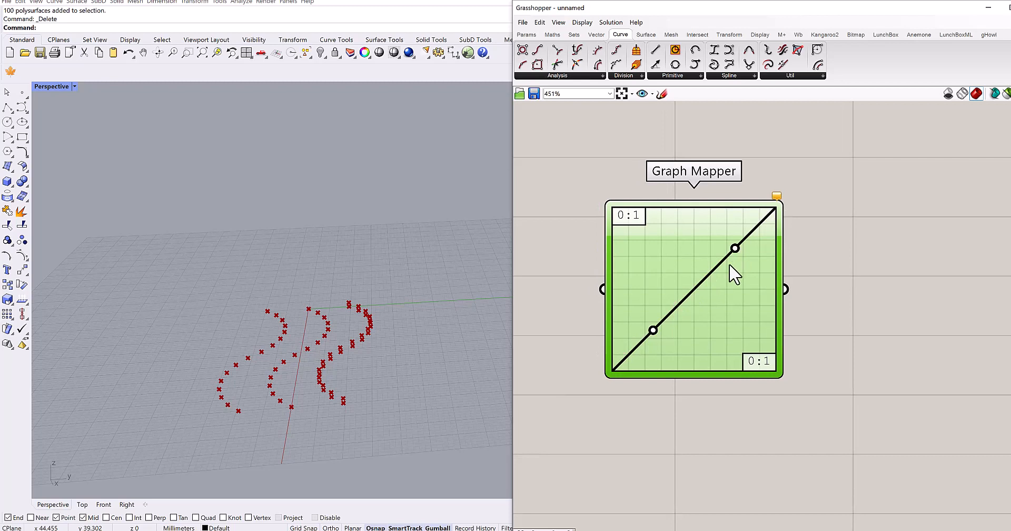
pyautogui.moveTo(863, 305); pyautogui.dragTo(842, 302, button='right')
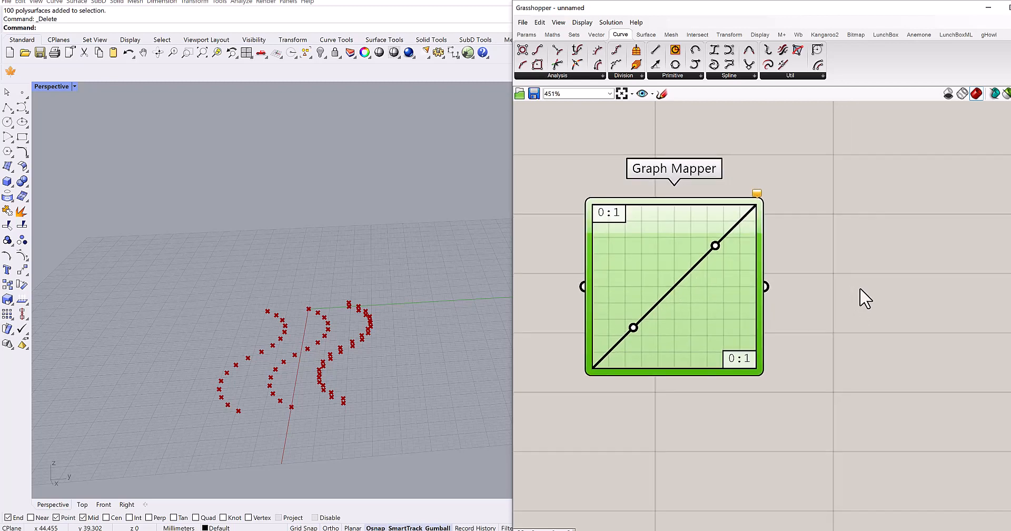
# - Add a Scribble note reading y=x beside the Graph Mapper
pyautogui.doubleClick(860, 288)
pyautogui.write('scri')
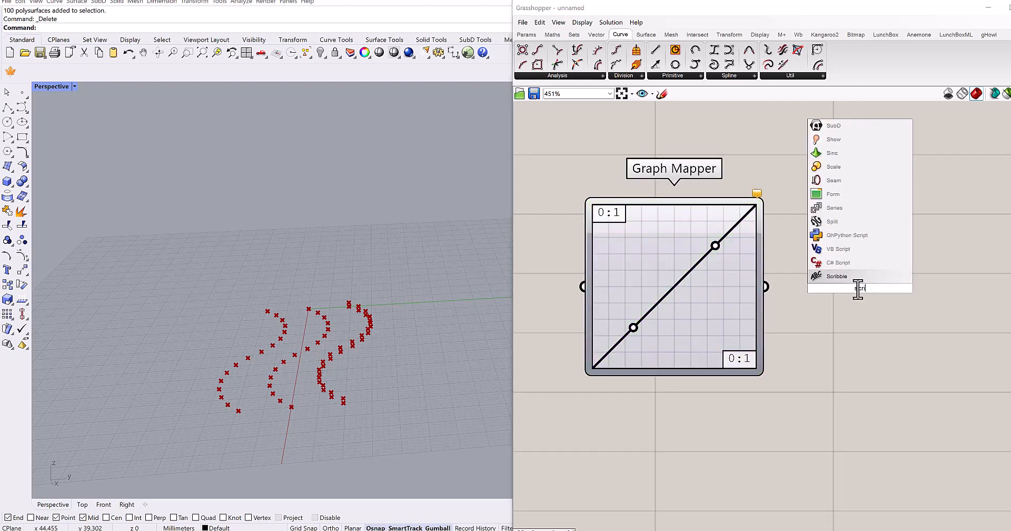
pyautogui.click(853, 281)
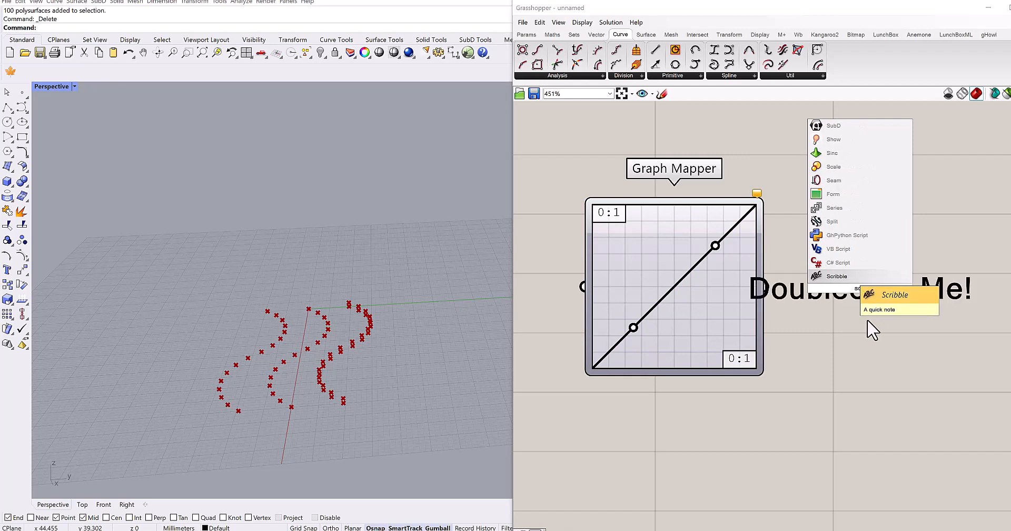
pyautogui.moveTo(854, 293); pyautogui.dragTo(789, 294, button='right')
pyautogui.moveTo(788, 289); pyautogui.dragTo(844, 278)
pyautogui.doubleClick(844, 277)
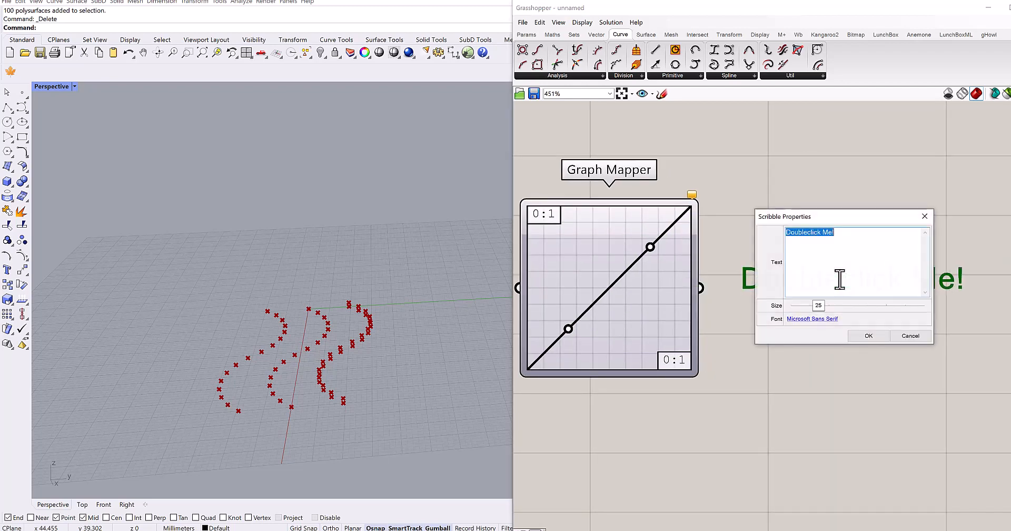
pyautogui.write('y=x')
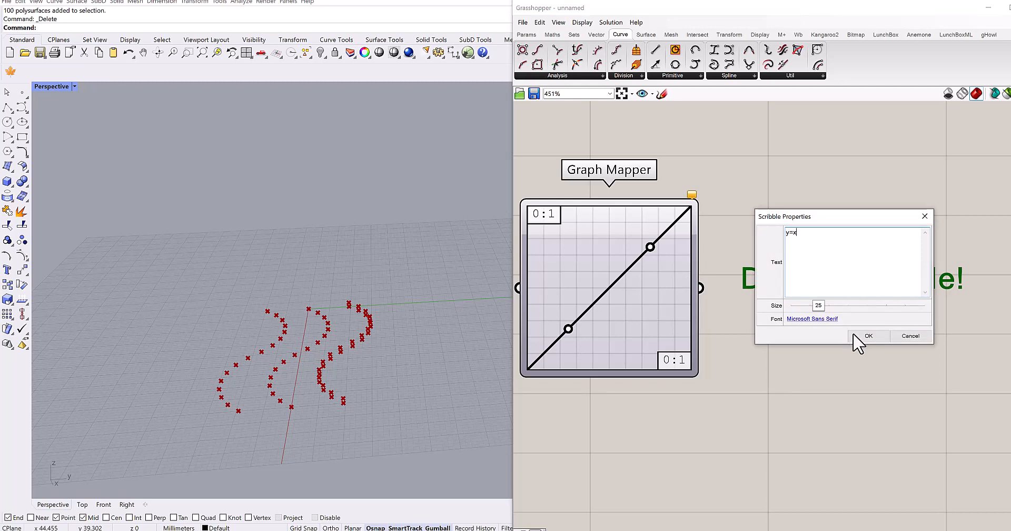
pyautogui.click(868, 336)
pyautogui.moveTo(777, 264); pyautogui.dragTo(829, 257, button='right')
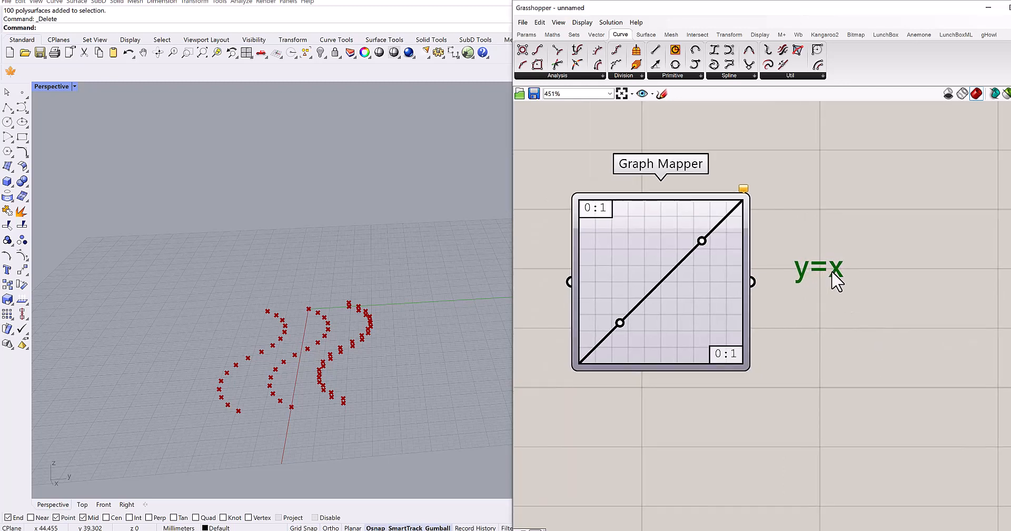
pyautogui.moveTo(831, 272); pyautogui.dragTo(854, 273)
pyautogui.moveTo(932, 309); pyautogui.dragTo(978, 296, button='right')
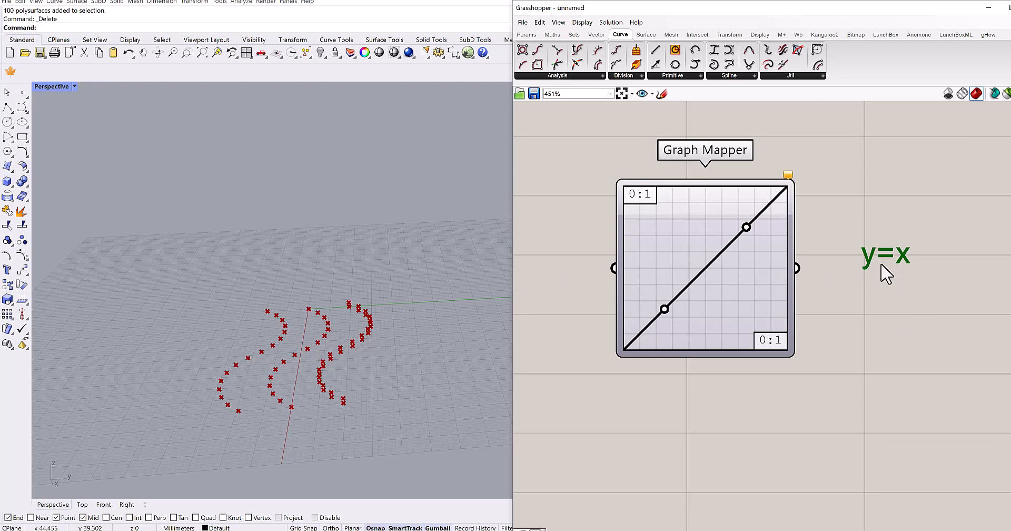
# - Examine the y=x note together with the Graph Mapper's linear graph and its domain labels
pyautogui.scroll(5, 896, 266)
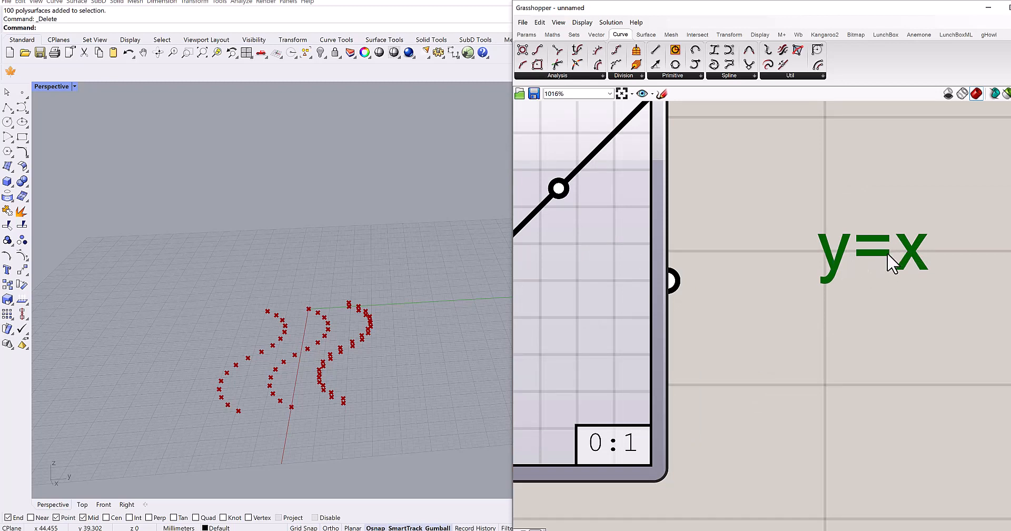
pyautogui.scroll(-3, 845, 270)
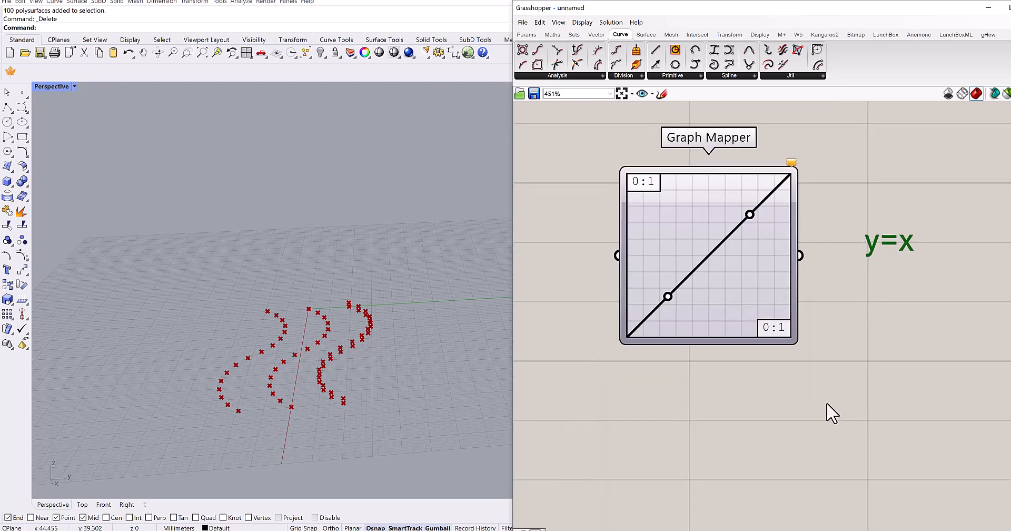
pyautogui.moveTo(709, 396); pyautogui.dragTo(753, 388, button='right')
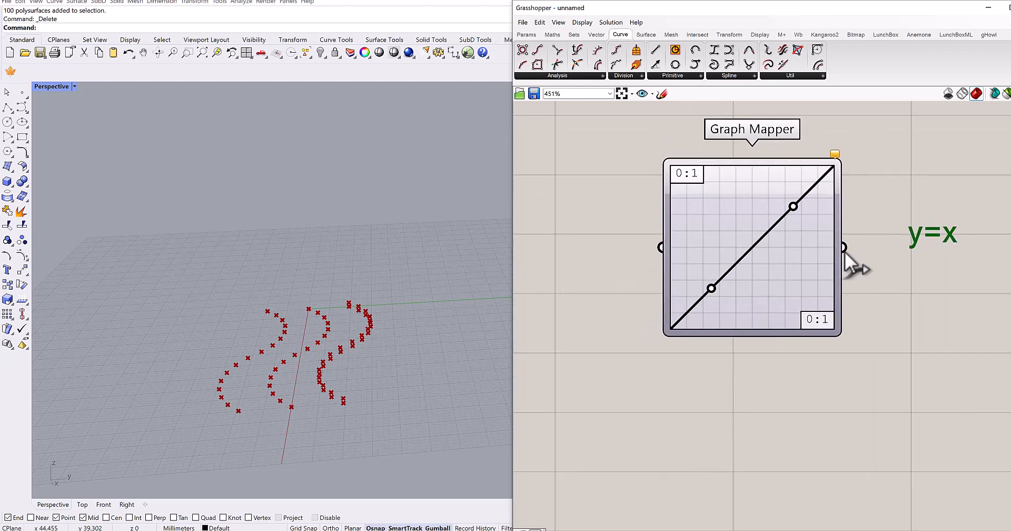
pyautogui.moveTo(760, 352); pyautogui.dragTo(725, 333, button='right')
pyautogui.scroll(1, 720, 325)
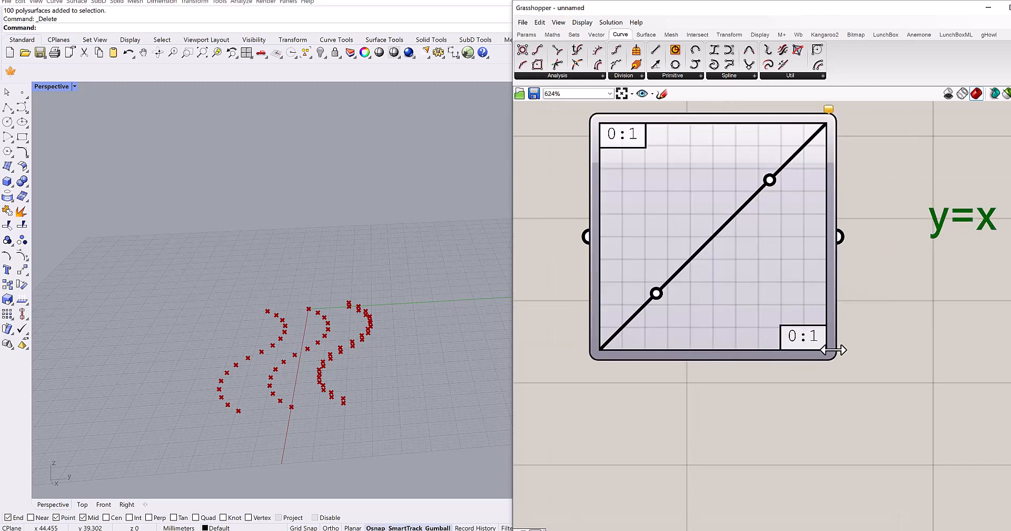
pyautogui.moveTo(656, 384); pyautogui.dragTo(664, 435, button='right')
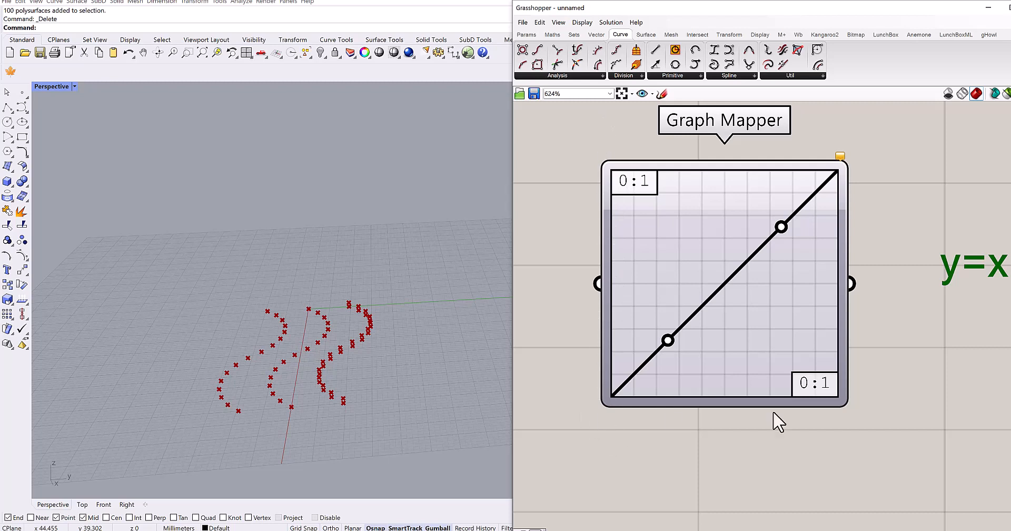
pyautogui.moveTo(591, 309); pyautogui.dragTo(634, 274, button='right')
pyautogui.scroll(-1, 638, 283)
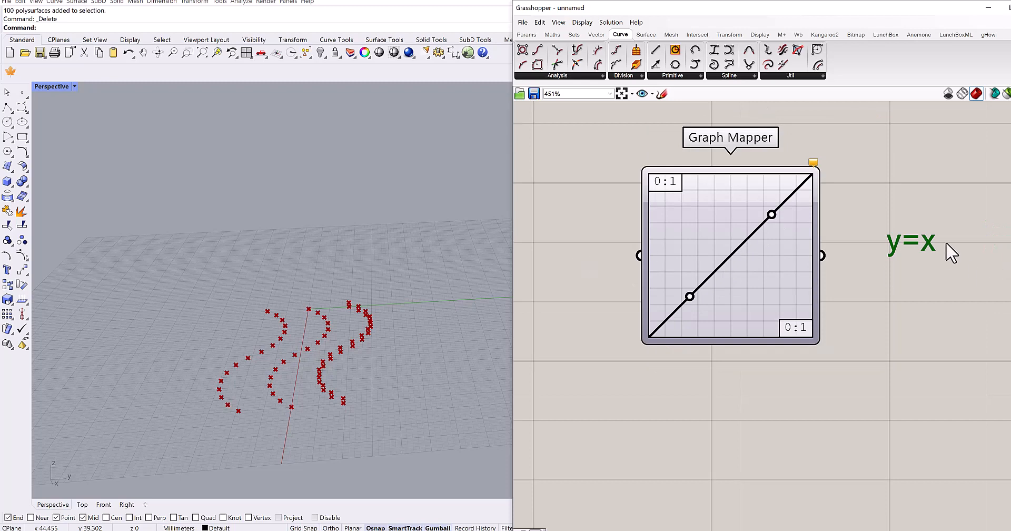
# - Create a number slider with value 1 and connect it to the Graph Mapper's input
pyautogui.doubleClick(567, 248)
pyautogui.write('1')
pyautogui.press('Return')
pyautogui.moveTo(605, 258); pyautogui.dragTo(517, 262)
pyautogui.moveTo(634, 257)
pyautogui.mouseDown()
pyautogui.moveTo(606, 257)
pyautogui.moveTo(622, 261)
pyautogui.mouseUp()
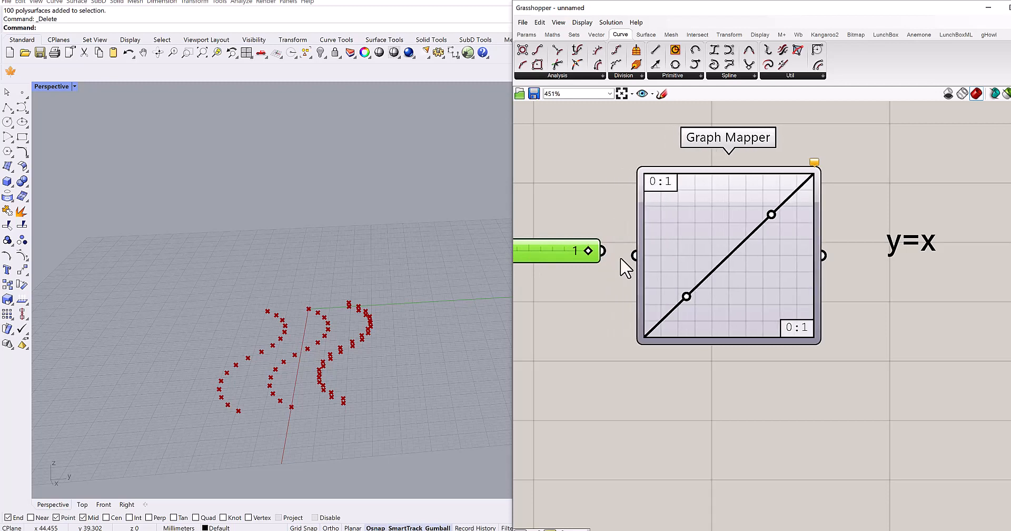
# - Add a Panel below the y=x note and connect the Graph Mapper's output to it
pyautogui.moveTo(888, 297); pyautogui.dragTo(839, 303, button='right')
pyautogui.doubleClick(840, 303)
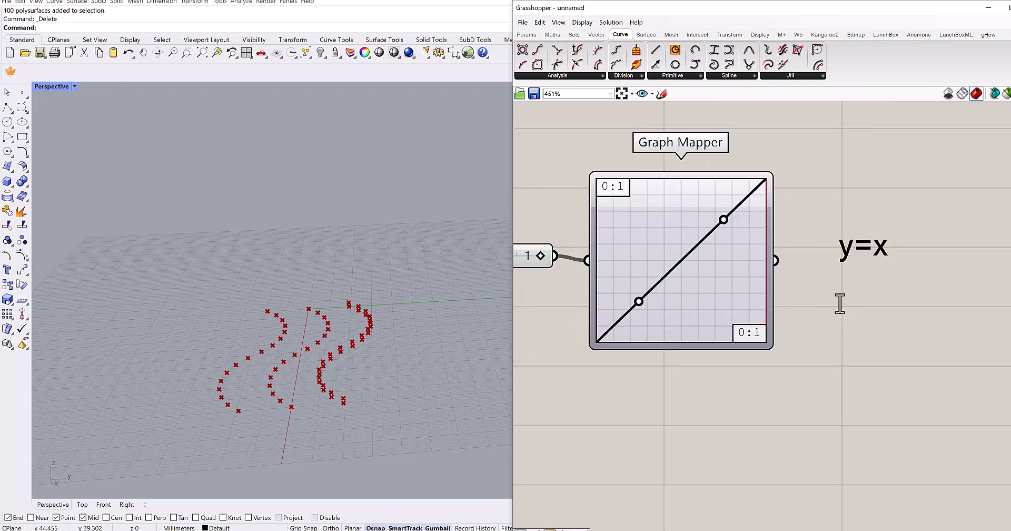
pyautogui.write('//')
pyautogui.press('Return')
pyautogui.moveTo(906, 356); pyautogui.dragTo(971, 413)
pyautogui.moveTo(776, 260); pyautogui.dragTo(807, 358)
pyautogui.moveTo(866, 315); pyautogui.dragTo(871, 293)
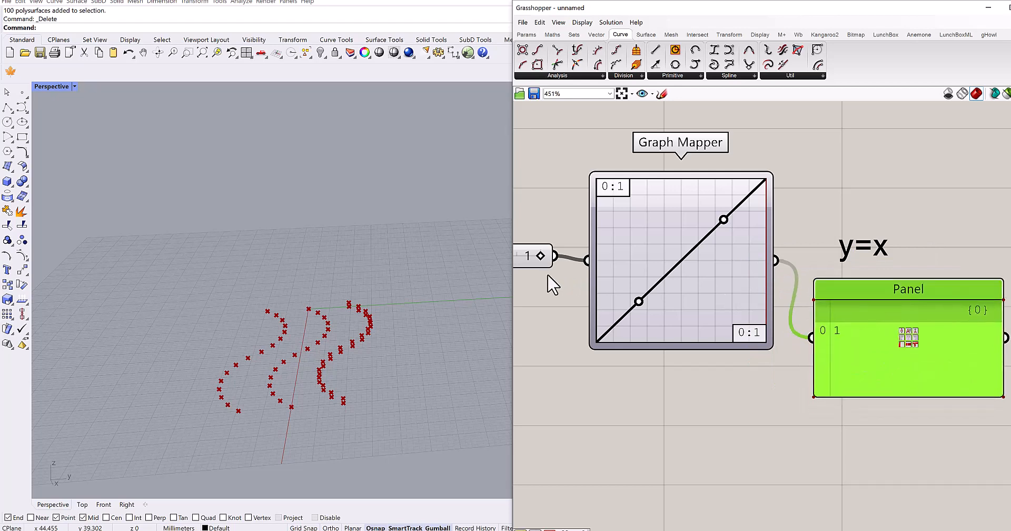
# - Create a second number slider with value 2 and connect it to the Graph Mapper in place of the first slider
pyautogui.moveTo(542, 262); pyautogui.dragTo(598, 243, button='right')
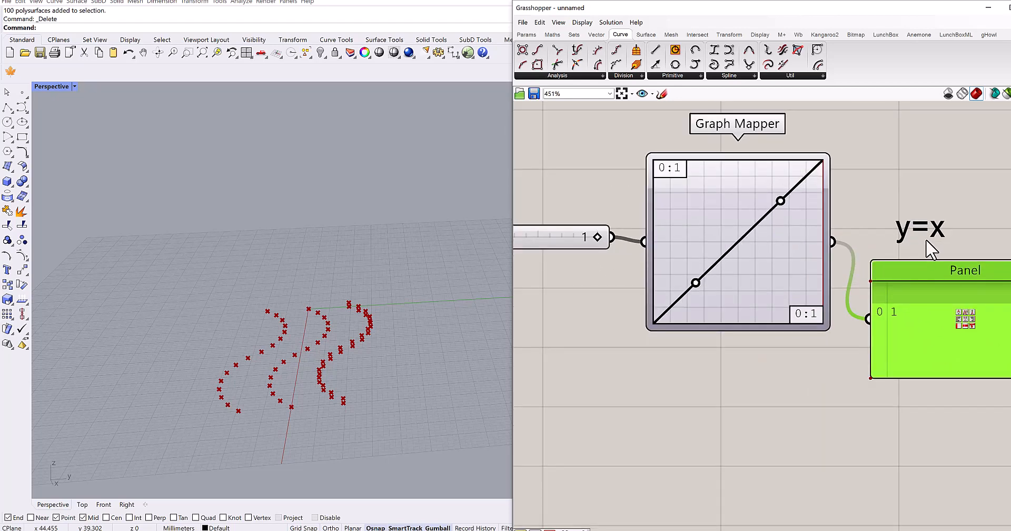
pyautogui.doubleClick(590, 273)
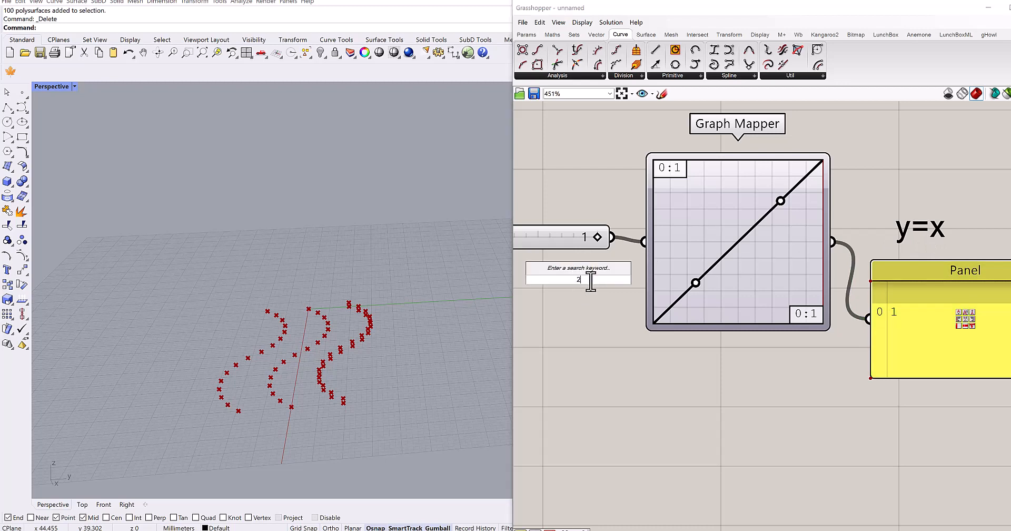
pyautogui.write('2')
pyautogui.press('Return')
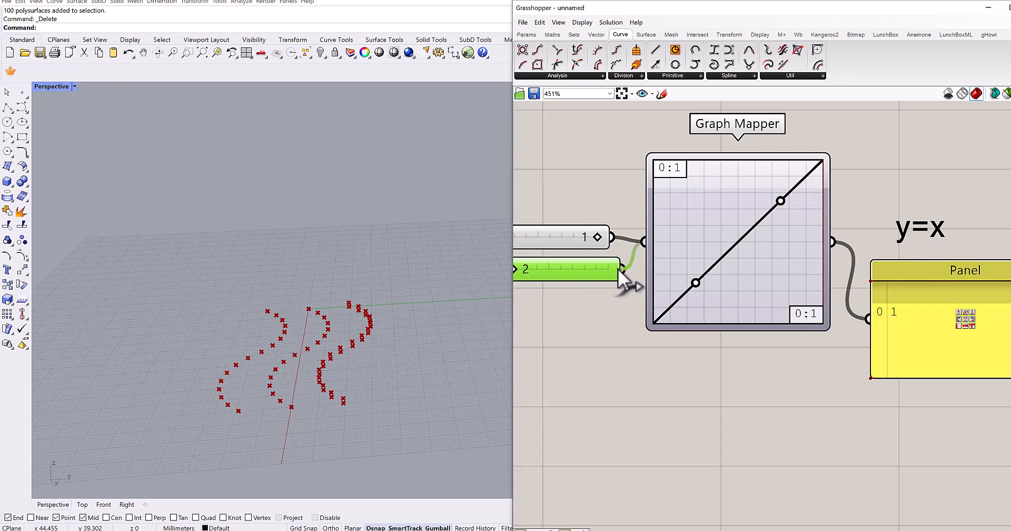
pyautogui.moveTo(619, 272); pyautogui.dragTo(621, 269)
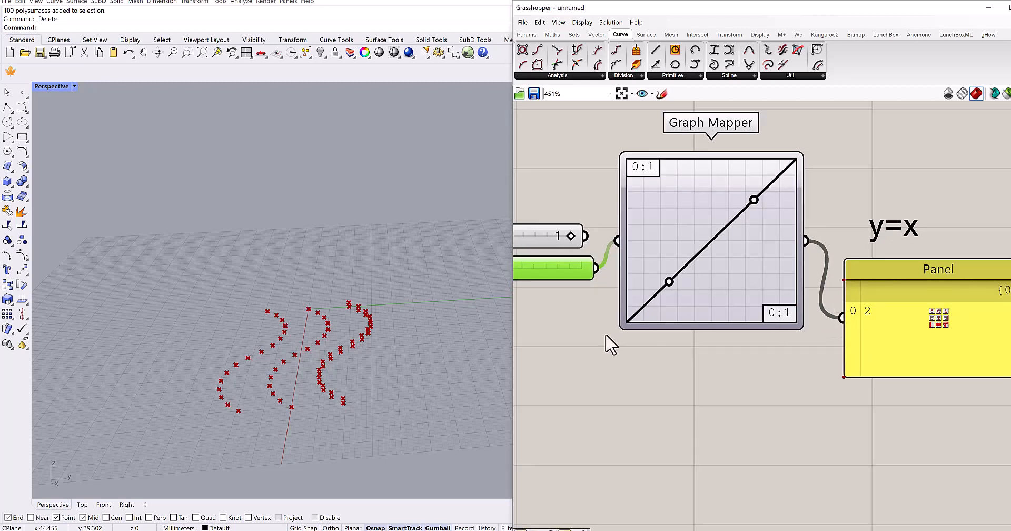
# - Set the second number slider to 5 and select both number sliders
pyautogui.moveTo(521, 269); pyautogui.dragTo(586, 250, button='right')
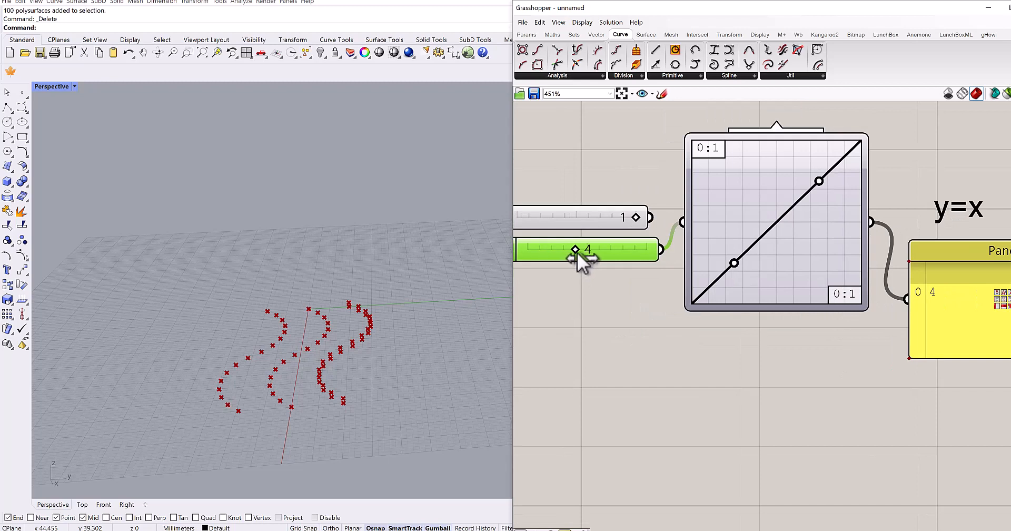
pyautogui.moveTo(622, 293); pyautogui.dragTo(608, 319, button='right')
pyautogui.scroll(-4, 590, 296)
pyautogui.moveTo(810, 304); pyautogui.dragTo(839, 299)
pyautogui.moveTo(680, 352); pyautogui.dragTo(763, 344, button='right')
pyautogui.moveTo(662, 218); pyautogui.dragTo(616, 293)
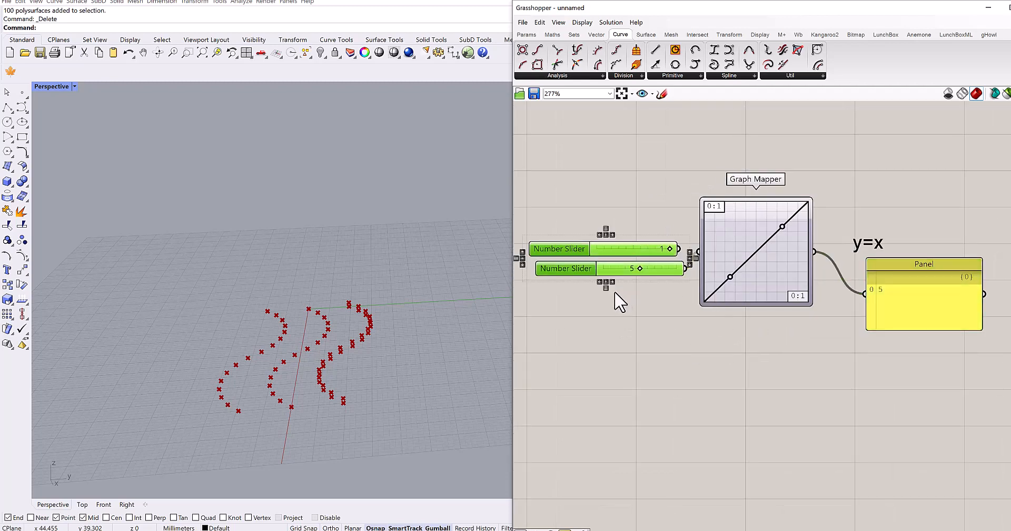
# - Delete both number sliders and the Panel attached to the Graph Mapper
pyautogui.press('Delete')
pyautogui.click(910, 314)
pyautogui.press('Delete')
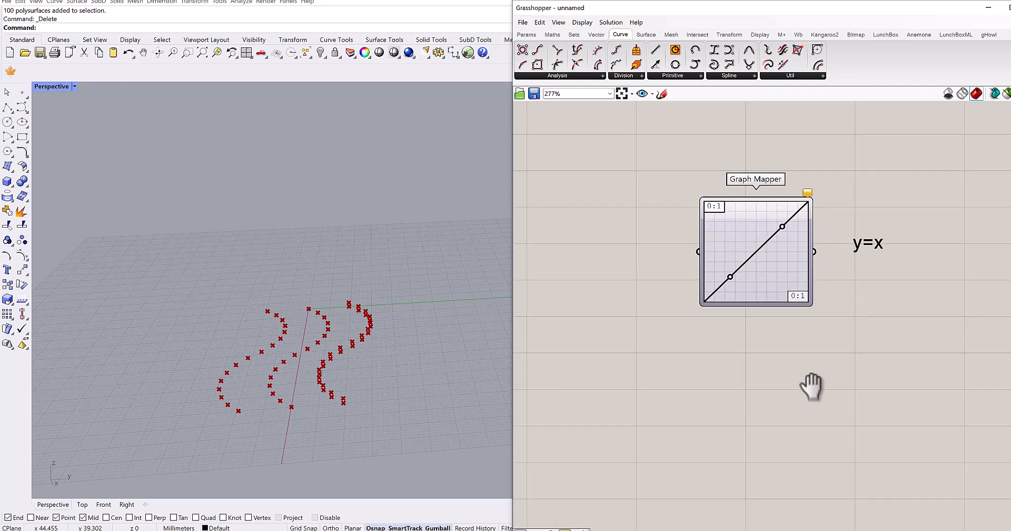
# - Add a Panel on the input side of the Graph Mapper containing 1, 2, 5 and 6 on separate lines
pyautogui.moveTo(807, 382); pyautogui.dragTo(843, 384, button='right')
pyautogui.scroll(3, 659, 269)
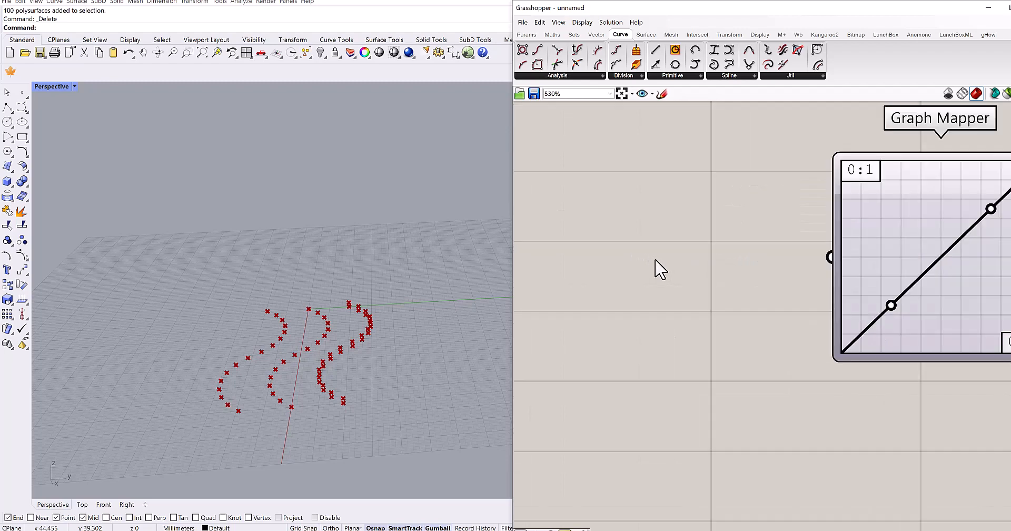
pyautogui.doubleClick(654, 261)
pyautogui.write('//')
pyautogui.press('Return')
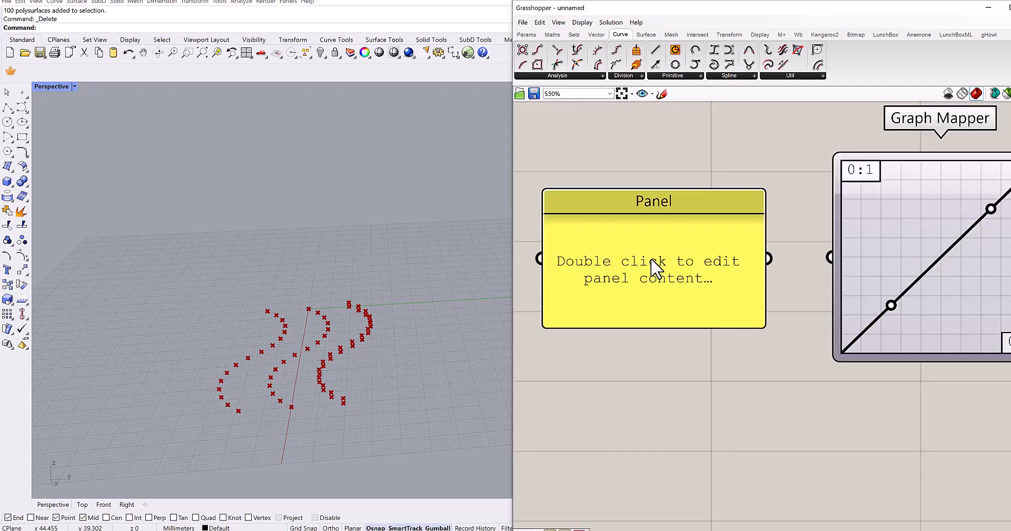
pyautogui.doubleClick(696, 249)
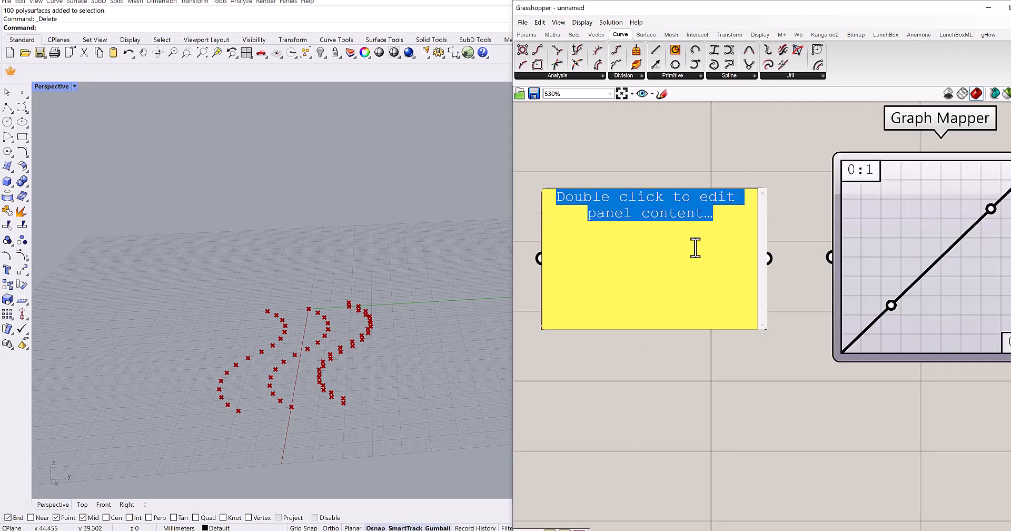
pyautogui.write('1')
pyautogui.press('Return')
pyautogui.write('2 5 6')
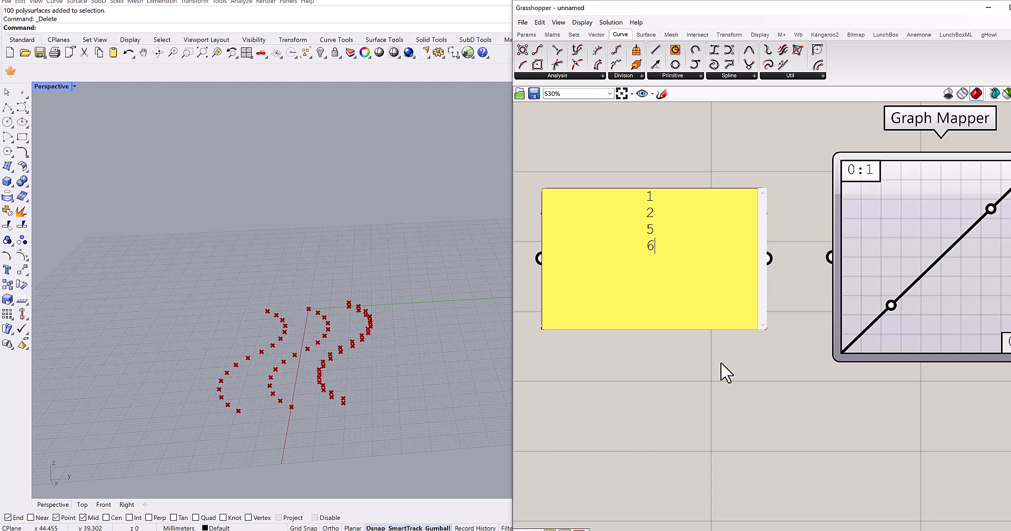
pyautogui.click(721, 366)
# - Turn off Multiline Data for the Panel and connect its output to the Graph Mapper's input
pyautogui.rightClick(673, 257)
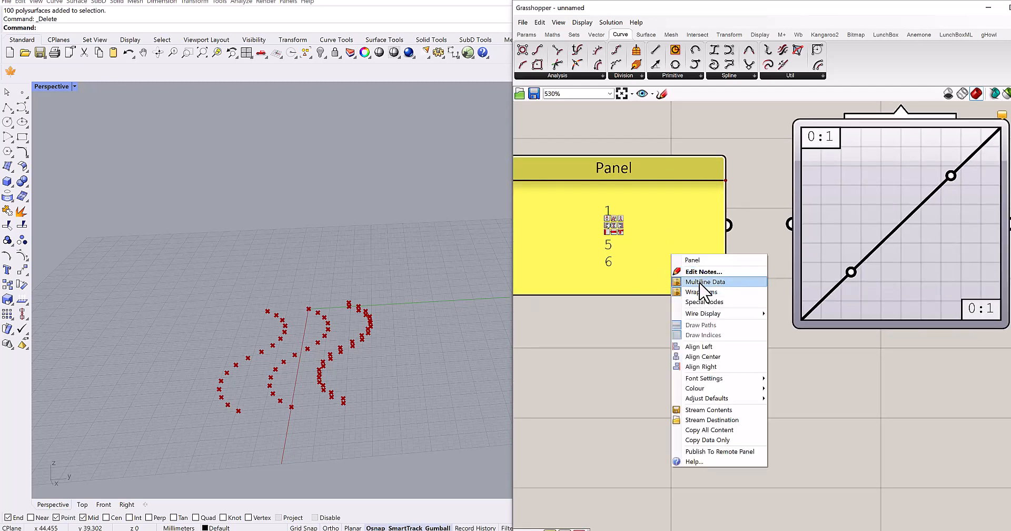
pyautogui.click(705, 282)
pyautogui.scroll(-4, 717, 316)
pyautogui.moveTo(723, 281); pyautogui.dragTo(699, 276)
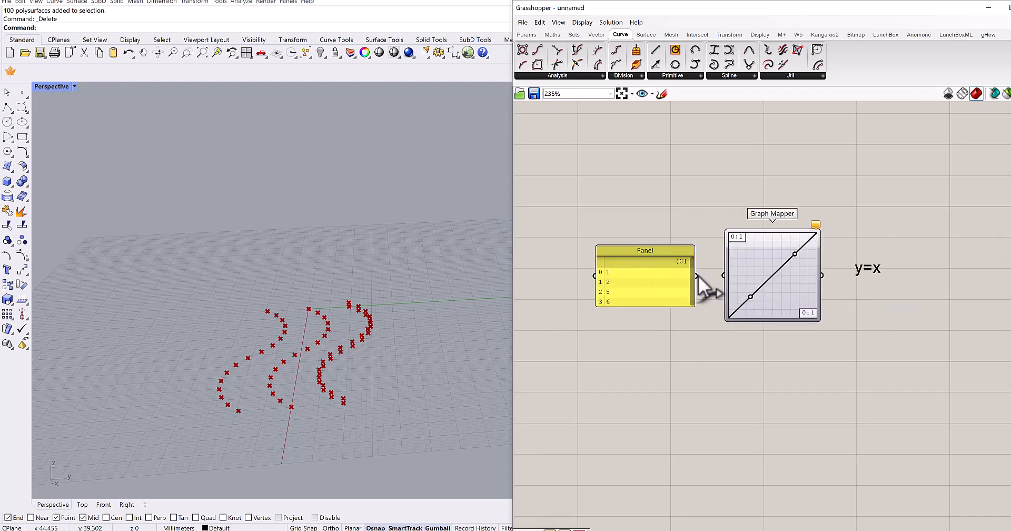
# - Add a second Panel beside the Graph Mapper, connected to its output, and compare the input and output values
pyautogui.doubleClick(834, 331)
pyautogui.write('"')
pyautogui.press('Return')
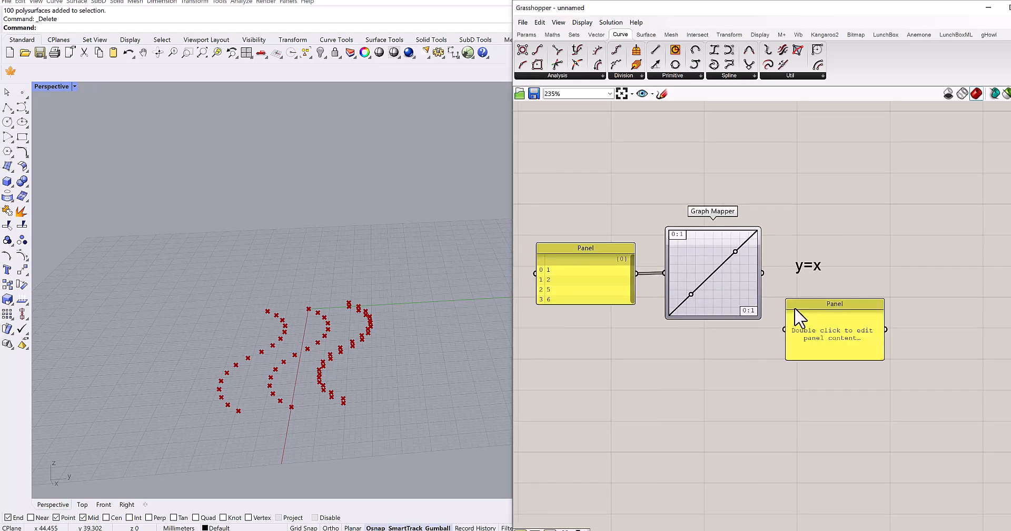
pyautogui.moveTo(763, 275); pyautogui.dragTo(835, 265)
pyautogui.scroll(3, 835, 265)
pyautogui.moveTo(833, 279); pyautogui.dragTo(866, 267, button='right')
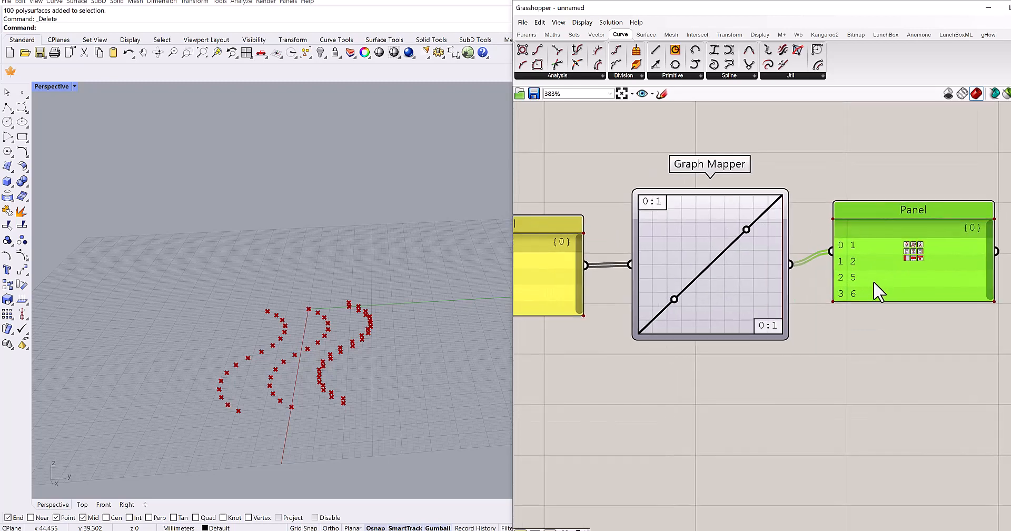
pyautogui.moveTo(873, 280); pyautogui.dragTo(867, 282)
pyautogui.moveTo(863, 304); pyautogui.dragTo(903, 300, button='right')
pyautogui.moveTo(603, 249); pyautogui.dragTo(646, 249, button='right')
pyautogui.scroll(-1, 619, 253)
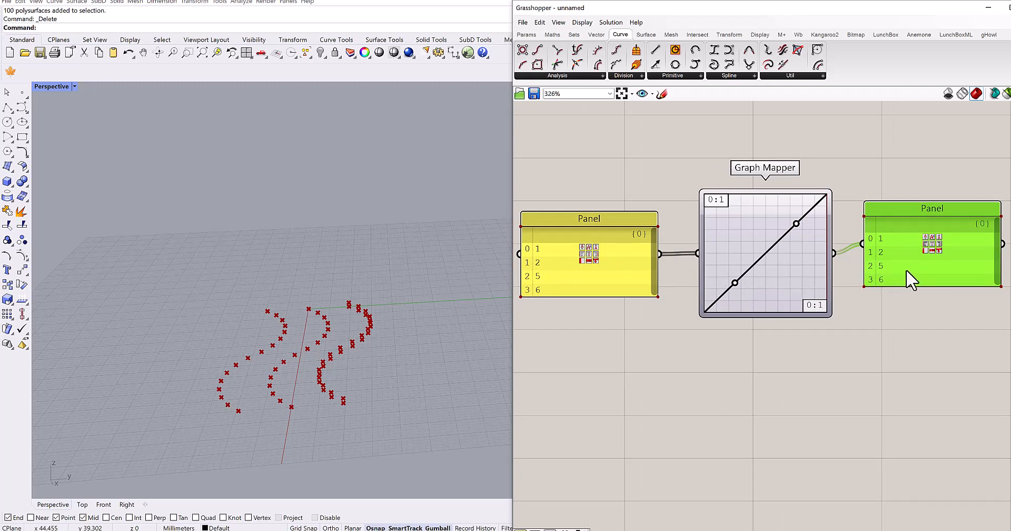
# - Delete the output Panel and the input Panel around the Graph Mapper
pyautogui.press('Delete')
pyautogui.moveTo(645, 291); pyautogui.dragTo(727, 289, button='right')
pyautogui.click(722, 287)
pyautogui.press('Delete')
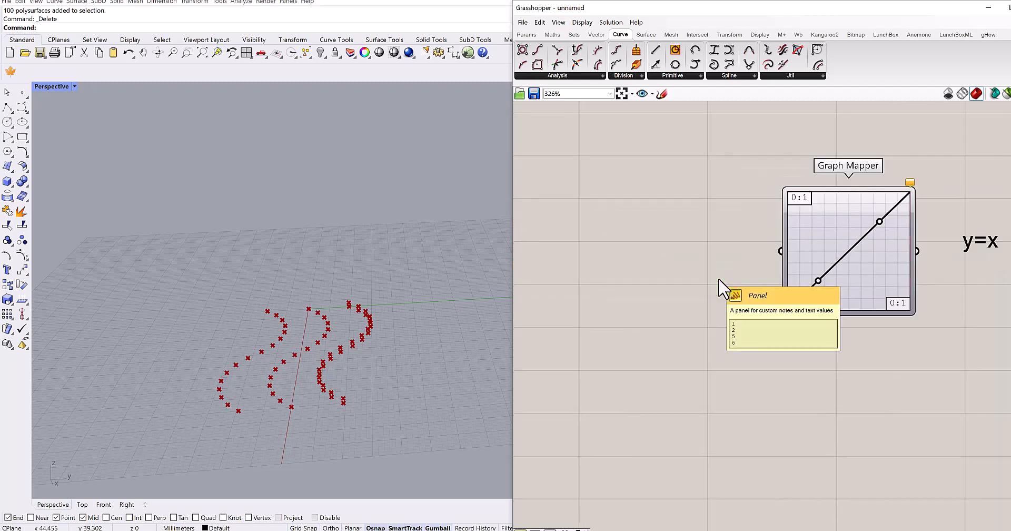
# - Add a Range component on the input side of the Graph Mapper
pyautogui.scroll(-2, 678, 331)
pyautogui.doubleClick(644, 279)
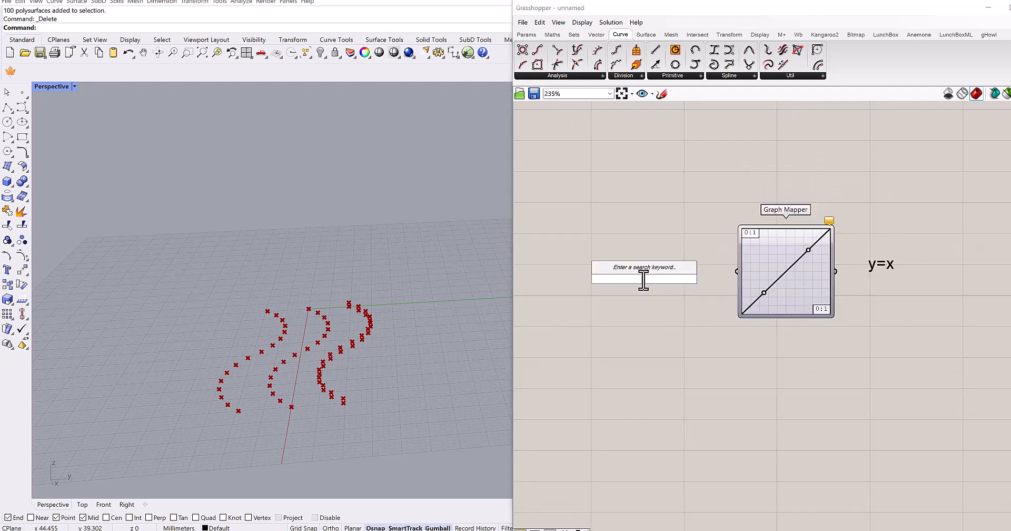
pyautogui.write('range')
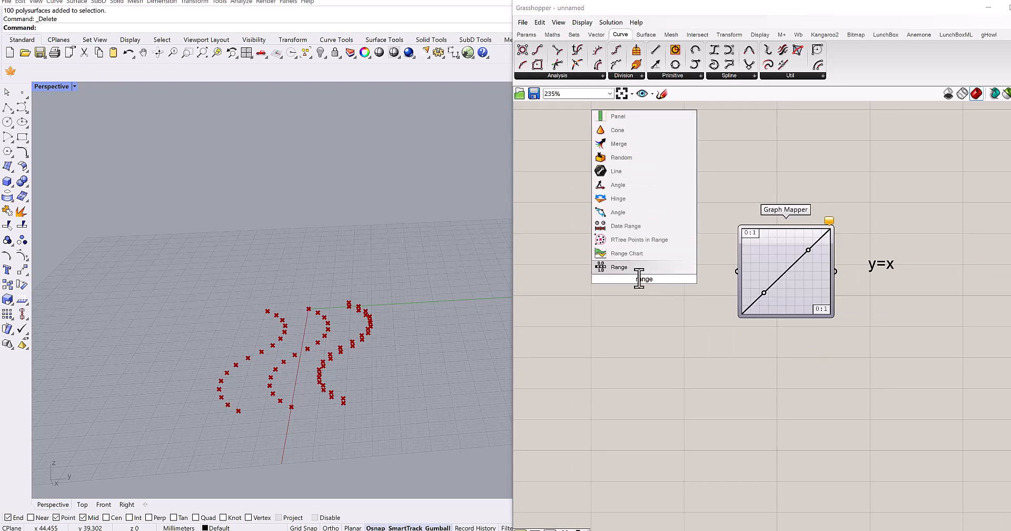
pyautogui.click(634, 271)
pyautogui.moveTo(649, 315); pyautogui.dragTo(688, 268, button='right')
pyautogui.scroll(3, 730, 279)
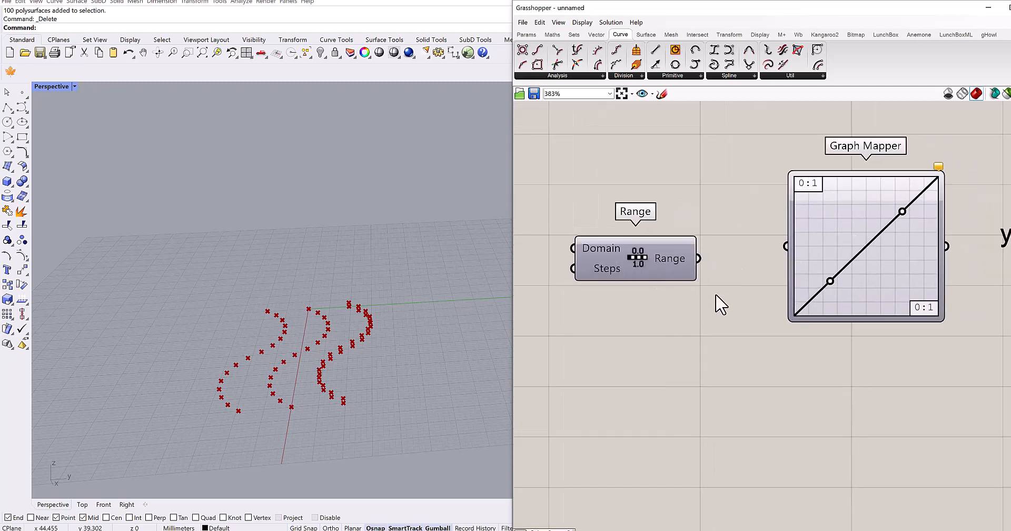
# - Compare the Graph Mapper's domain labels with the Domain setting of the Range component
pyautogui.scroll(2, 600, 250)
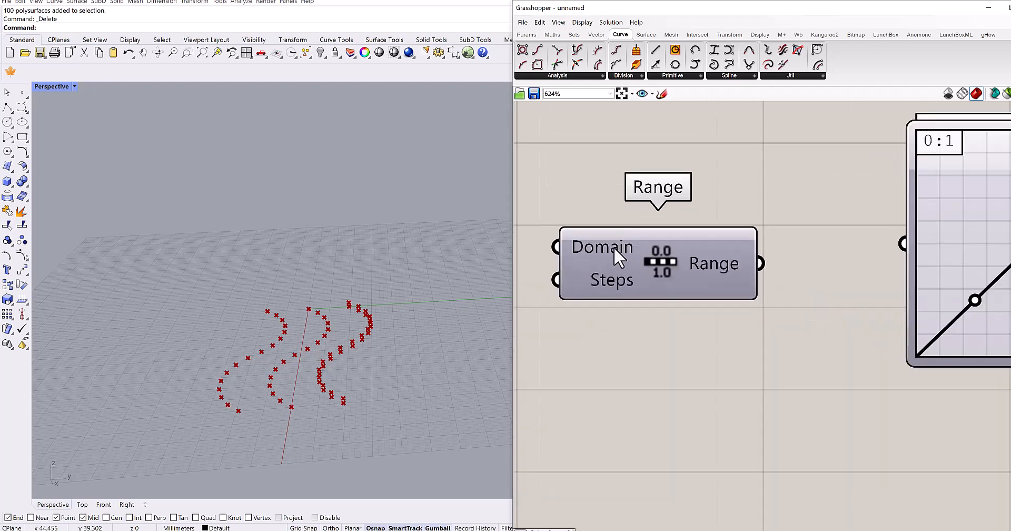
pyautogui.scroll(-2, 614, 246)
pyautogui.scroll(4, 885, 303)
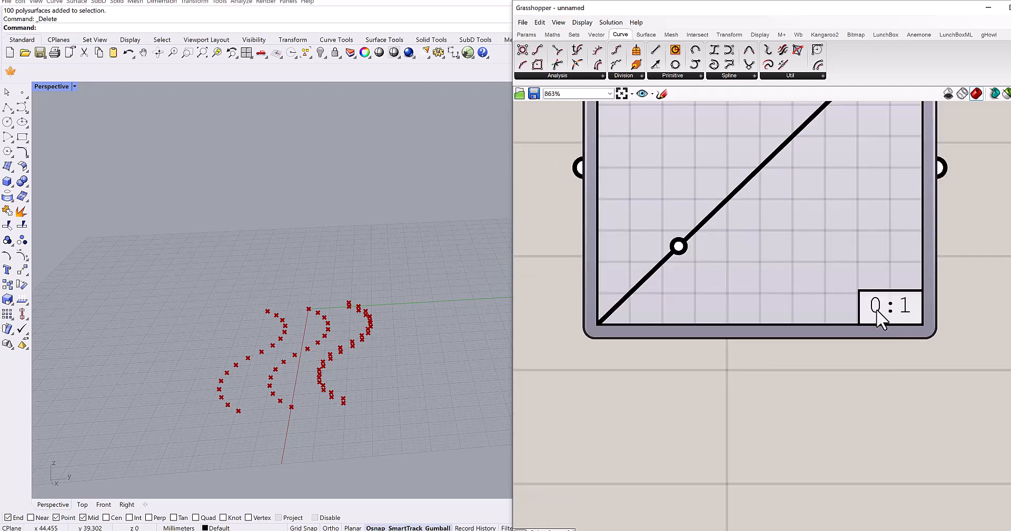
pyautogui.scroll(2, 898, 319)
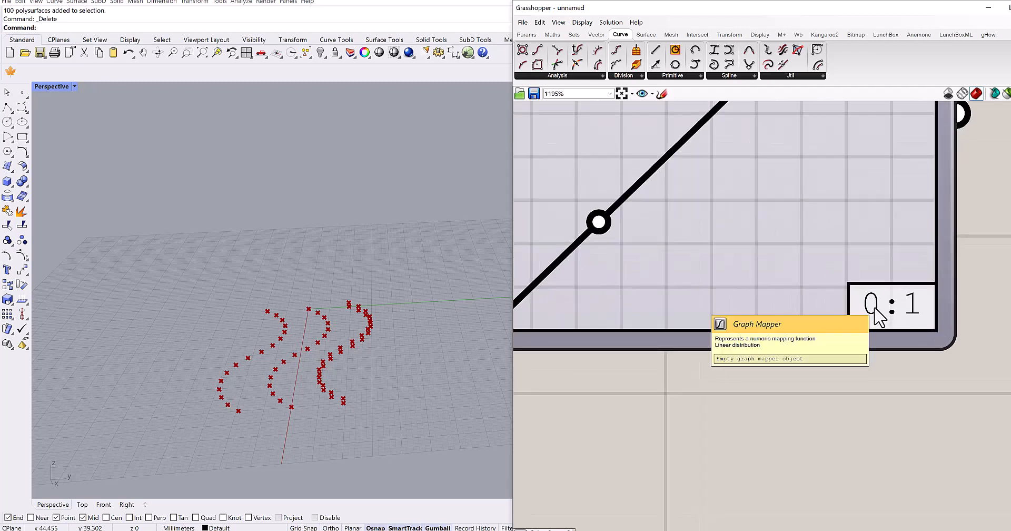
pyautogui.scroll(-4, 896, 324)
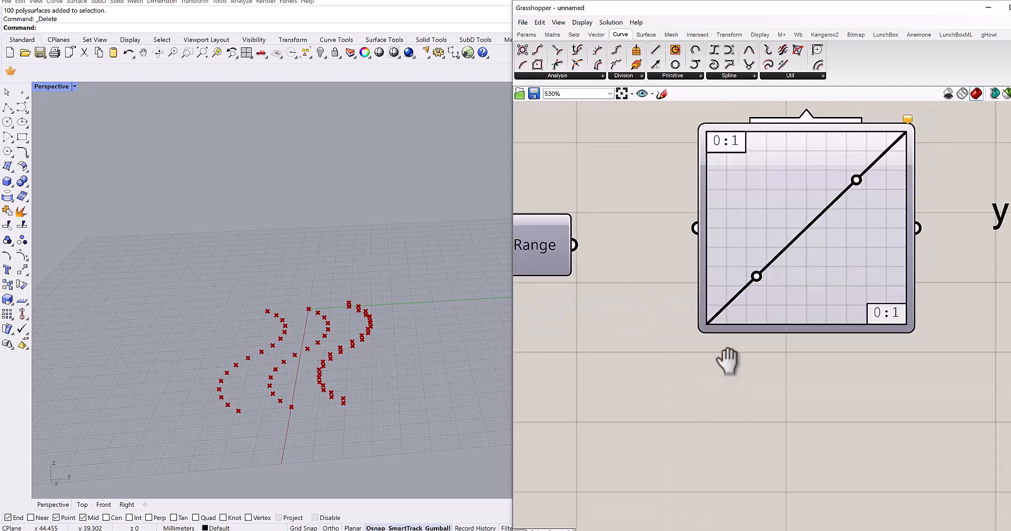
pyautogui.moveTo(727, 357); pyautogui.dragTo(925, 354, button='right')
pyautogui.scroll(3, 700, 219)
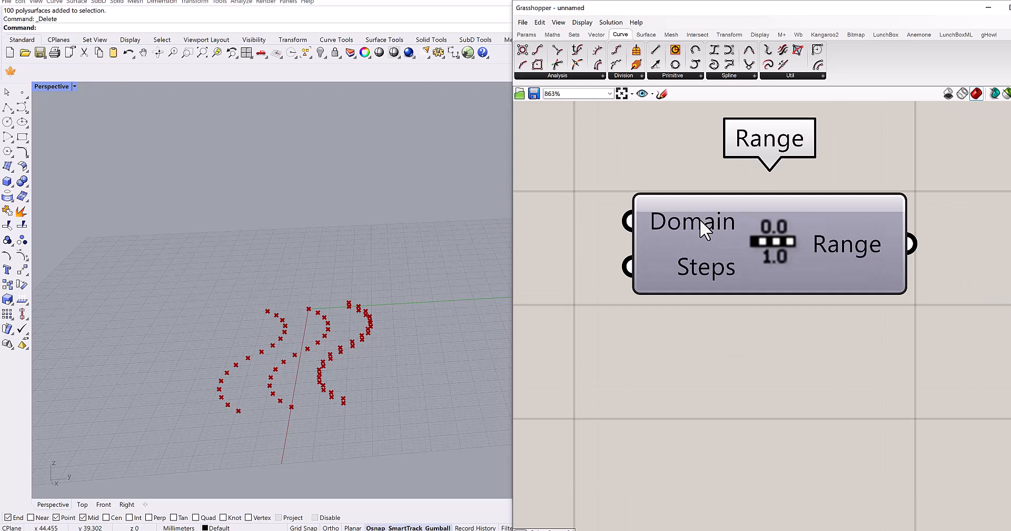
pyautogui.rightClick(699, 219)
pyautogui.moveTo(751, 299)
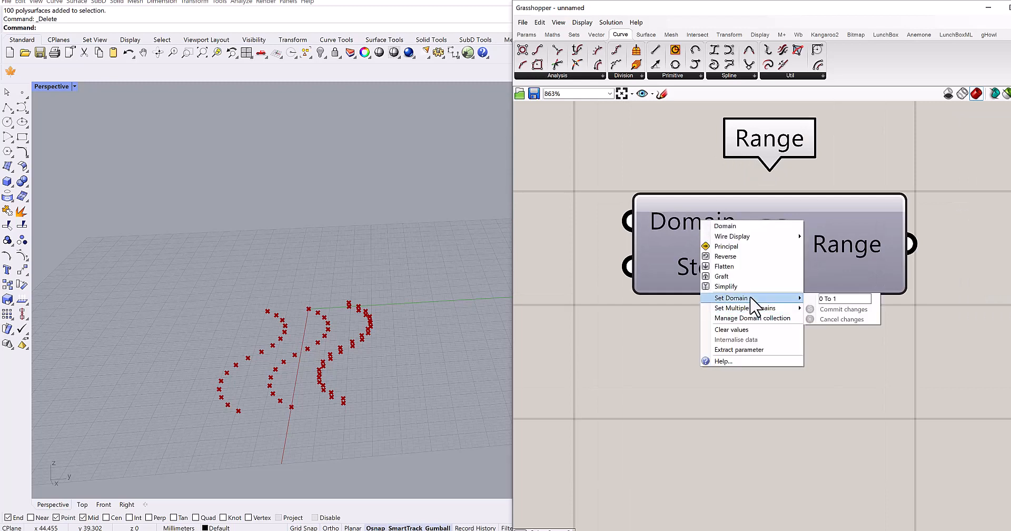
pyautogui.moveTo(913, 385); pyautogui.dragTo(738, 339, button='right')
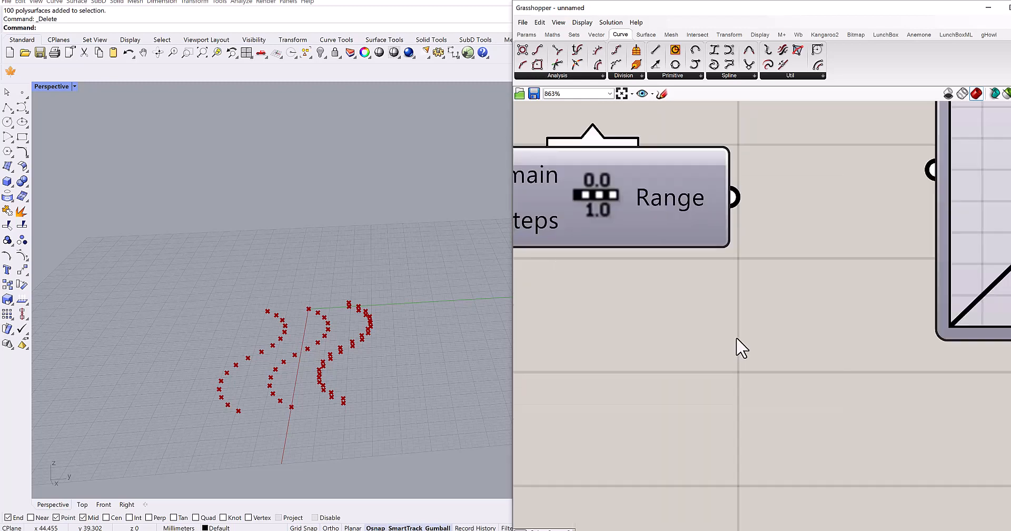
# - Set the Graph Mapper's upper X limit, X [1], to 10 in the Graph Editor
pyautogui.scroll(-3, 738, 338)
pyautogui.moveTo(930, 337); pyautogui.dragTo(800, 330, button='right')
pyautogui.doubleClick(823, 278)
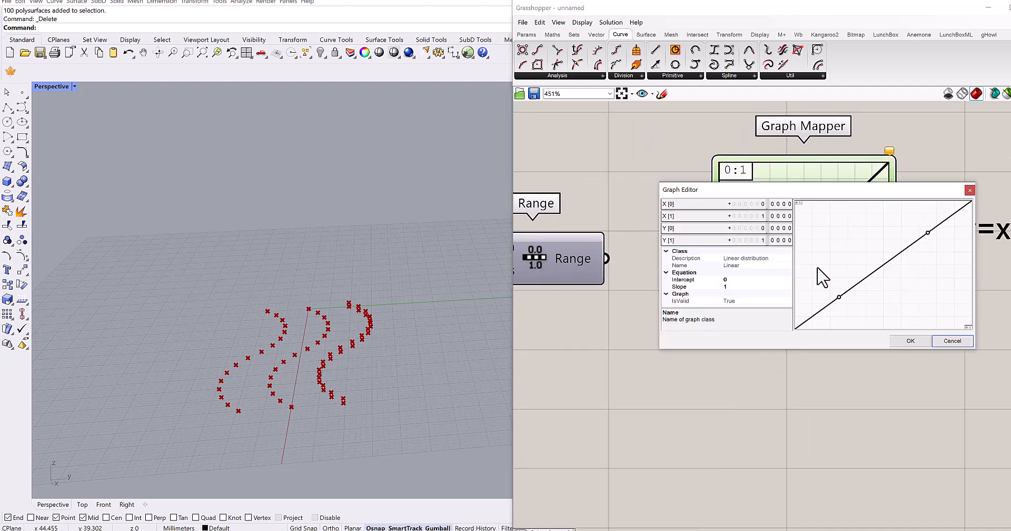
pyautogui.doubleClick(763, 216)
pyautogui.write('10')
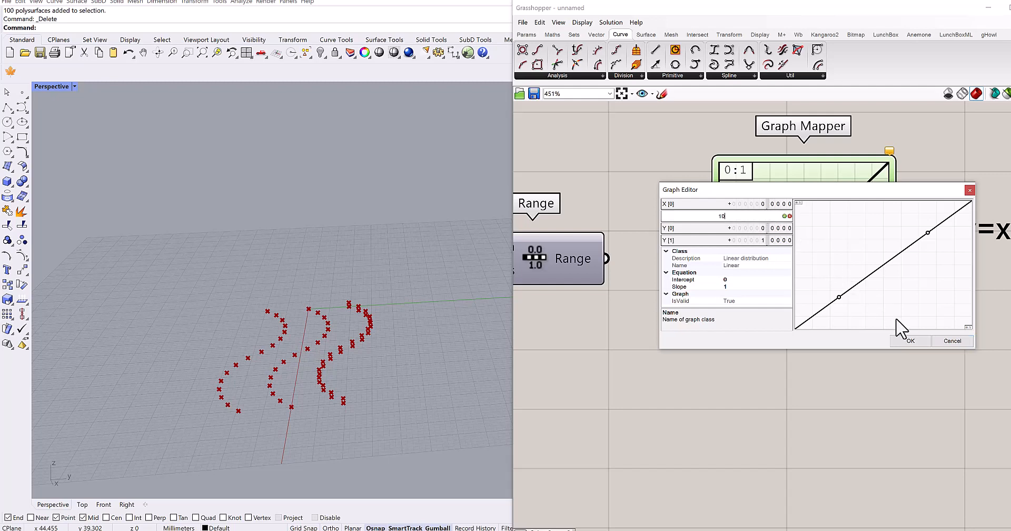
pyautogui.click(911, 341)
# - Check the Range component's Domain against the Graph Mapper's new X domain and inspect the Range inputs and output
pyautogui.moveTo(574, 352); pyautogui.dragTo(730, 335, button='right')
pyautogui.rightClick(636, 233)
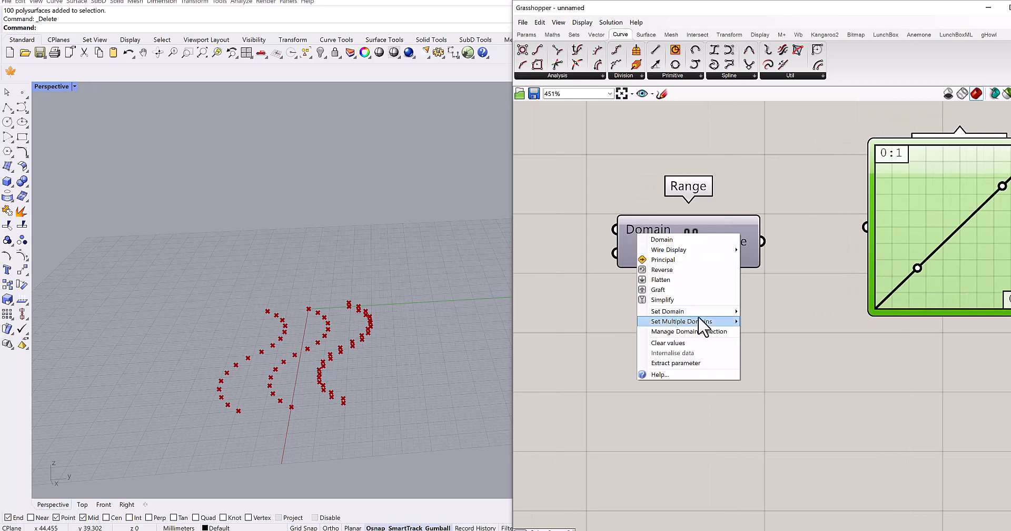
pyautogui.moveTo(692, 314)
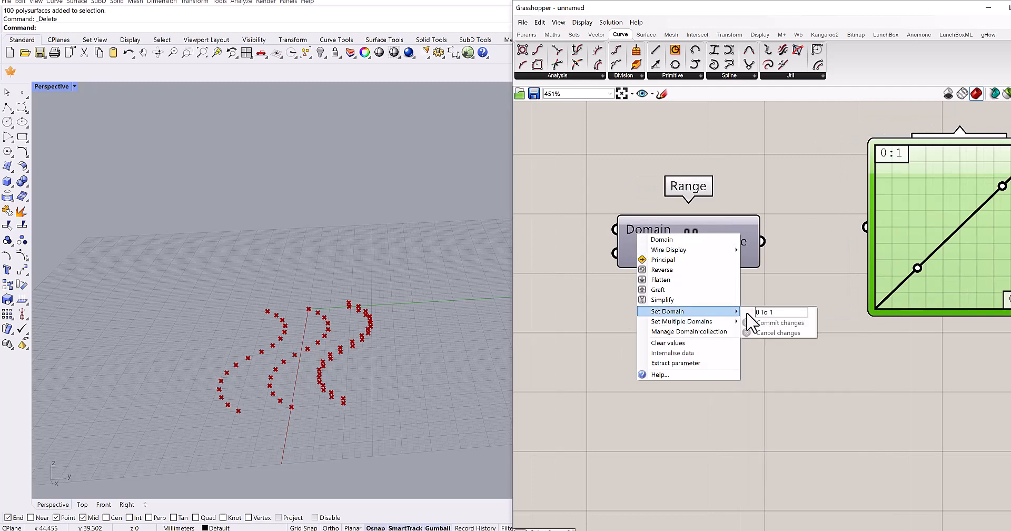
pyautogui.click(778, 323)
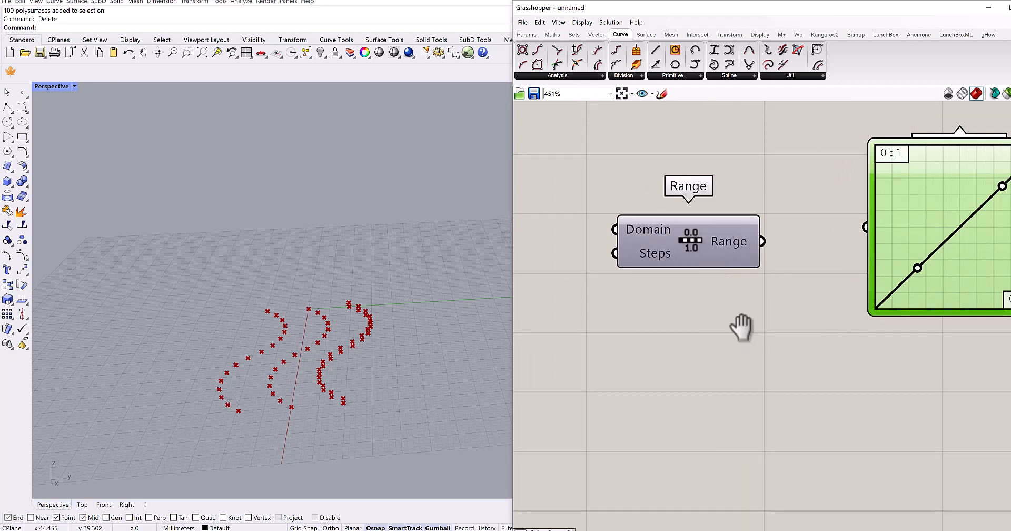
pyautogui.moveTo(651, 241); pyautogui.dragTo(627, 246, button='right')
pyautogui.scroll(-2, 624, 234)
pyautogui.moveTo(668, 301); pyautogui.dragTo(616, 306, button='right')
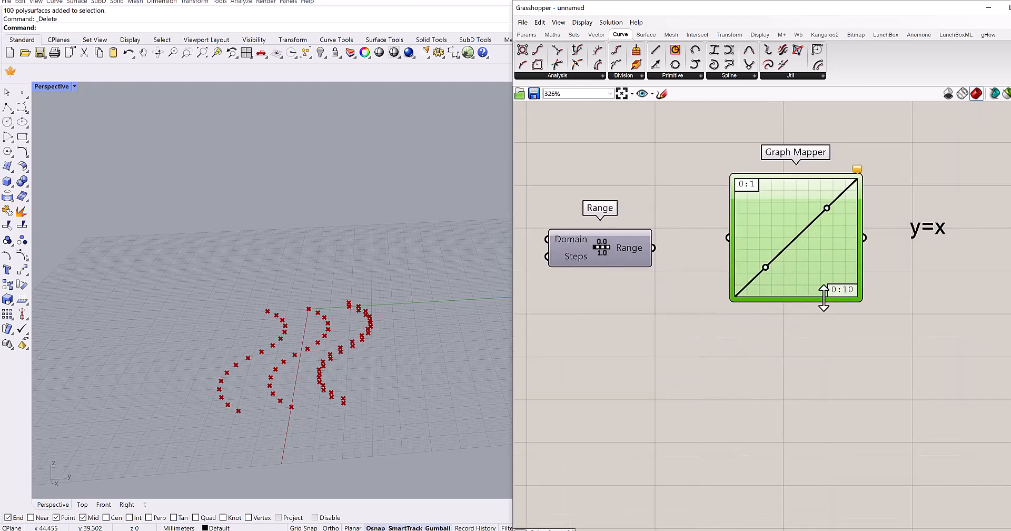
pyautogui.scroll(2, 840, 292)
pyautogui.scroll(-1, 837, 292)
pyautogui.moveTo(710, 328); pyautogui.dragTo(810, 333, button='right')
pyautogui.moveTo(647, 340); pyautogui.dragTo(693, 339, button='right')
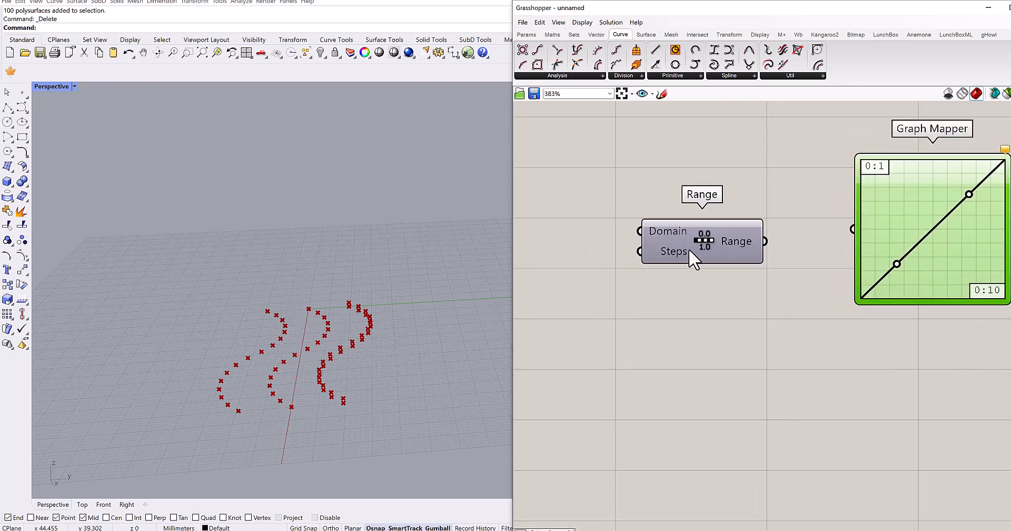
pyautogui.moveTo(732, 242)
# - Create a number slider with value 10 and connect it to the Range component's Steps input
pyautogui.moveTo(684, 310); pyautogui.dragTo(727, 312, button='right')
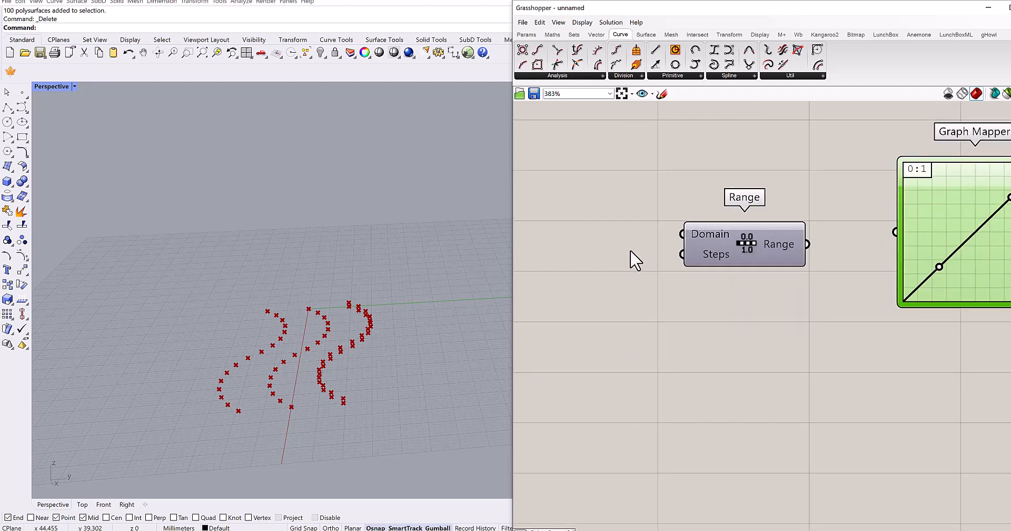
pyautogui.doubleClick(634, 258)
pyautogui.write('10')
pyautogui.press('Return')
pyautogui.moveTo(604, 246); pyautogui.dragTo(523, 243)
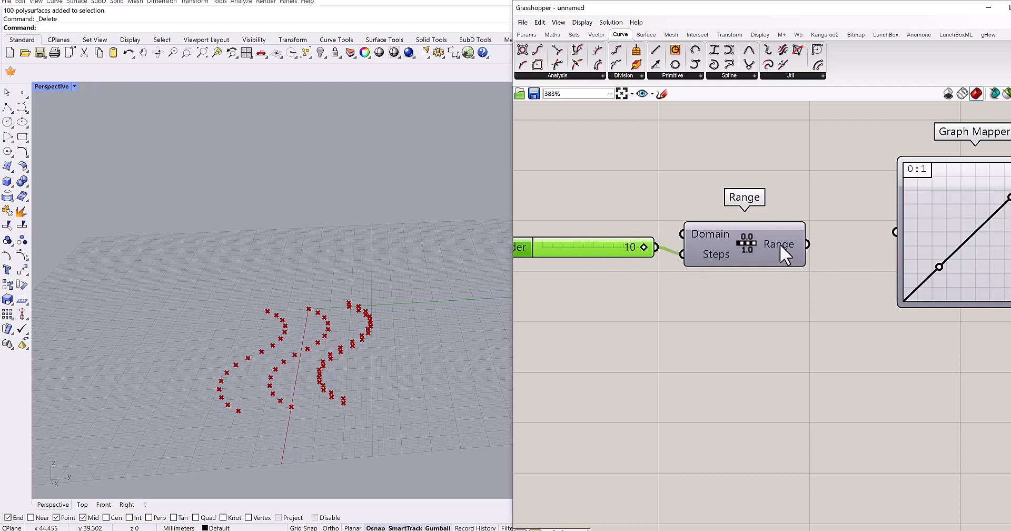
pyautogui.moveTo(779, 244)
# - Switch to Rhino and draw a single-segment polyline in the empty area beyond the grid in the Perspective view
pyautogui.moveTo(248, 281); pyautogui.dragTo(237, 334, button='right')
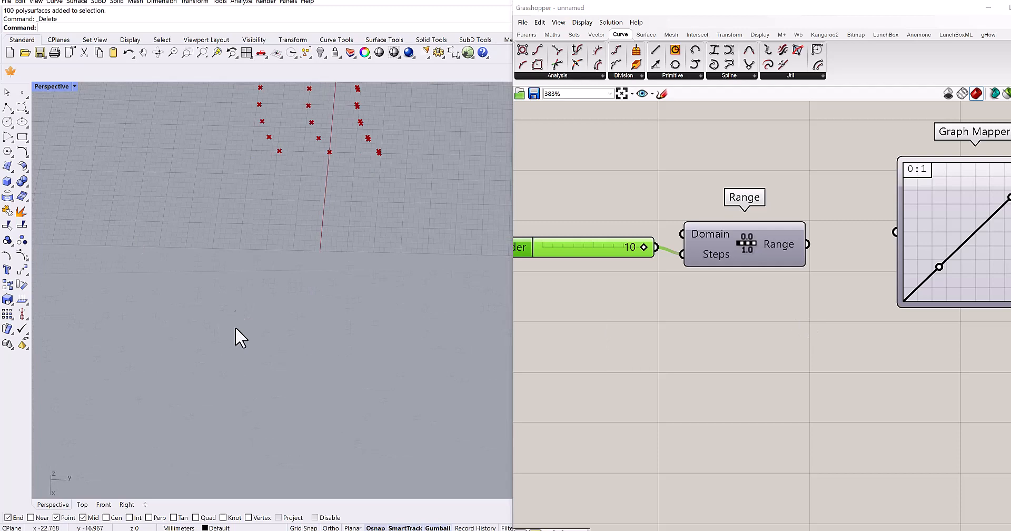
pyautogui.click(7, 108)
pyautogui.click(220, 348)
pyautogui.click(325, 352)
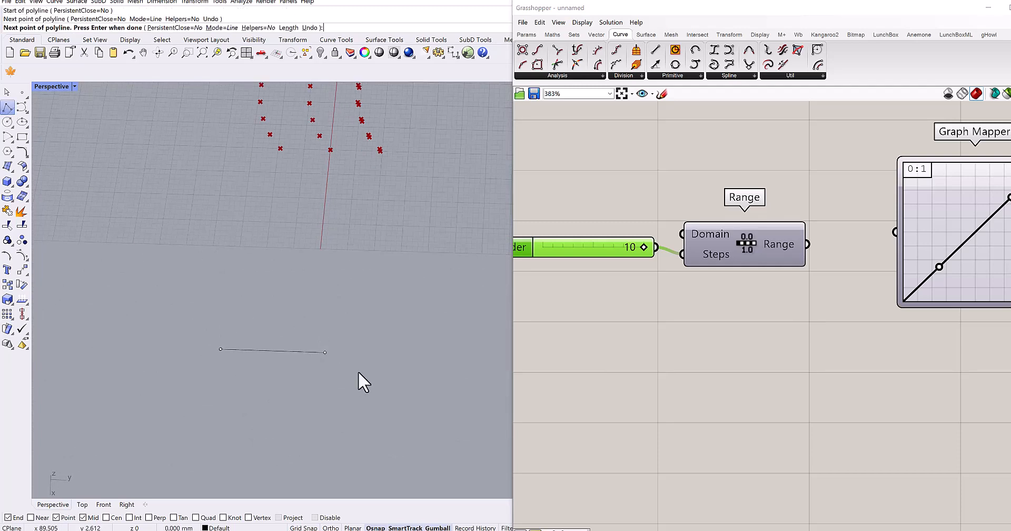
pyautogui.press('Return')
# - Place a point object at each end of the new line
pyautogui.click(21, 93)
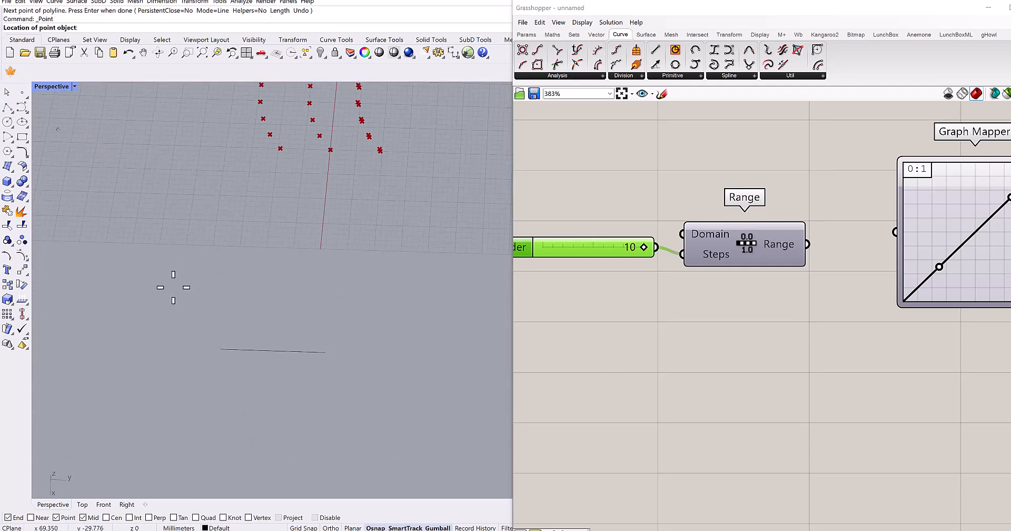
pyautogui.click(220, 348)
pyautogui.press('Return')
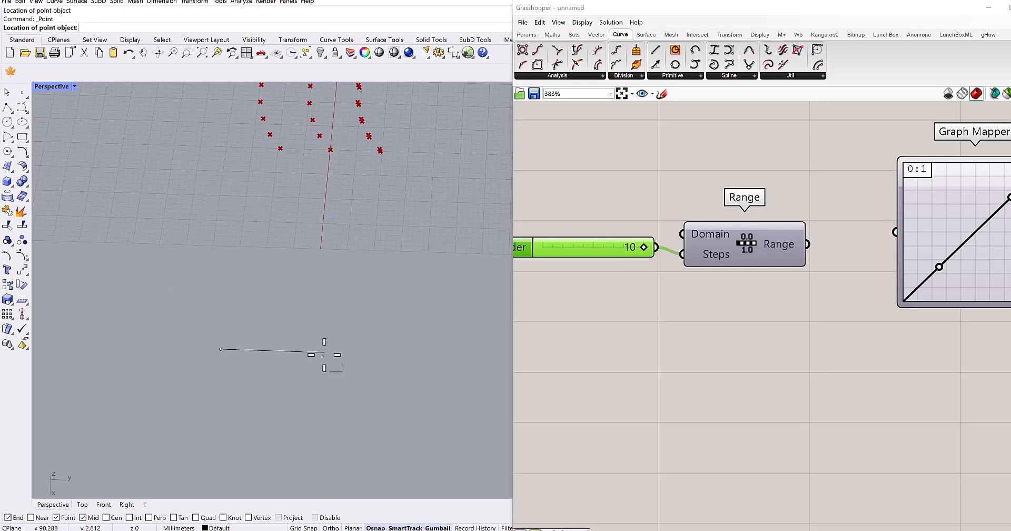
pyautogui.click(324, 354)
pyautogui.scroll(1, 300, 363)
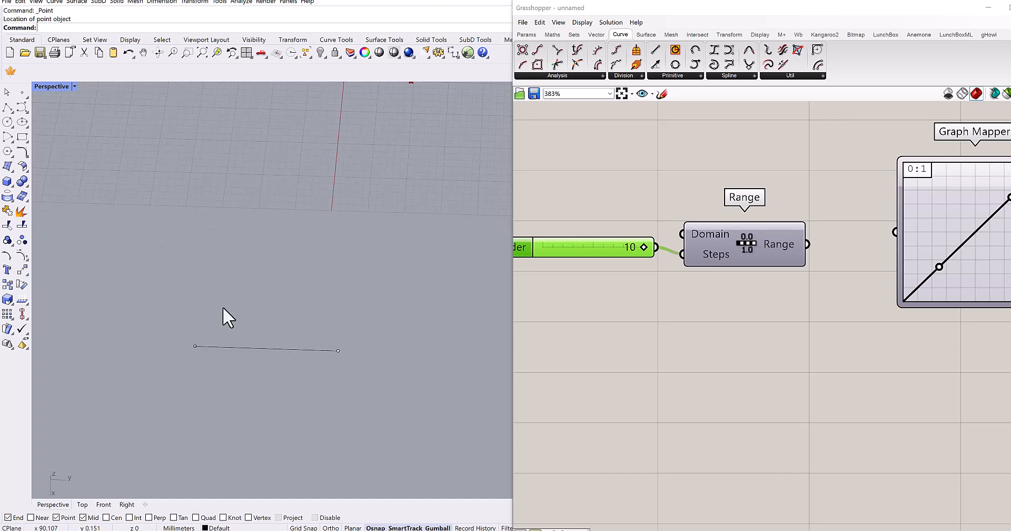
# - Draw a second line continuing from the existing line's end point and place a point object at its free end
pyautogui.click(8, 107)
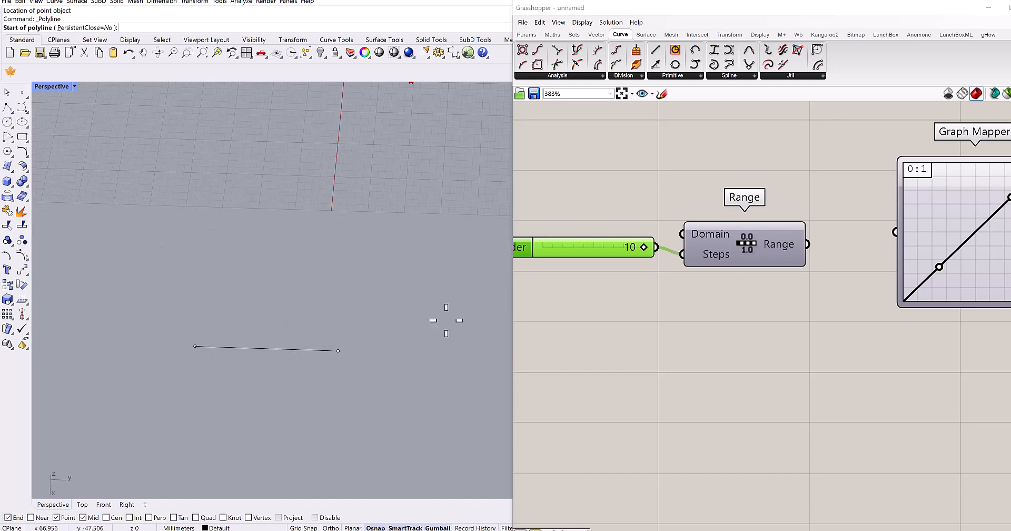
pyautogui.click(338, 351)
pyautogui.click(439, 354)
pyautogui.press('Return')
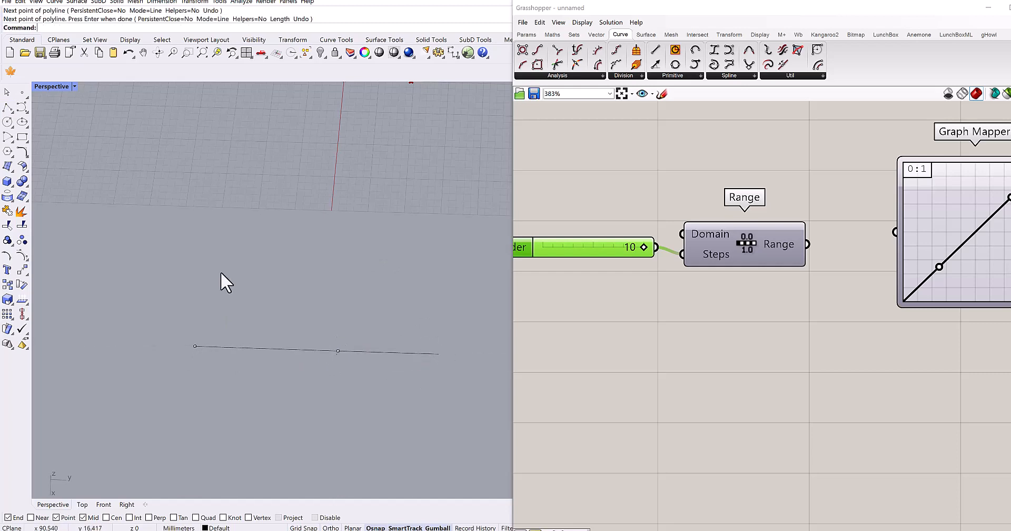
pyautogui.click(22, 97)
pyautogui.click(441, 354)
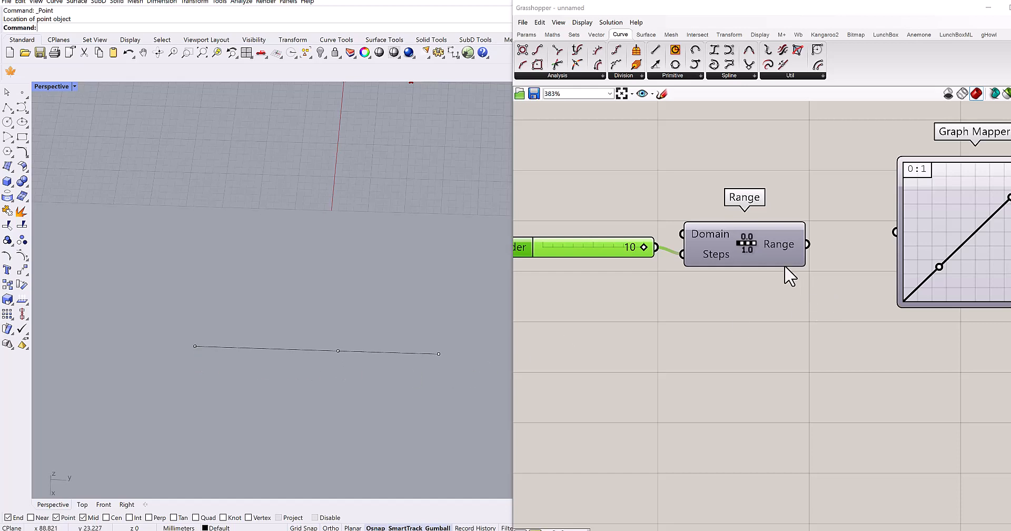
# - Delete the two lines and three points drawn beyond the grid
pyautogui.moveTo(772, 245)
pyautogui.moveTo(472, 323); pyautogui.dragTo(175, 381)
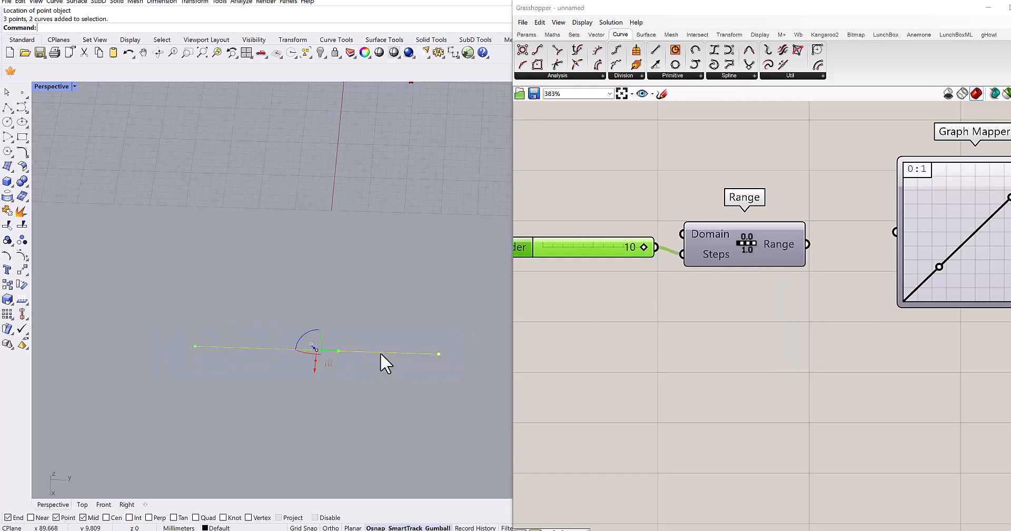
pyautogui.press('Delete')
# - Connect the Range component's output to the Graph Mapper's input in Grasshopper
pyautogui.scroll(-2, 751, 357)
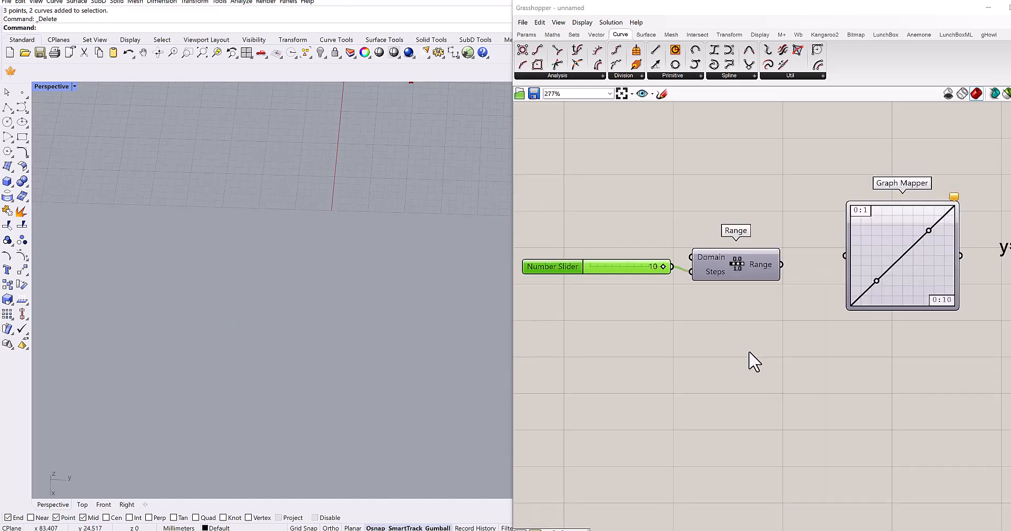
pyautogui.moveTo(730, 330); pyautogui.dragTo(672, 337, button='right')
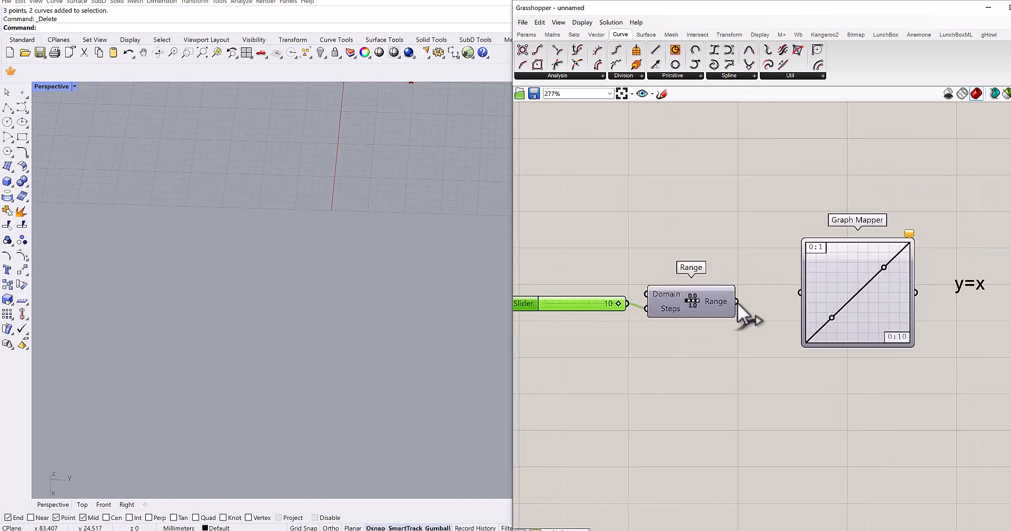
pyautogui.moveTo(796, 295); pyautogui.dragTo(800, 293)
# - Add a panel beside the Graph Mapper, enlarge it and connect it to the Graph Mapper's output
pyautogui.moveTo(910, 368); pyautogui.dragTo(768, 347, button='right')
pyautogui.doubleClick(847, 334)
pyautogui.write('//')
pyautogui.press('Return')
pyautogui.moveTo(835, 332); pyautogui.dragTo(860, 328)
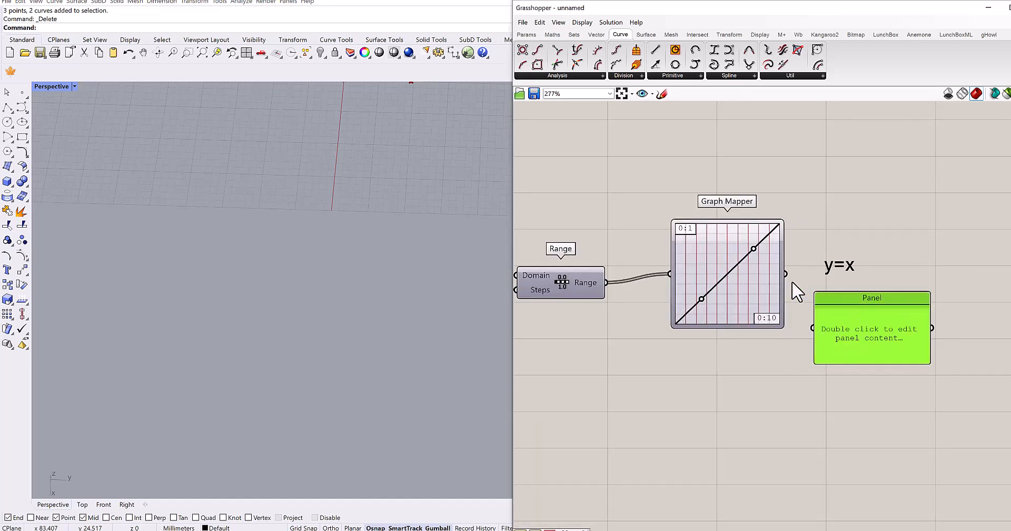
pyautogui.moveTo(857, 363); pyautogui.dragTo(861, 434)
pyautogui.moveTo(708, 374); pyautogui.dragTo(776, 337, button='right')
pyautogui.click(699, 357)
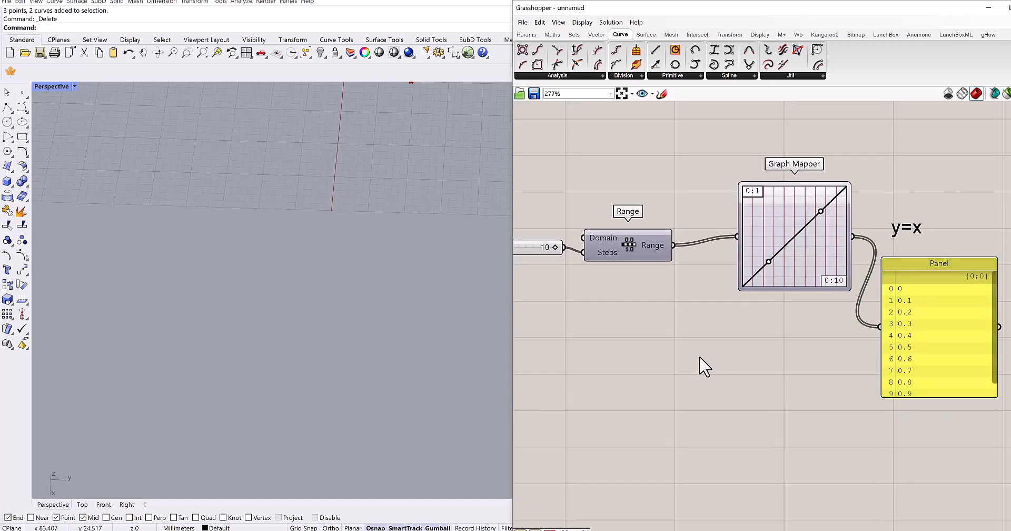
# - Add a second panel below the Graph Mapper, connect it to the Range output and make it taller
pyautogui.doubleClick(730, 354)
pyautogui.write('//')
pyautogui.press('Return')
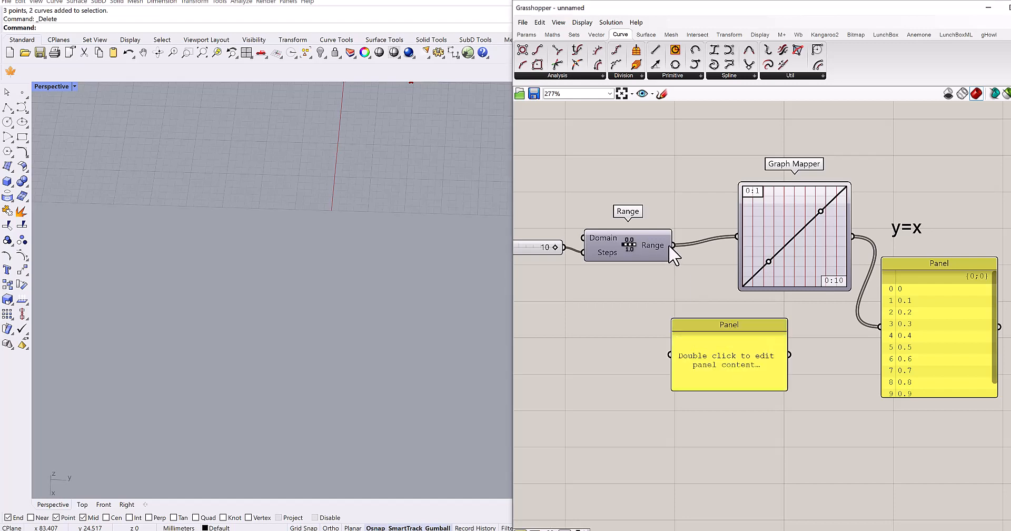
pyautogui.moveTo(673, 245); pyautogui.dragTo(671, 355)
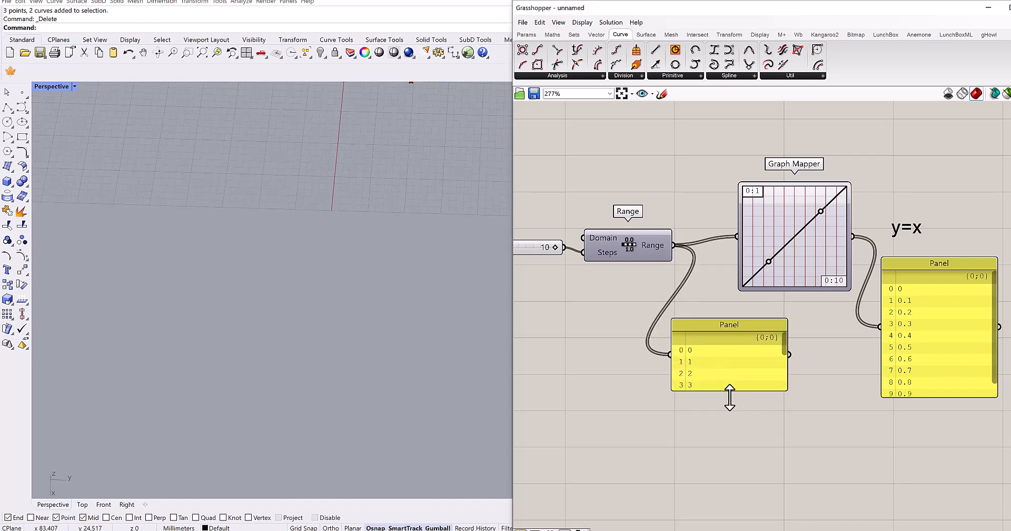
pyautogui.moveTo(729, 398); pyautogui.dragTo(719, 421)
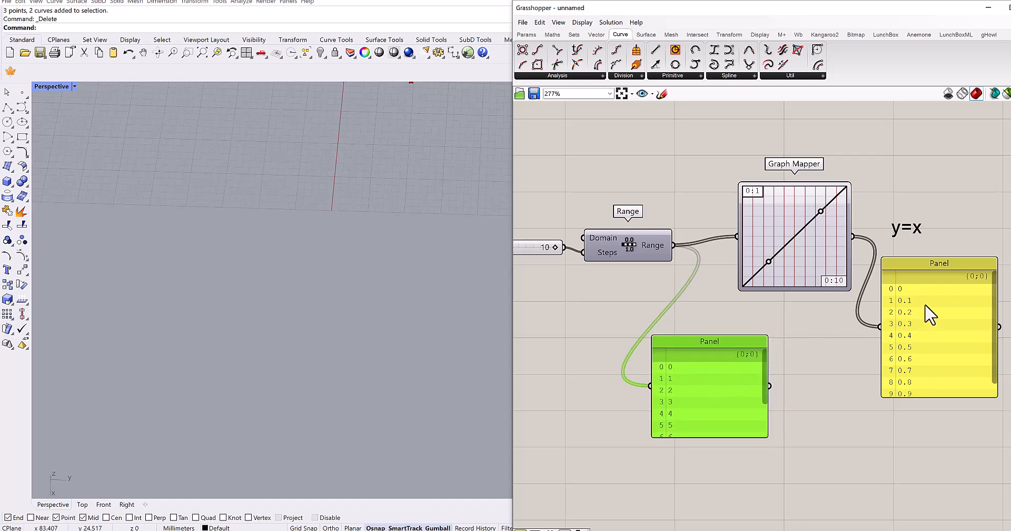
# - Set the Graph Mapper's Y domain to run from 5 to 15
pyautogui.scroll(3, 801, 310)
pyautogui.moveTo(760, 282); pyautogui.dragTo(722, 308, button='right')
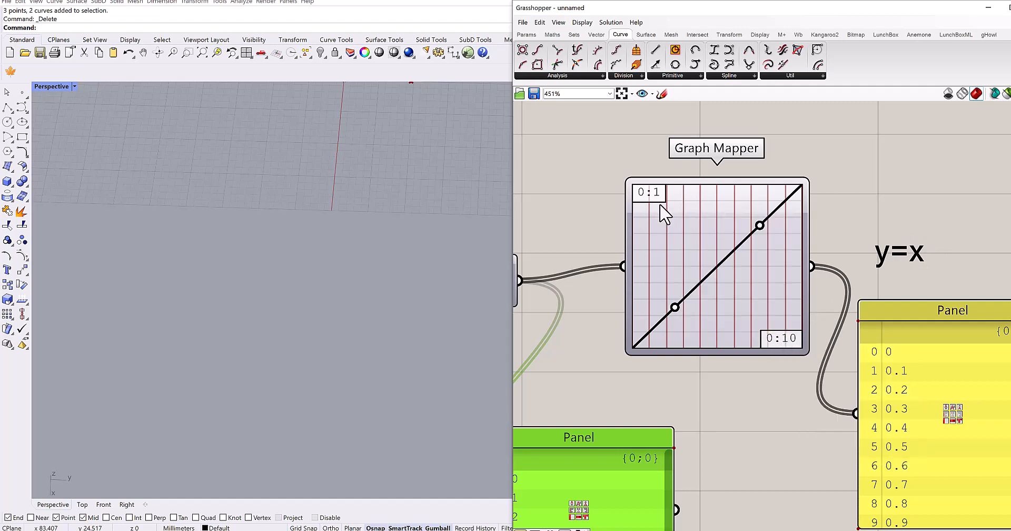
pyautogui.doubleClick(718, 244)
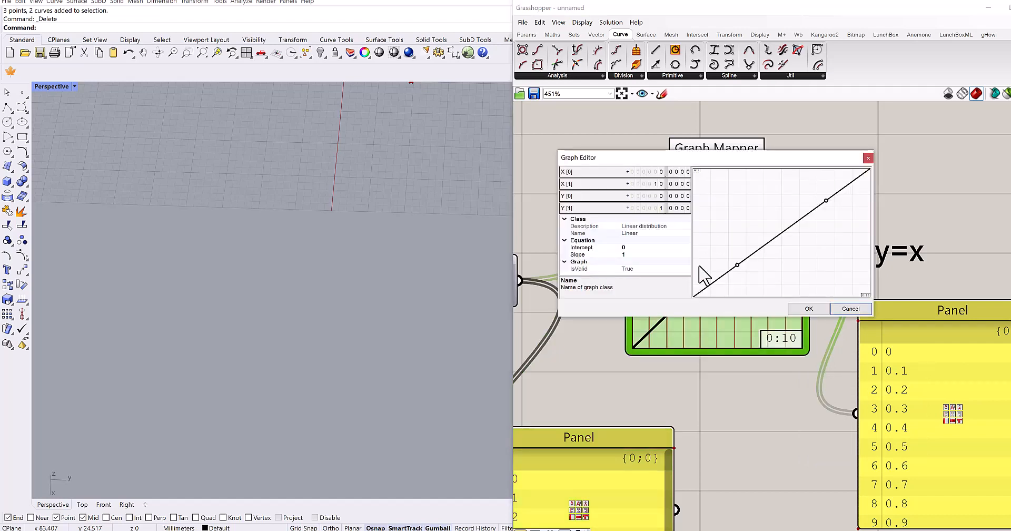
pyautogui.doubleClick(658, 197)
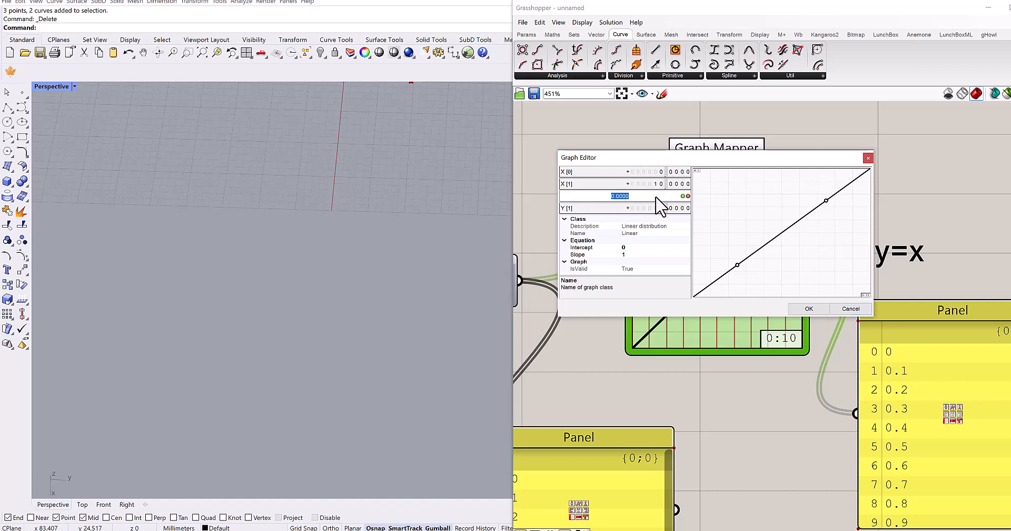
pyautogui.write('5')
pyautogui.press('Return')
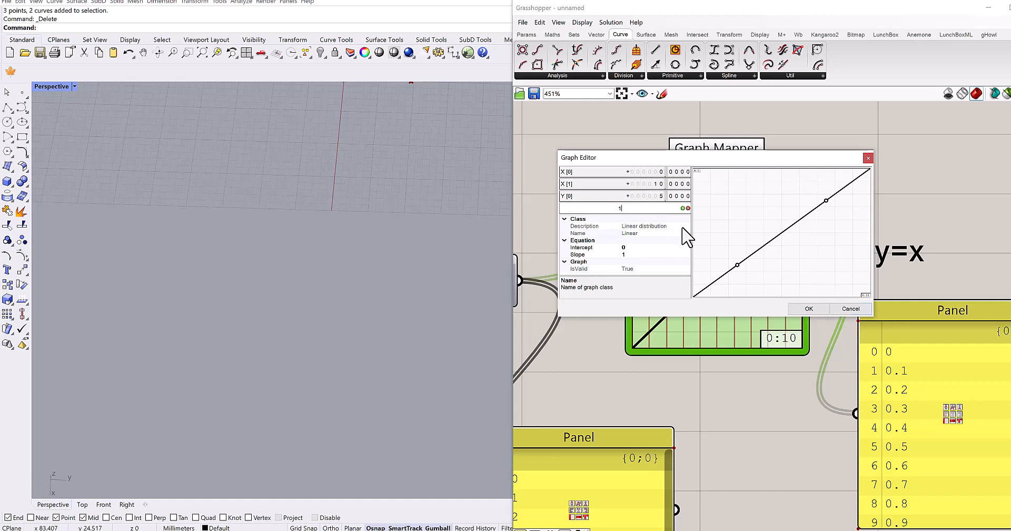
pyautogui.click(809, 309)
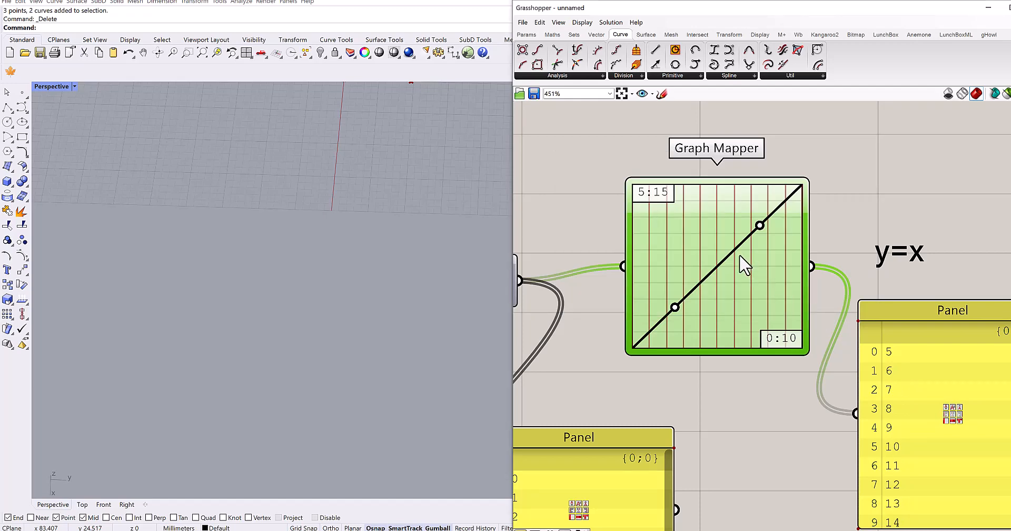
# - Compare the Range panel's values with the Graph Mapper output panel's values through to the end of both lists
pyautogui.scroll(-3, 740, 258)
pyautogui.moveTo(753, 252); pyautogui.dragTo(766, 96, button='right')
pyautogui.scroll(2, 661, 254)
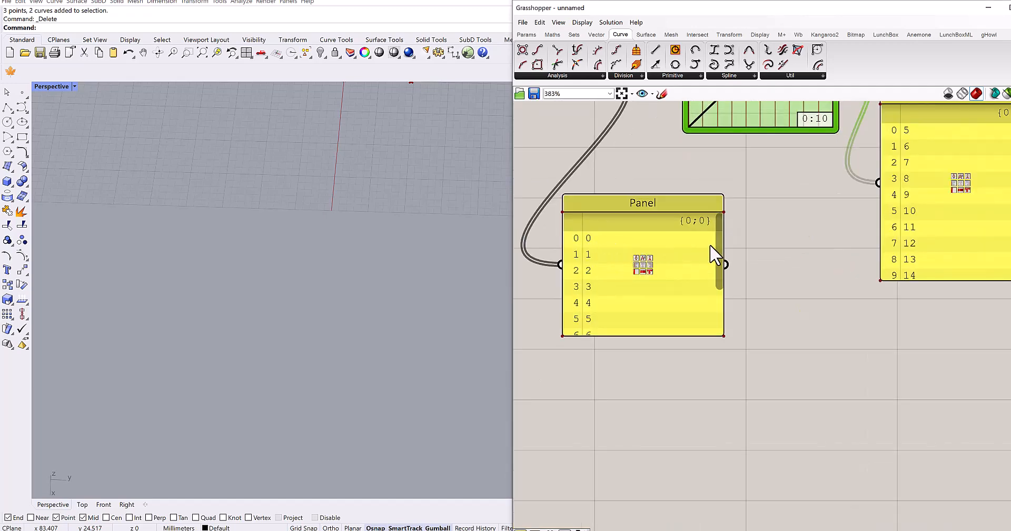
pyautogui.moveTo(718, 265); pyautogui.dragTo(719, 320)
pyautogui.moveTo(851, 248); pyautogui.dragTo(677, 304, button='right')
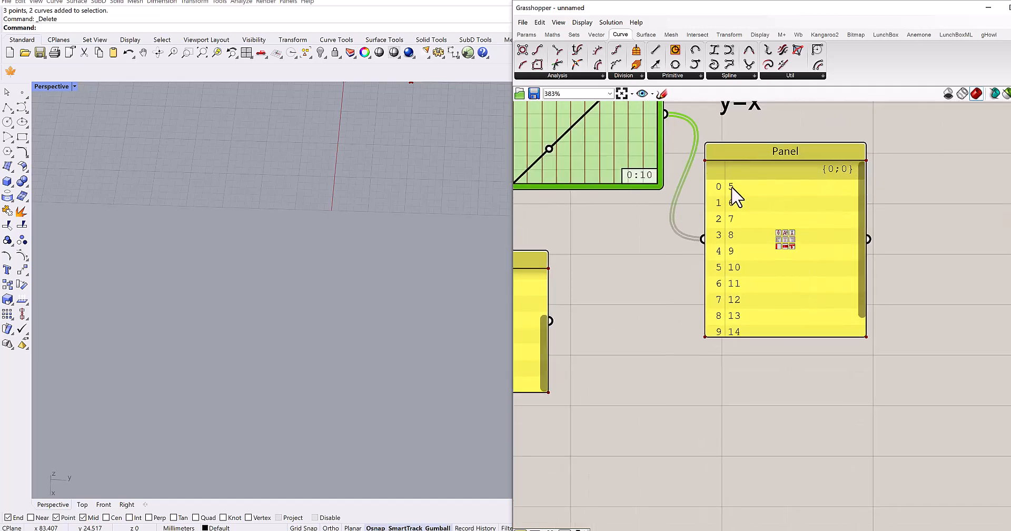
pyautogui.moveTo(859, 249); pyautogui.dragTo(849, 280)
pyautogui.moveTo(800, 303); pyautogui.dragTo(864, 304, button='right')
pyautogui.scroll(-2, 792, 305)
pyautogui.scroll(-1, 796, 315)
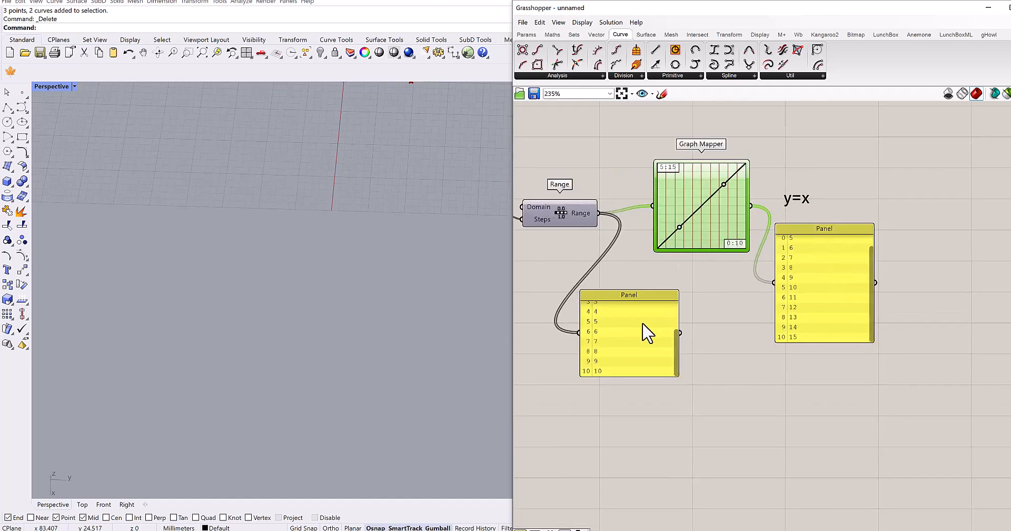
# - Review the first and last values in both panels against the Graph Mapper's X and Y domains
pyautogui.click(675, 313)
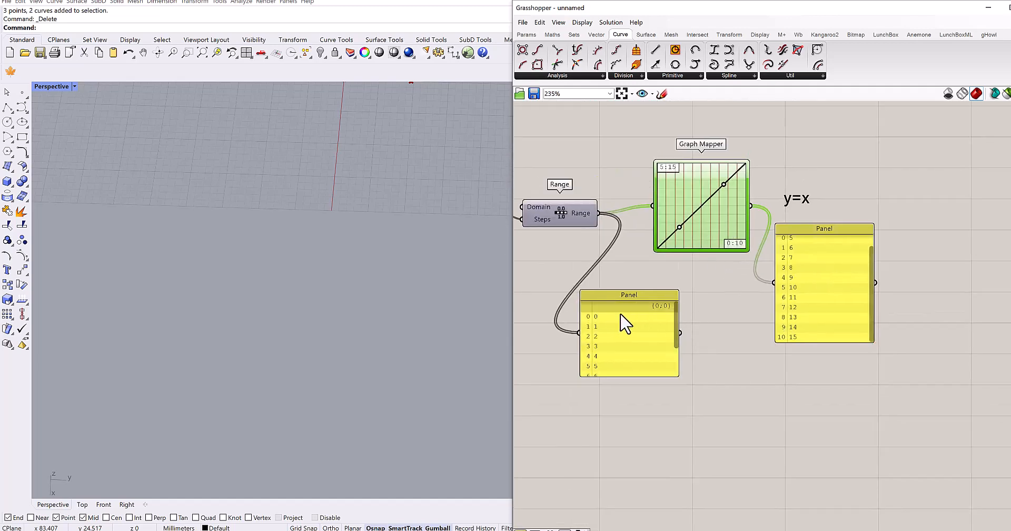
pyautogui.scroll(2, 818, 271)
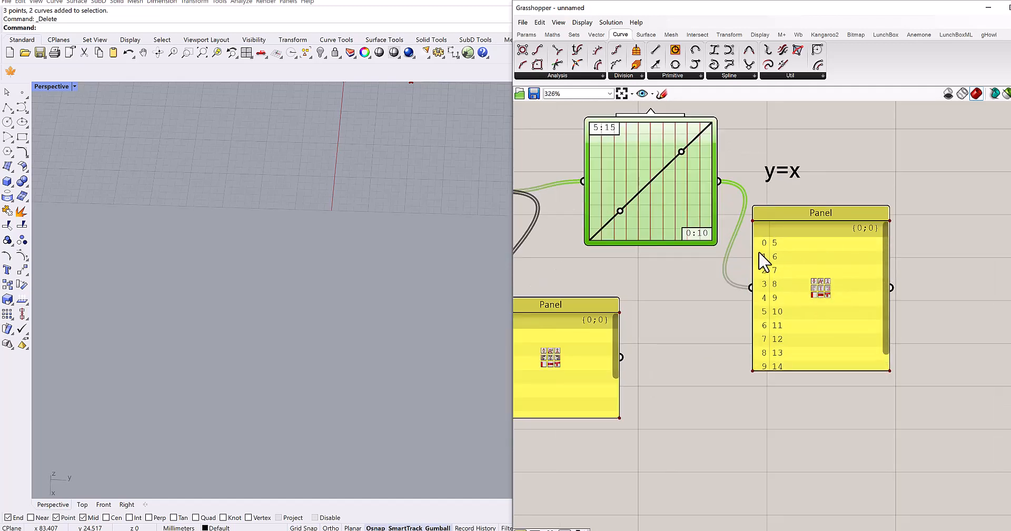
pyautogui.moveTo(810, 215); pyautogui.dragTo(899, 149, button='right')
pyautogui.moveTo(703, 309); pyautogui.dragTo(628, 343)
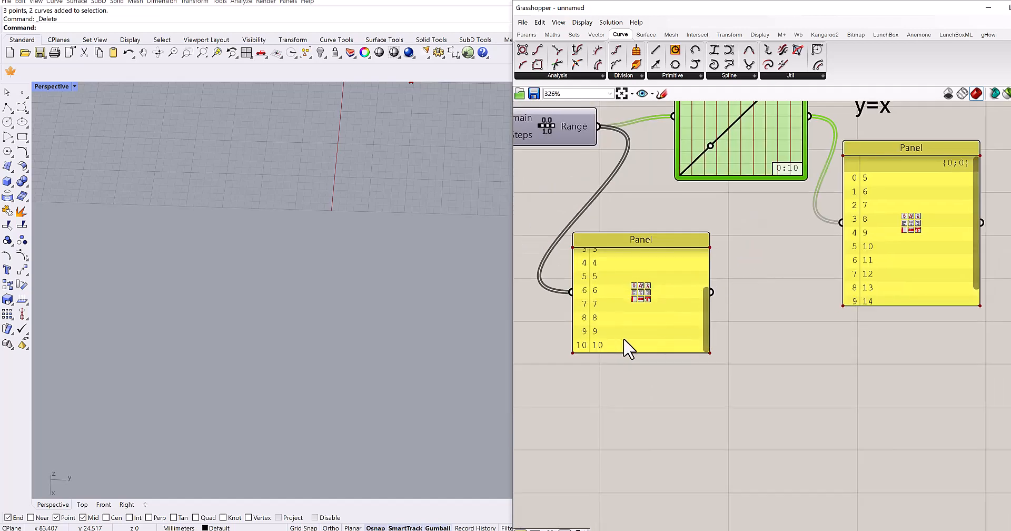
pyautogui.moveTo(977, 199); pyautogui.dragTo(975, 267)
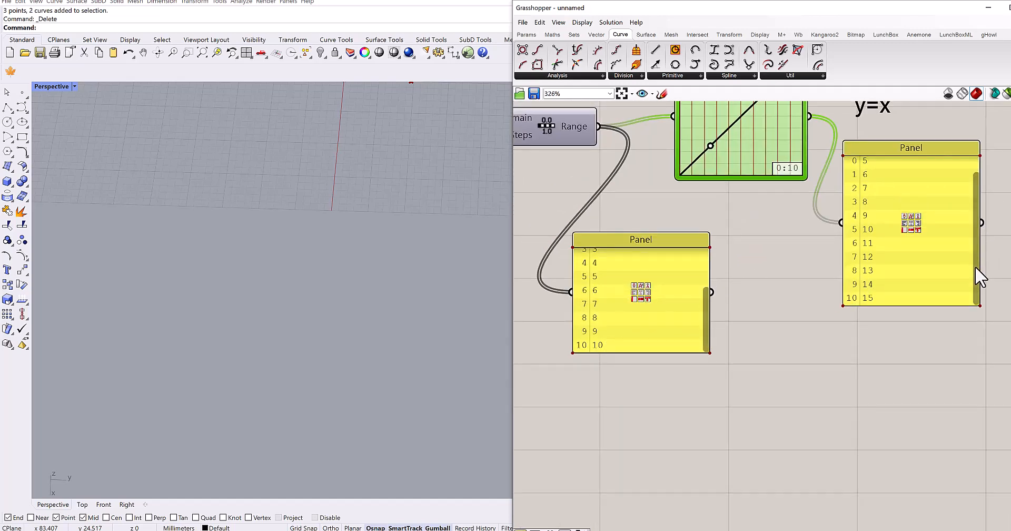
pyautogui.moveTo(868, 306); pyautogui.dragTo(850, 364, button='right')
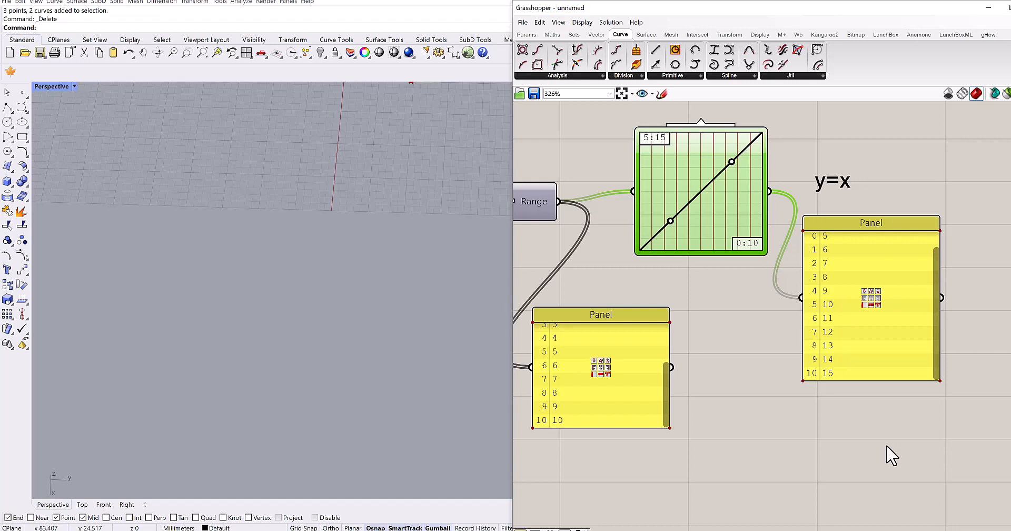
pyautogui.moveTo(745, 321); pyautogui.dragTo(757, 381, button='right')
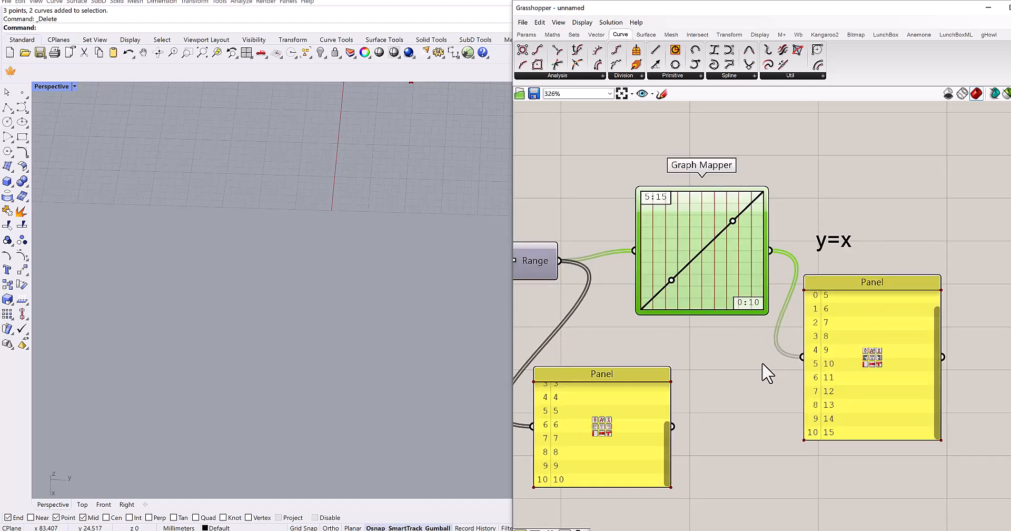
pyautogui.click(937, 297)
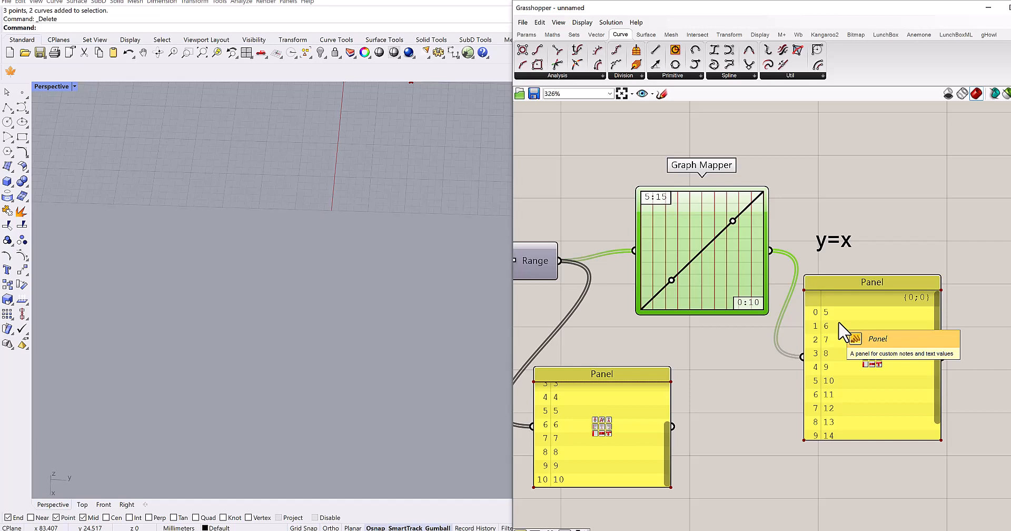
# - Change the Graph Mapper's graph type to Sine
pyautogui.scroll(1, 757, 248)
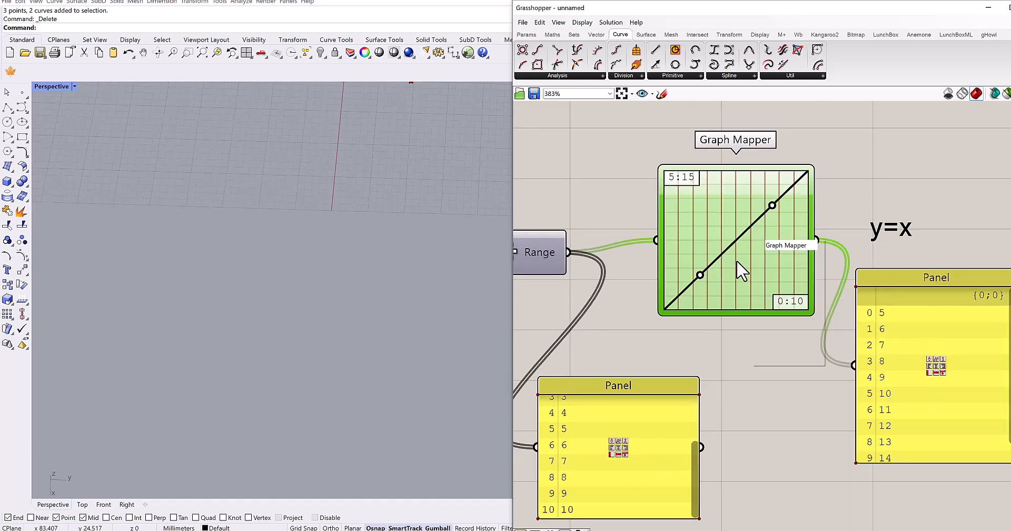
pyautogui.rightClick(754, 241)
pyautogui.moveTo(790, 349)
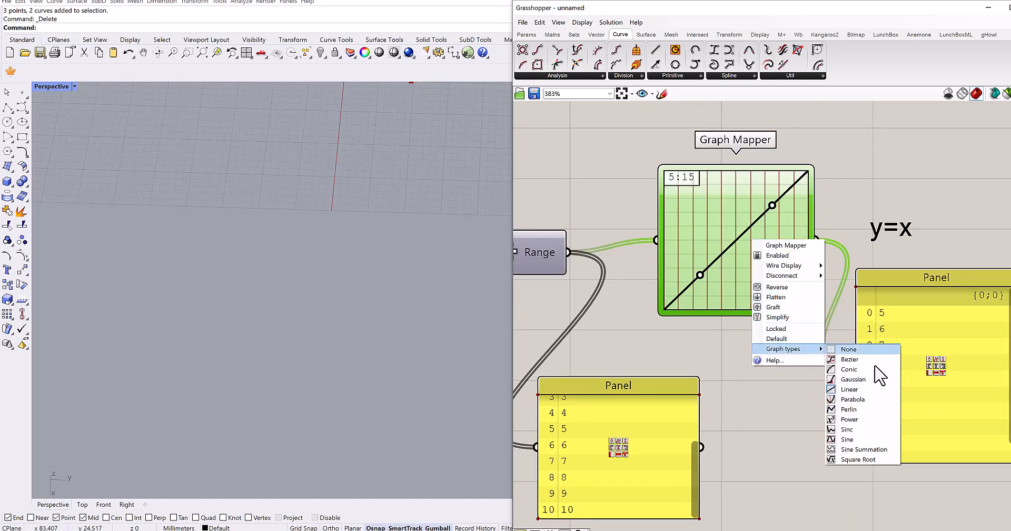
pyautogui.click(853, 439)
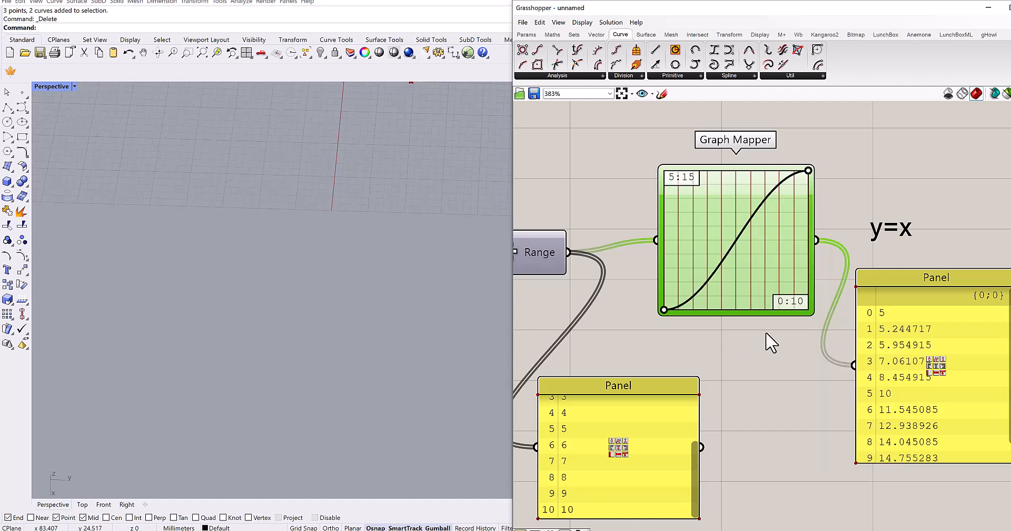
# - Check the sine output values in the panel and move the curve's upper handle inward to shorten the wave's period
pyautogui.moveTo(767, 339); pyautogui.dragTo(812, 322, button='right')
pyautogui.scroll(-2, 843, 331)
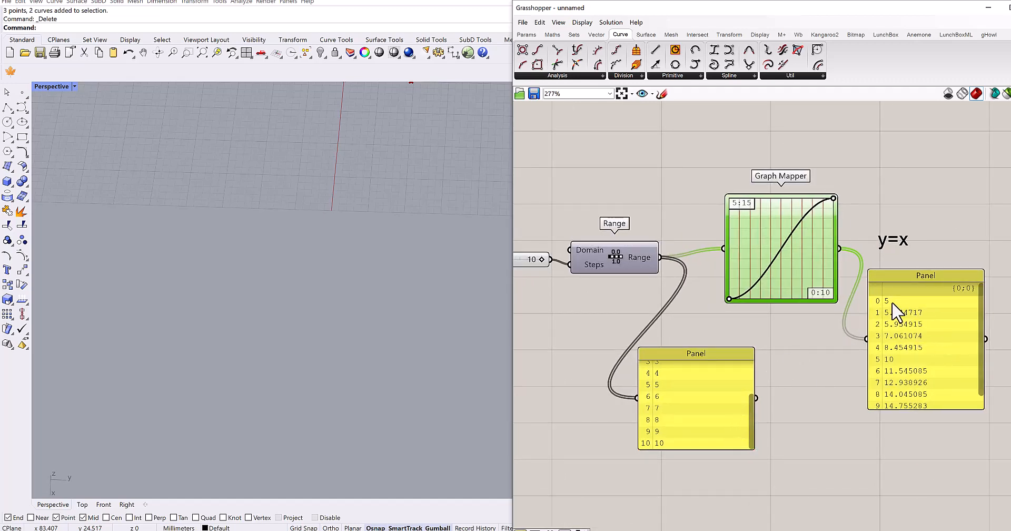
pyautogui.moveTo(978, 304); pyautogui.dragTo(982, 365)
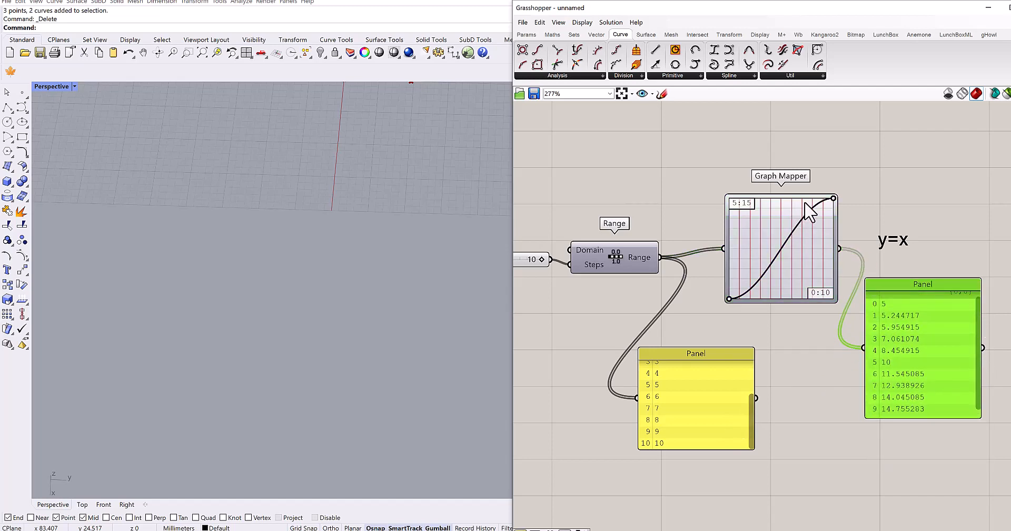
pyautogui.moveTo(832, 198); pyautogui.dragTo(773, 201)
# - Delete the demonstration Number Slider, Range, Graph Mapper, both panels and the y=x note from the canvas
pyautogui.scroll(-3, 843, 206)
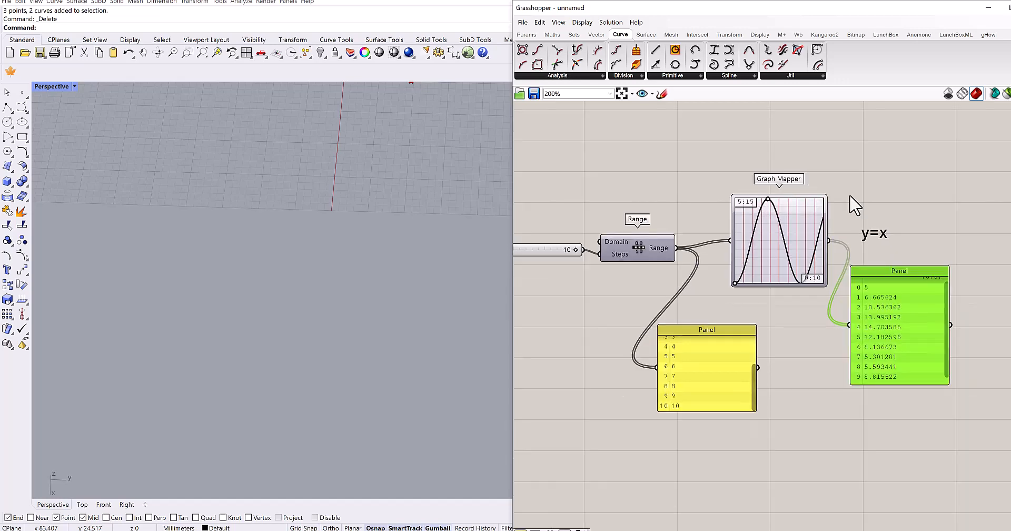
pyautogui.moveTo(932, 171); pyautogui.dragTo(570, 353)
pyautogui.press('Delete')
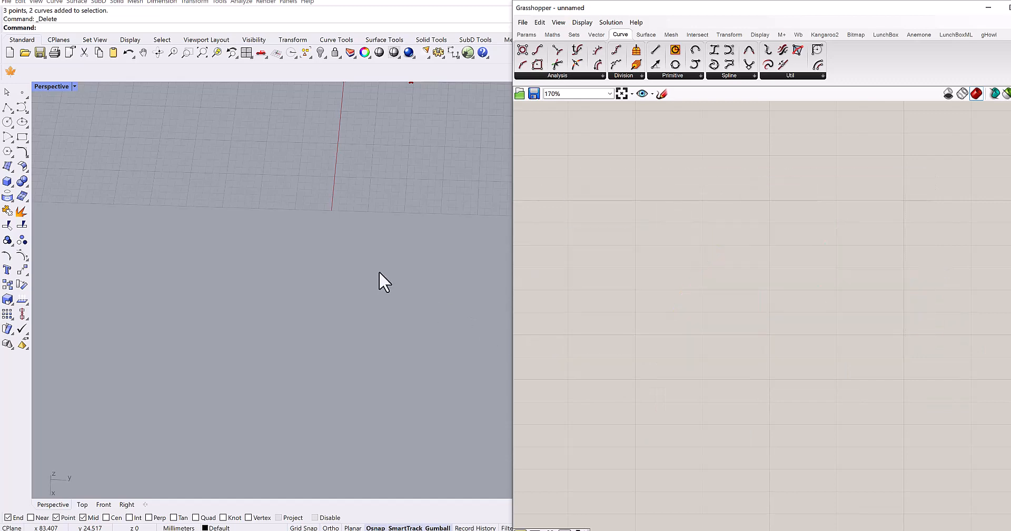
# - Return to the curve points in Rhino and the Move and Unit Z components in the Grasshopper definition
pyautogui.keyDown('shift'); pyautogui.moveTo(327, 279); pyautogui.dragTo(291, 401, button='right'); pyautogui.keyUp('shift')
pyautogui.moveTo(354, 267); pyautogui.dragTo(369, 237, button='right')
pyautogui.moveTo(637, 249); pyautogui.dragTo(693, 363, button='right')
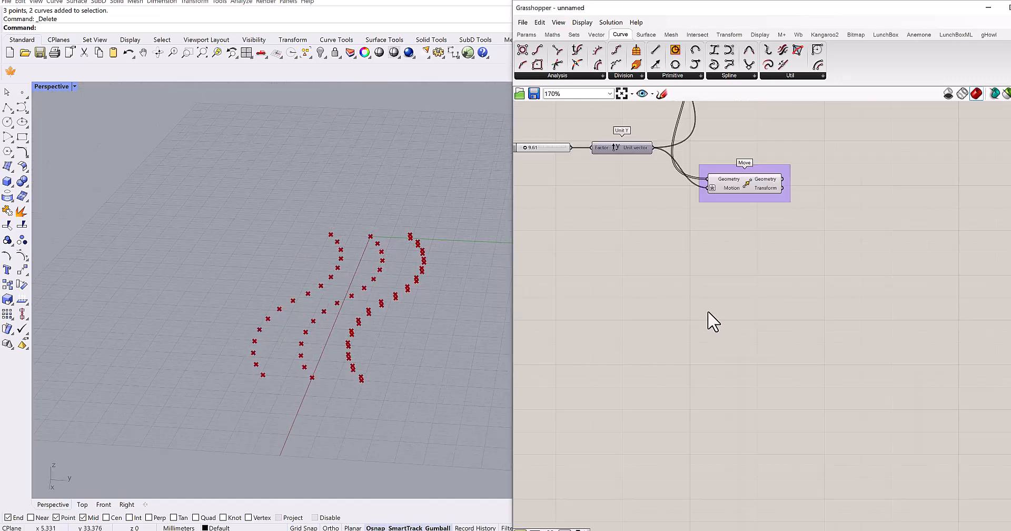
pyautogui.scroll(-4, 729, 320)
pyautogui.scroll(5, 758, 244)
pyautogui.moveTo(774, 174); pyautogui.dragTo(692, 250, button='right')
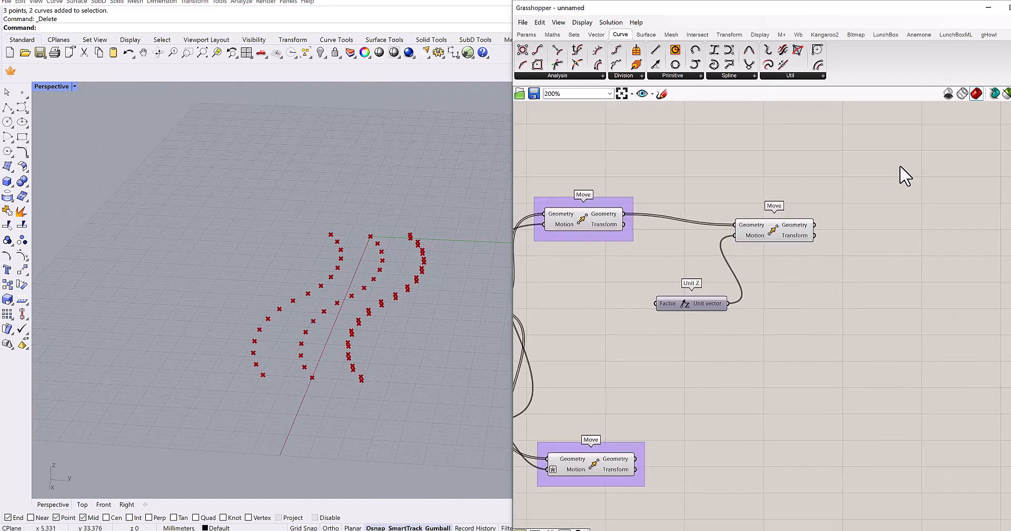
# - Add a Graph Mapper below the Unit Z component and set its graph type to Sine
pyautogui.moveTo(902, 165); pyautogui.dragTo(693, 338)
pyautogui.moveTo(776, 241); pyautogui.dragTo(833, 221)
pyautogui.click(787, 314)
pyautogui.moveTo(788, 317); pyautogui.dragTo(798, 270, button='right')
pyautogui.scroll(2, 752, 236)
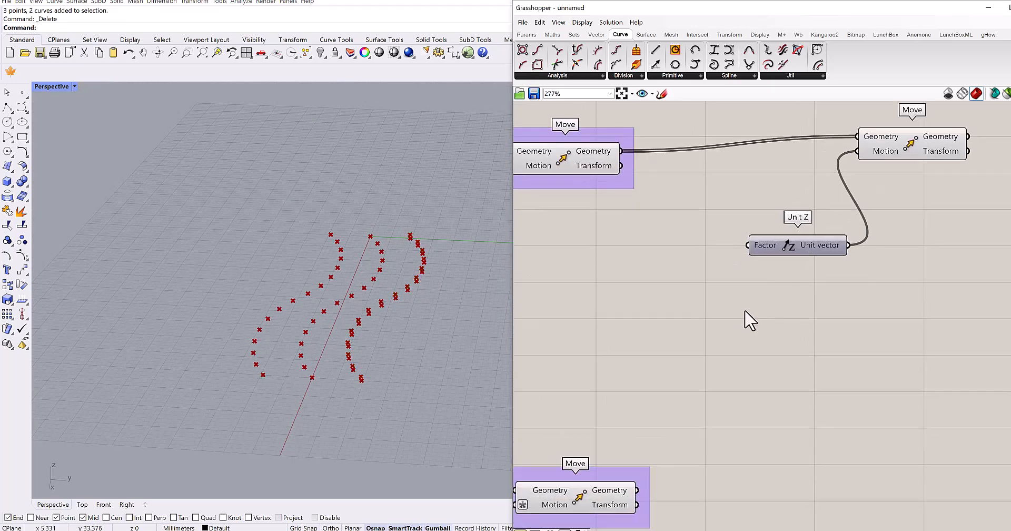
pyautogui.doubleClick(745, 311)
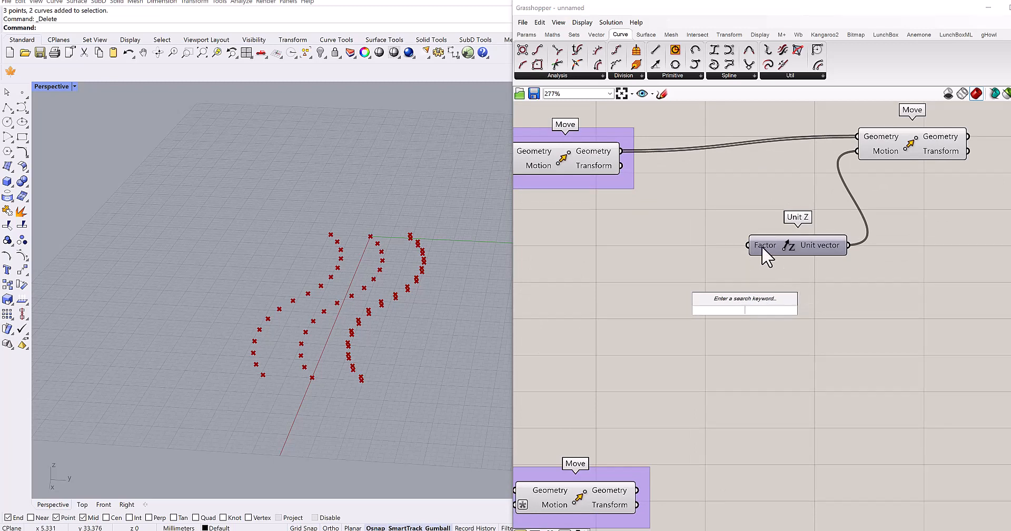
pyautogui.write('gra')
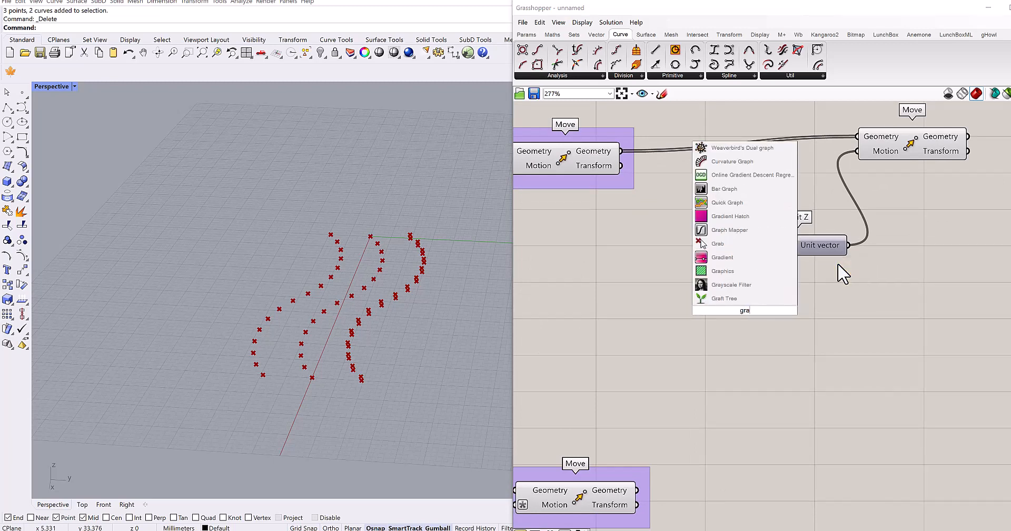
pyautogui.write('ph')
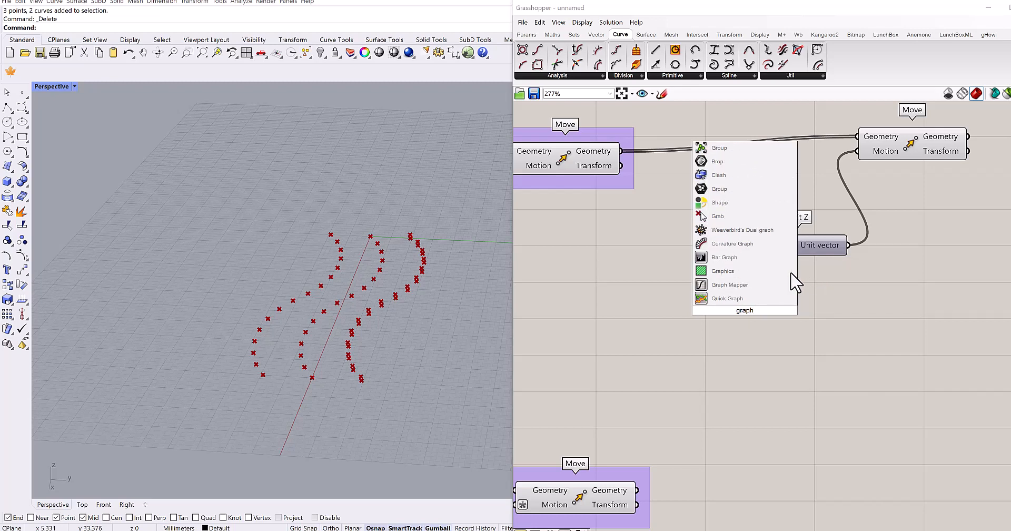
pyautogui.click(759, 285)
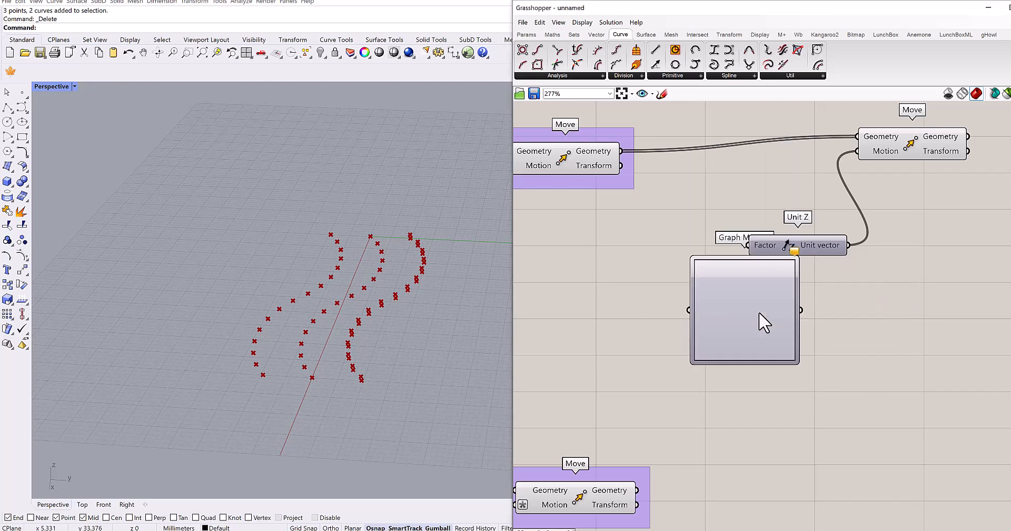
pyautogui.rightClick(700, 336)
pyautogui.moveTo(751, 445)
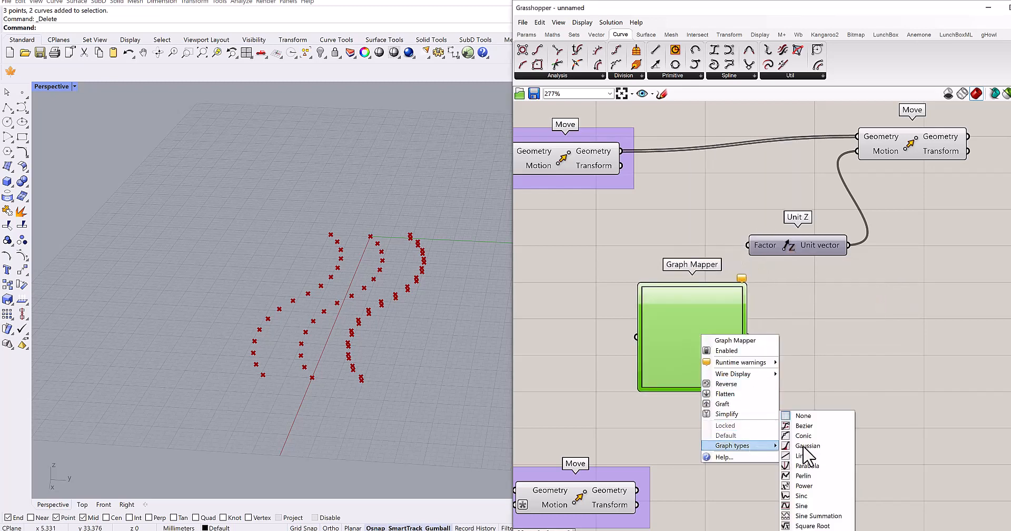
pyautogui.click(801, 506)
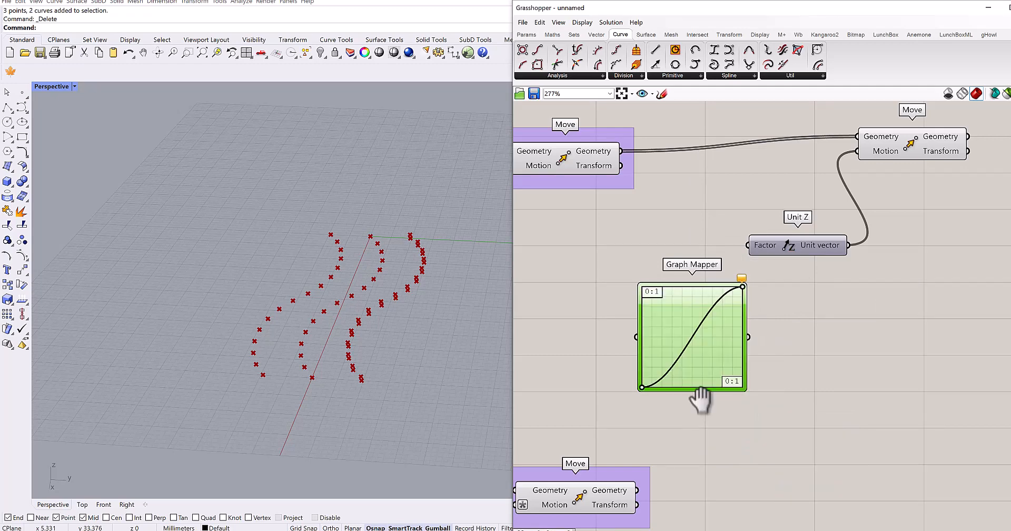
# - Spread out the second Move, Unit Z and Graph Mapper components to make room for the height inputs
pyautogui.moveTo(813, 246); pyautogui.dragTo(875, 241)
pyautogui.moveTo(819, 309); pyautogui.dragTo(768, 313, button='right')
pyautogui.moveTo(875, 164); pyautogui.dragTo(953, 150)
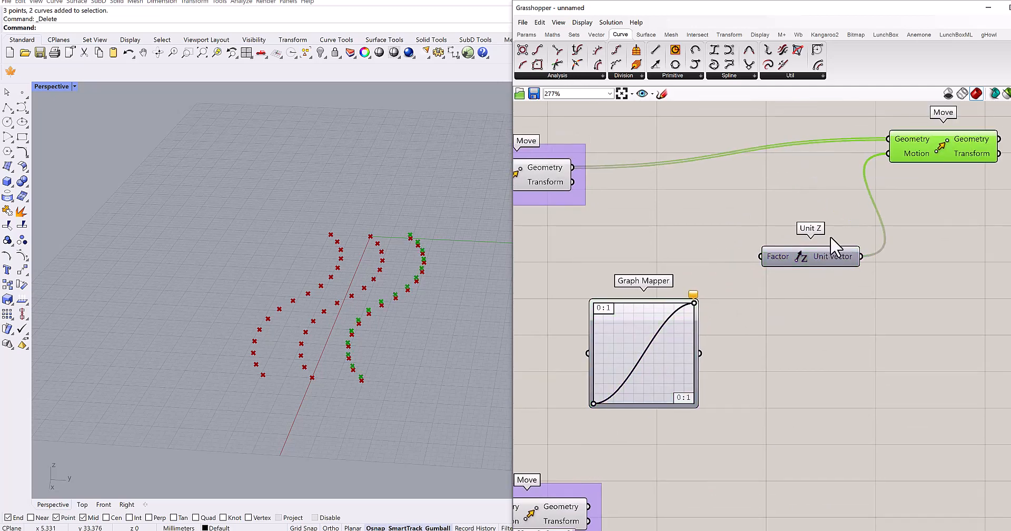
pyautogui.moveTo(832, 253); pyautogui.dragTo(840, 233)
pyautogui.moveTo(629, 368); pyautogui.dragTo(703, 324, button='right')
pyautogui.moveTo(697, 316); pyautogui.dragTo(773, 287)
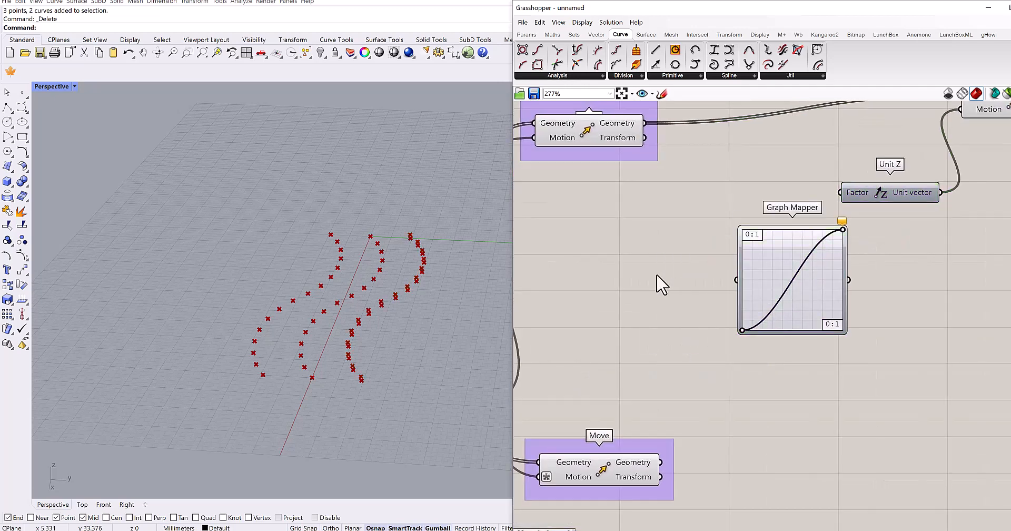
# - Add a Range component before the Graph Mapper and connect its output to the Graph Mapper's input
pyautogui.doubleClick(656, 275)
pyautogui.write('range')
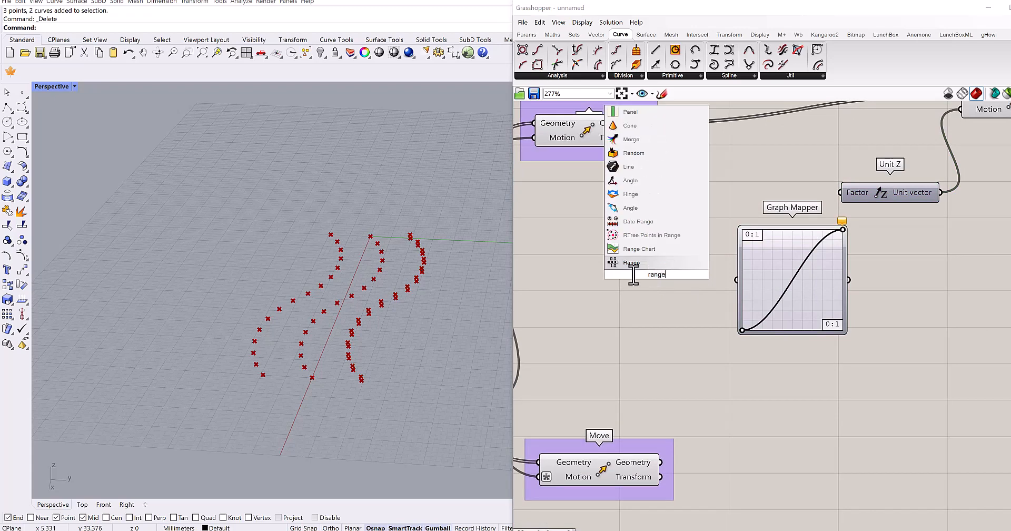
pyautogui.click(634, 263)
pyautogui.moveTo(652, 271); pyautogui.dragTo(659, 285)
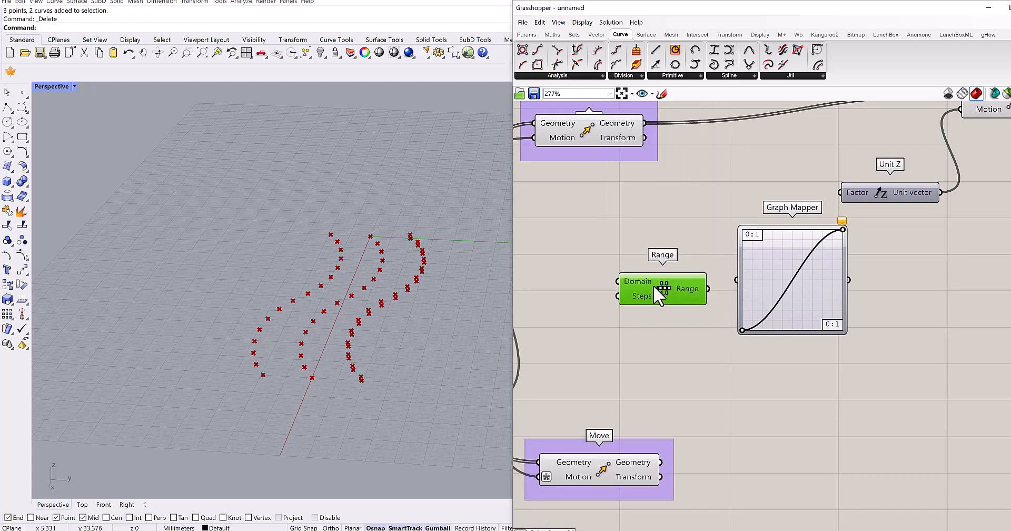
pyautogui.scroll(4, 632, 277)
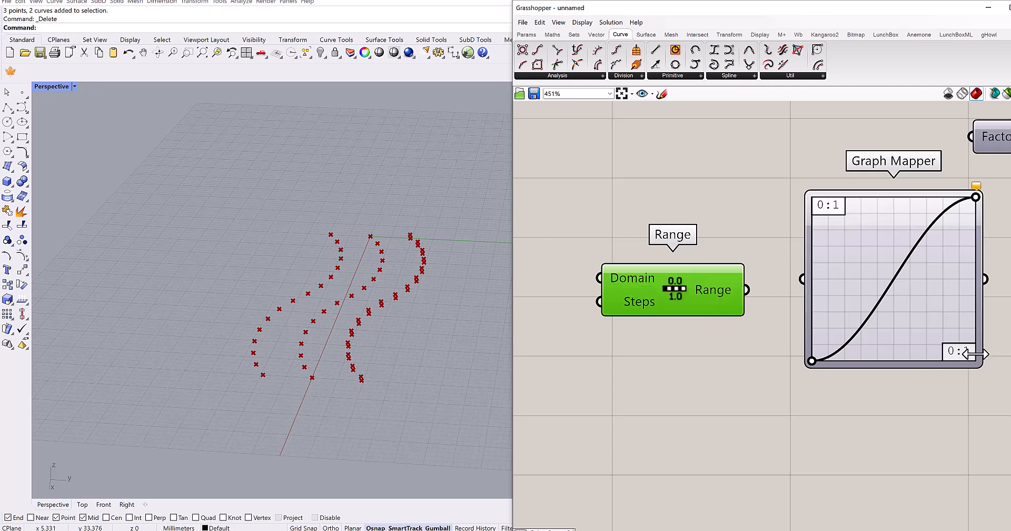
pyautogui.scroll(3, 975, 353)
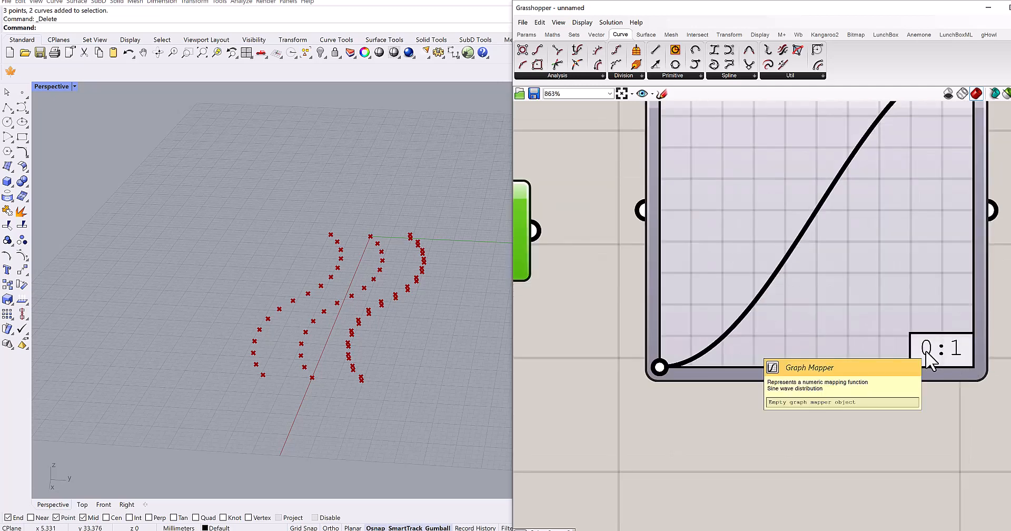
pyautogui.scroll(-3, 897, 348)
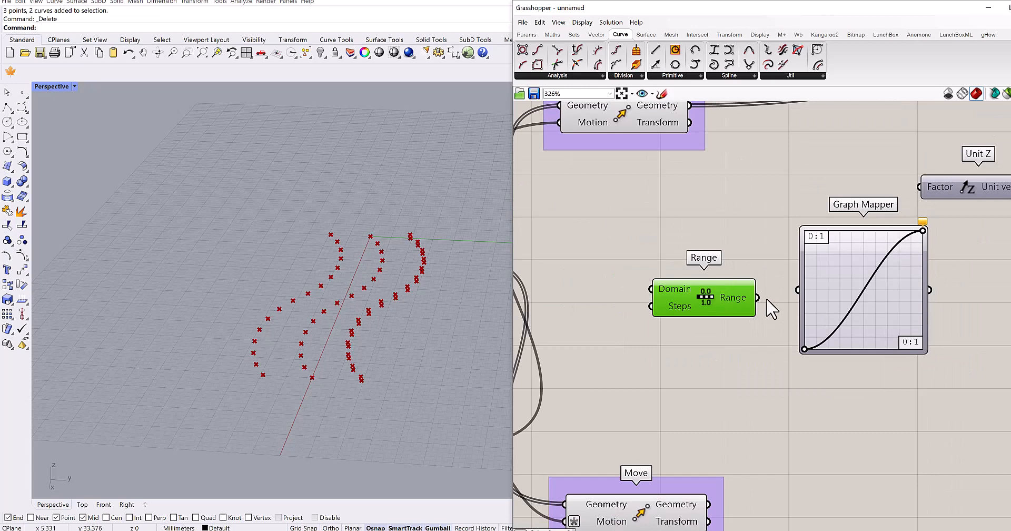
pyautogui.moveTo(792, 293); pyautogui.dragTo(797, 290)
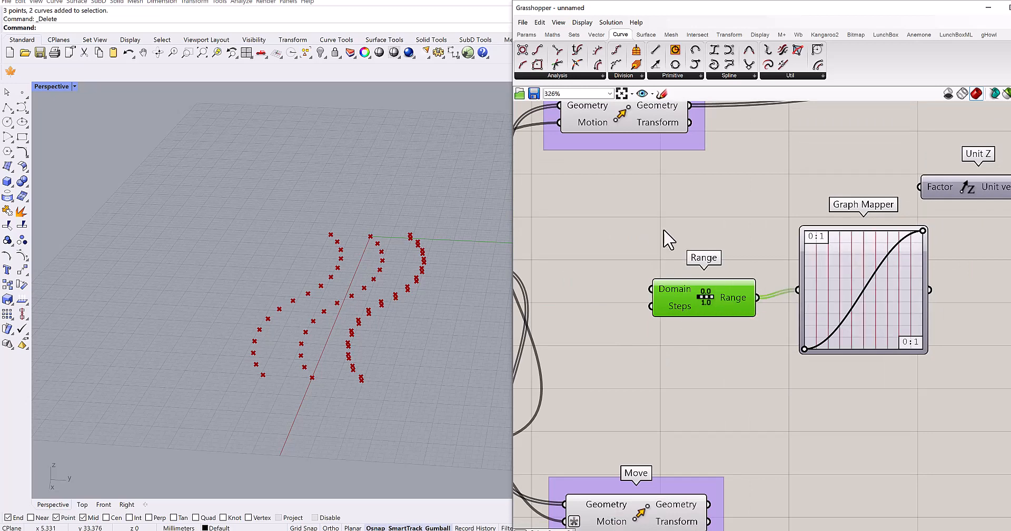
# - Create a Number Slider with value 15 and connect it to the Range component's Steps input
pyautogui.moveTo(665, 231); pyautogui.dragTo(689, 227, button='right')
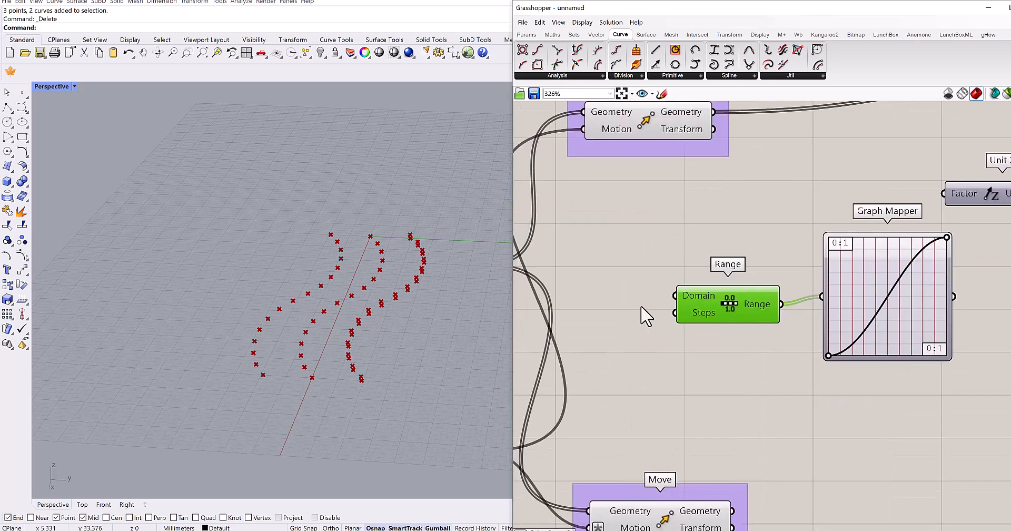
pyautogui.doubleClick(642, 308)
pyautogui.write('15')
pyautogui.press('Return')
pyautogui.moveTo(674, 307); pyautogui.dragTo(590, 311)
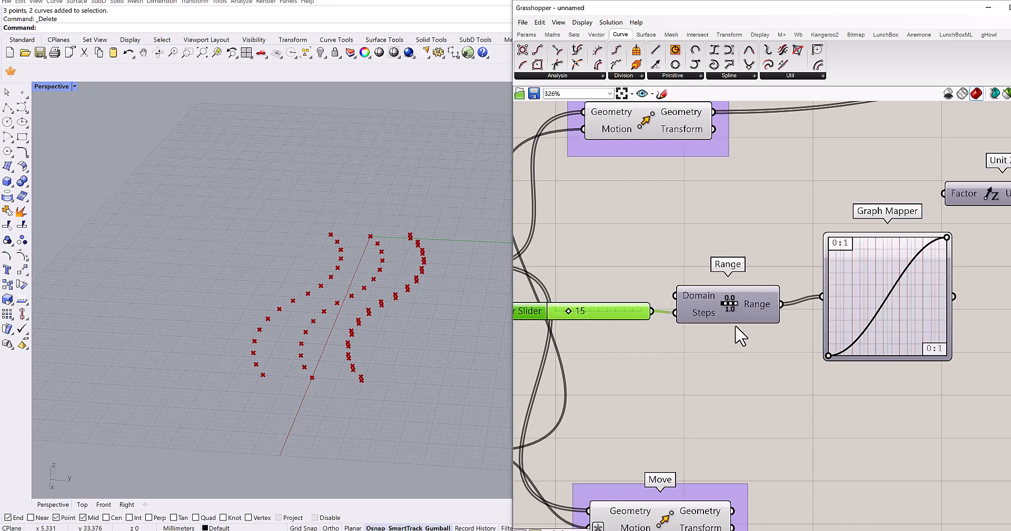
# - Add a Panel beside the Graph Mapper and connect the mapper's output to it
pyautogui.moveTo(794, 347); pyautogui.dragTo(669, 382, button='right')
pyautogui.doubleClick(881, 363)
pyautogui.write('//')
pyautogui.press('Return')
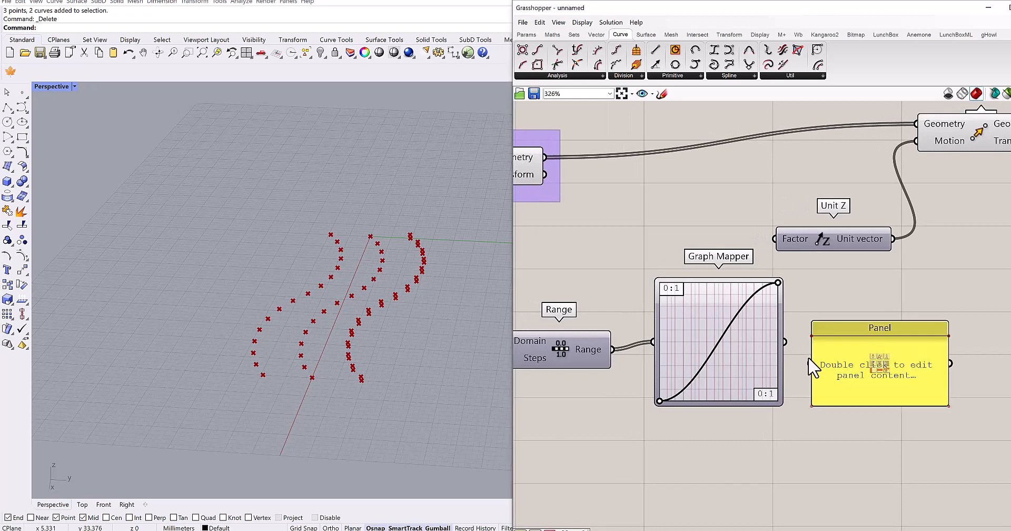
pyautogui.moveTo(785, 342); pyautogui.dragTo(811, 363)
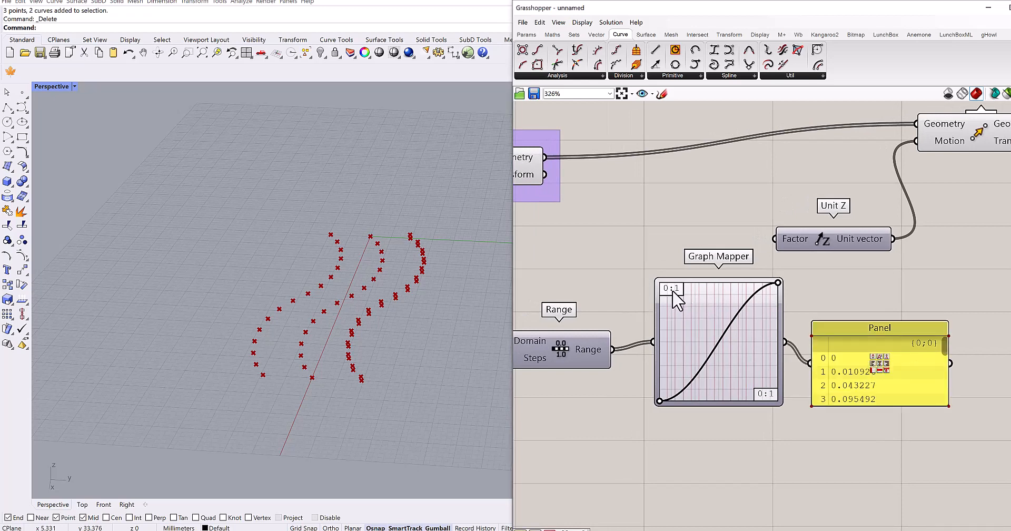
# - Set the Graph Mapper's Y domain to run from 4 to 12 in the Graph Editor
pyautogui.doubleClick(714, 339)
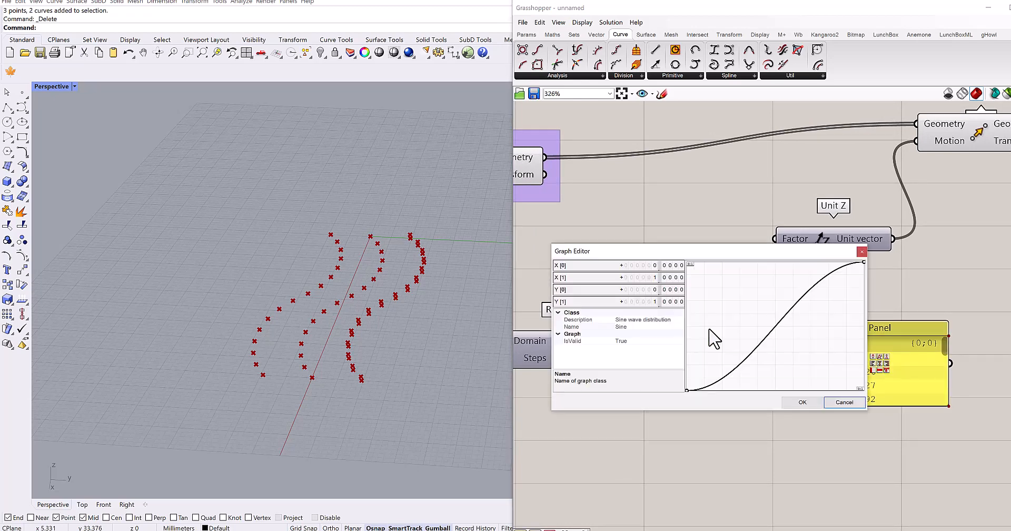
pyautogui.doubleClick(654, 291)
pyautogui.write('4')
pyautogui.doubleClick(646, 303)
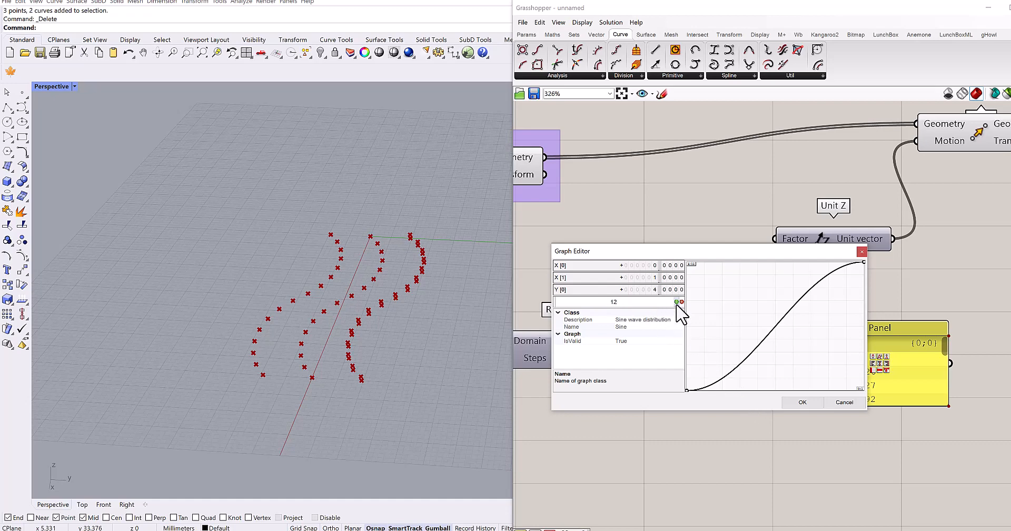
pyautogui.click(802, 402)
pyautogui.moveTo(779, 433); pyautogui.dragTo(732, 469, button='right')
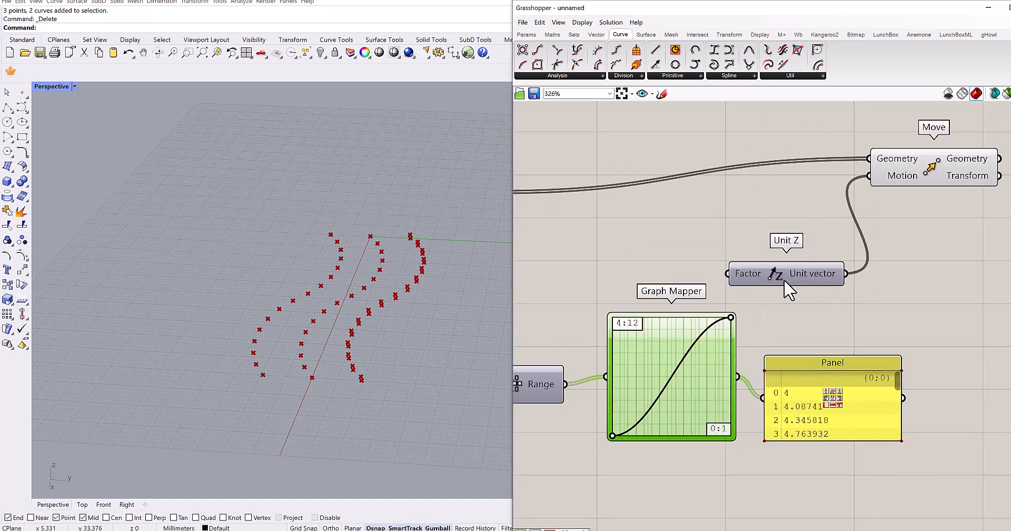
# - Connect the Graph Mapper's output to the Unit Z Factor input and inspect the raised points in Rhino's perspective view
pyautogui.moveTo(784, 282); pyautogui.dragTo(845, 274)
pyautogui.moveTo(738, 377); pyautogui.dragTo(787, 267)
pyautogui.moveTo(468, 355); pyautogui.dragTo(360, 373, button='right')
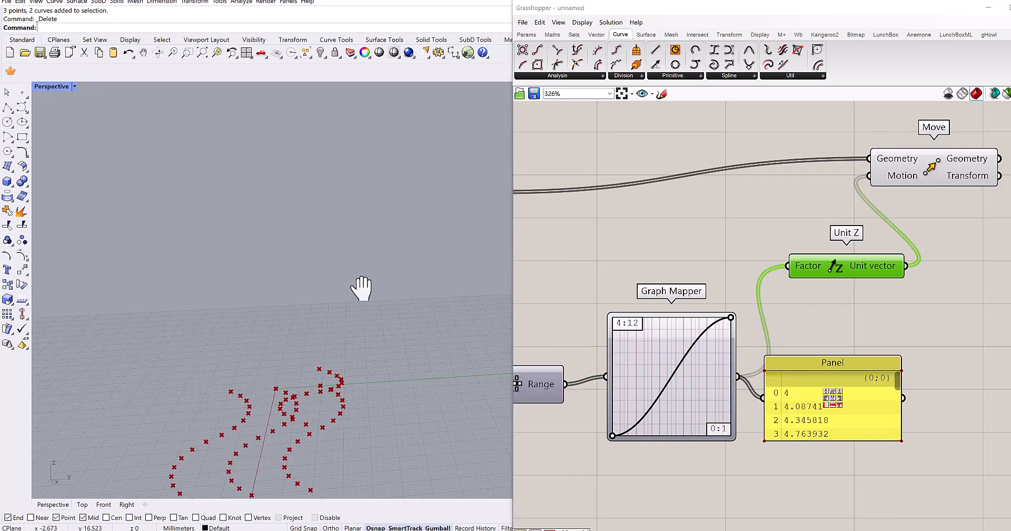
pyautogui.moveTo(362, 288); pyautogui.dragTo(690, 304, button='right')
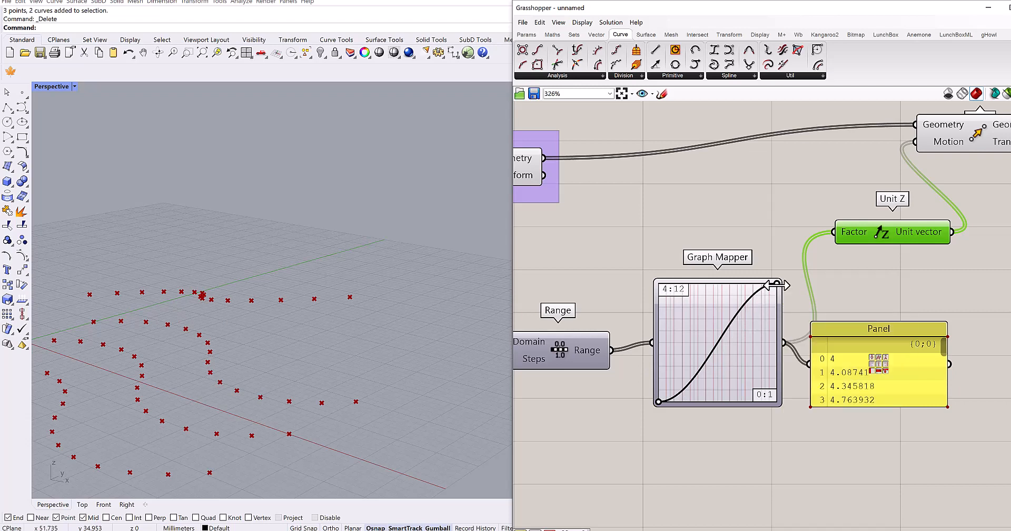
# - Reshape the sine graph into a single centred peak and enlarge the Panel to read through the mapped values
pyautogui.moveTo(778, 284); pyautogui.dragTo(718, 285)
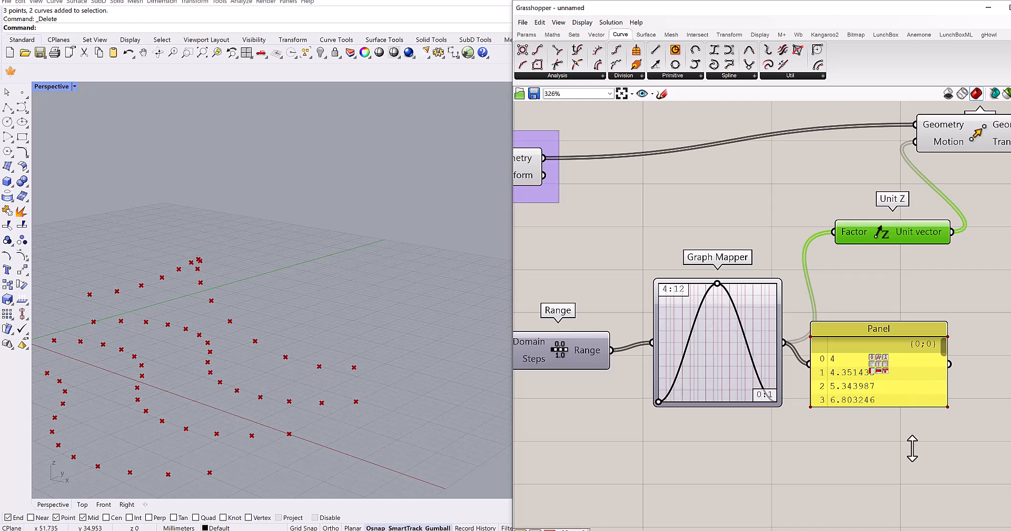
pyautogui.moveTo(912, 448); pyautogui.dragTo(913, 487)
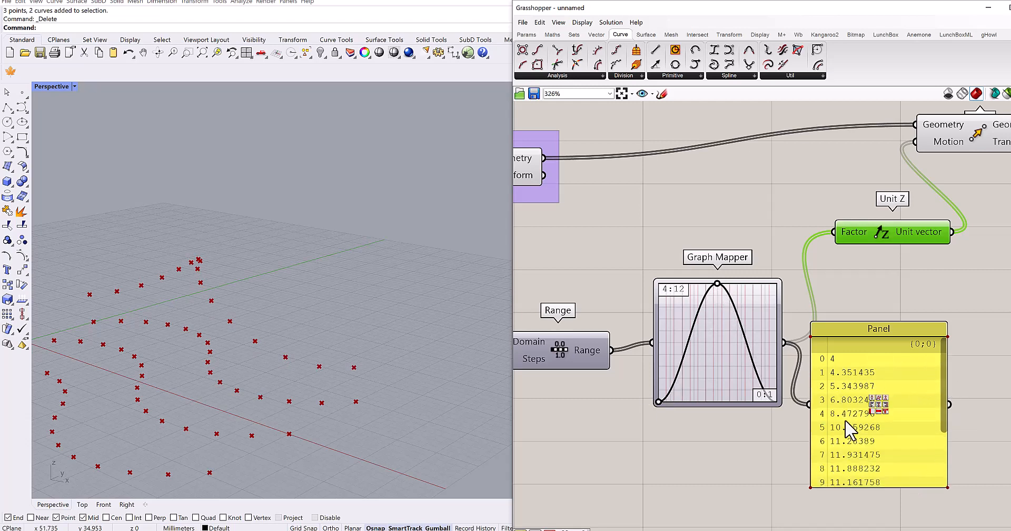
pyautogui.moveTo(943, 354); pyautogui.dragTo(949, 415)
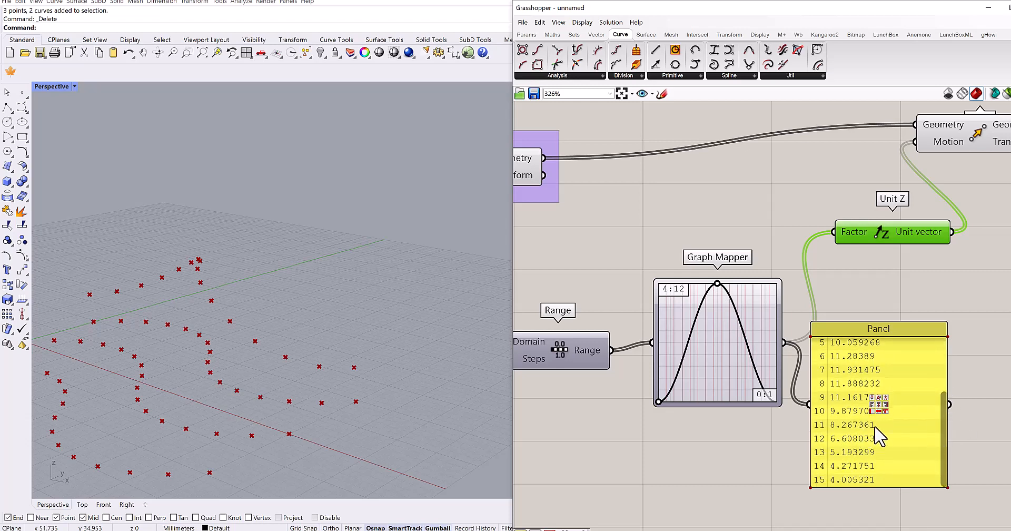
pyautogui.moveTo(872, 370); pyautogui.dragTo(917, 347)
pyautogui.scroll(-3, 917, 348)
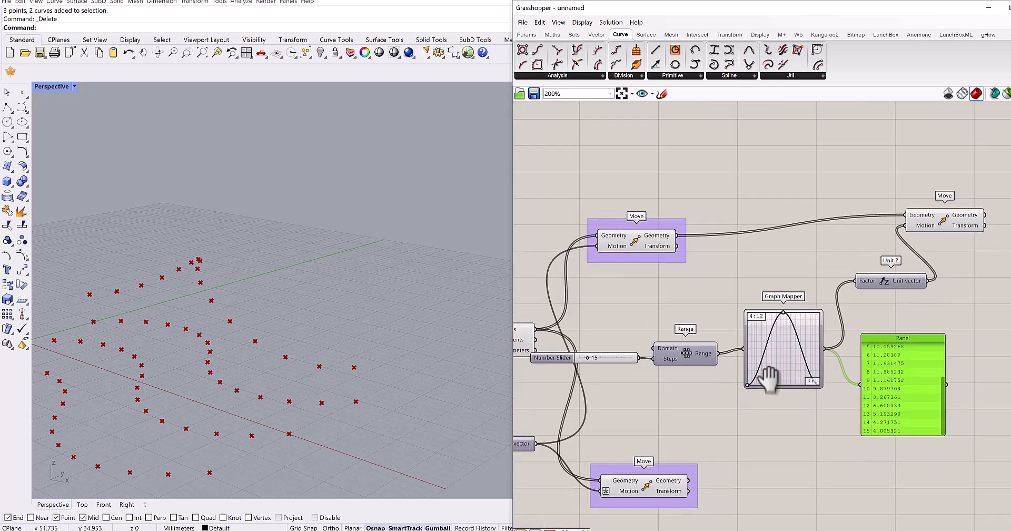
# - Move the 15 slider, Range, Graph Mapper, Panel, Unit Z and final Move together, farther from the purple-grouped Moves
pyautogui.scroll(-1, 772, 392)
pyautogui.moveTo(705, 397); pyautogui.dragTo(628, 403, button='right')
pyautogui.moveTo(901, 203); pyautogui.dragTo(777, 360)
pyautogui.moveTo(574, 368); pyautogui.dragTo(688, 359)
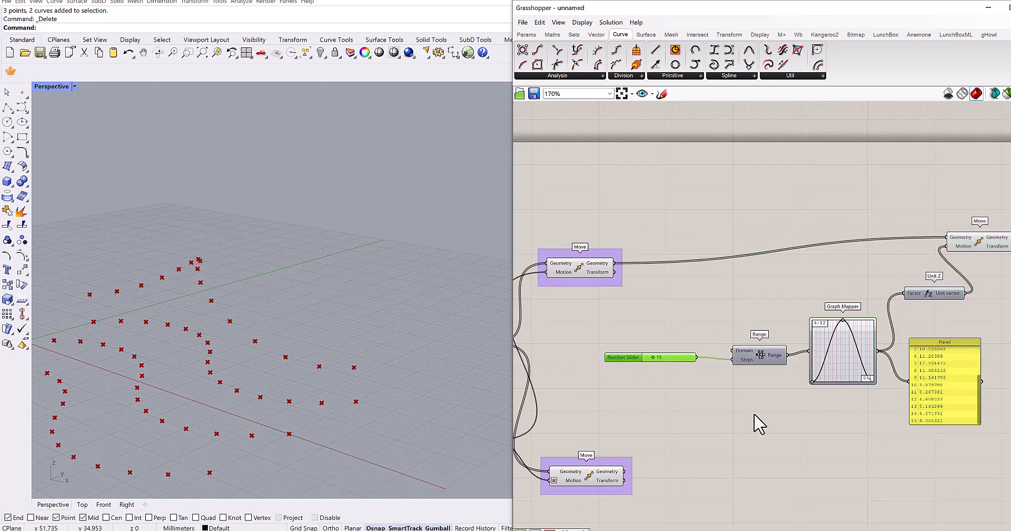
pyautogui.click(758, 422)
pyautogui.moveTo(225, 357); pyautogui.dragTo(244, 274, button='right')
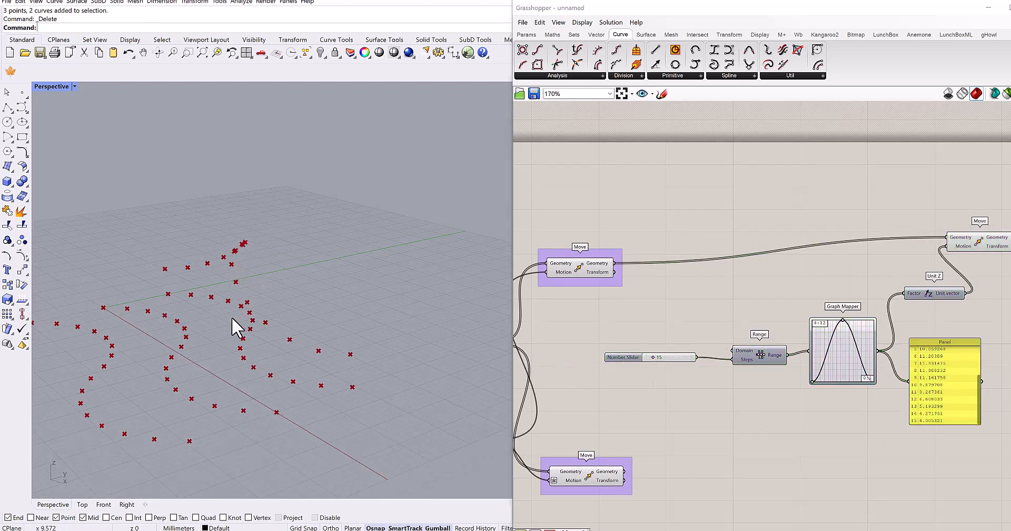
pyautogui.keyDown('shift'); pyautogui.moveTo(232, 317); pyautogui.dragTo(247, 295, button='right'); pyautogui.keyUp('shift')
# - Add another Move component below the existing chain and connect Divide Curve's Points to its Geometry input
pyautogui.moveTo(719, 384); pyautogui.dragTo(701, 268, button='right')
pyautogui.scroll(-2, 702, 268)
pyautogui.moveTo(665, 299); pyautogui.dragTo(739, 314, button='right')
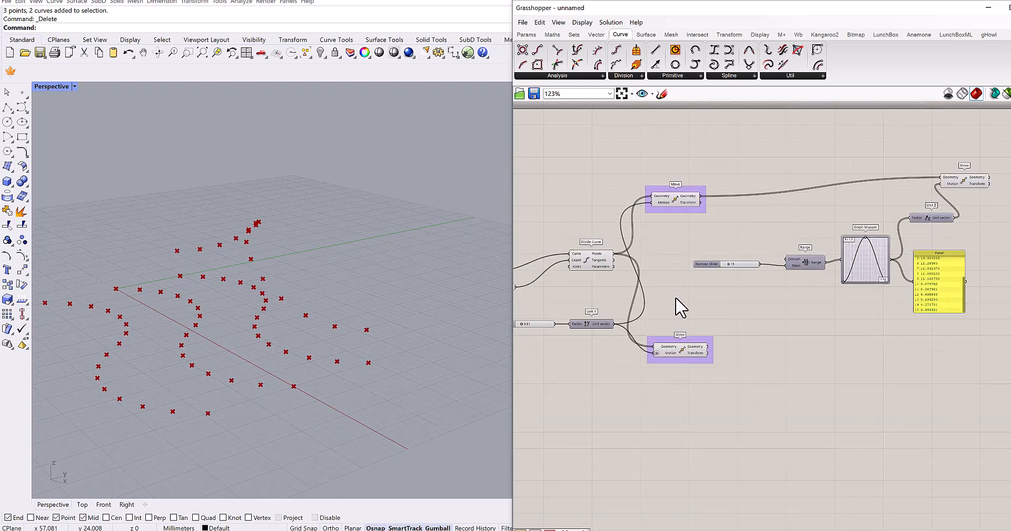
pyautogui.scroll(1, 627, 276)
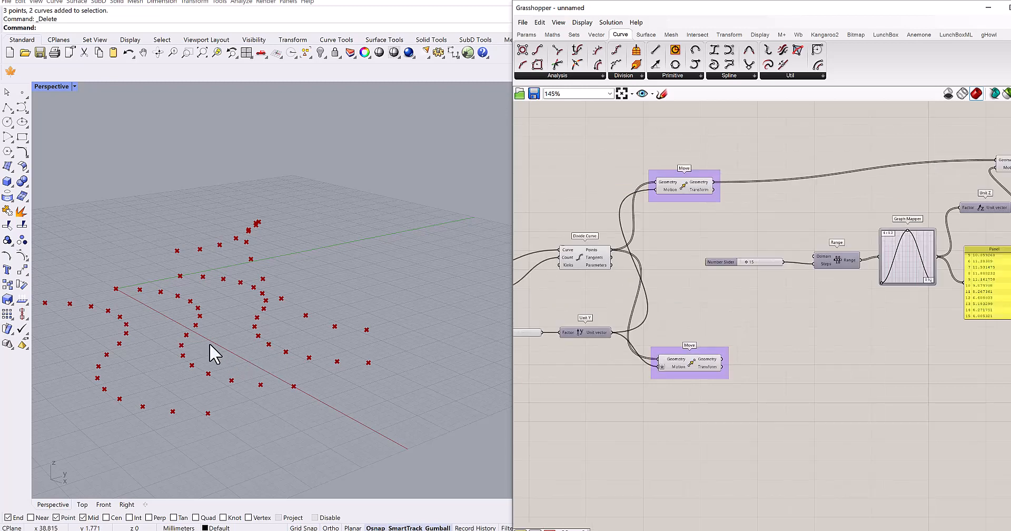
pyautogui.click(585, 261)
pyautogui.click(941, 409)
pyautogui.doubleClick(940, 409)
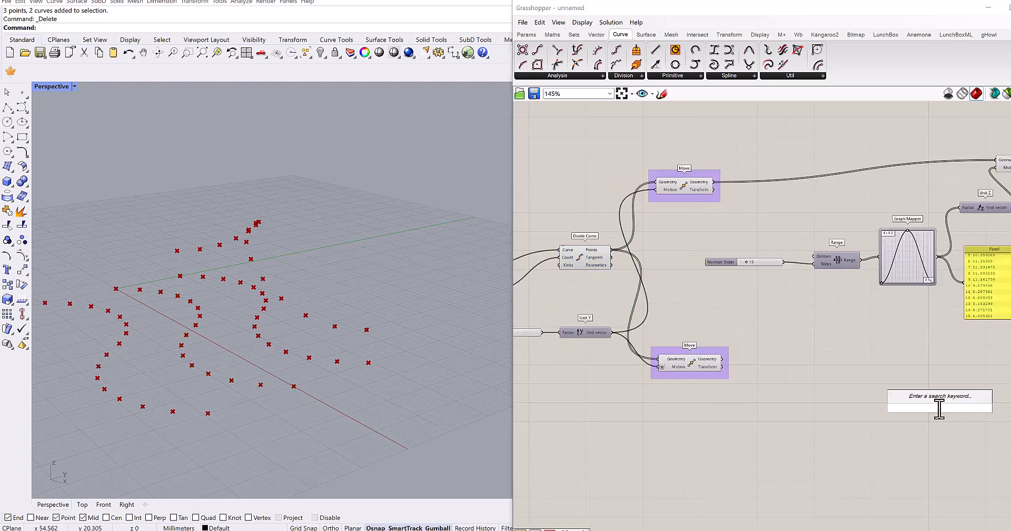
pyautogui.write('move')
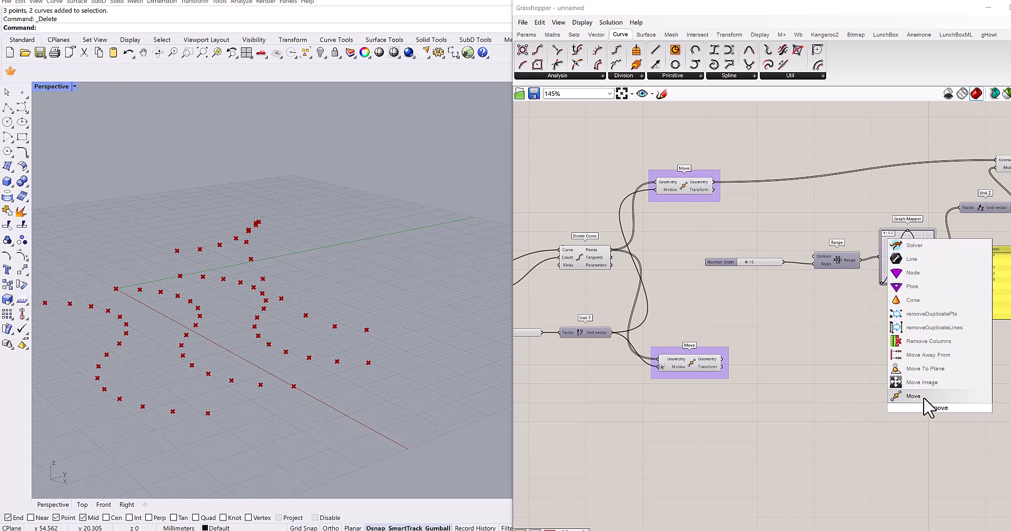
pyautogui.click(917, 396)
pyautogui.moveTo(611, 248); pyautogui.dragTo(911, 405)
pyautogui.moveTo(911, 405); pyautogui.dragTo(812, 354, button='right')
pyautogui.moveTo(811, 354); pyautogui.dragTo(878, 349)
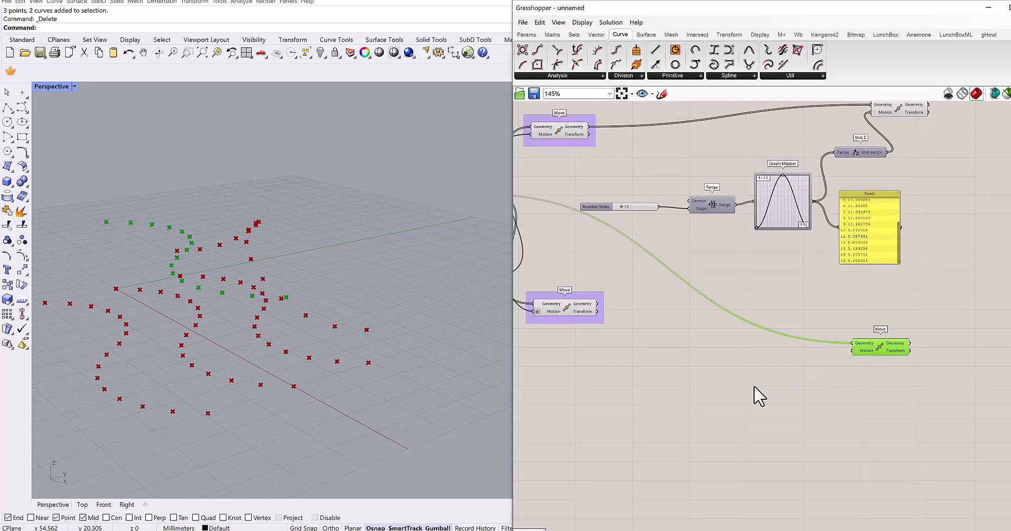
# - Add a Unit Z component and connect its Unit vector to the new Move's Motion input
pyautogui.doubleClick(754, 387)
pyautogui.write('z')
pyautogui.click(756, 372)
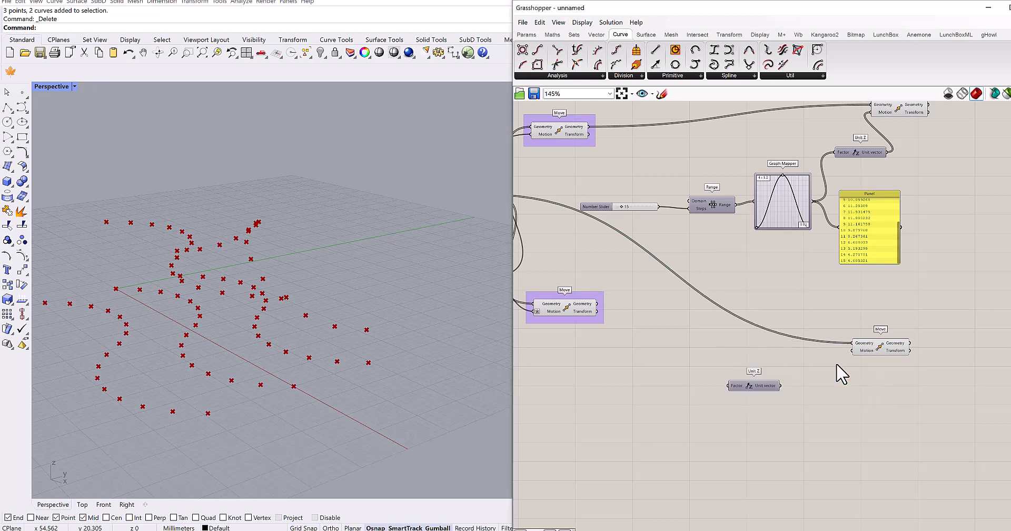
pyautogui.moveTo(780, 384); pyautogui.dragTo(793, 374)
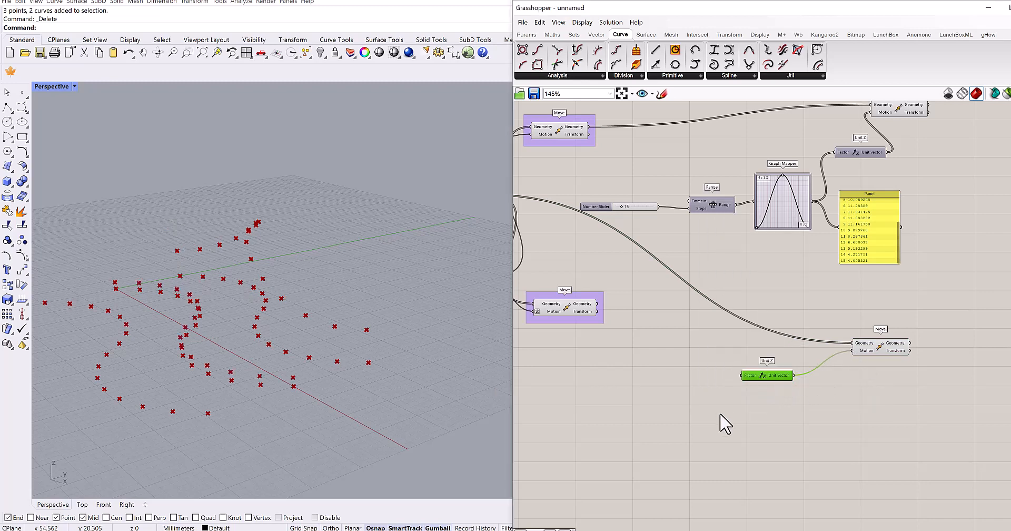
# - Add a second Graph Mapper and place it before the new Unit Z component
pyautogui.doubleClick(719, 415)
pyautogui.write('graph')
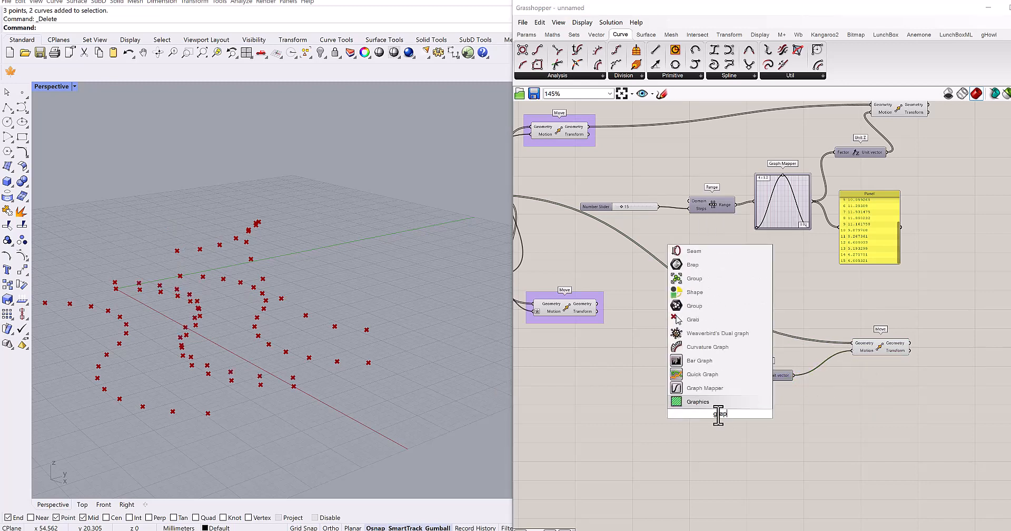
pyautogui.click(712, 390)
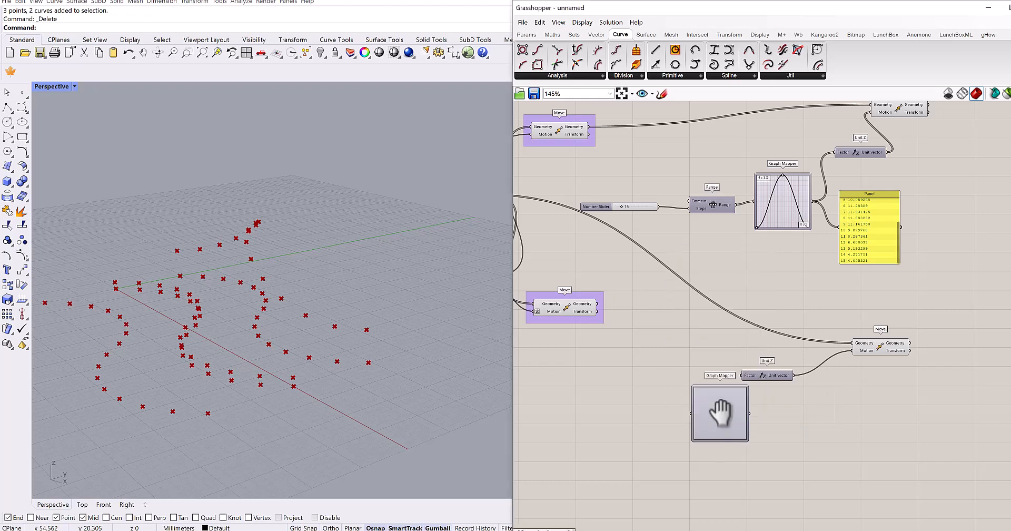
pyautogui.moveTo(722, 415); pyautogui.dragTo(766, 334, button='right')
pyautogui.moveTo(766, 335); pyautogui.dragTo(728, 323)
pyautogui.scroll(2, 727, 322)
# - Set the new Graph Mapper's graph type to Bezier and connect its output to the new Unit Z's Factor
pyautogui.rightClick(730, 323)
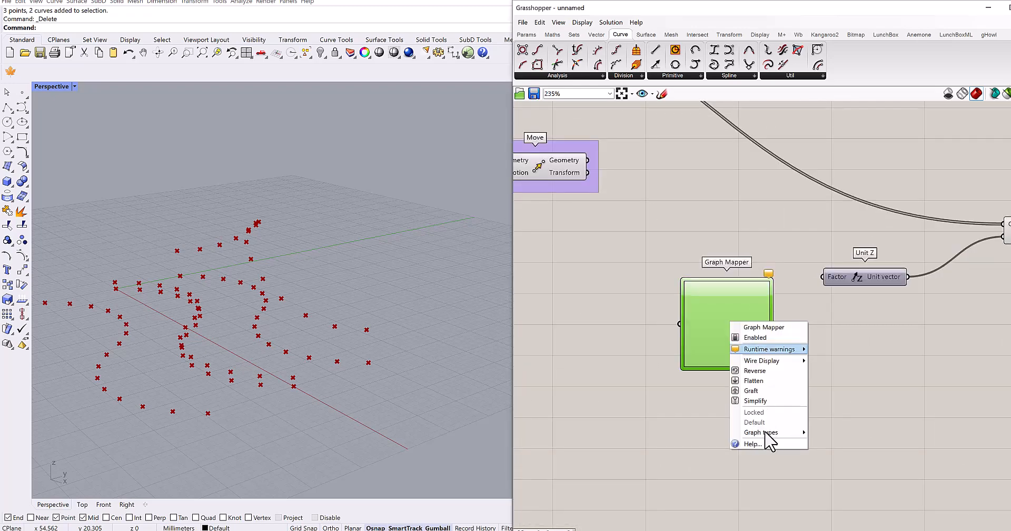
pyautogui.moveTo(768, 433)
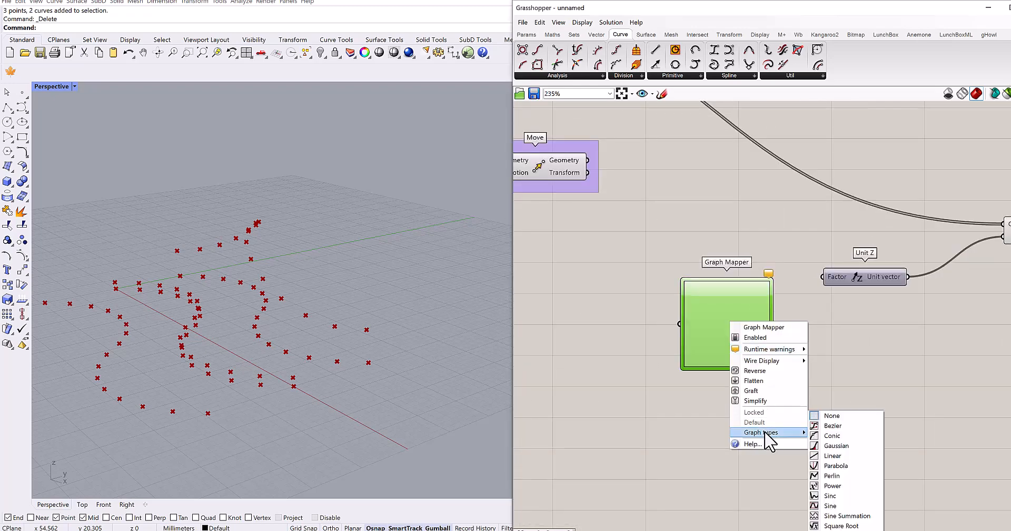
pyautogui.click(834, 426)
pyautogui.moveTo(821, 278); pyautogui.dragTo(783, 323)
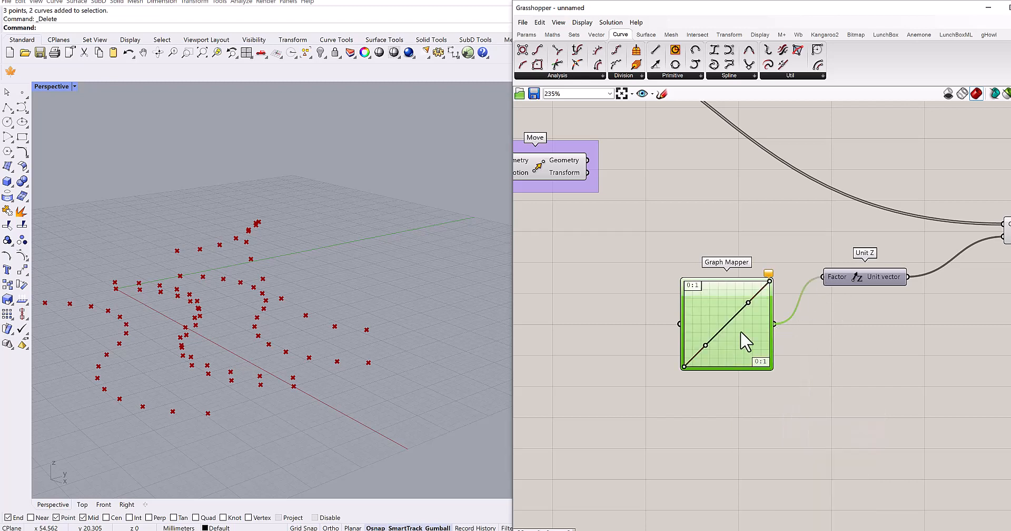
# - Add a second Range component in front of the Bezier Graph Mapper
pyautogui.moveTo(671, 324); pyautogui.dragTo(721, 317, button='right')
pyautogui.click(679, 315)
pyautogui.doubleClick(679, 316)
pyautogui.write('range')
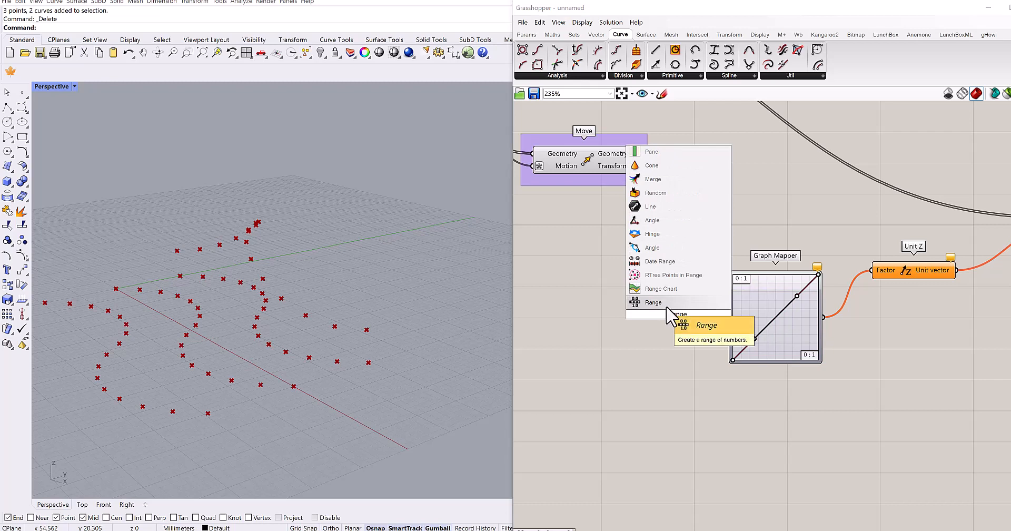
pyautogui.click(670, 320)
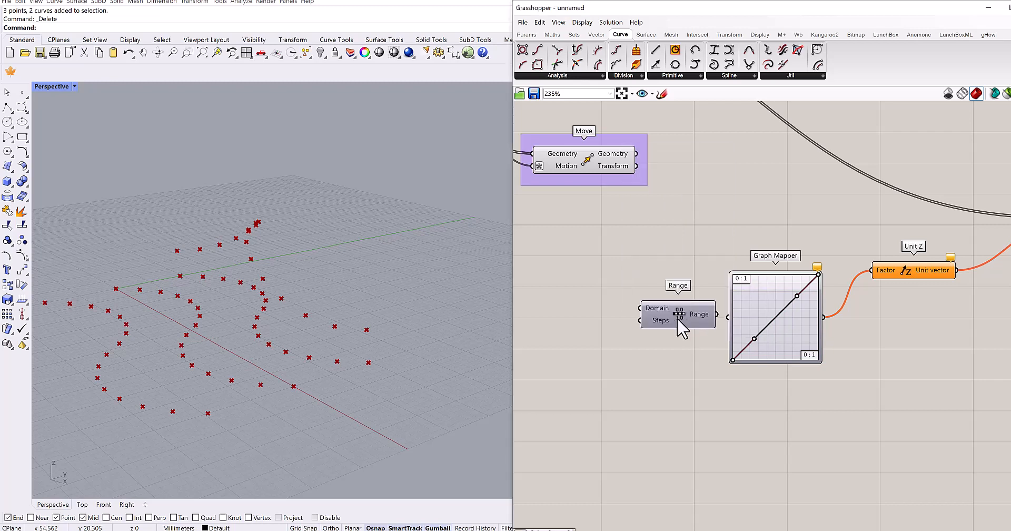
# - Set the Bezier Graph Mapper's upper X limit to 5 in the Graph Editor
pyautogui.scroll(3, 638, 302)
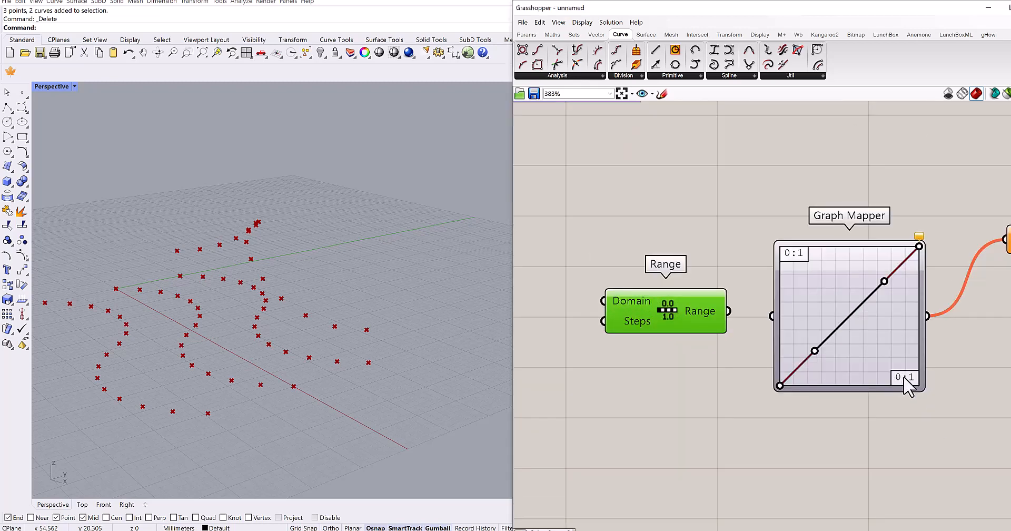
pyautogui.doubleClick(875, 347)
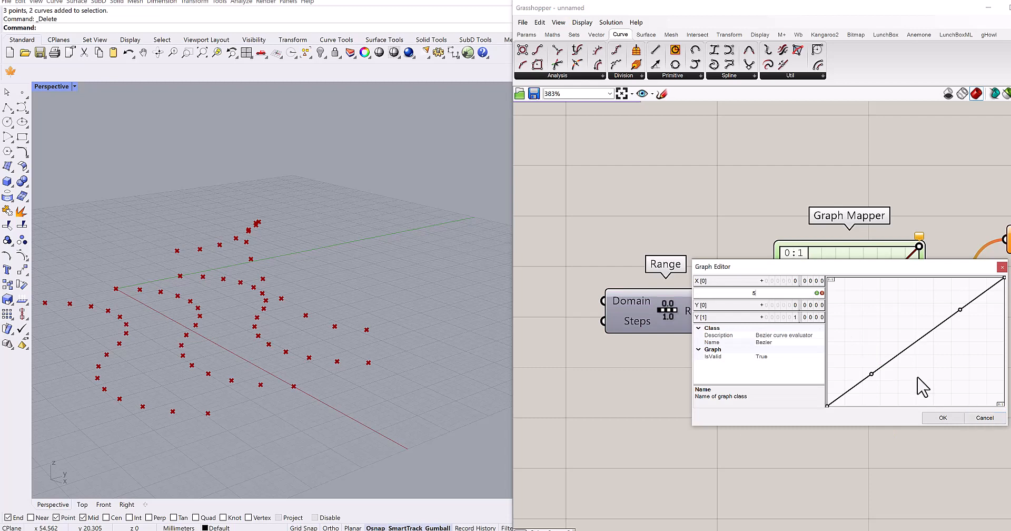
pyautogui.click(943, 418)
# - Set the new Range component's Domain to 0 To 5
pyautogui.rightClick(635, 301)
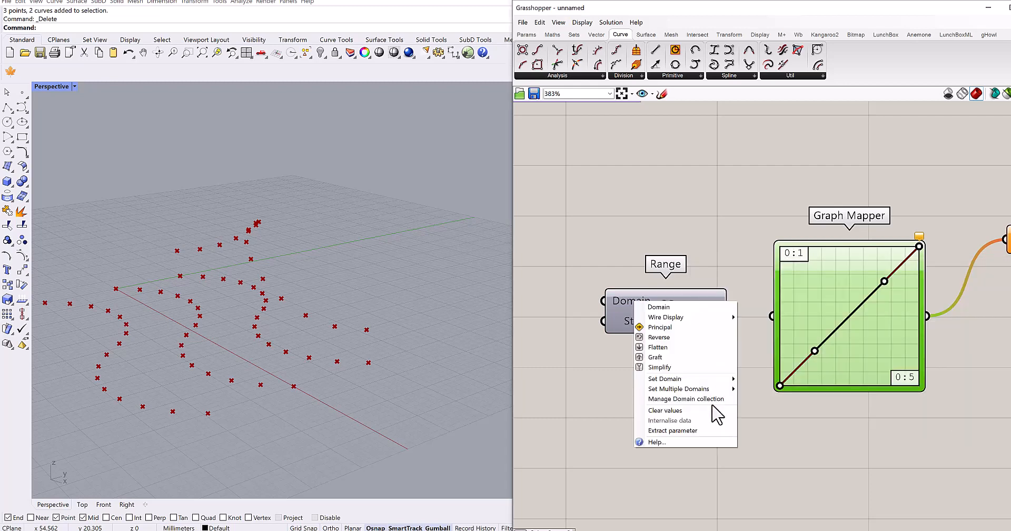
pyautogui.moveTo(695, 379)
pyautogui.click(775, 380)
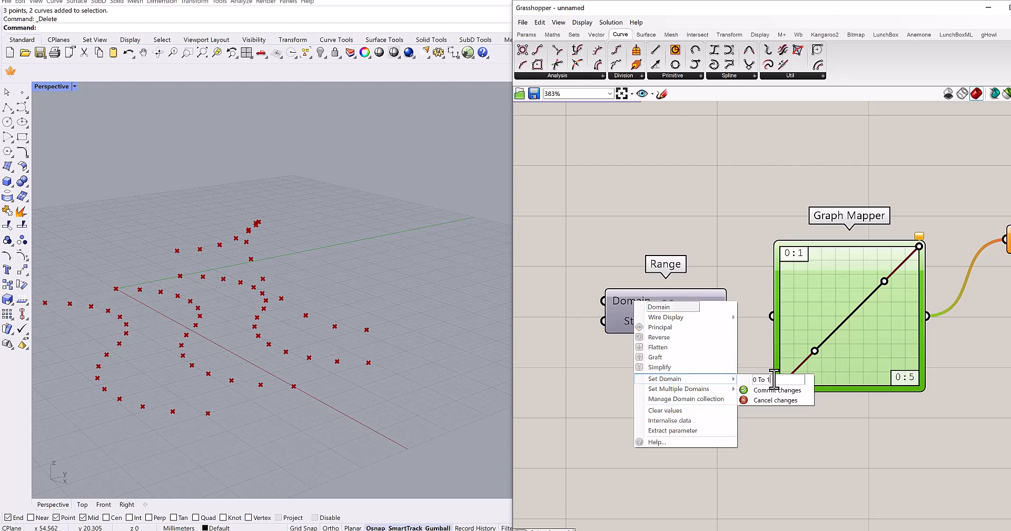
pyautogui.write('5')
pyautogui.click(770, 392)
pyautogui.moveTo(625, 368); pyautogui.dragTo(722, 348, button='right')
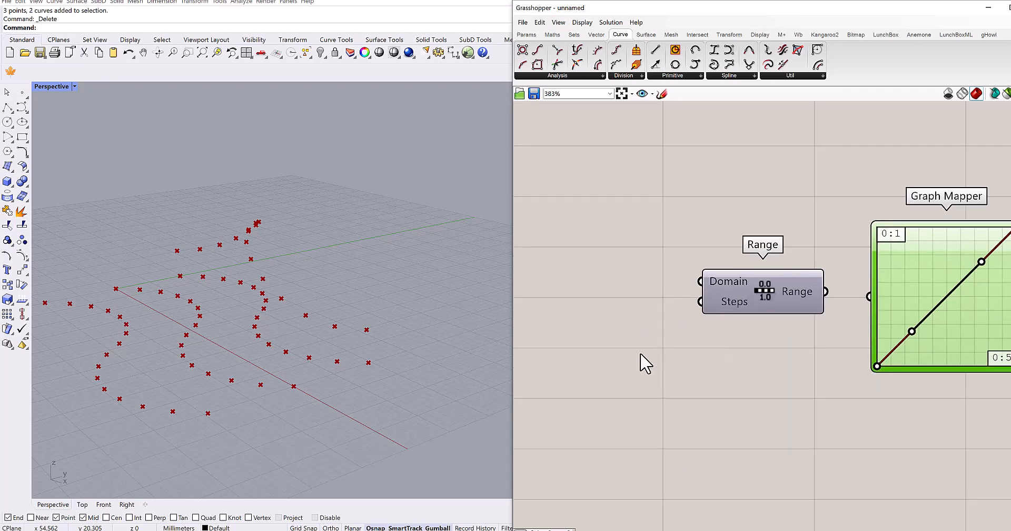
pyautogui.doubleClick(602, 346)
pyautogui.write('15')
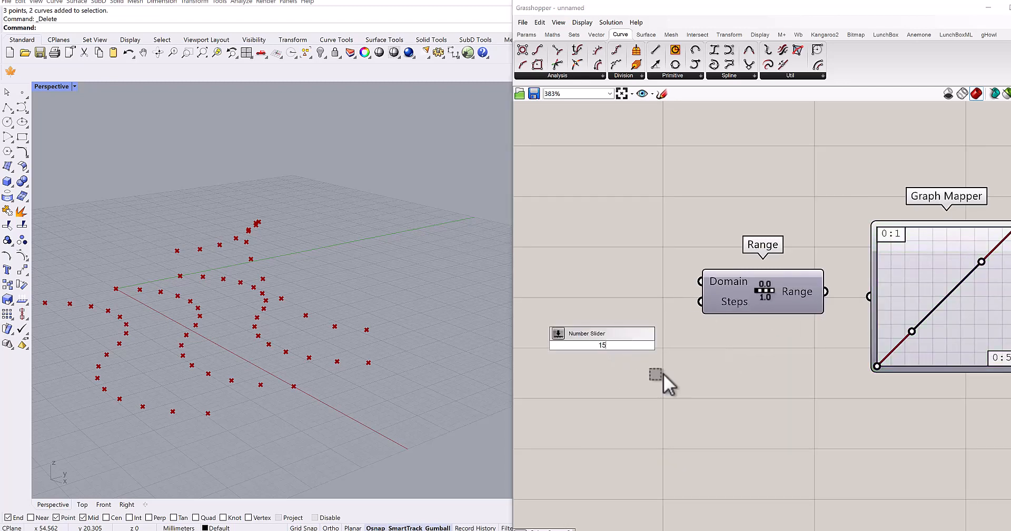
pyautogui.click(663, 373)
pyautogui.moveTo(676, 370); pyautogui.dragTo(695, 416, button='right')
# - Connect the existing 15 slider to the new Range's Steps and the Range output to the Bezier Graph Mapper
pyautogui.scroll(-4, 697, 394)
pyautogui.moveTo(776, 226); pyautogui.dragTo(754, 242, button='right')
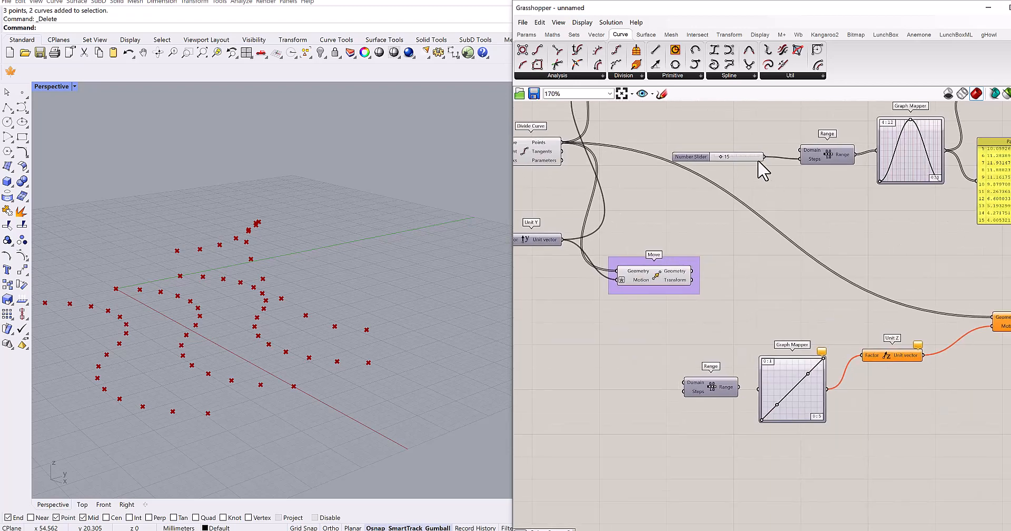
pyautogui.moveTo(759, 161); pyautogui.dragTo(685, 374)
pyautogui.scroll(3, 715, 395)
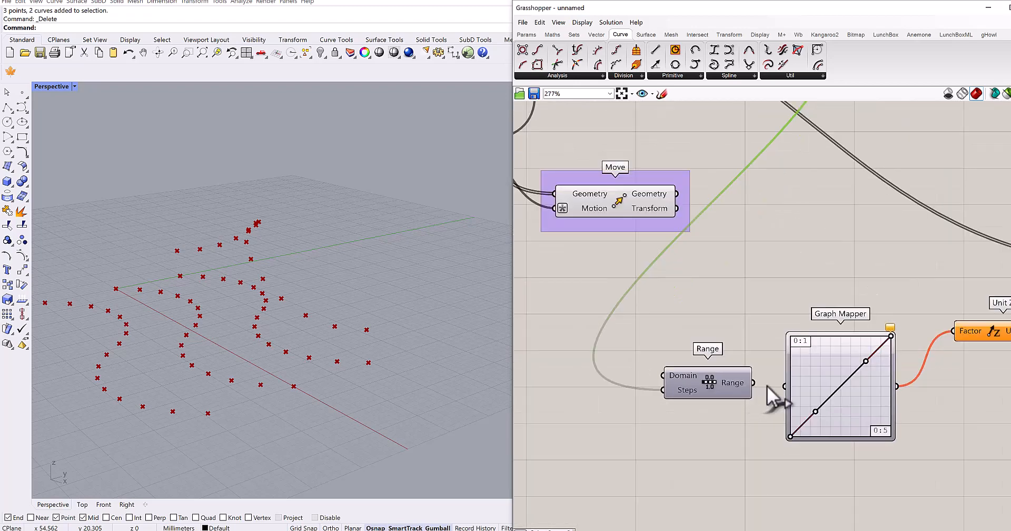
pyautogui.scroll(5, 811, 413)
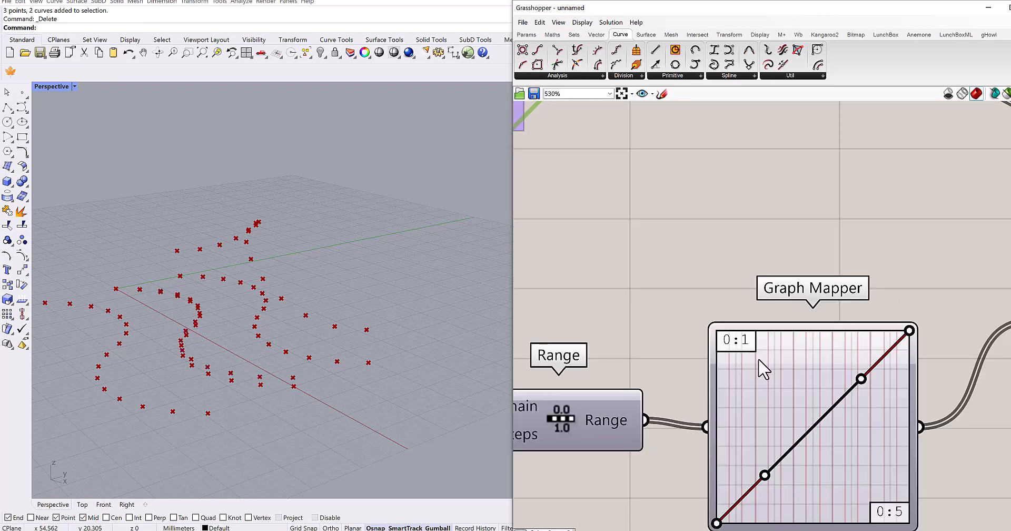
# - Check the Bezier Graph Mapper's domain limits in the Graph Editor and examine the resulting points in Rhino's perspective view
pyautogui.doubleClick(718, 339)
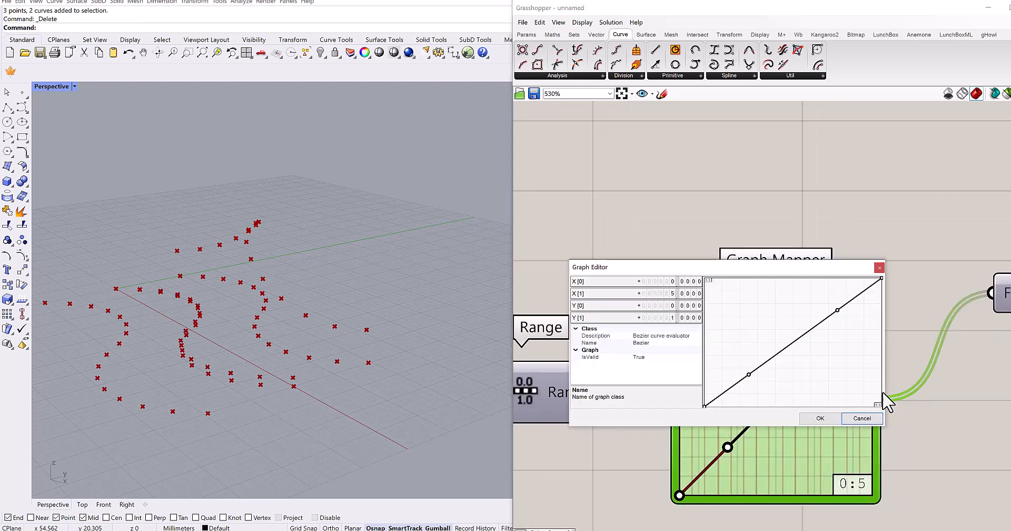
pyautogui.click(820, 418)
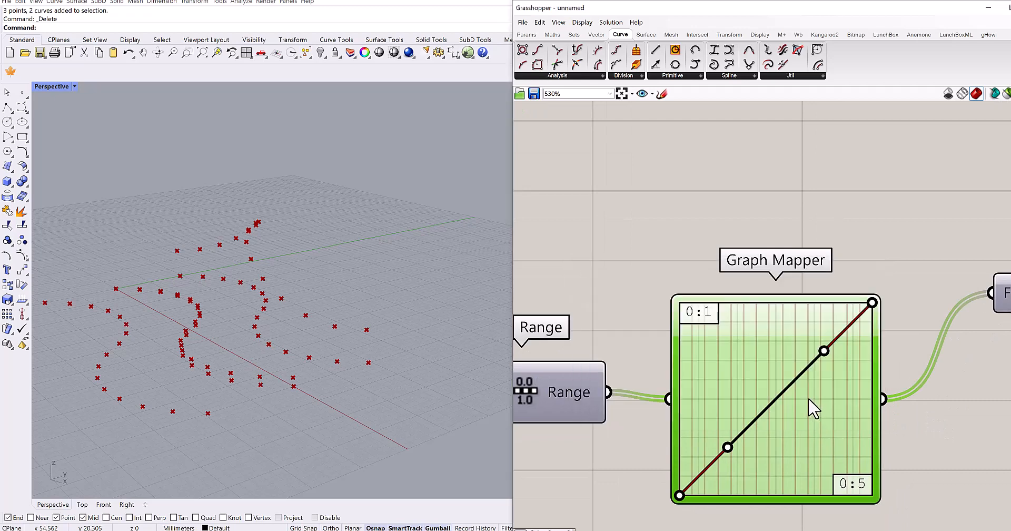
pyautogui.scroll(-7, 810, 406)
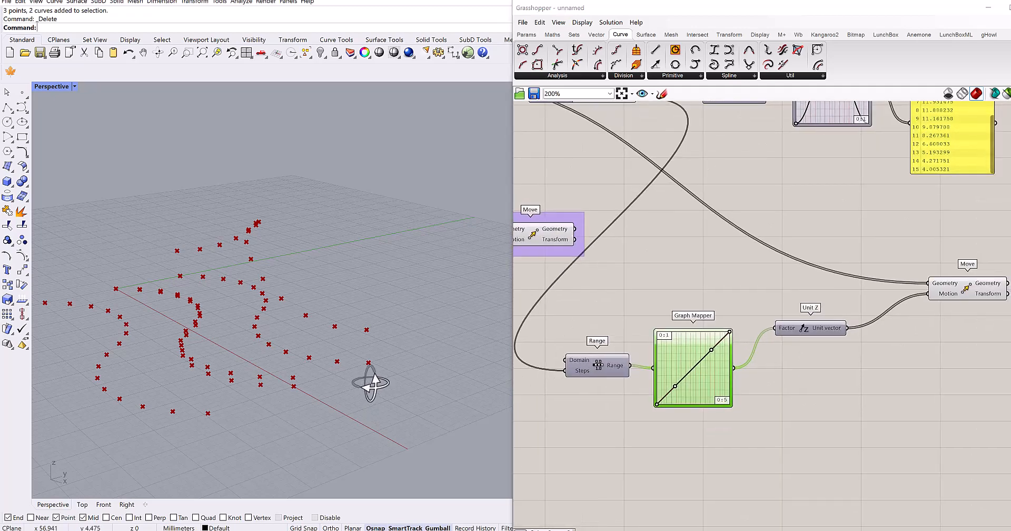
pyautogui.moveTo(371, 383); pyautogui.dragTo(174, 373, button='right')
# - Set the Bezier Graph Mapper's Y limits to 5 and 10 in the Graph Editor
pyautogui.scroll(2, 723, 374)
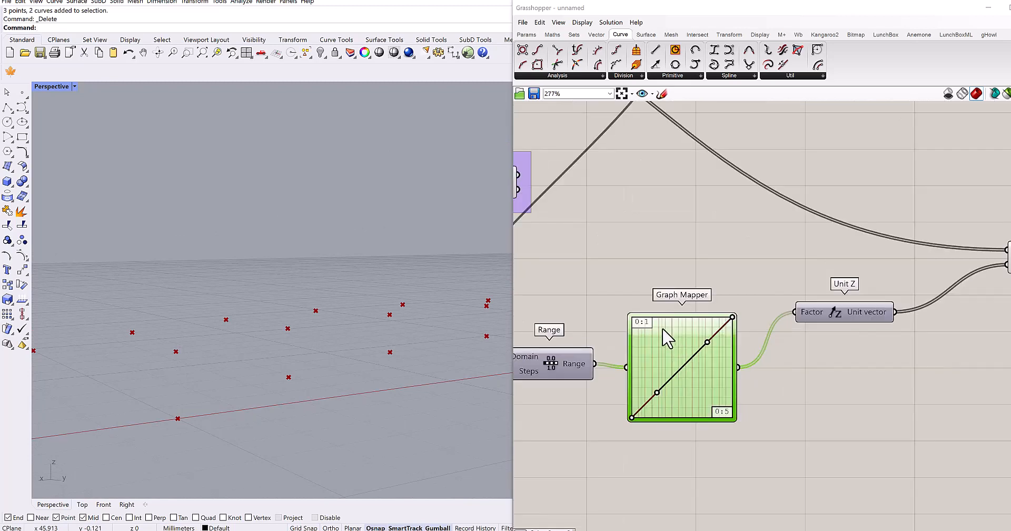
pyautogui.doubleClick(665, 348)
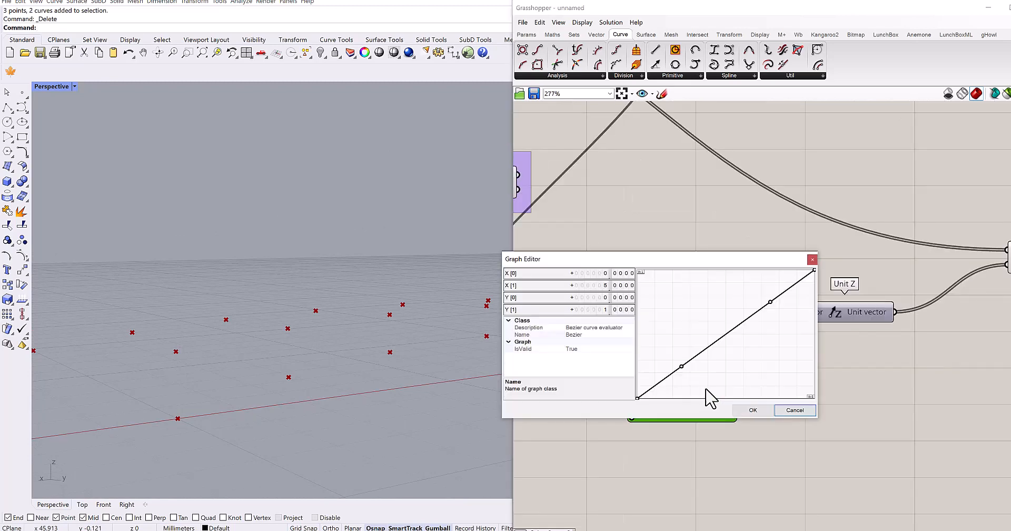
pyautogui.doubleClick(599, 298)
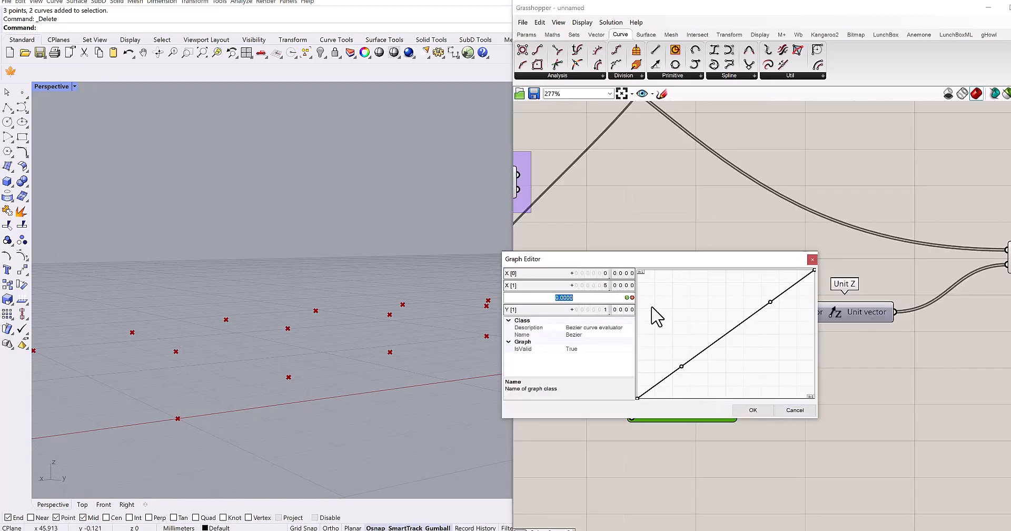
pyautogui.write('5')
pyautogui.doubleClick(595, 309)
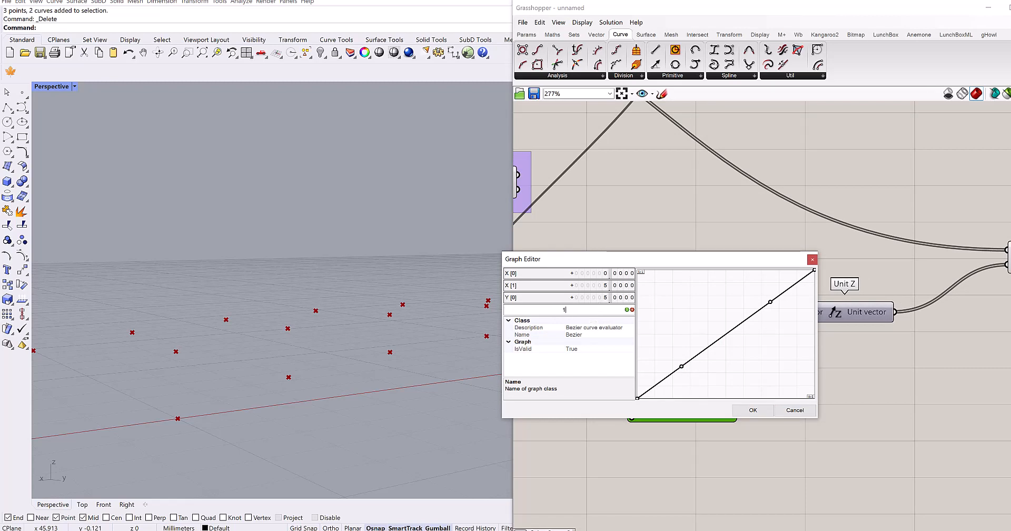
pyautogui.click(753, 410)
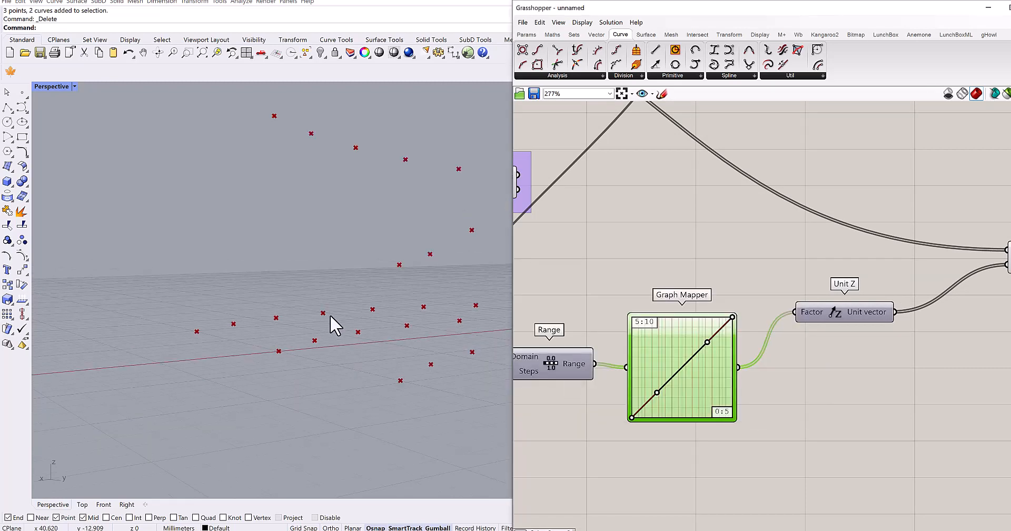
pyautogui.moveTo(332, 319); pyautogui.dragTo(303, 303, button='right')
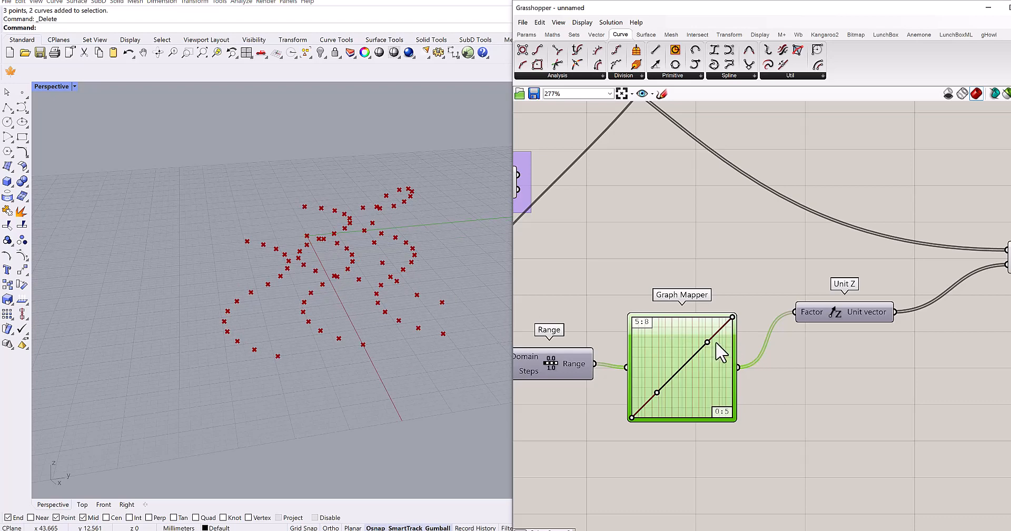
# - Reshape the Bezier graph into an arch by shifting its upper handle toward the start and lowering its end point
pyautogui.moveTo(707, 344); pyautogui.dragTo(665, 340)
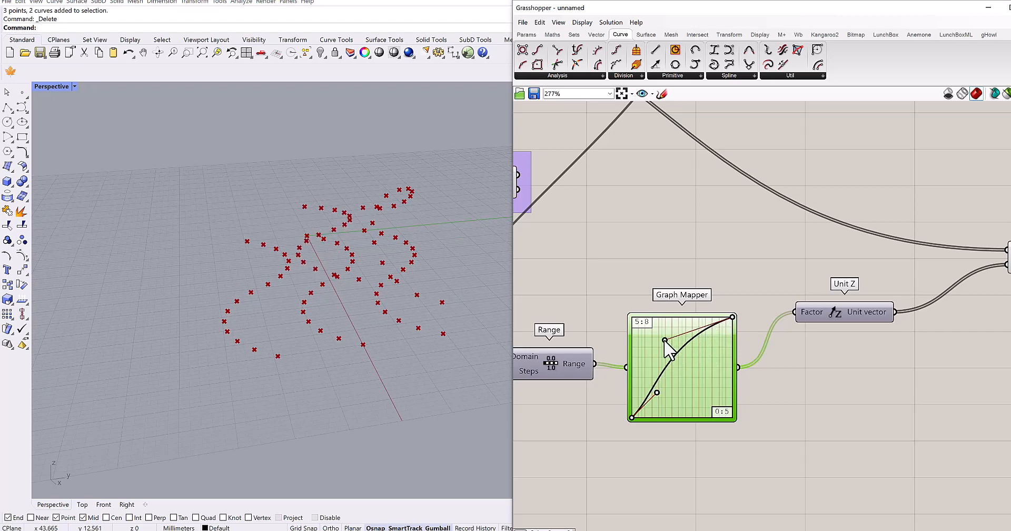
pyautogui.moveTo(734, 318); pyautogui.dragTo(733, 388)
pyautogui.moveTo(339, 352)
pyautogui.mouseDown(button='right')
pyautogui.moveTo(354, 339)
pyautogui.moveTo(348, 359)
pyautogui.mouseUp(button='right')
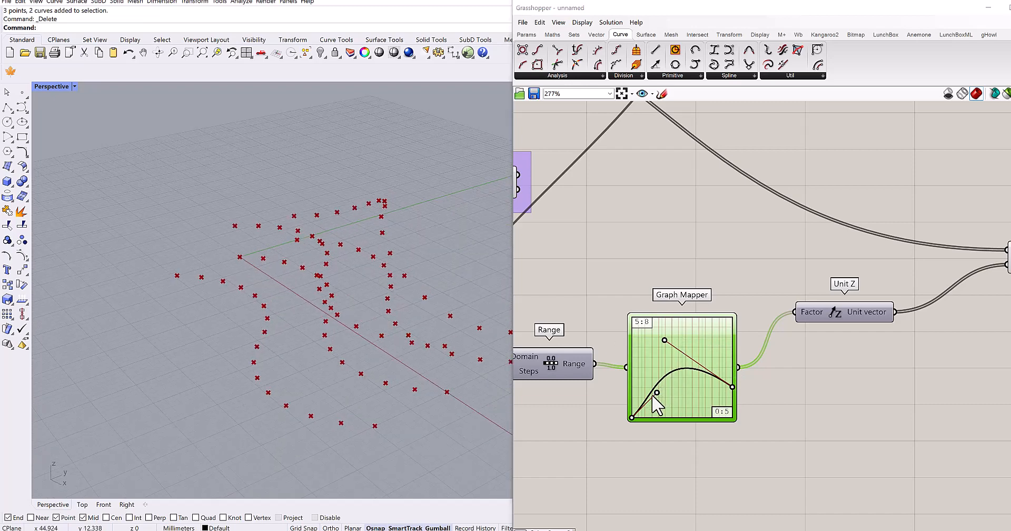
pyautogui.moveTo(632, 408); pyautogui.dragTo(631, 417)
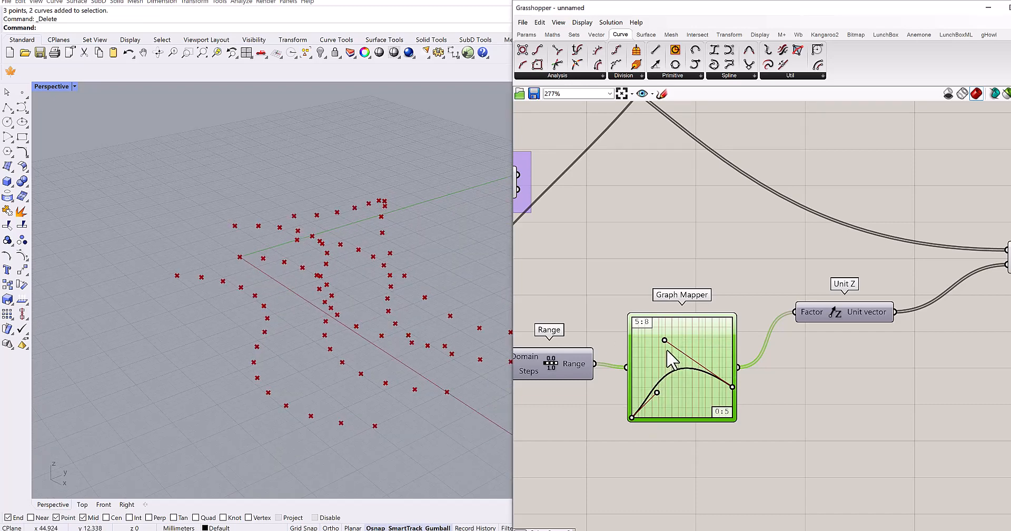
pyautogui.moveTo(665, 340); pyautogui.dragTo(667, 348)
# - Set the Bezier Graph Mapper's lower Y limit to 2 and raise the curve's start point above its end point
pyautogui.doubleClick(714, 337)
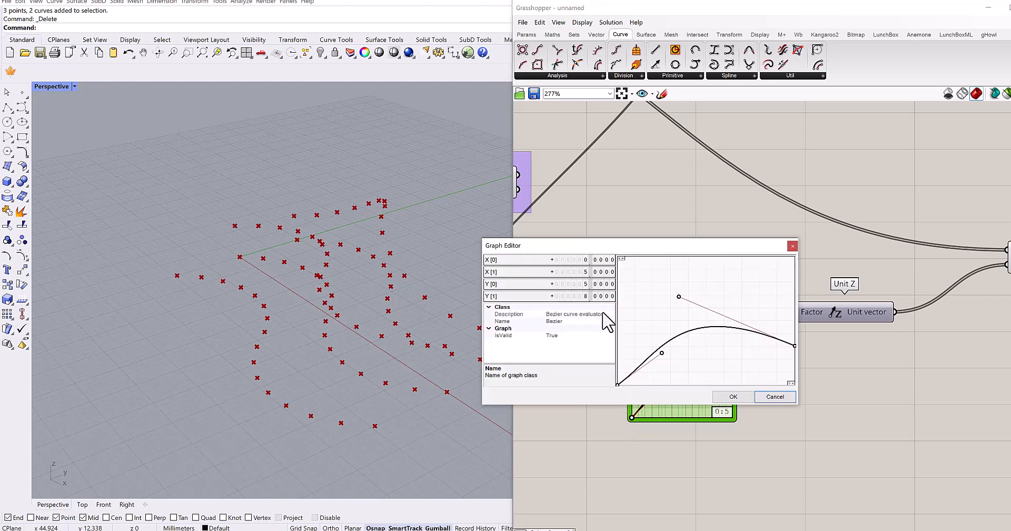
pyautogui.doubleClick(583, 284)
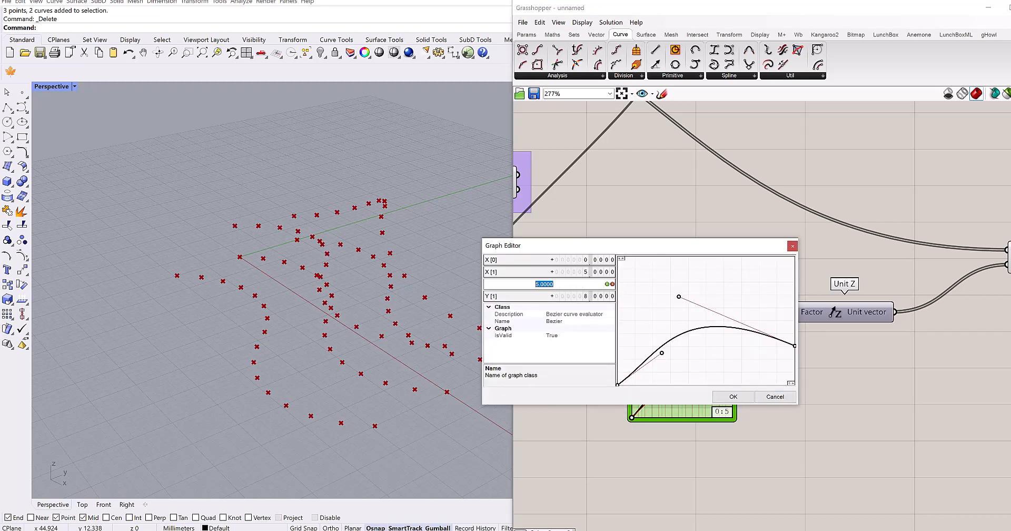
pyautogui.click(727, 397)
pyautogui.moveTo(366, 349)
pyautogui.mouseDown(button='right')
pyautogui.moveTo(372, 330)
pyautogui.moveTo(364, 340)
pyautogui.moveTo(350, 332)
pyautogui.moveTo(369, 338)
pyautogui.mouseUp(button='right')
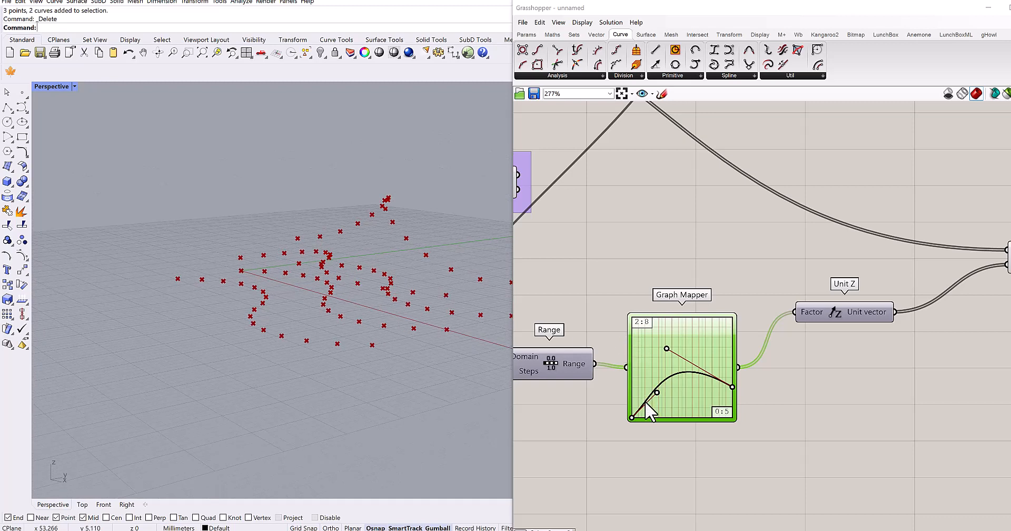
pyautogui.moveTo(632, 419); pyautogui.dragTo(633, 341)
pyautogui.moveTo(296, 320); pyautogui.dragTo(324, 337, button='right')
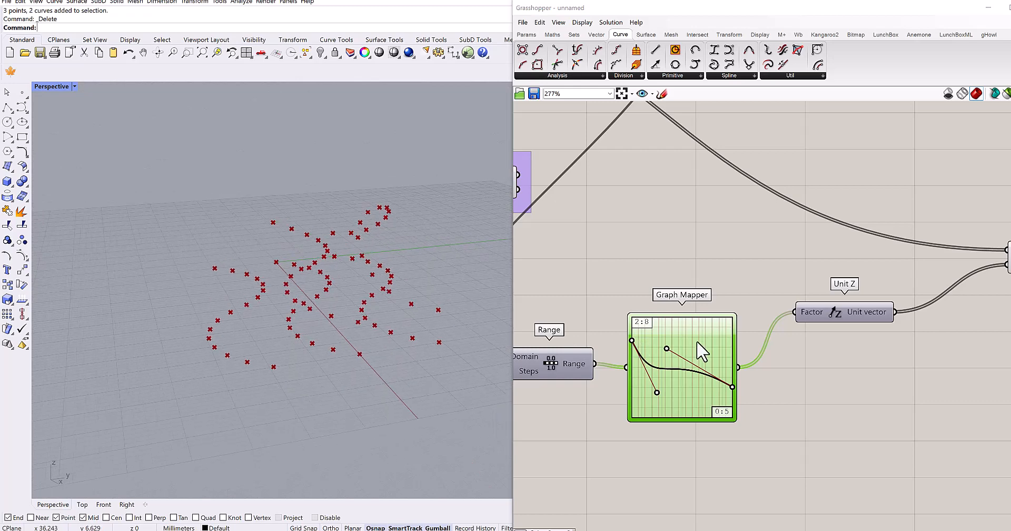
# - Relocate the lower purple-grouped Move component to the free canvas area below the Bezier Graph Mapper's Range
pyautogui.scroll(-7, 733, 293)
pyautogui.moveTo(756, 311); pyautogui.dragTo(654, 279, button='right')
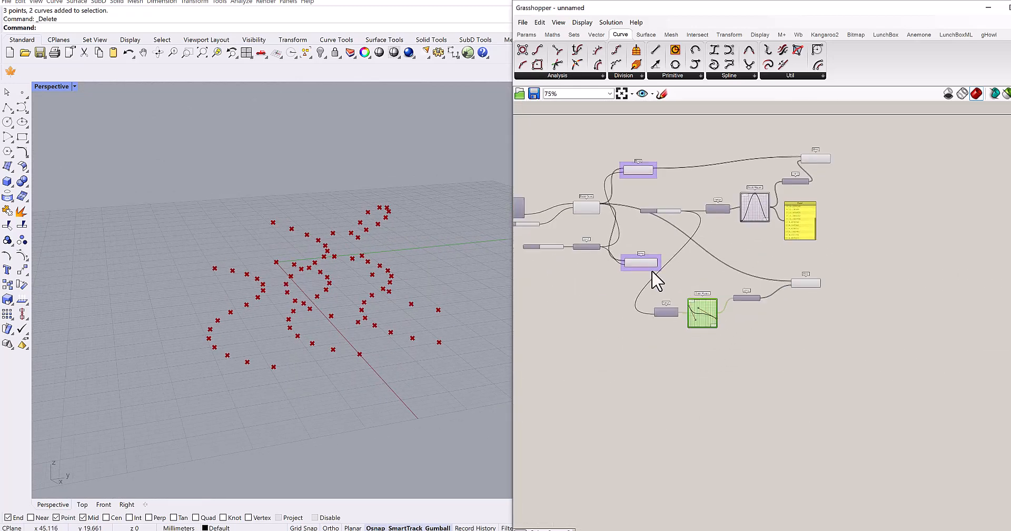
pyautogui.moveTo(643, 267); pyautogui.dragTo(625, 402)
pyautogui.scroll(3, 659, 358)
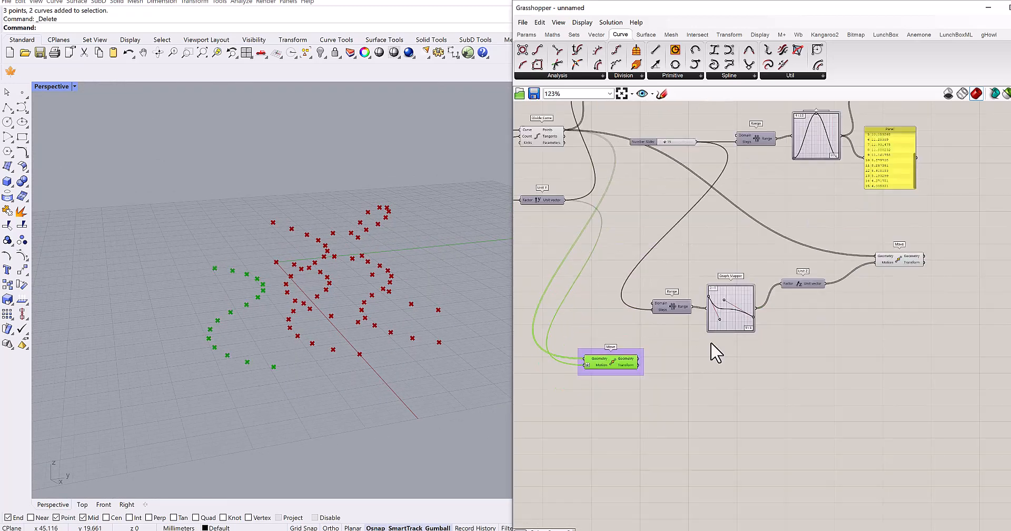
# - Add a new Move component and feed its Geometry input from the relocated Move's Geometry output
pyautogui.scroll(3, 717, 353)
pyautogui.doubleClick(771, 347)
pyautogui.write('move')
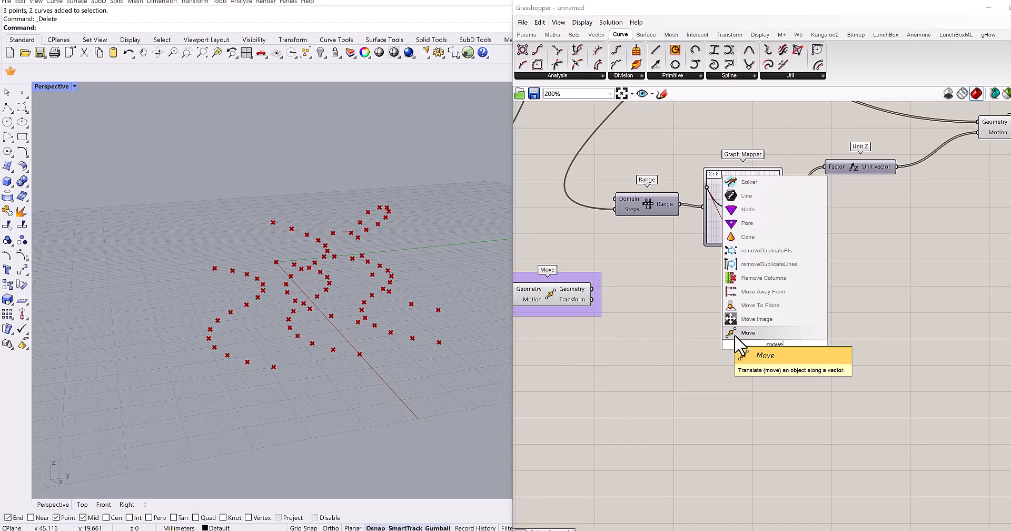
pyautogui.click(737, 336)
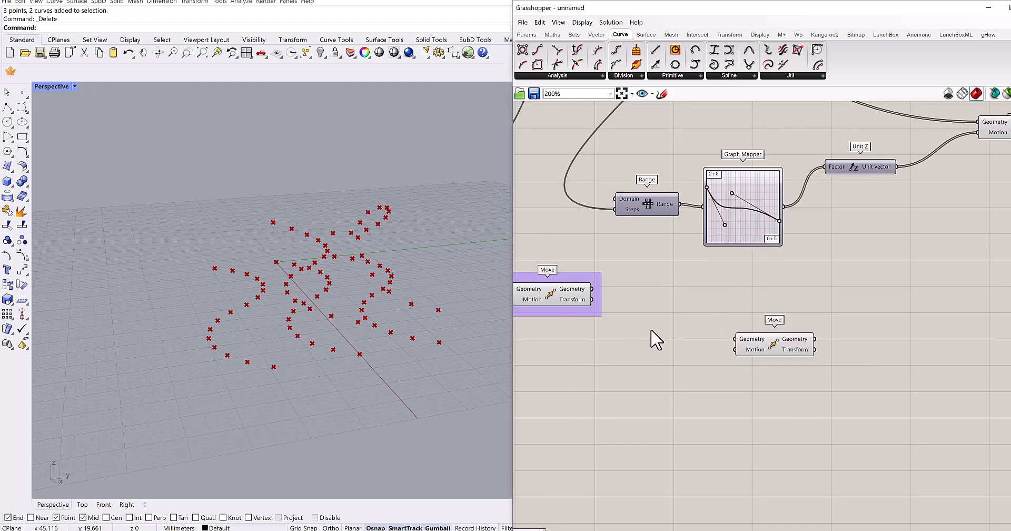
pyautogui.moveTo(634, 280); pyautogui.dragTo(773, 328)
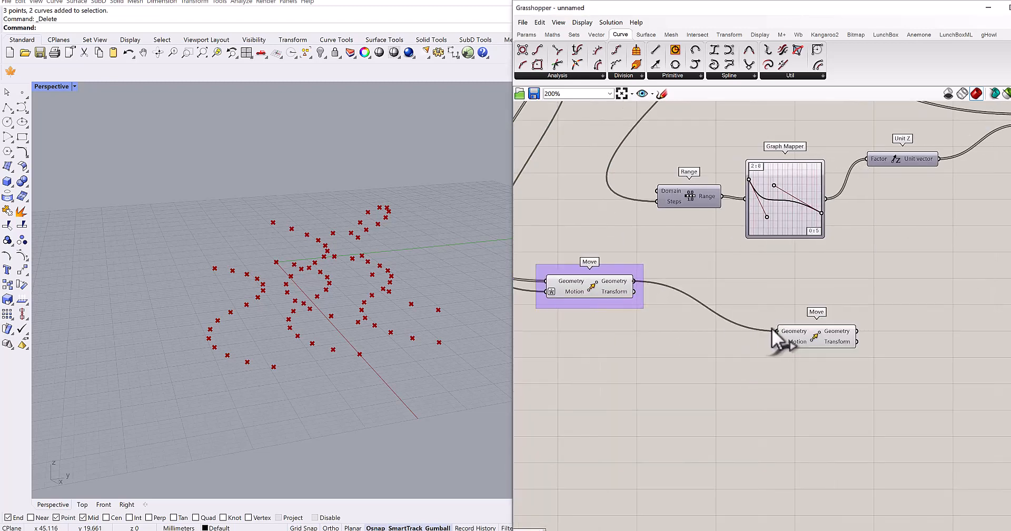
# - Add a Unit Z component beside the new Move and connect its vector to the Motion input
pyautogui.doubleClick(744, 361)
pyautogui.write('unit z')
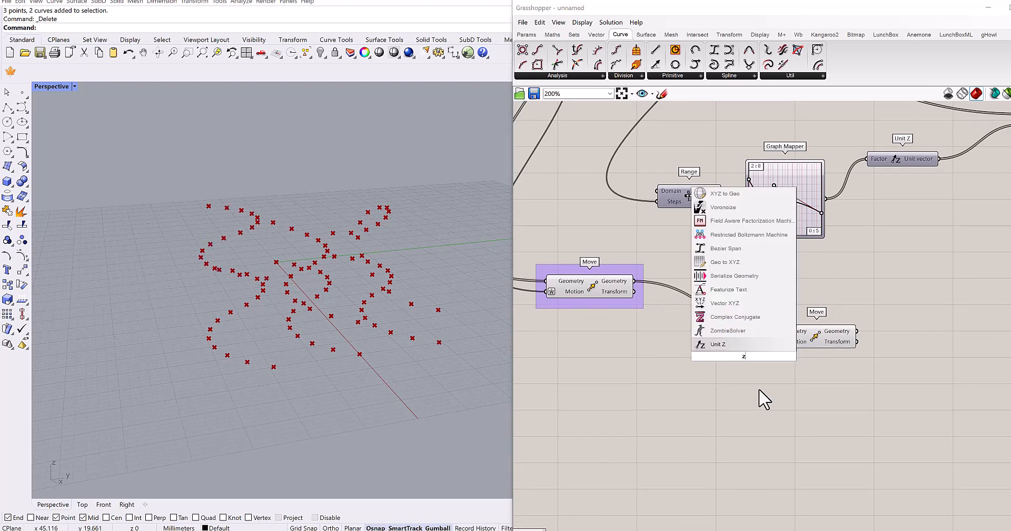
pyautogui.press('Return')
pyautogui.moveTo(743, 361); pyautogui.dragTo(729, 363)
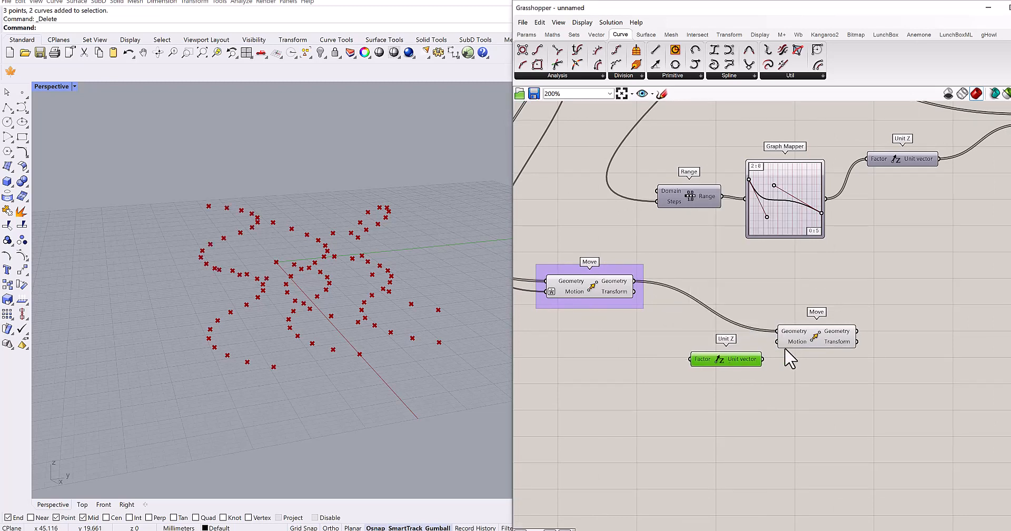
pyautogui.doubleClick(736, 413)
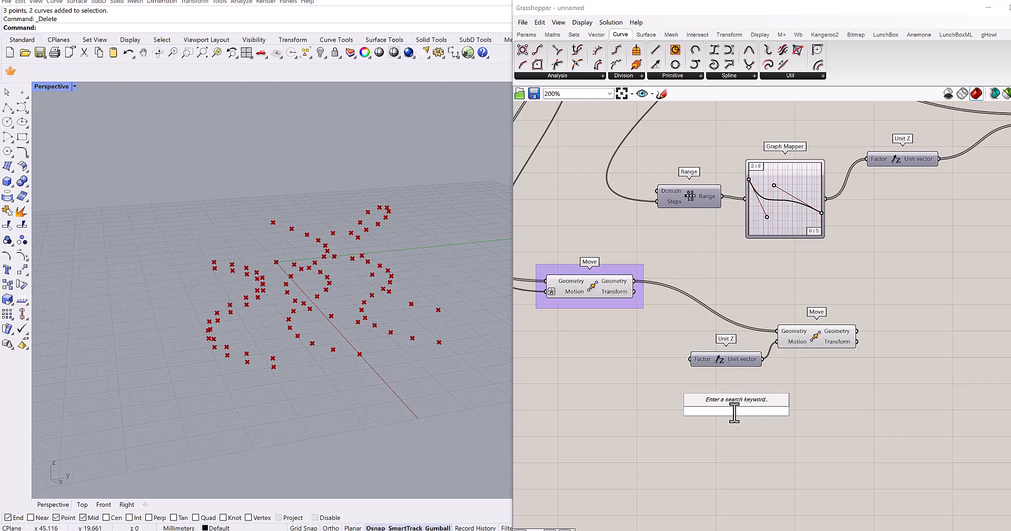
pyautogui.write('graph')
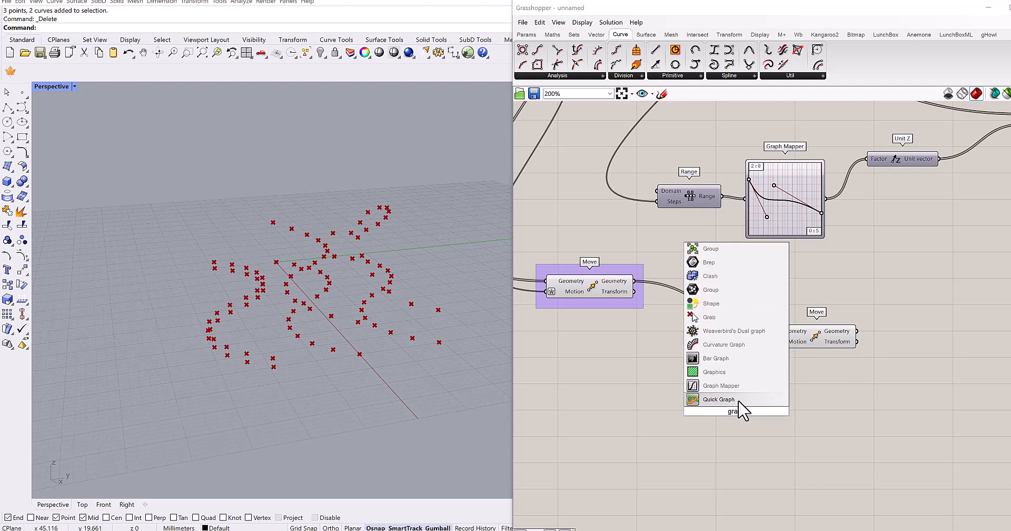
pyautogui.press('Up')
pyautogui.press('Up')
pyautogui.press('Return')
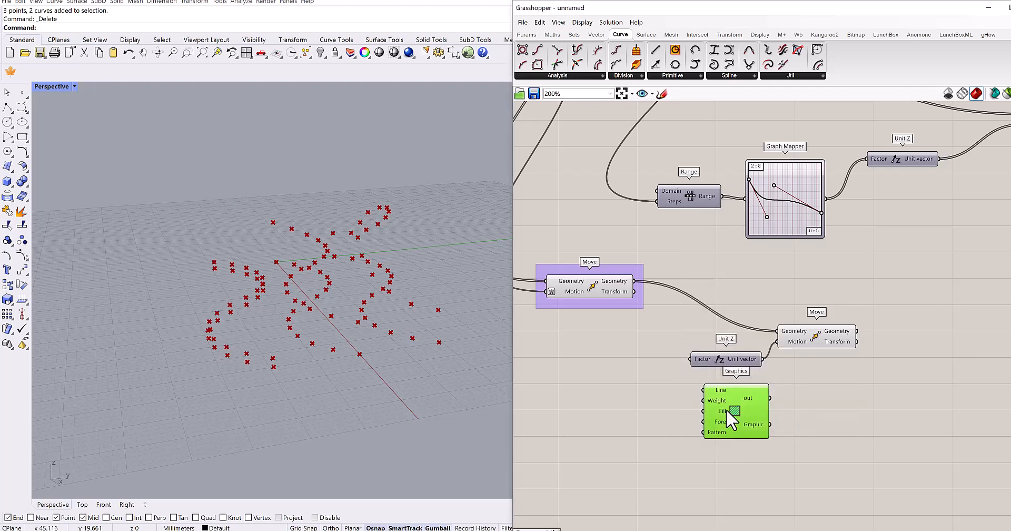
pyautogui.press('Delete')
# - Add a Graph Mapper with the Parabola graph type and connect its output to the new Unit Z's Factor
pyautogui.doubleClick(726, 410)
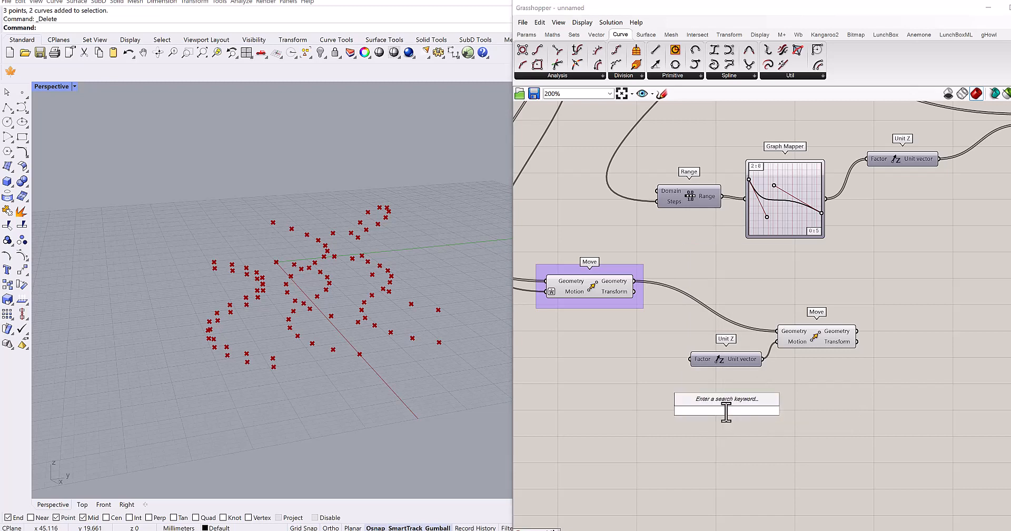
pyautogui.write('graph')
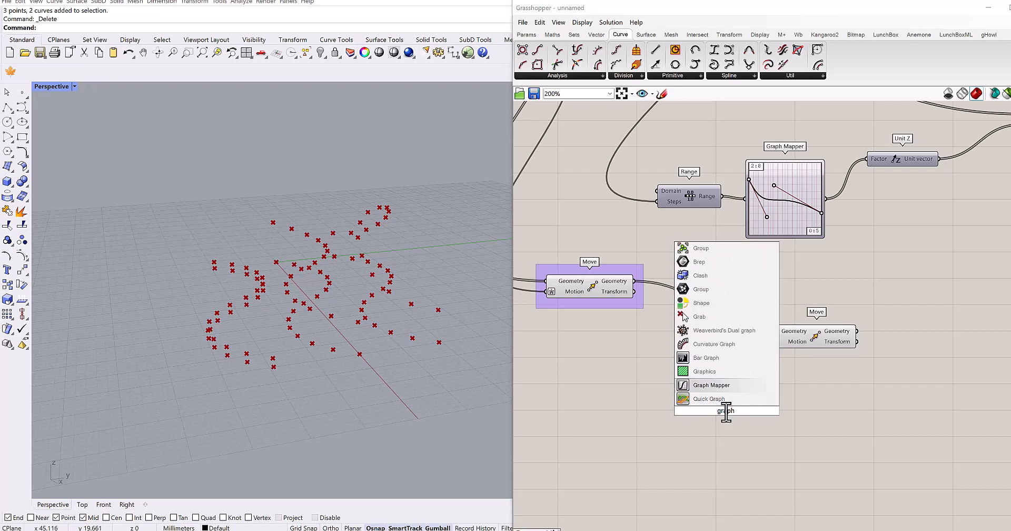
pyautogui.press('Return')
pyautogui.rightClick(723, 410)
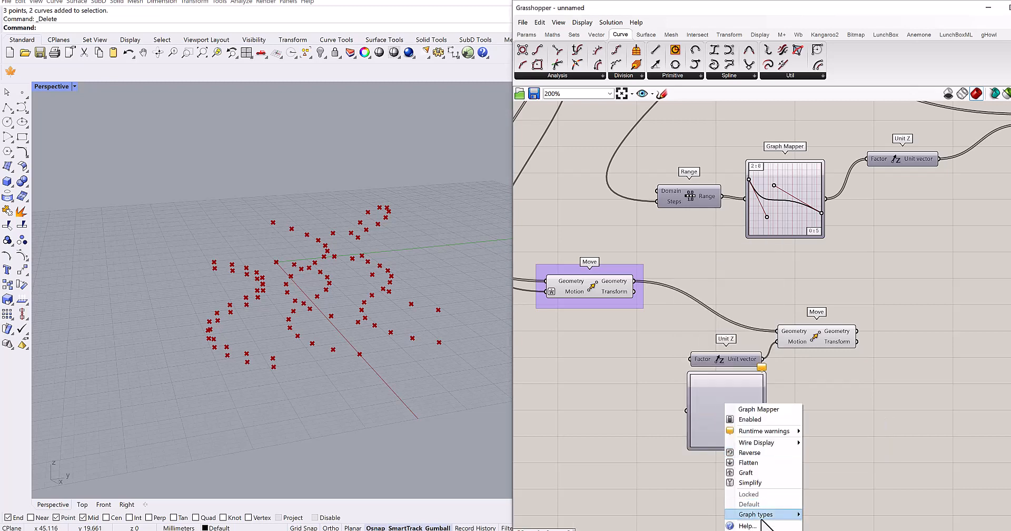
pyautogui.moveTo(762, 517)
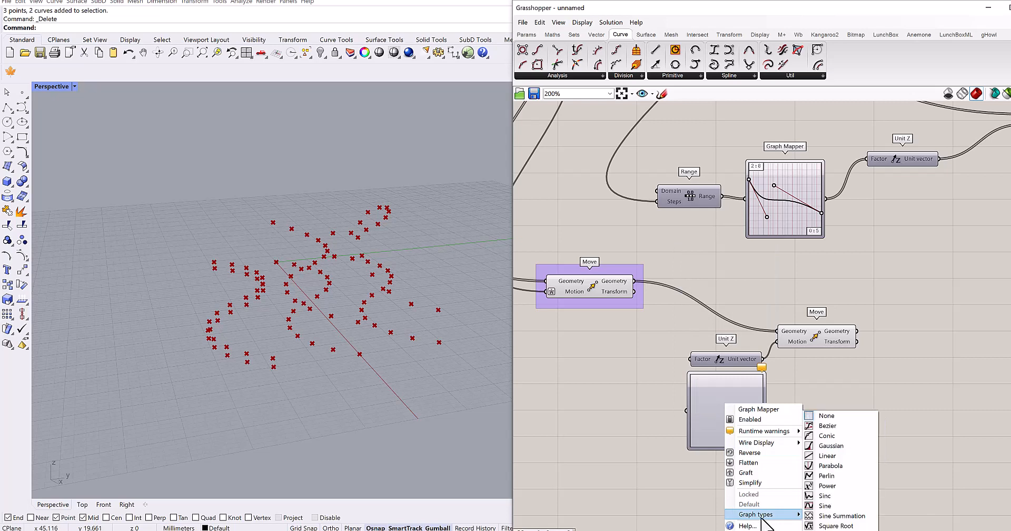
pyautogui.click(831, 466)
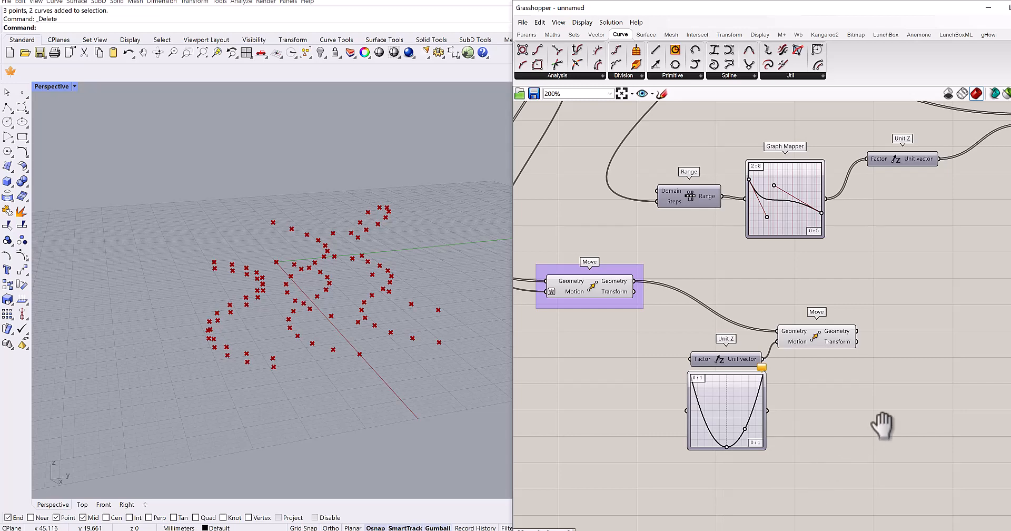
pyautogui.moveTo(880, 425); pyautogui.dragTo(951, 374, button='right')
pyautogui.moveTo(780, 368); pyautogui.dragTo(672, 357)
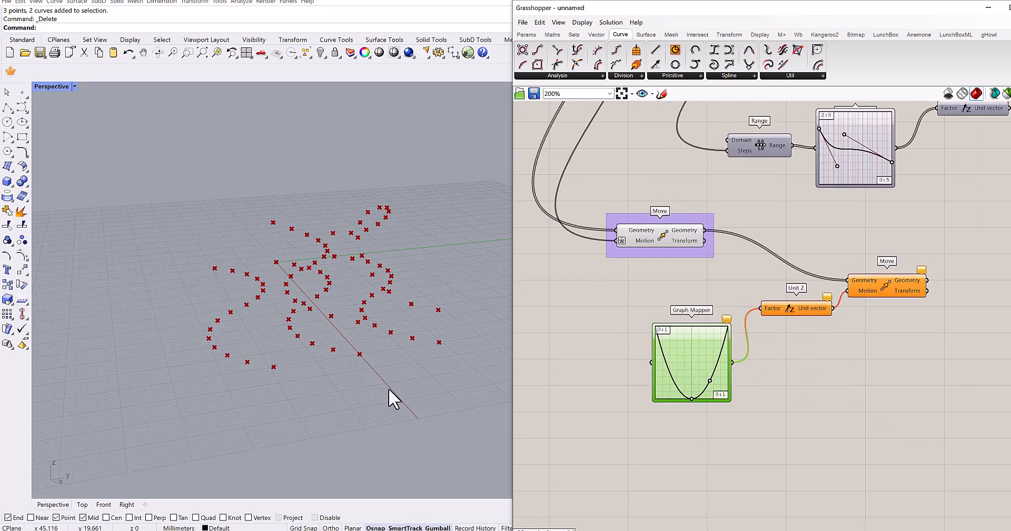
# - Add a Range component and connect its output to the Parabola Graph Mapper's input
pyautogui.moveTo(391, 388); pyautogui.dragTo(457, 295, button='right')
pyautogui.moveTo(750, 418); pyautogui.dragTo(790, 388, button='right')
pyautogui.moveTo(351, 362); pyautogui.dragTo(324, 363, button='right')
pyautogui.moveTo(583, 362); pyautogui.dragTo(668, 337, button='right')
pyautogui.scroll(-1, 668, 337)
pyautogui.doubleClick(665, 322)
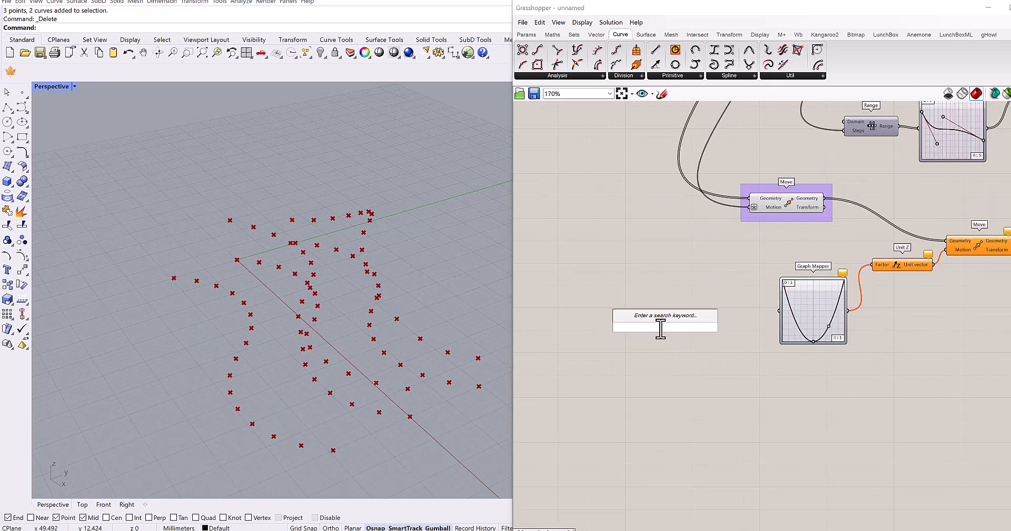
pyautogui.write('range')
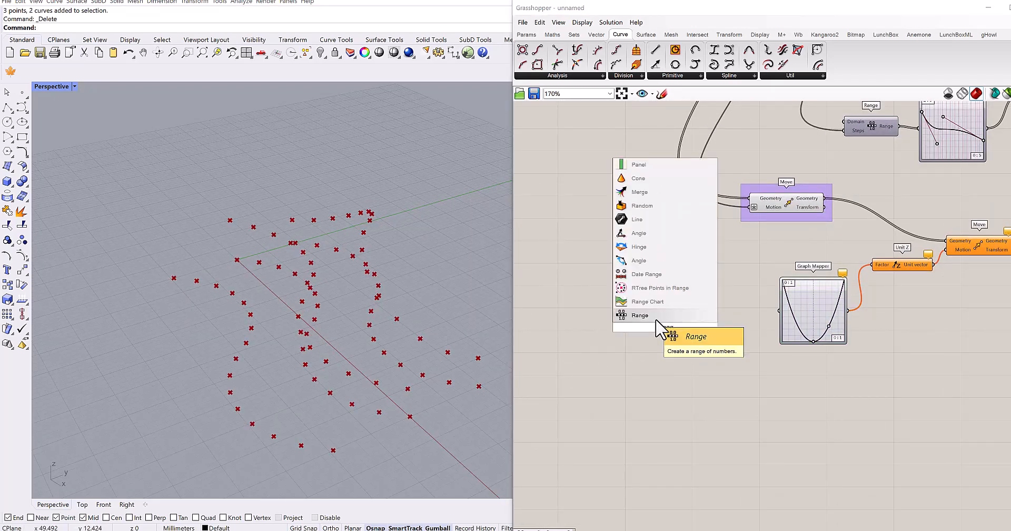
pyautogui.click(659, 316)
pyautogui.moveTo(695, 322); pyautogui.dragTo(757, 306)
pyautogui.scroll(3, 849, 334)
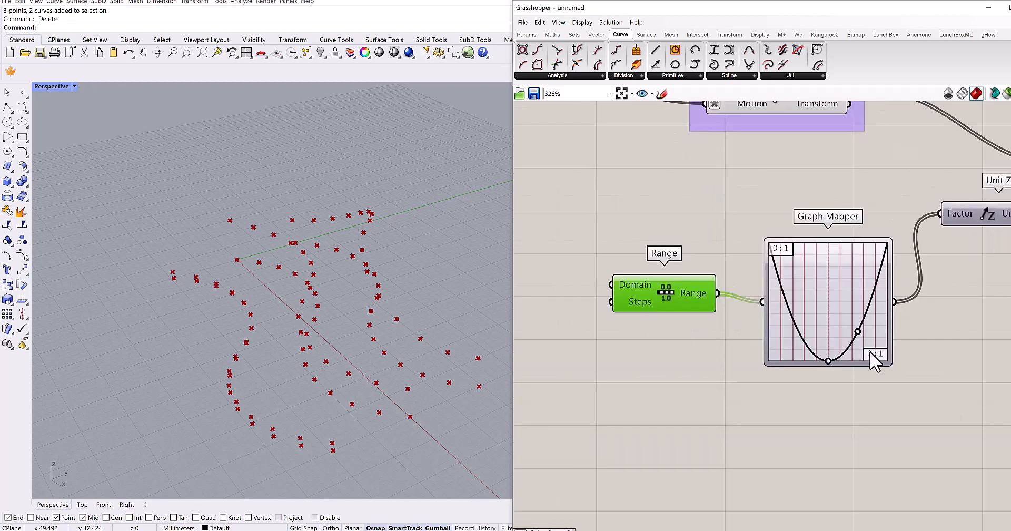
# - Add a number slider set to 15 and connect it to the Steps input of the Parabola mapper's Range
pyautogui.doubleClick(597, 326)
pyautogui.scroll(-6, 644, 390)
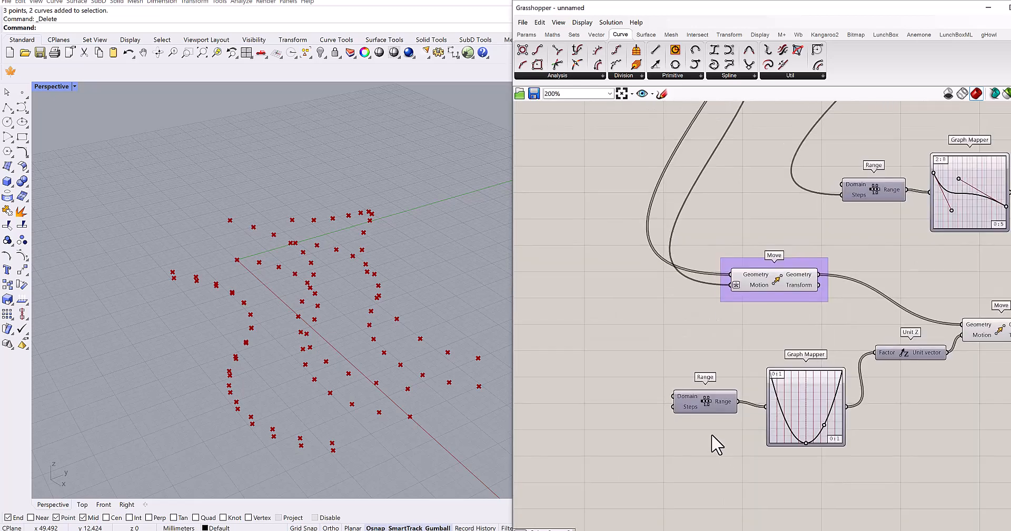
pyautogui.scroll(4, 670, 370)
pyautogui.doubleClick(669, 359)
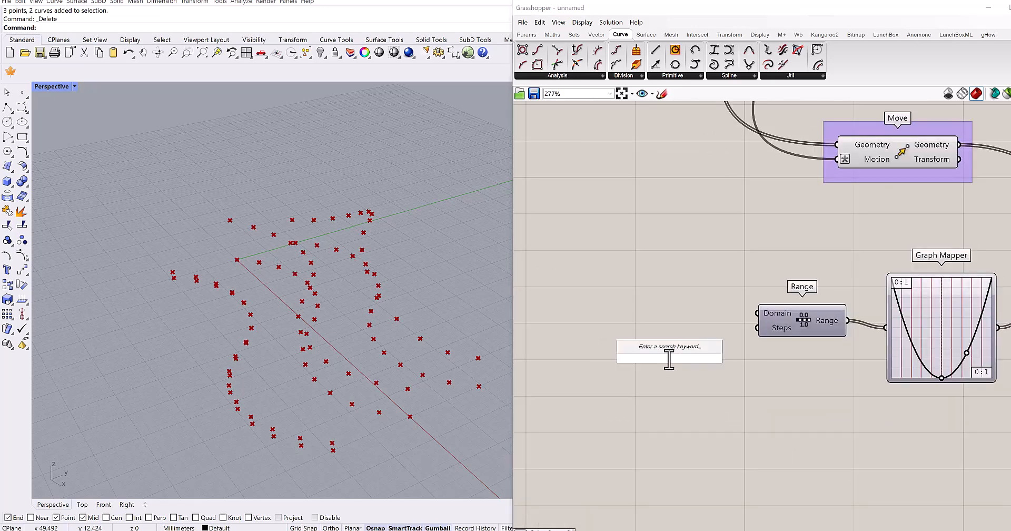
pyautogui.write('15')
pyautogui.press('Return')
pyautogui.moveTo(707, 358); pyautogui.dragTo(758, 328)
pyautogui.moveTo(872, 375); pyautogui.dragTo(723, 384, button='right')
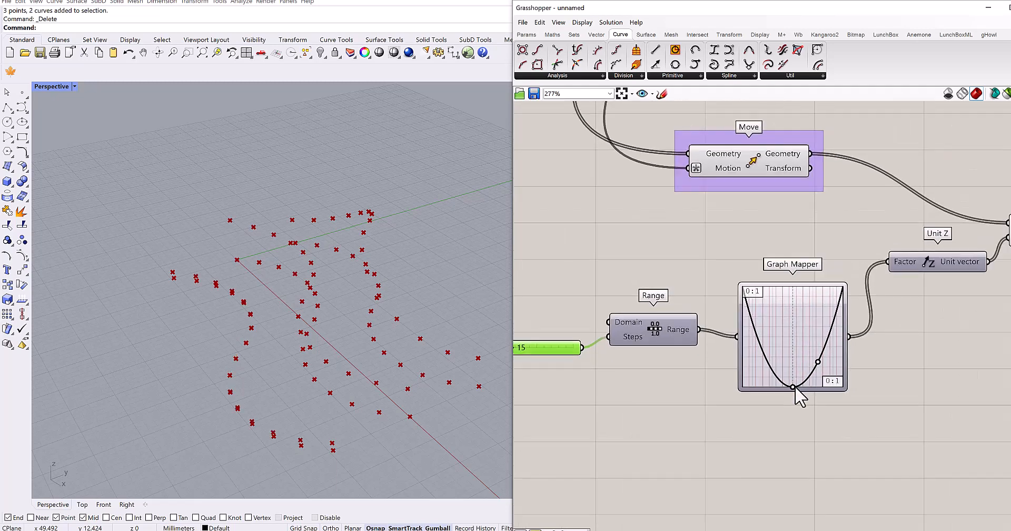
# - Set the Parabola Graph Mapper's lower Y limit to 4, enter a new upper Y limit, and accept the graph settings
pyautogui.doubleClick(788, 333)
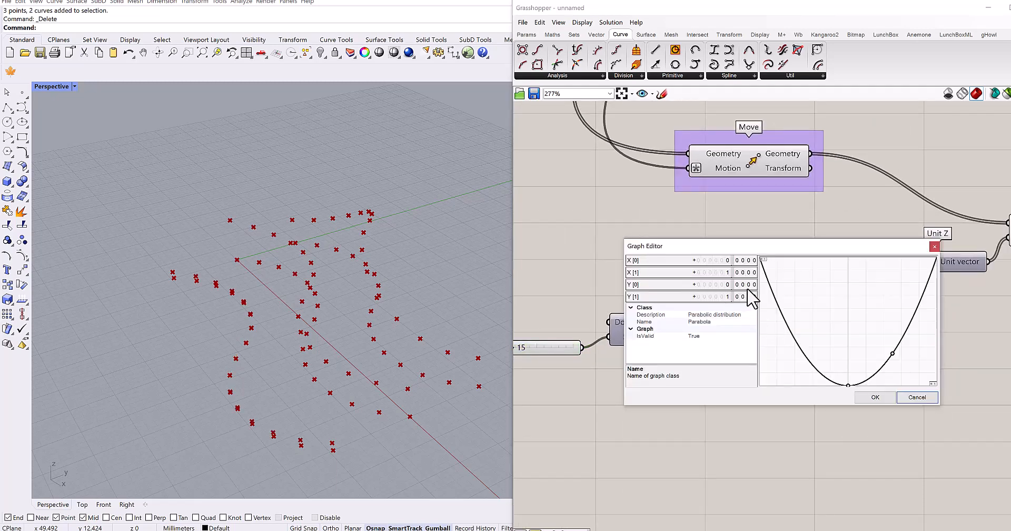
pyautogui.doubleClick(725, 285)
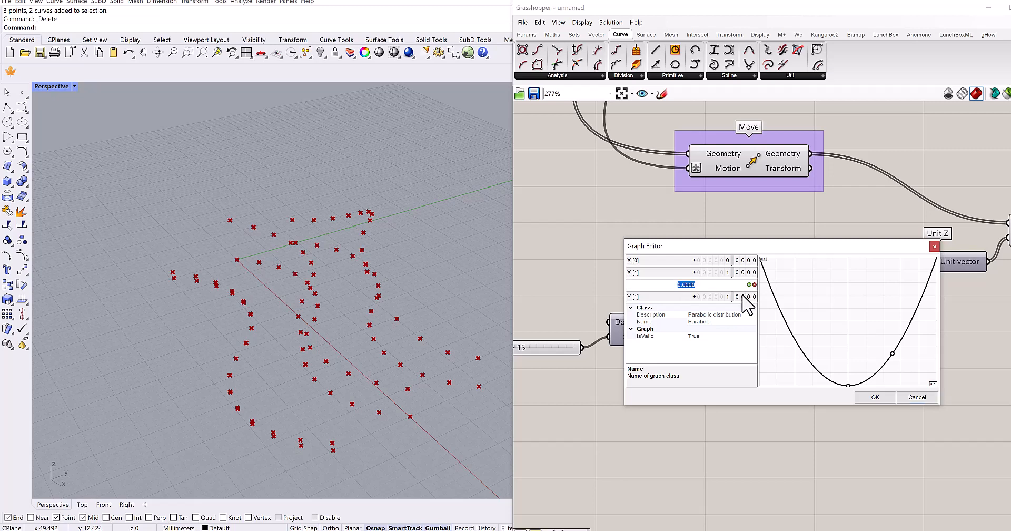
pyautogui.press('Return')
pyautogui.doubleClick(718, 297)
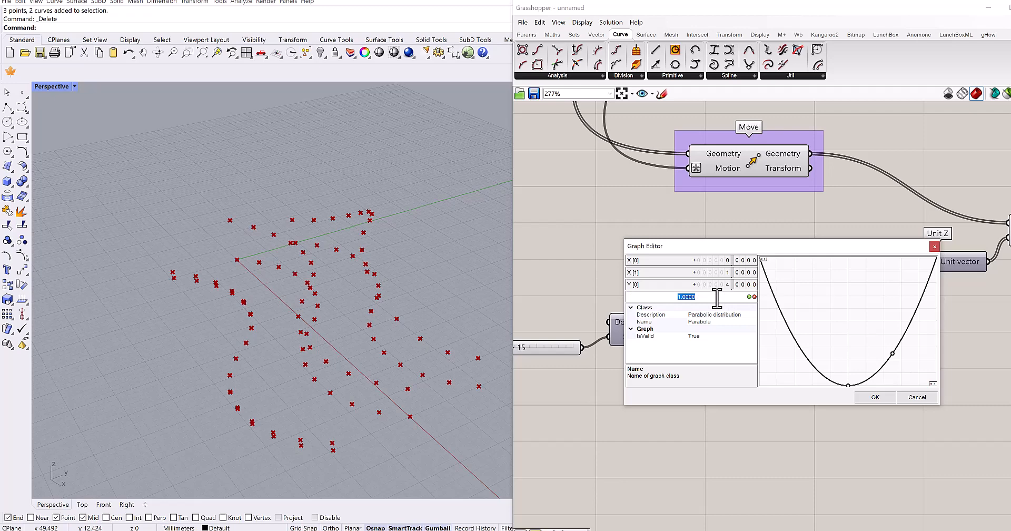
pyautogui.click(870, 398)
pyautogui.moveTo(790, 395); pyautogui.dragTo(709, 397, button='right')
pyautogui.moveTo(373, 317); pyautogui.dragTo(375, 333, button='right')
pyautogui.moveTo(775, 287); pyautogui.dragTo(696, 330, button='right')
pyautogui.scroll(-5, 701, 340)
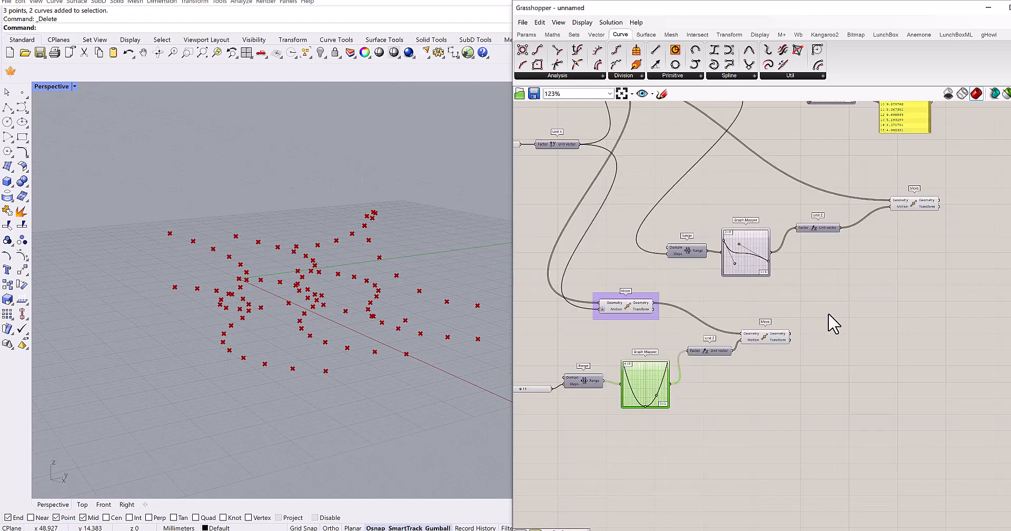
pyautogui.click(685, 376)
# - Put the Z-direction Move driven by the sine Graph Mapper into its own group
pyautogui.moveTo(829, 341); pyautogui.dragTo(854, 181, button='right')
pyautogui.moveTo(877, 145); pyautogui.dragTo(767, 208)
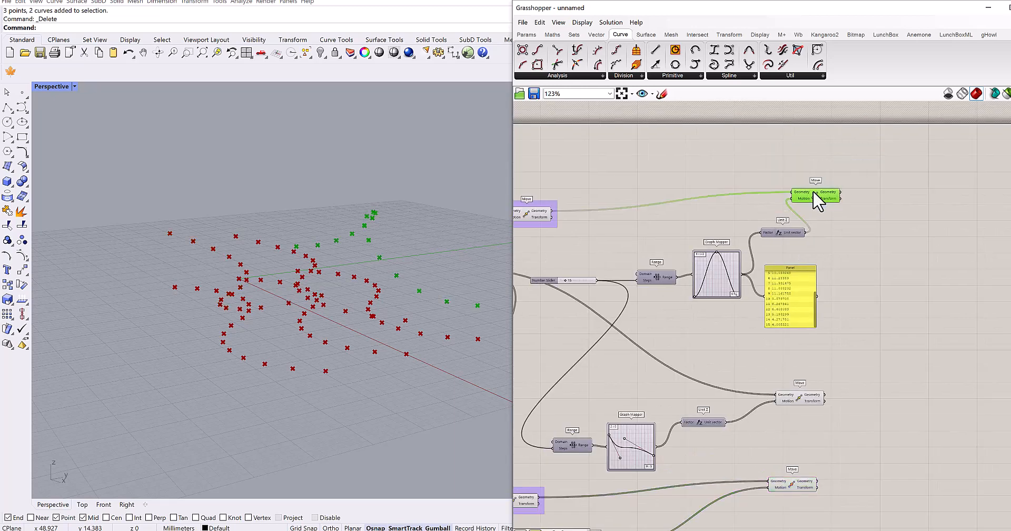
pyautogui.press('space')
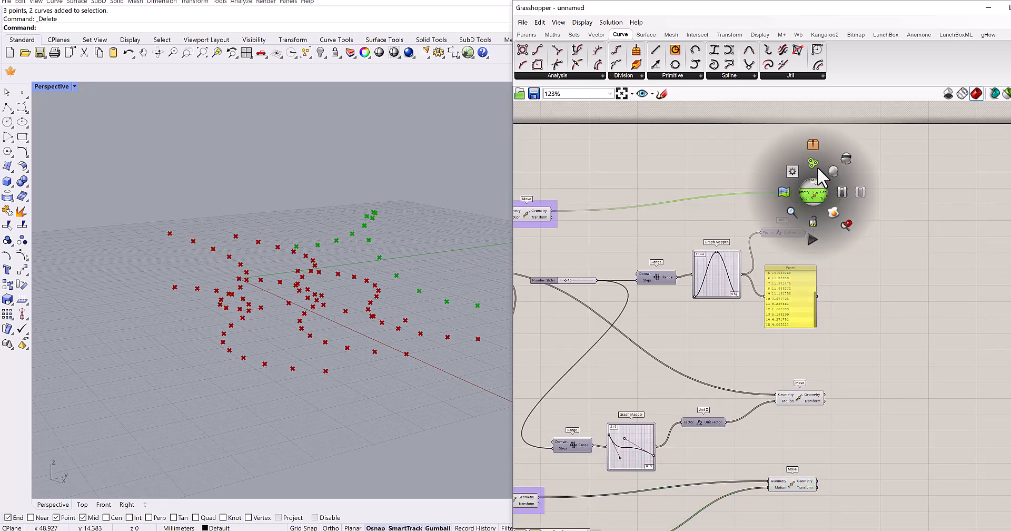
pyautogui.click(816, 166)
# - Put the Z-direction Move driven by the Bezier Graph Mapper into its own group
pyautogui.moveTo(877, 276); pyautogui.dragTo(851, 186, button='right')
pyautogui.moveTo(823, 278); pyautogui.dragTo(773, 329)
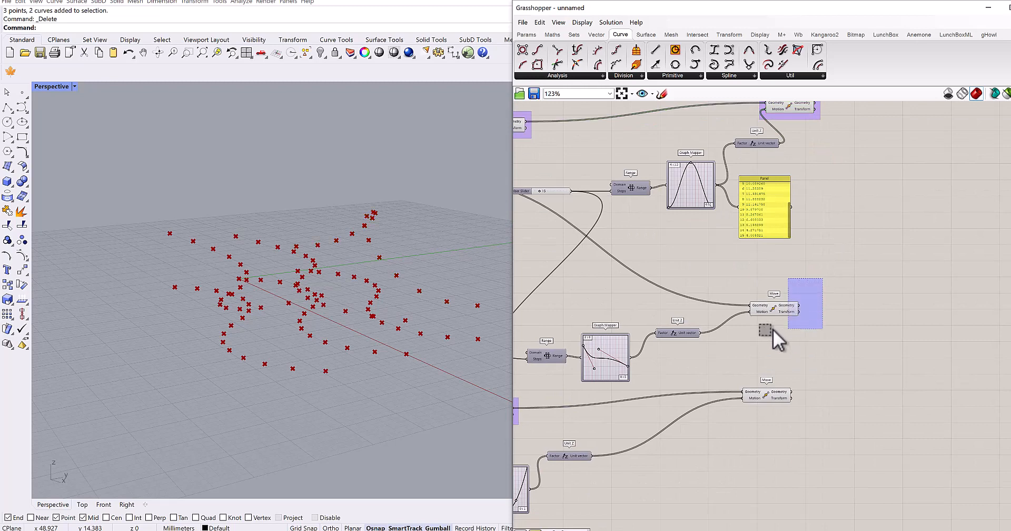
pyautogui.click(784, 311)
pyautogui.scroll(2, 777, 306)
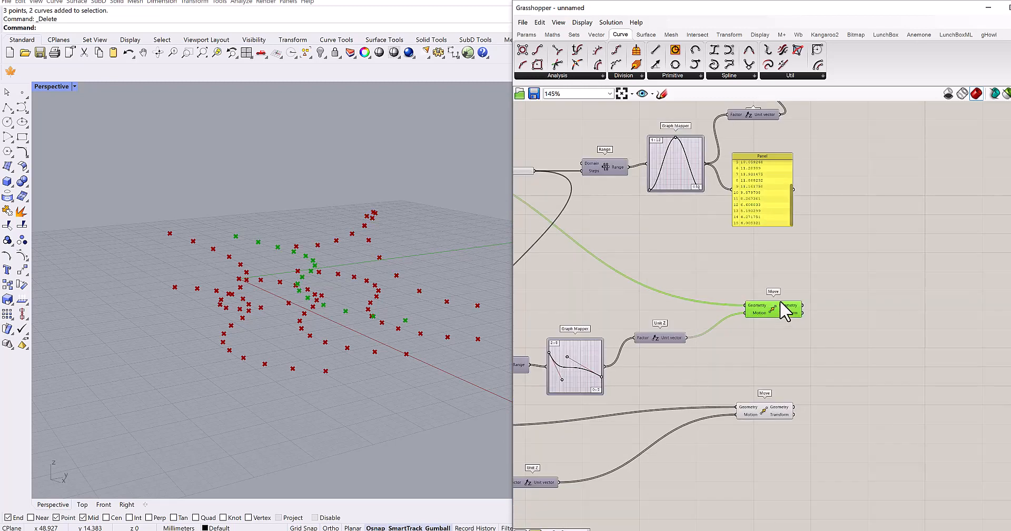
pyautogui.middleClick(777, 308)
pyautogui.click(777, 279)
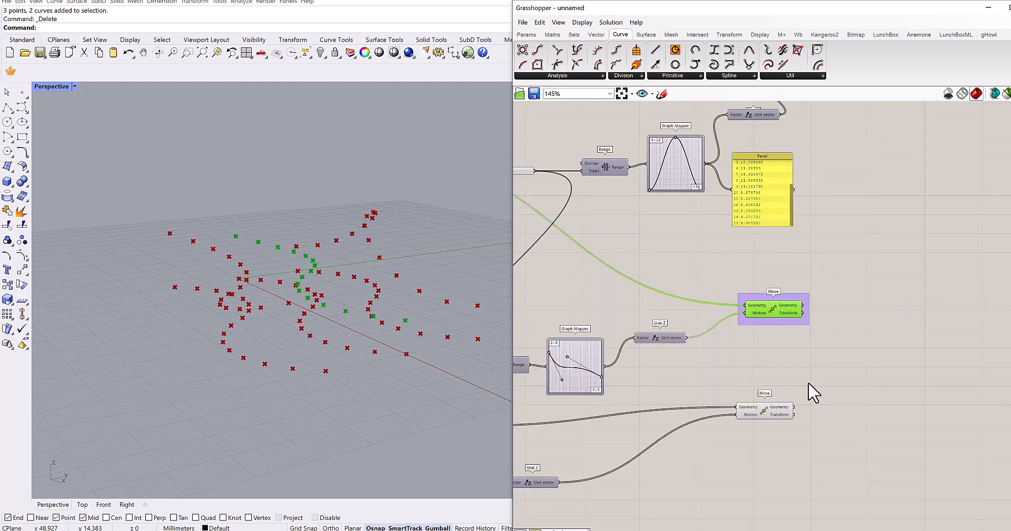
# - Put the Z-direction Move driven by the Parabola Graph Mapper into its own group
pyautogui.moveTo(809, 382); pyautogui.dragTo(730, 432)
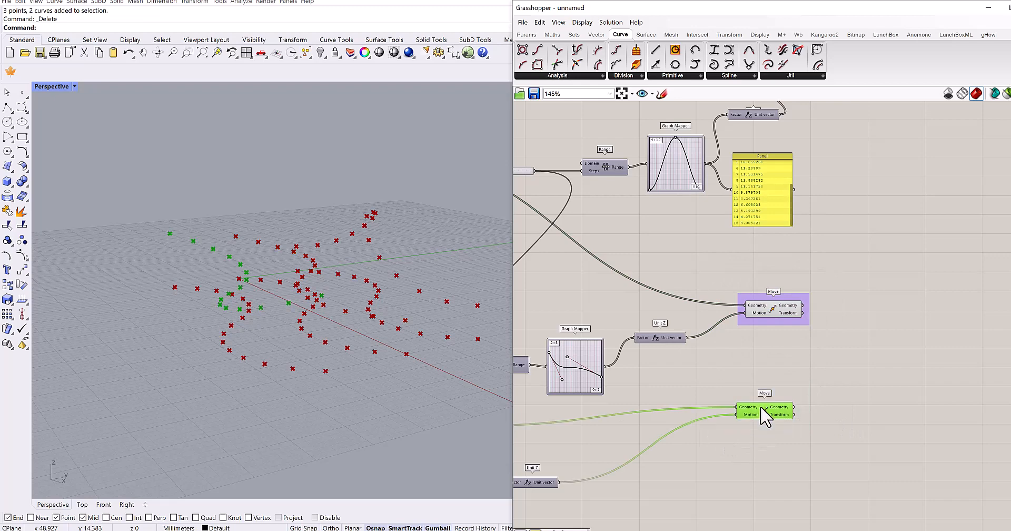
pyautogui.middleClick(766, 409)
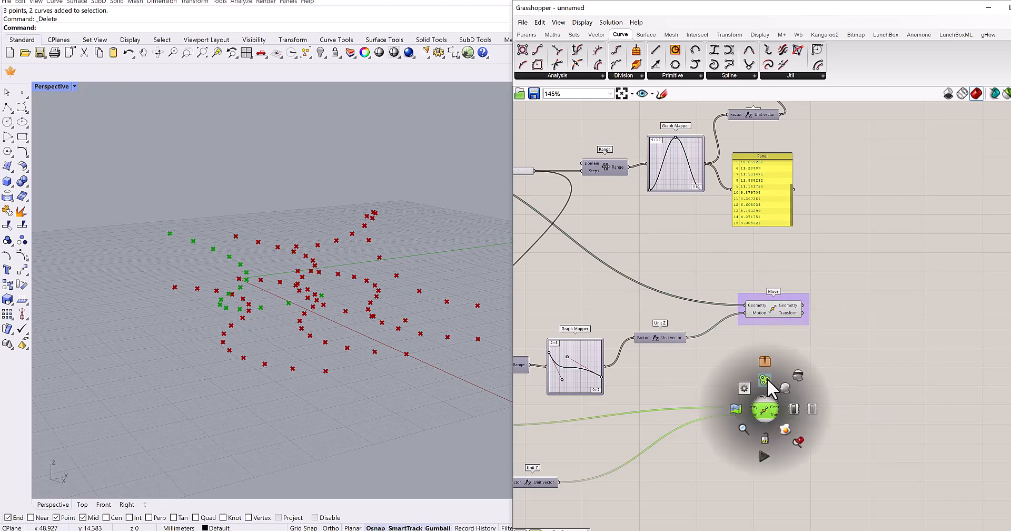
pyautogui.click(767, 380)
# - Turn off the viewport preview of the Divide Curve component
pyautogui.moveTo(767, 384); pyautogui.dragTo(871, 328, button='right')
pyautogui.scroll(-3, 817, 350)
pyautogui.moveTo(768, 345); pyautogui.dragTo(852, 358, button='right')
pyautogui.scroll(2, 725, 233)
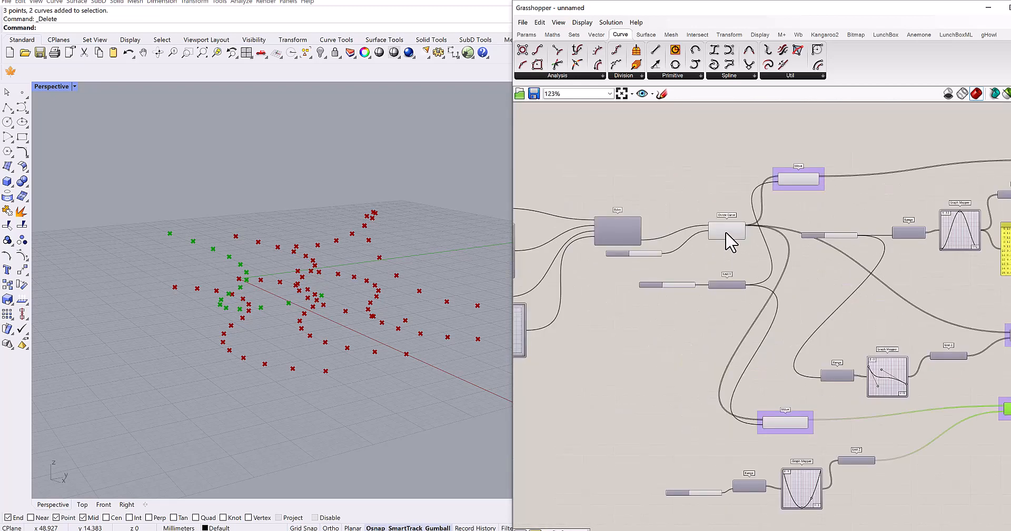
pyautogui.click(730, 234)
pyautogui.moveTo(704, 308); pyautogui.dragTo(657, 336, button='right')
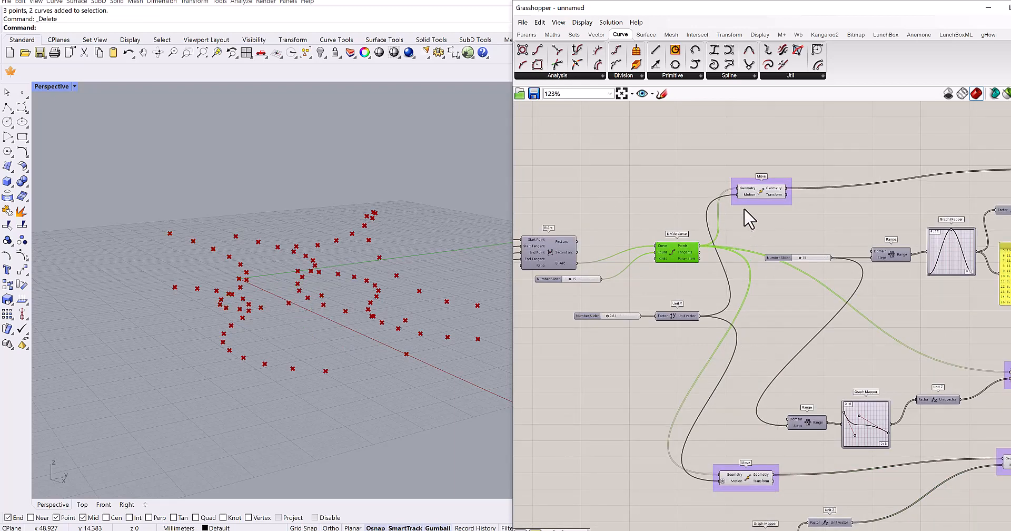
# - Toggle the preview of the two Y-direction Move components off and on to identify their point rows
pyautogui.click(746, 197)
pyautogui.hotkey('ctrl', 'q')
pyautogui.moveTo(763, 320); pyautogui.dragTo(749, 258, button='right')
pyautogui.click(733, 422)
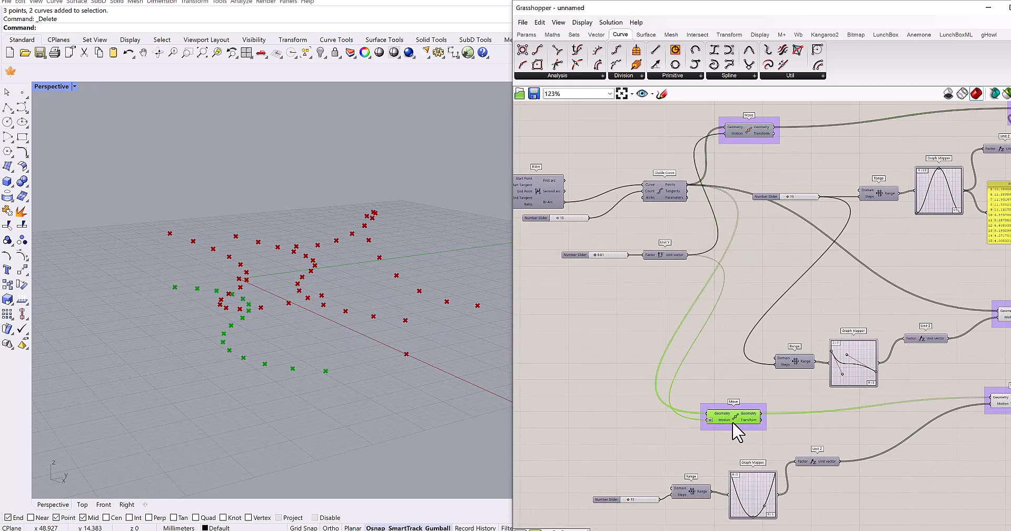
pyautogui.moveTo(733, 416); pyautogui.dragTo(715, 363, button='right')
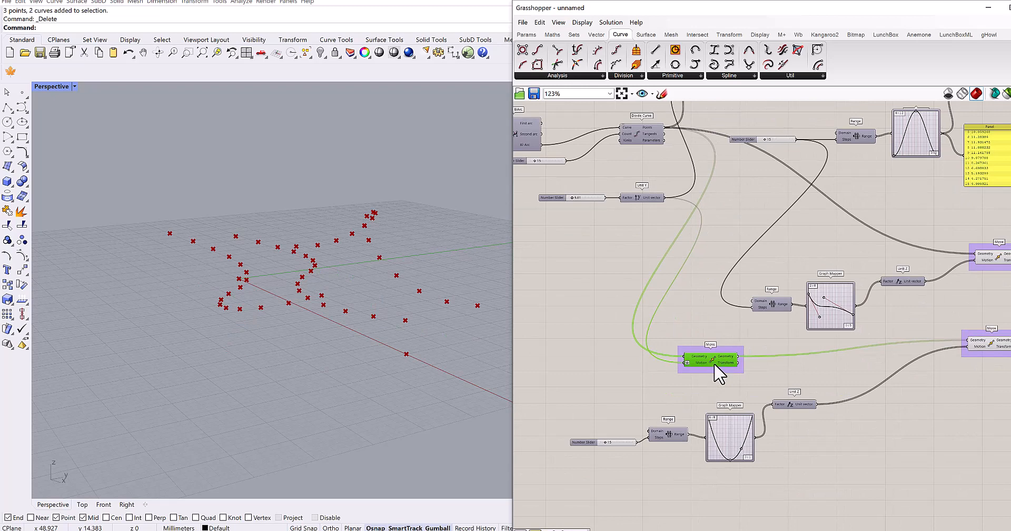
pyautogui.moveTo(715, 239); pyautogui.dragTo(707, 376, button='right')
pyautogui.click(718, 206)
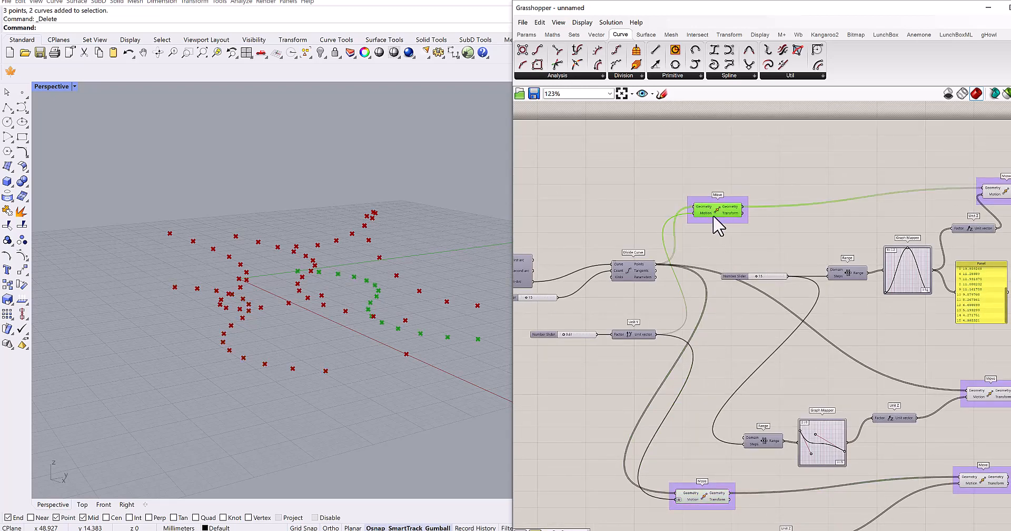
pyautogui.scroll(-4, 723, 262)
pyautogui.scroll(3, 716, 326)
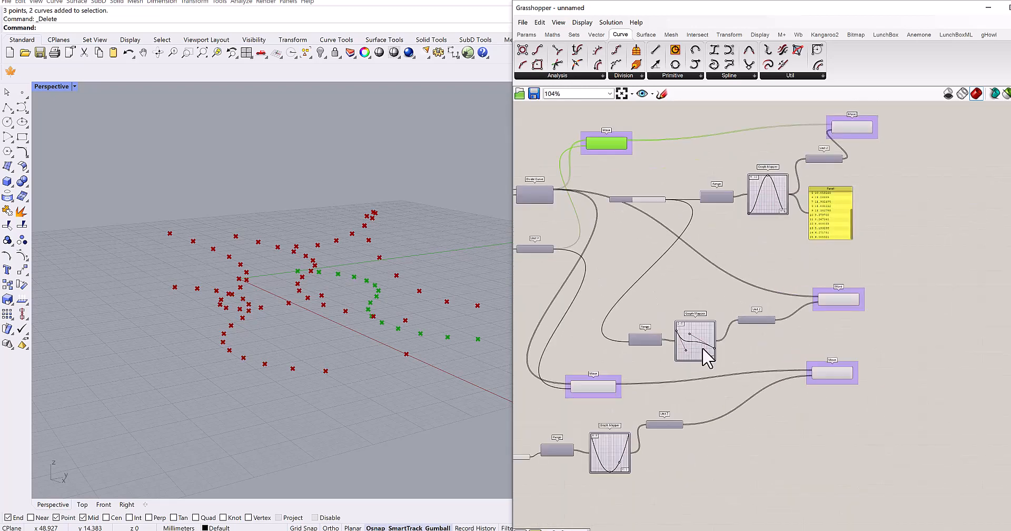
# - Add an Interpolate curve component above the sine row's Move and make four copies of it
pyautogui.moveTo(356, 330); pyautogui.dragTo(362, 365, button='right')
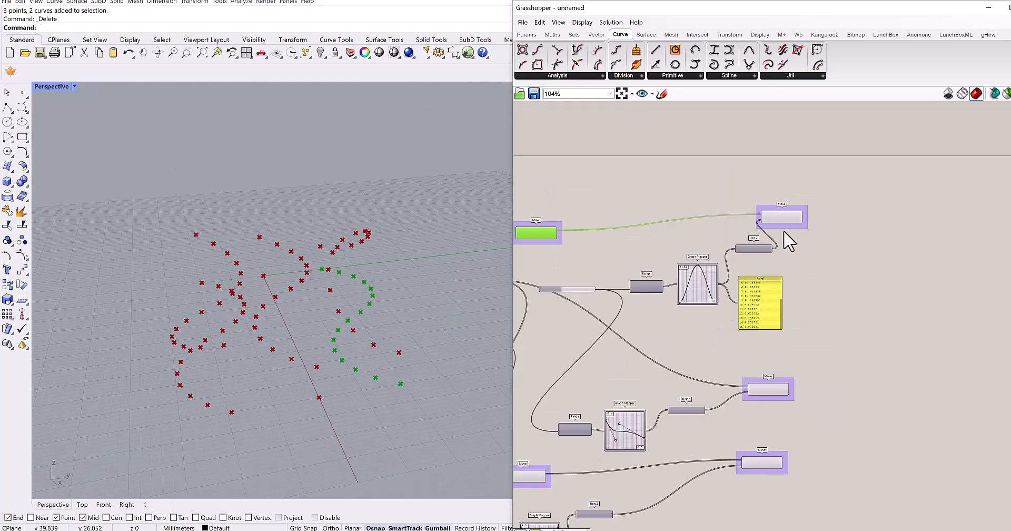
pyautogui.scroll(3, 791, 235)
pyautogui.doubleClick(785, 182)
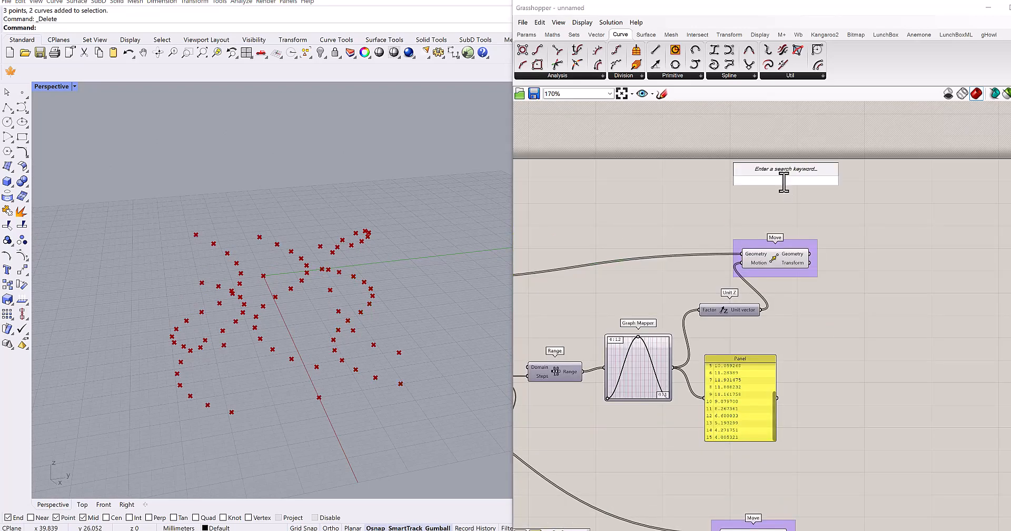
pyautogui.write('interpol')
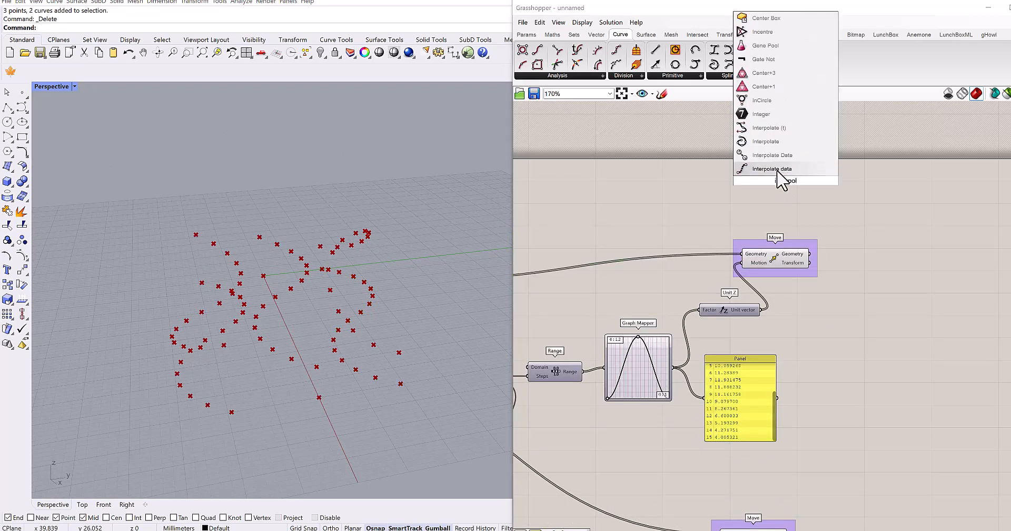
pyautogui.click(771, 141)
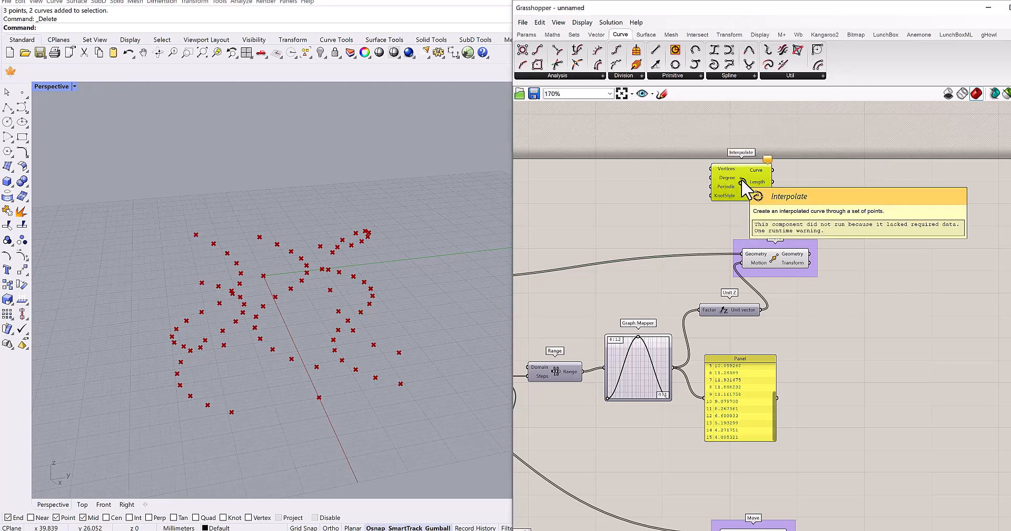
pyautogui.hotkey('ctrl', 'c')
pyautogui.hotkey('ctrl', 'v')
pyautogui.hotkey('ctrl', 'v')
pyautogui.hotkey('ctrl', 'v')
pyautogui.hotkey('ctrl', 'v')
# - Connect the upper Y-direction Move's Geometry to the first Interpolate's Vertices and place that component above the stacked copies
pyautogui.moveTo(754, 191); pyautogui.dragTo(582, 183)
pyautogui.moveTo(583, 182); pyautogui.dragTo(772, 195, button='right')
pyautogui.click(554, 299)
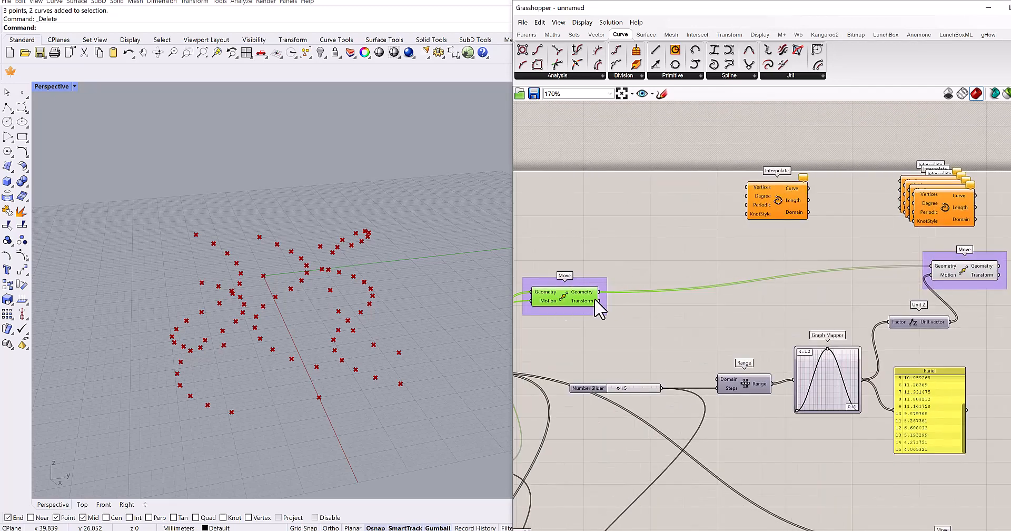
pyautogui.moveTo(639, 273); pyautogui.dragTo(660, 259, button='right')
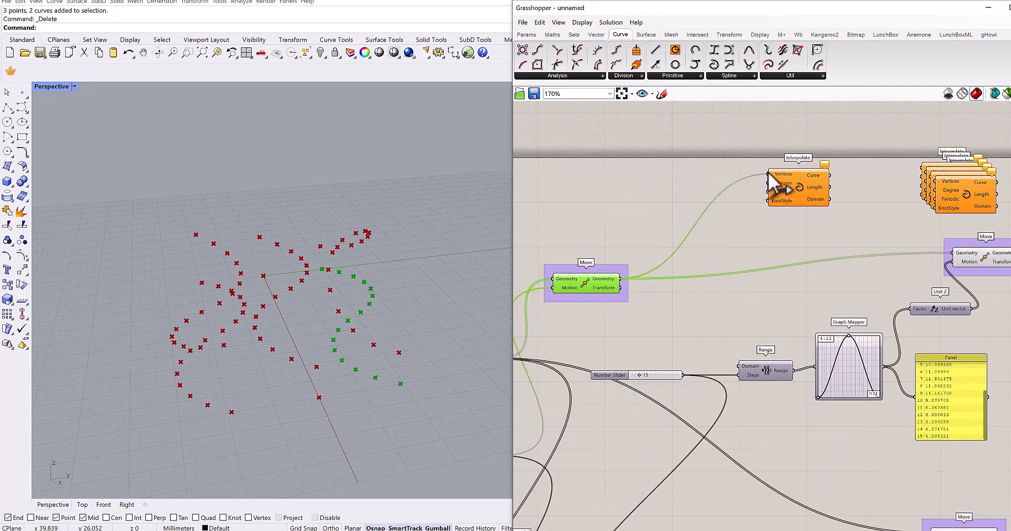
pyautogui.moveTo(812, 230); pyautogui.dragTo(658, 295, button='right')
pyautogui.moveTo(643, 253); pyautogui.dragTo(909, 192)
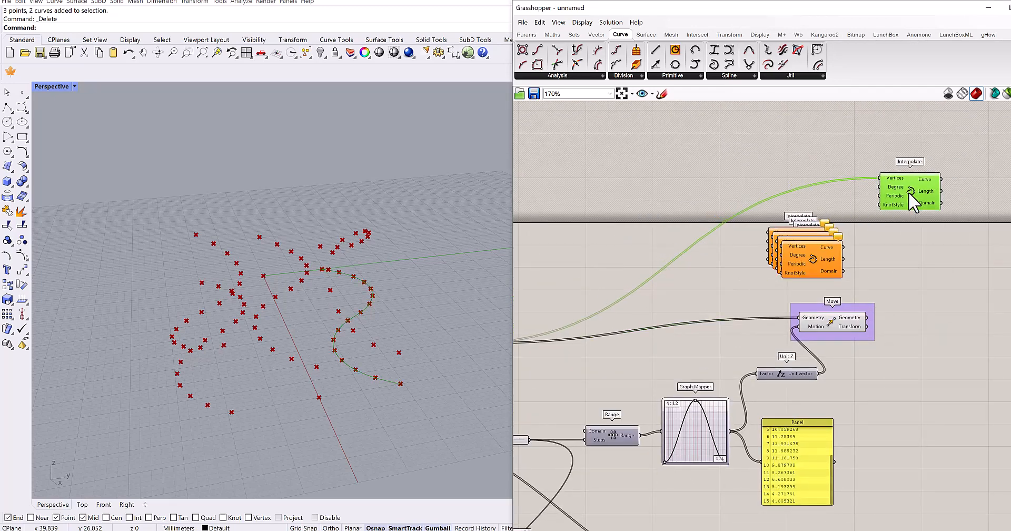
# - Place an Interpolate copy beside the sine row's Z-direction Move and connect the Move's Geometry to its Vertices
pyautogui.moveTo(834, 281); pyautogui.dragTo(757, 246, button='right')
pyautogui.click(762, 290)
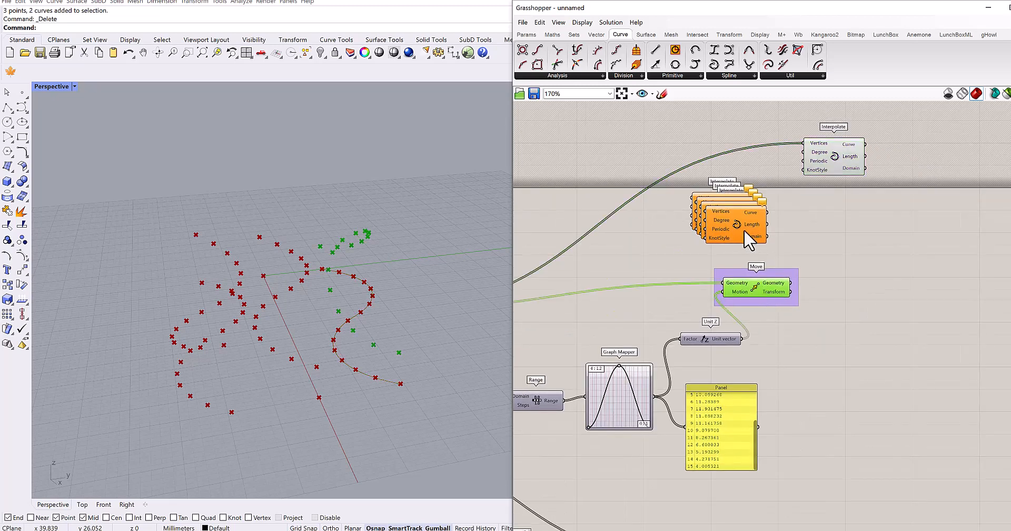
pyautogui.moveTo(750, 235); pyautogui.dragTo(877, 305)
pyautogui.moveTo(790, 283); pyautogui.dragTo(875, 303)
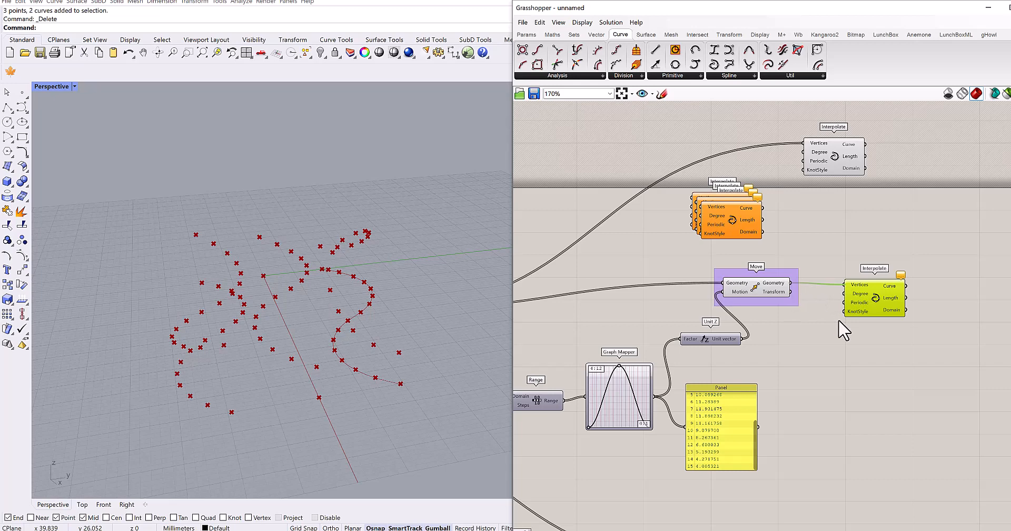
# - Place another Interpolate copy beside the Bezier row's Z-direction Move and connect the Move's Geometry to its Vertices
pyautogui.moveTo(826, 299); pyautogui.dragTo(836, 241, button='right')
pyautogui.moveTo(739, 161); pyautogui.dragTo(862, 347)
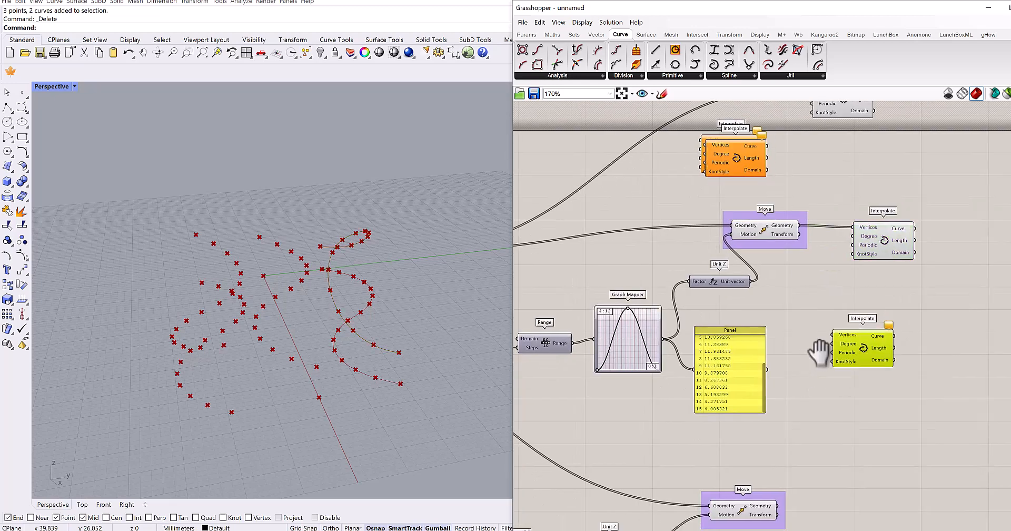
pyautogui.moveTo(819, 352); pyautogui.dragTo(857, 314, button='right')
pyautogui.moveTo(602, 312); pyautogui.dragTo(563, 254, button='right')
pyautogui.scroll(-2, 657, 298)
pyautogui.click(810, 376)
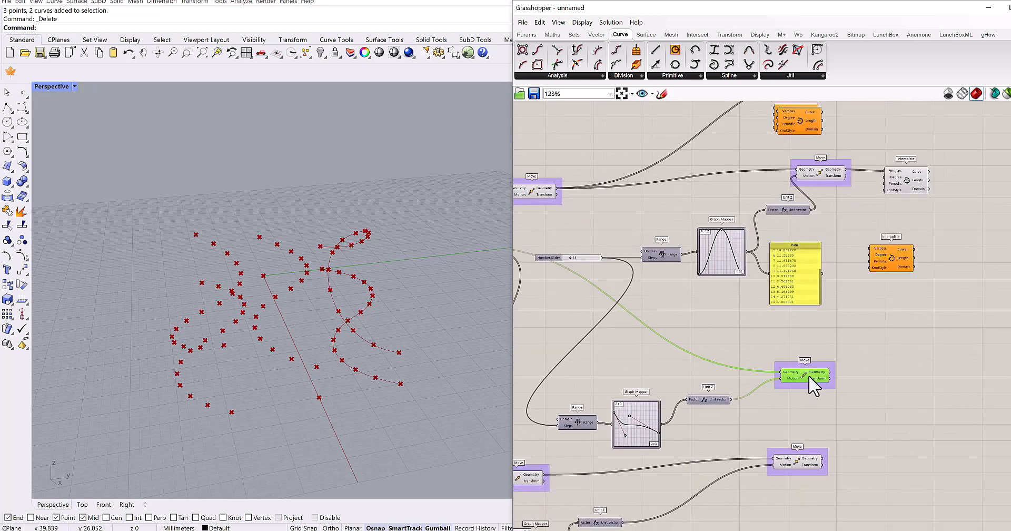
pyautogui.moveTo(717, 365); pyautogui.dragTo(614, 357, button='right')
pyautogui.moveTo(346, 358); pyautogui.dragTo(363, 364, button='right')
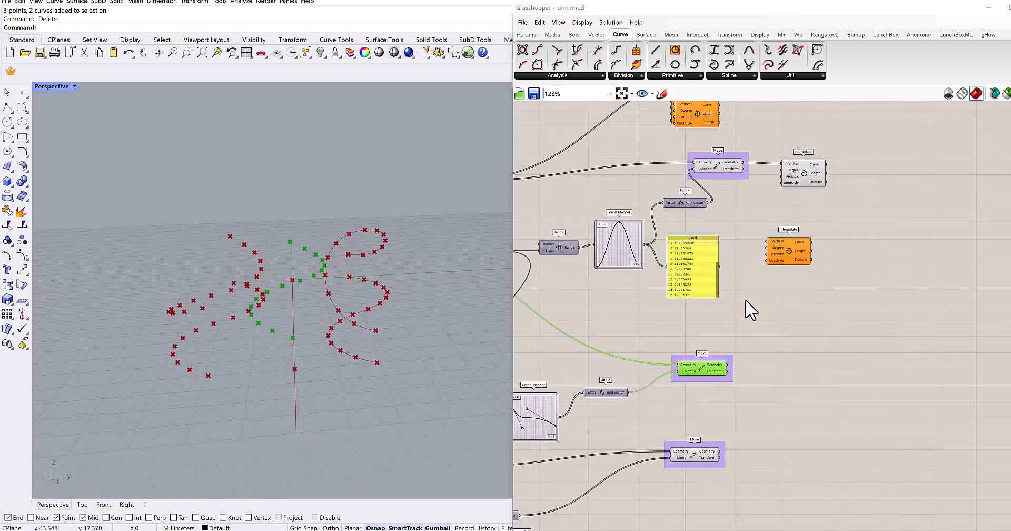
pyautogui.moveTo(785, 261); pyautogui.dragTo(764, 375)
pyautogui.scroll(3, 743, 358)
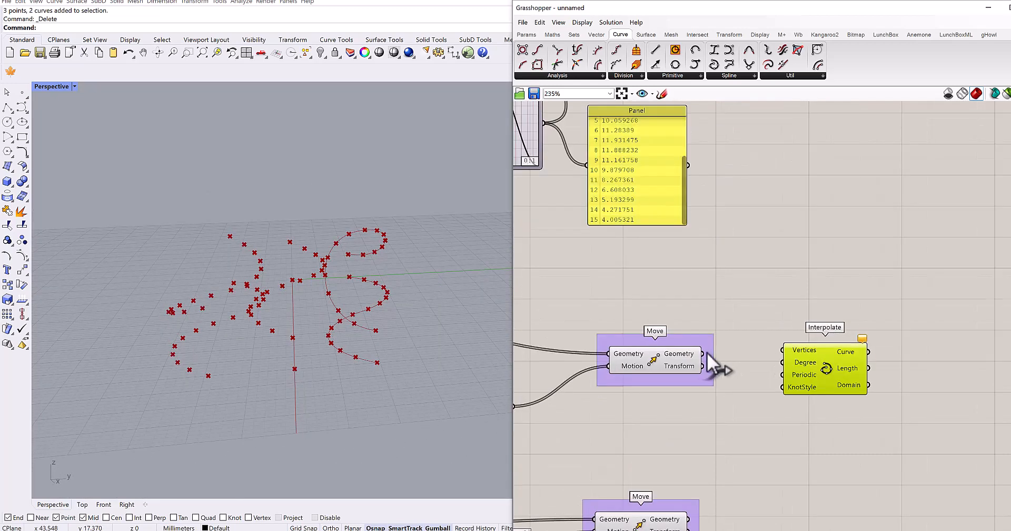
pyautogui.scroll(-5, 806, 340)
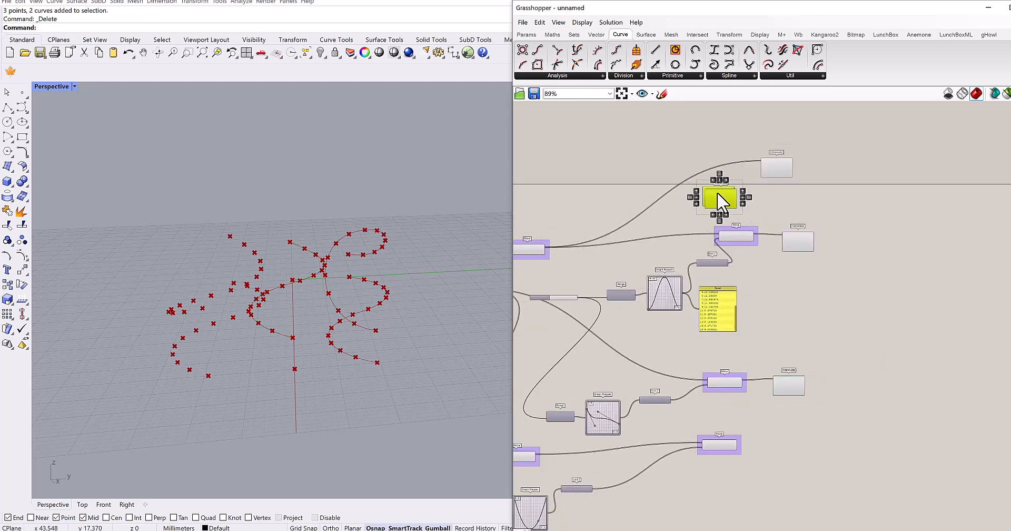
# - Place the remaining two Interpolate copies near the Parabola row's Z-direction Move and connect its Geometry to one copy's Vertices
pyautogui.moveTo(720, 199); pyautogui.dragTo(787, 451)
pyautogui.scroll(4, 784, 375)
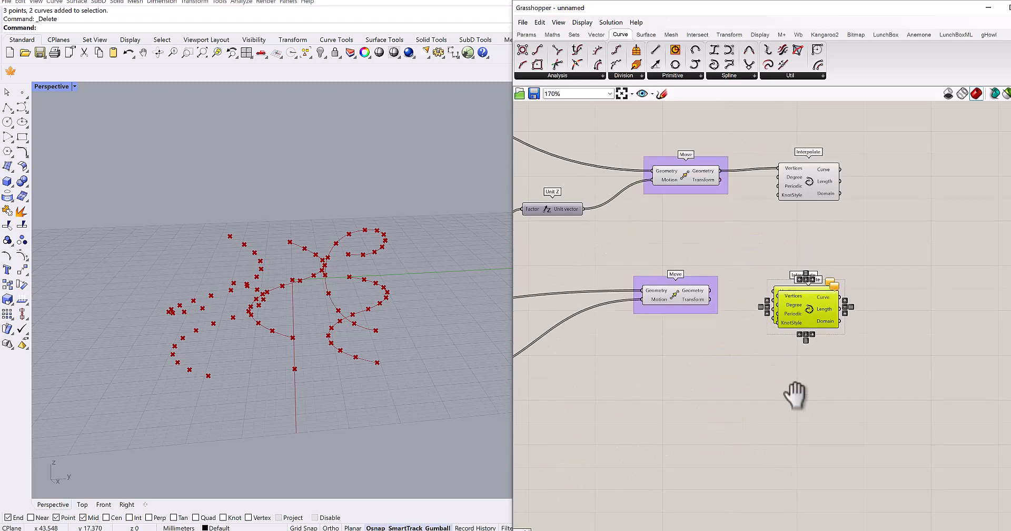
pyautogui.moveTo(796, 395); pyautogui.dragTo(816, 378, button='right')
pyautogui.moveTo(846, 291); pyautogui.dragTo(842, 317)
pyautogui.click(688, 280)
pyautogui.moveTo(691, 280); pyautogui.dragTo(714, 286, button='right')
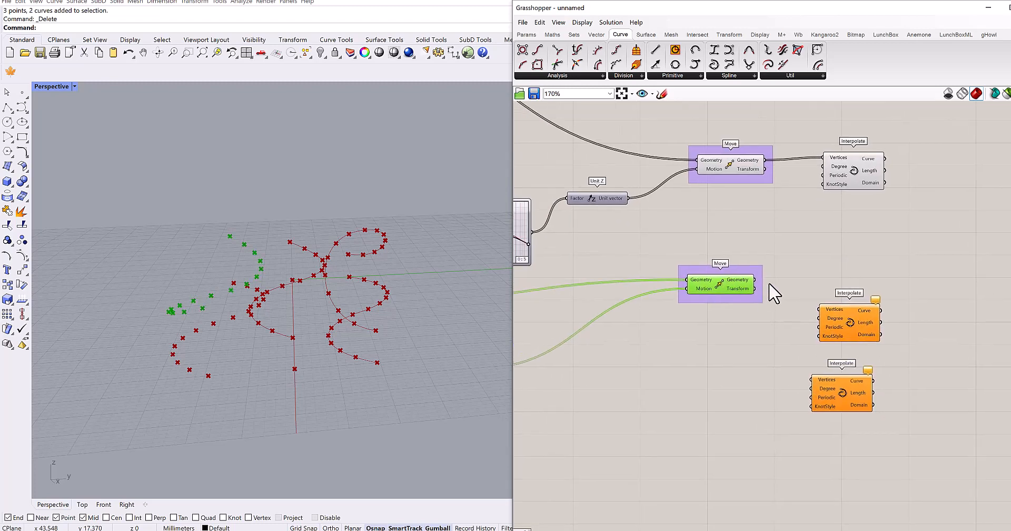
pyautogui.moveTo(814, 309); pyautogui.dragTo(819, 310)
# - Connect the lower Y-direction Move's Geometry output to the Vertices input of the last Interpolate
pyautogui.moveTo(705, 363); pyautogui.dragTo(814, 329, button='right')
pyautogui.scroll(-3, 814, 329)
pyautogui.scroll(2, 644, 352)
pyautogui.moveTo(672, 367); pyautogui.dragTo(716, 372, button='right')
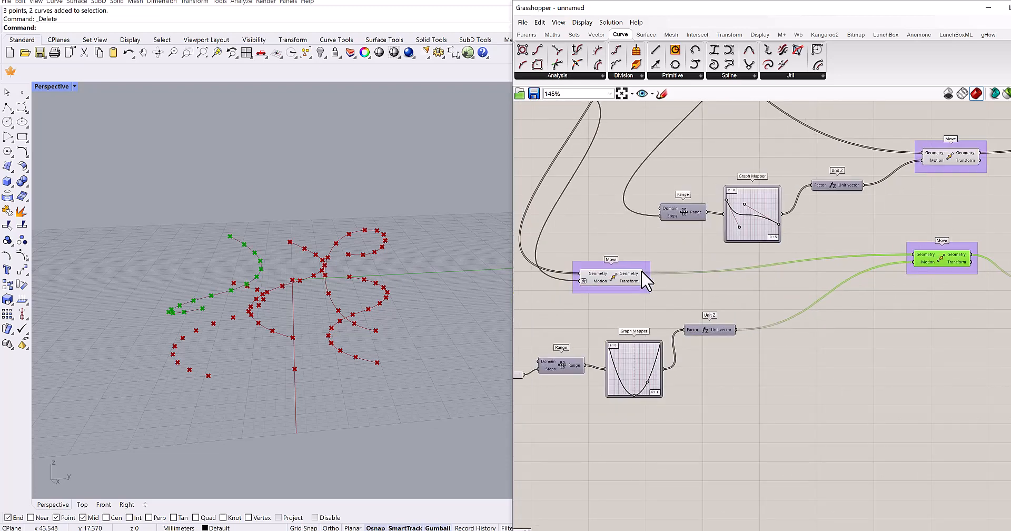
pyautogui.click(642, 272)
pyautogui.moveTo(644, 274)
pyautogui.mouseDown()
pyautogui.moveTo(896, 380)
pyautogui.moveTo(892, 352)
pyautogui.moveTo(954, 340)
pyautogui.mouseUp()
# - Hide the viewport preview of the upper and lower Y-direction Move components
pyautogui.moveTo(837, 375); pyautogui.dragTo(852, 394, button='right')
pyautogui.scroll(-3, 853, 394)
pyautogui.scroll(3, 704, 345)
pyautogui.moveTo(684, 358)
pyautogui.mouseDown(button='right')
pyautogui.moveTo(671, 378)
pyautogui.moveTo(653, 375)
pyautogui.moveTo(668, 443)
pyautogui.mouseUp(button='right')
pyautogui.scroll(-2, 698, 396)
pyautogui.scroll(3, 644, 233)
pyautogui.click(643, 231)
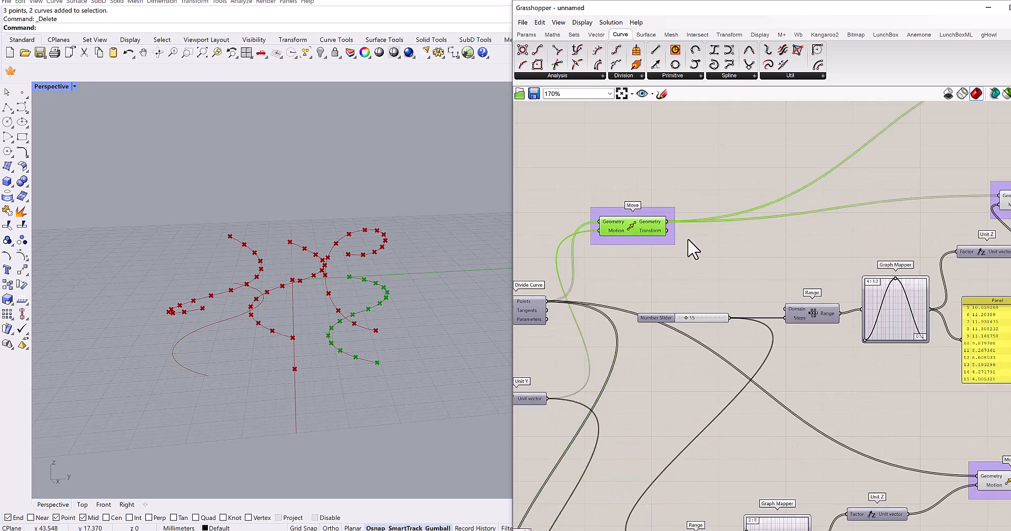
pyautogui.hotkey('ctrl', 'q')
# - Hide the viewport preview of the three Z-direction Move components in the sine, Bezier and Parabola rows
pyautogui.moveTo(688, 279); pyautogui.dragTo(606, 369, button='right')
pyautogui.scroll(-3, 749, 341)
pyautogui.scroll(2, 754, 339)
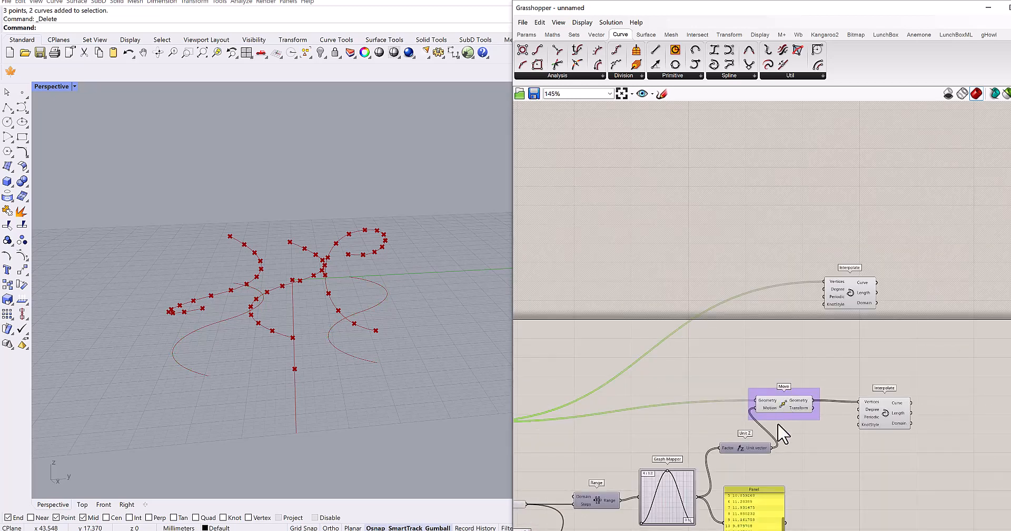
pyautogui.click(781, 409)
pyautogui.hotkey('ctrl', 'q')
pyautogui.moveTo(751, 351); pyautogui.dragTo(747, 331, button='right')
pyautogui.scroll(-3, 747, 330)
pyautogui.moveTo(758, 414); pyautogui.dragTo(742, 276, button='right')
pyautogui.scroll(4, 722, 374)
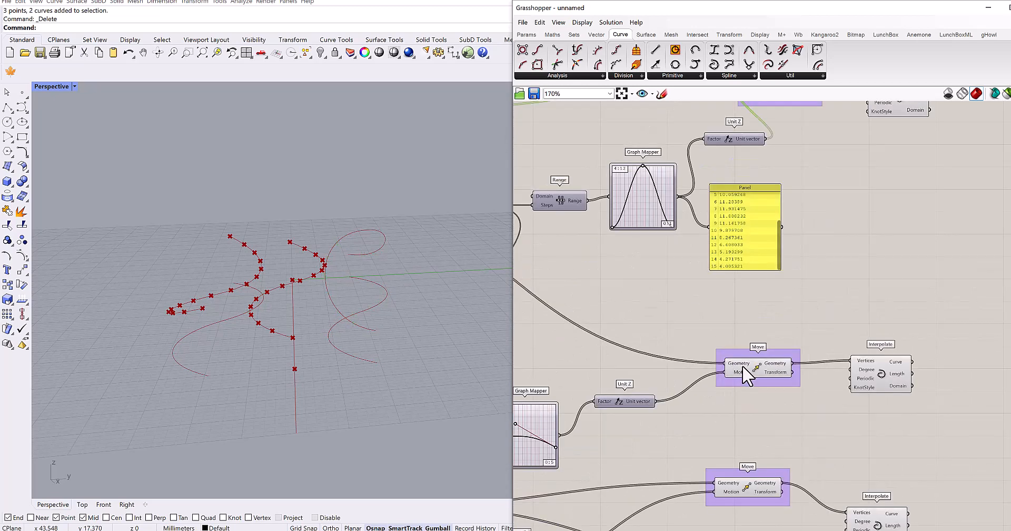
pyautogui.click(742, 365)
pyautogui.hotkey('ctrl', 'q')
pyautogui.click(770, 480)
pyautogui.hotkey('ctrl', 'q')
# - Line up the five Interpolate components in one column, keeping the upper Y-direction copy first and the lower Y-direction copy last
pyautogui.moveTo(777, 485); pyautogui.dragTo(693, 368, button='right')
pyautogui.scroll(-3, 746, 245)
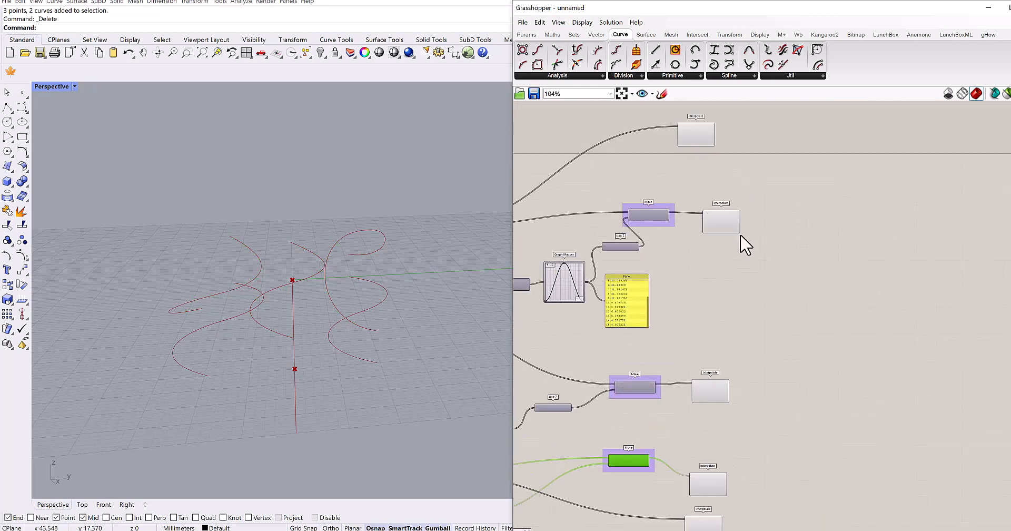
pyautogui.moveTo(715, 213); pyautogui.dragTo(708, 337)
pyautogui.click(713, 387)
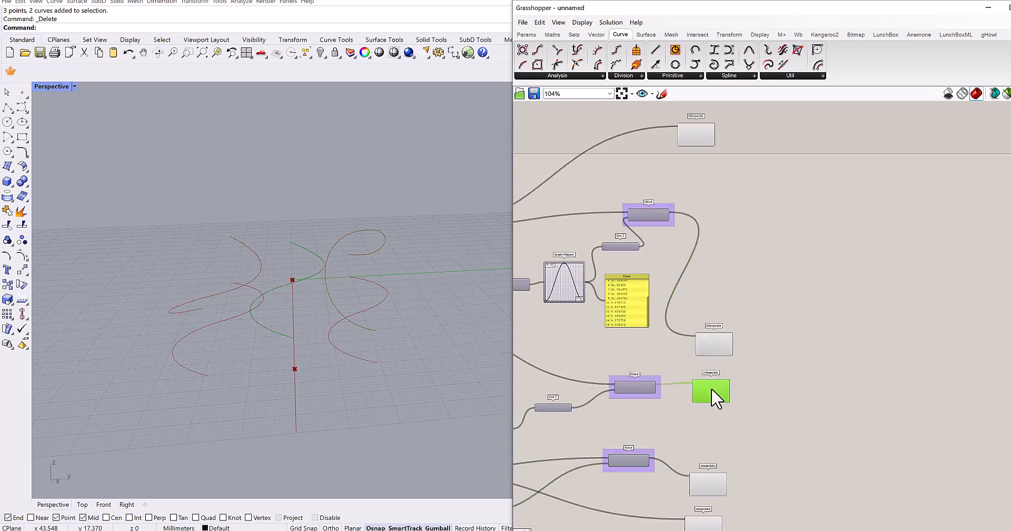
pyautogui.moveTo(710, 402); pyautogui.dragTo(714, 320, button='right')
pyautogui.moveTo(712, 406); pyautogui.dragTo(719, 352)
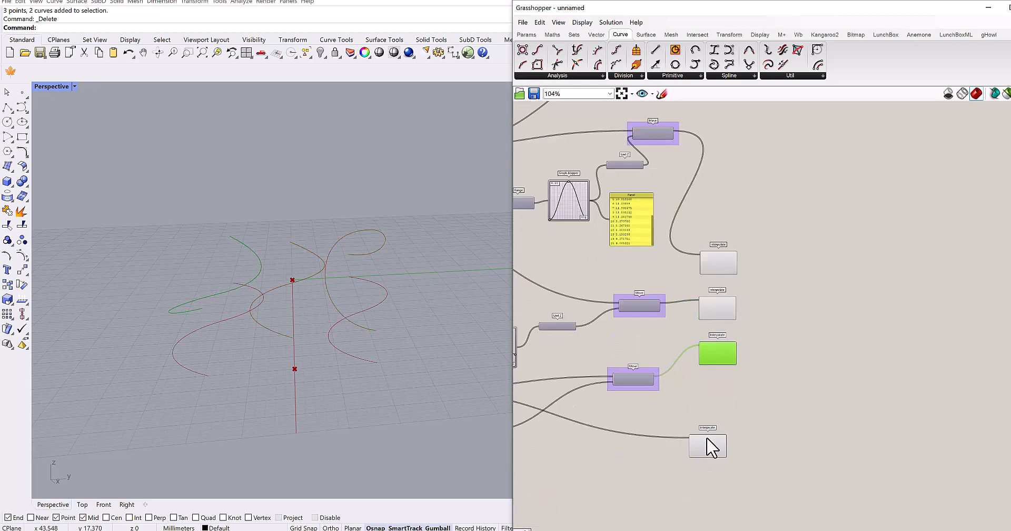
pyautogui.moveTo(707, 440); pyautogui.dragTo(717, 393)
pyautogui.moveTo(709, 232); pyautogui.dragTo(708, 301, button='right')
pyautogui.moveTo(694, 120); pyautogui.dragTo(708, 293)
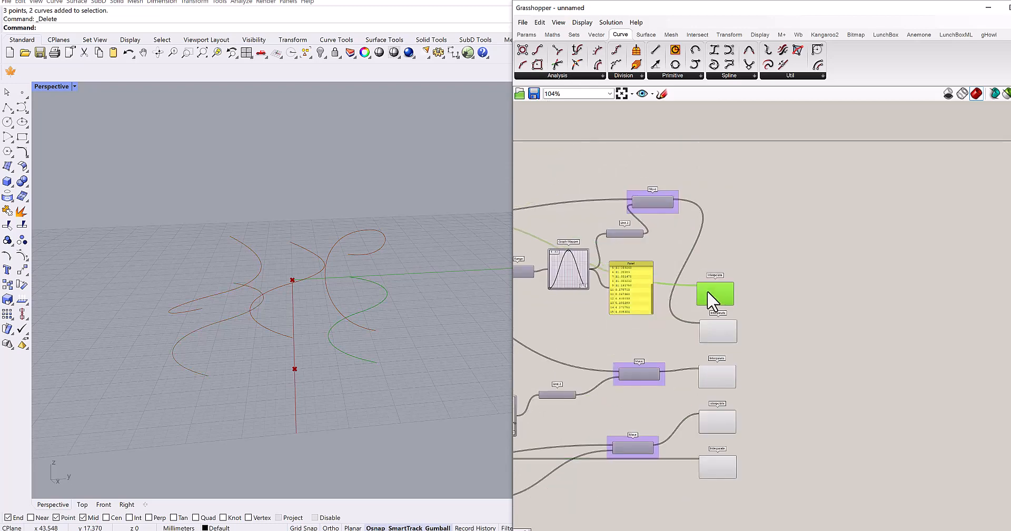
# - Place a Merge component beside the column of Interpolate components
pyautogui.scroll(3, 716, 246)
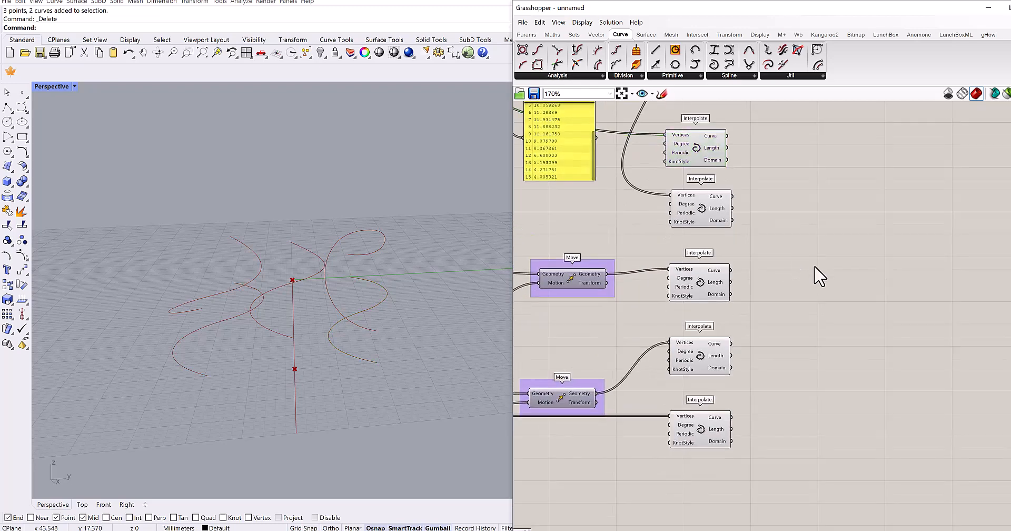
pyautogui.doubleClick(796, 258)
pyautogui.write('merge')
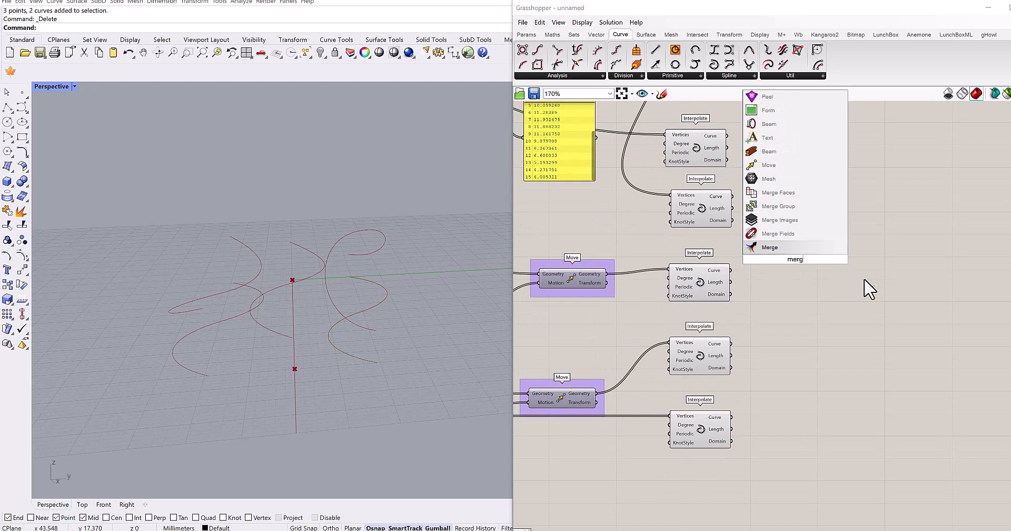
pyautogui.click(769, 249)
# - Connect the Curve outputs of the five Interpolate components, in column order, to the Merge's D1 through D5 inputs
pyautogui.scroll(2, 793, 266)
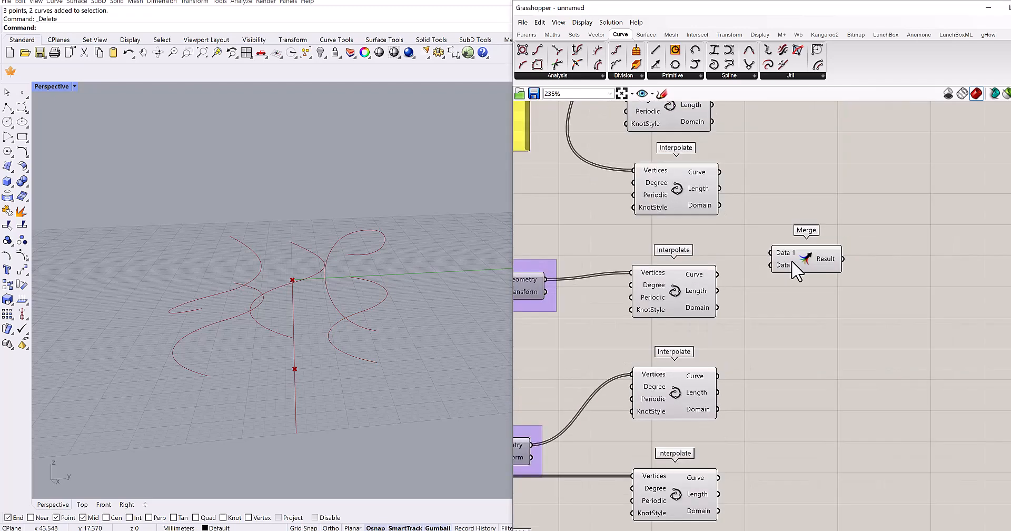
pyautogui.moveTo(745, 269); pyautogui.dragTo(717, 140, button='right')
pyautogui.moveTo(717, 139); pyautogui.dragTo(787, 313)
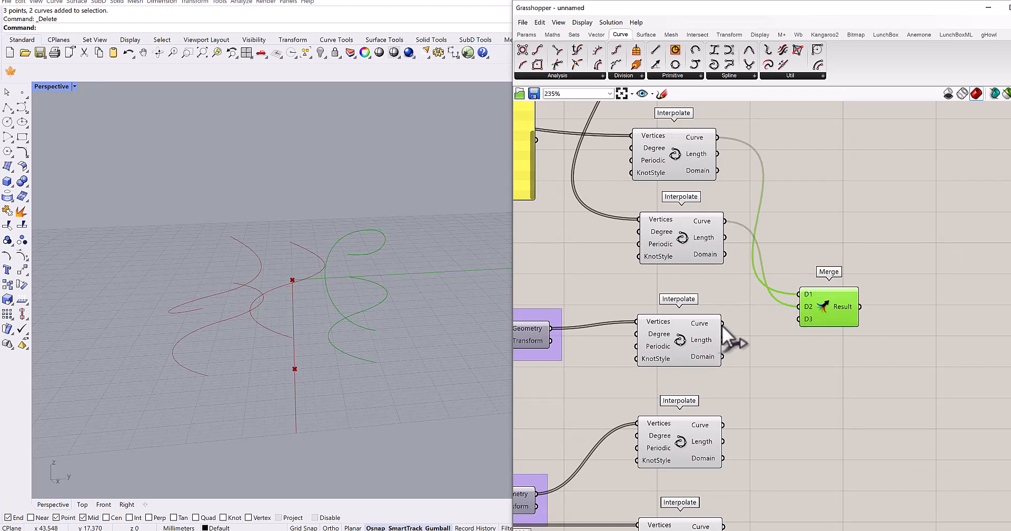
pyautogui.moveTo(779, 371); pyautogui.dragTo(761, 302, button='right')
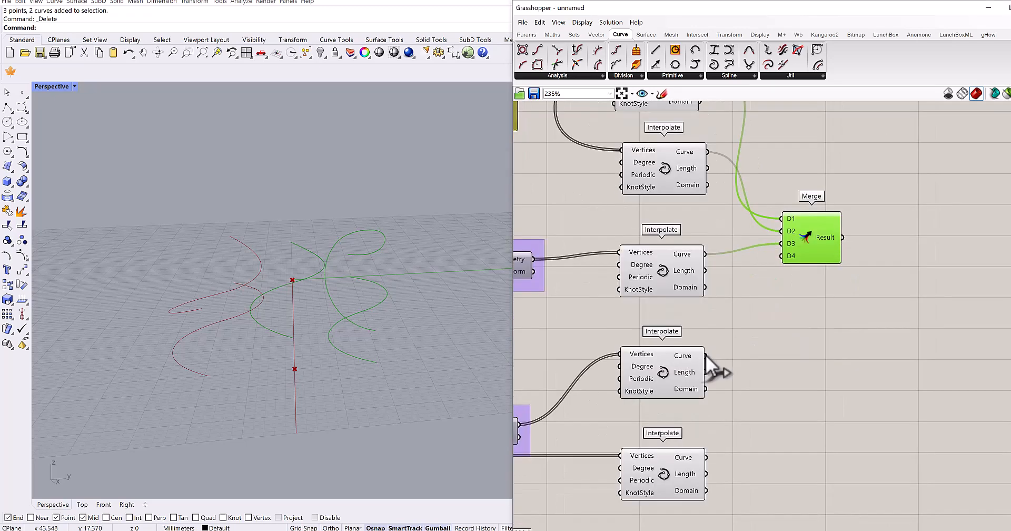
pyautogui.moveTo(772, 264); pyautogui.dragTo(781, 257)
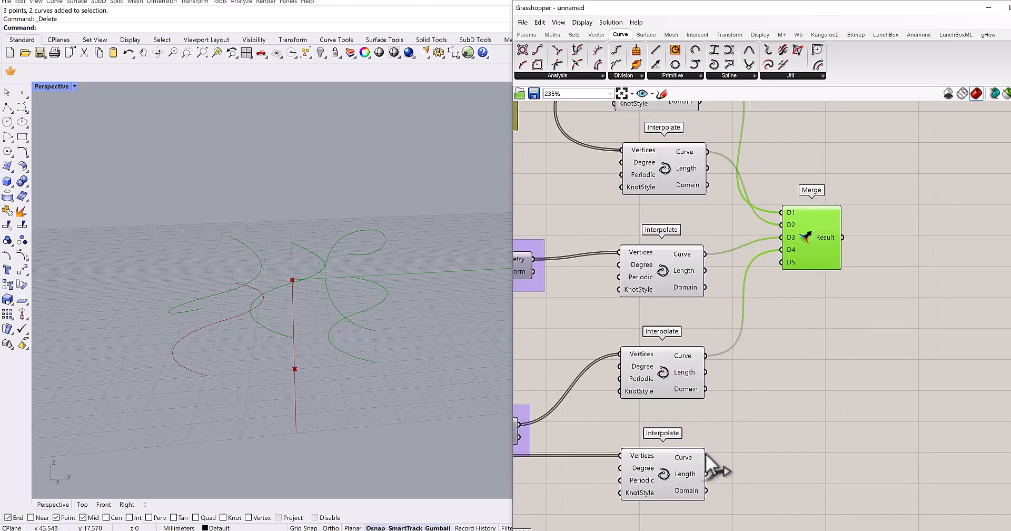
# - Place a Loft component beside the Merge and connect the Merge's Result to its Curves input
pyautogui.scroll(2, 795, 279)
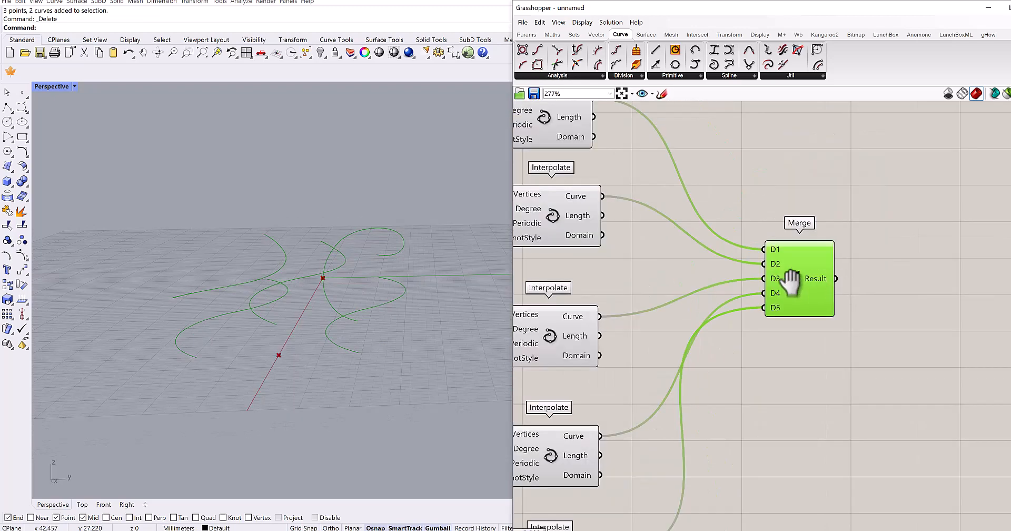
pyautogui.doubleClick(881, 292)
pyautogui.write('loft')
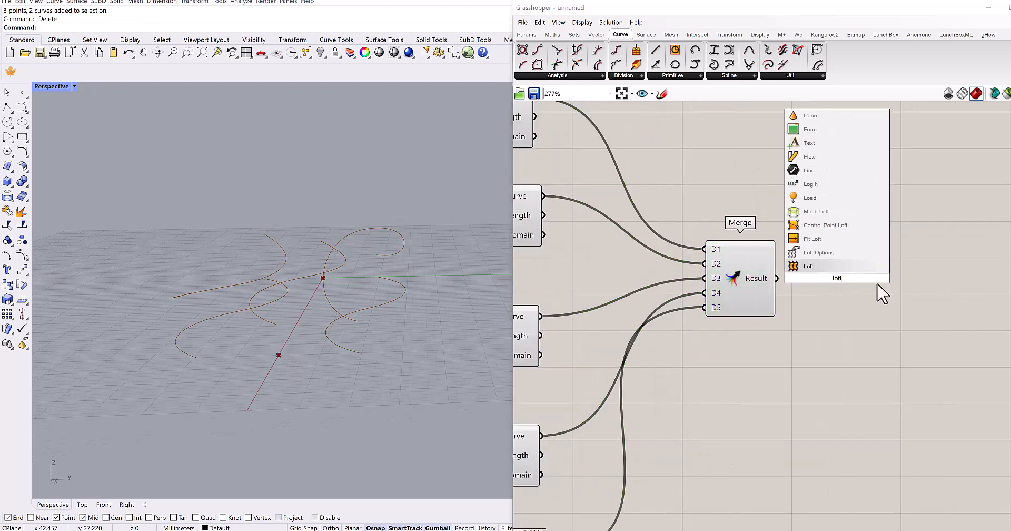
pyautogui.press('Return')
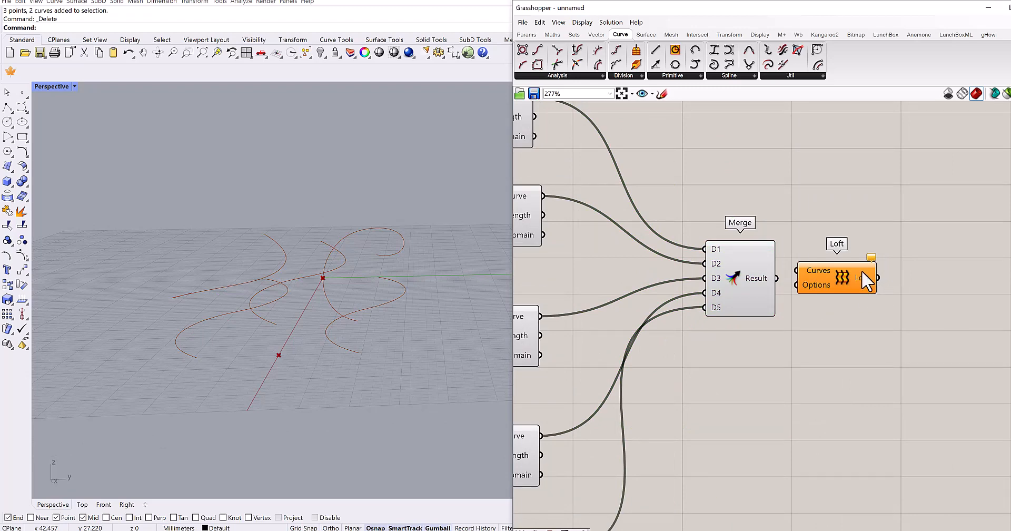
pyautogui.moveTo(875, 279); pyautogui.dragTo(893, 279)
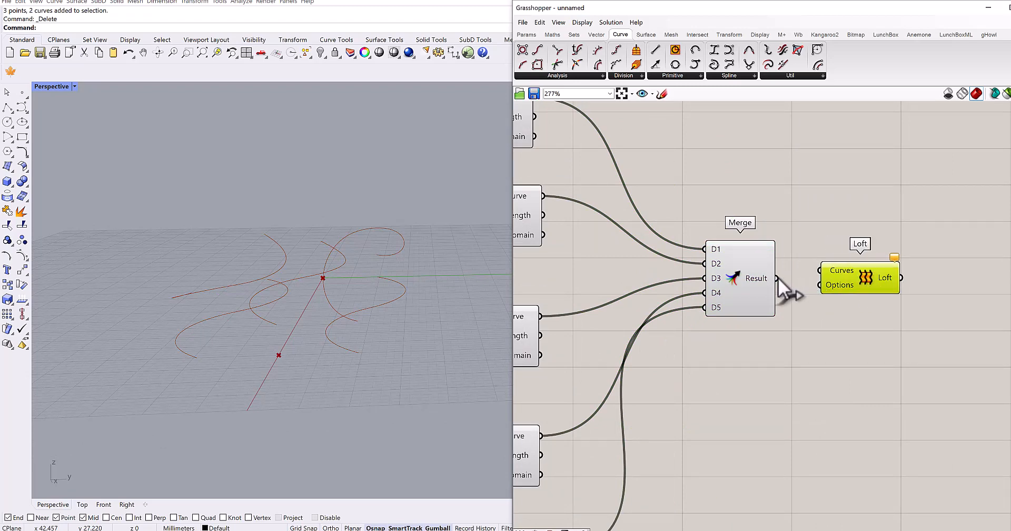
pyautogui.moveTo(778, 278); pyautogui.dragTo(821, 270)
# - Try a division count of 13 on the Divide Curve's Number Slider and restore it to 15
pyautogui.moveTo(322, 332); pyautogui.dragTo(337, 358, button='right')
pyautogui.moveTo(655, 350); pyautogui.dragTo(689, 334, button='right')
pyautogui.scroll(-5, 698, 328)
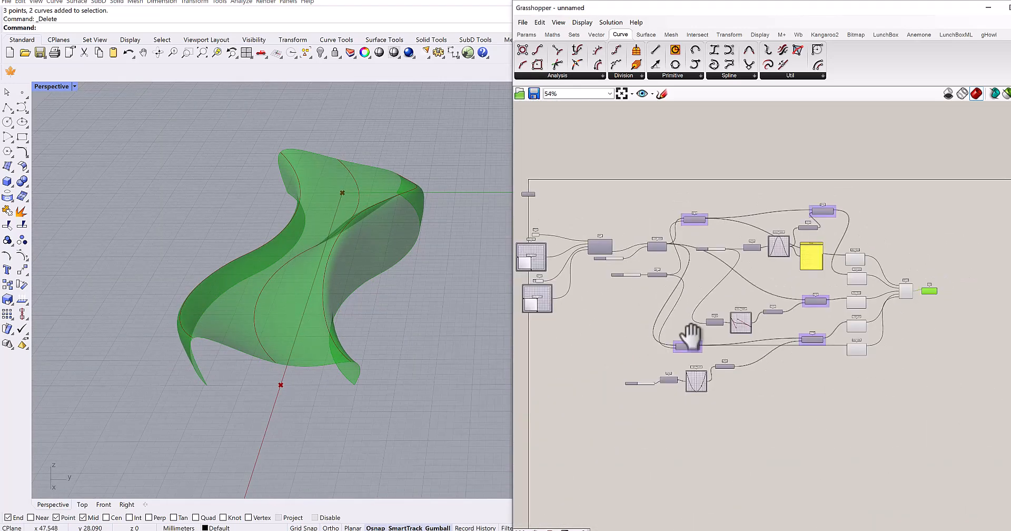
pyautogui.scroll(4, 650, 244)
pyautogui.moveTo(830, 279); pyautogui.dragTo(715, 275, button='right')
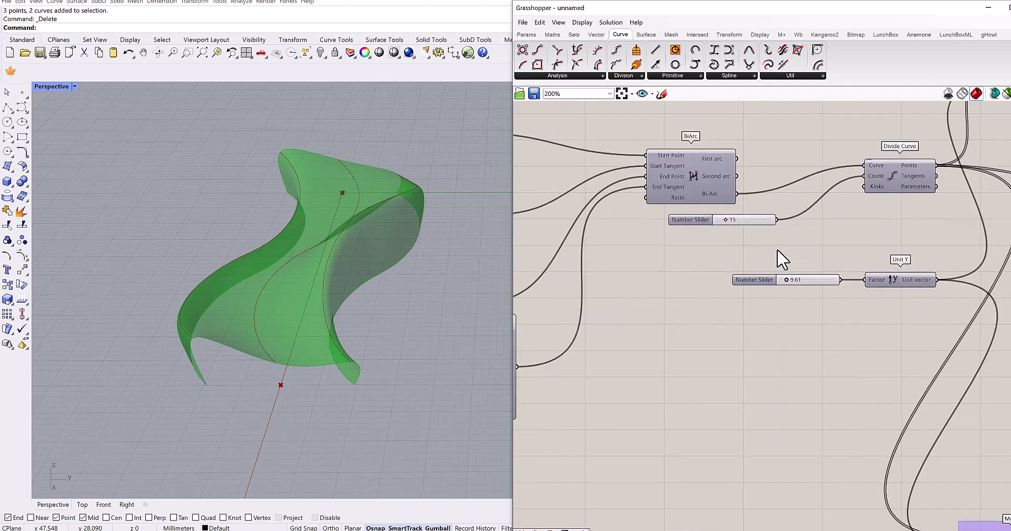
pyautogui.scroll(2, 779, 250)
pyautogui.moveTo(779, 251); pyautogui.dragTo(739, 278, button='right')
pyautogui.scroll(5, 651, 231)
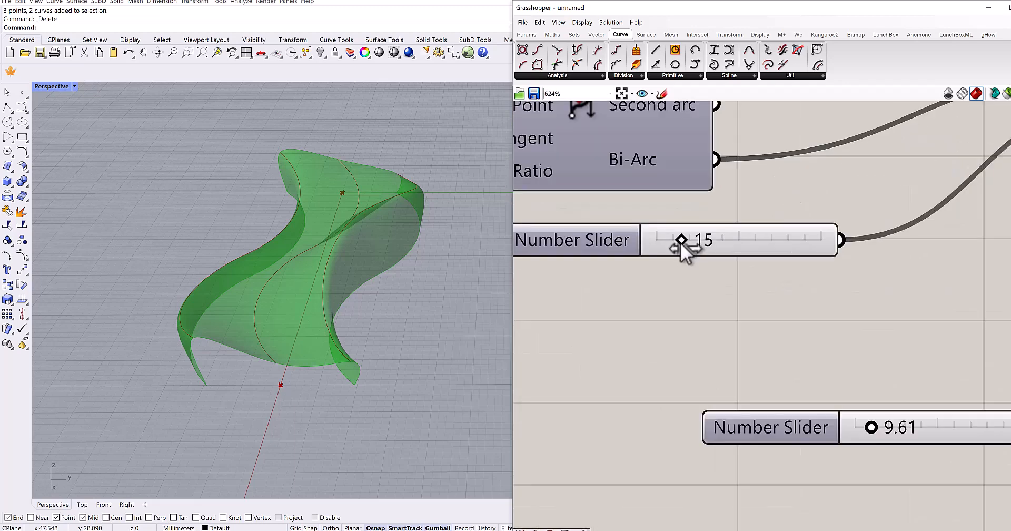
pyautogui.moveTo(679, 242); pyautogui.dragTo(678, 243)
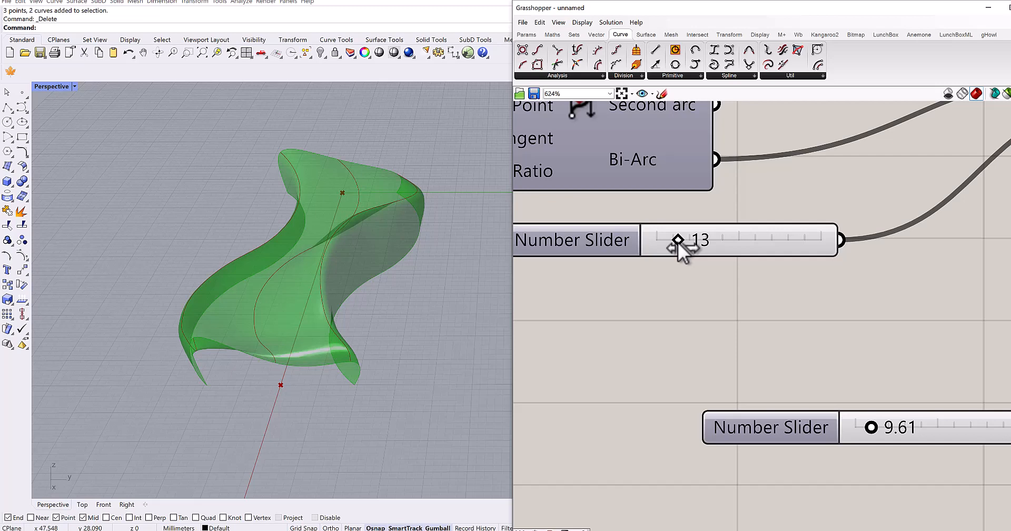
pyautogui.moveTo(678, 242); pyautogui.dragTo(681, 241)
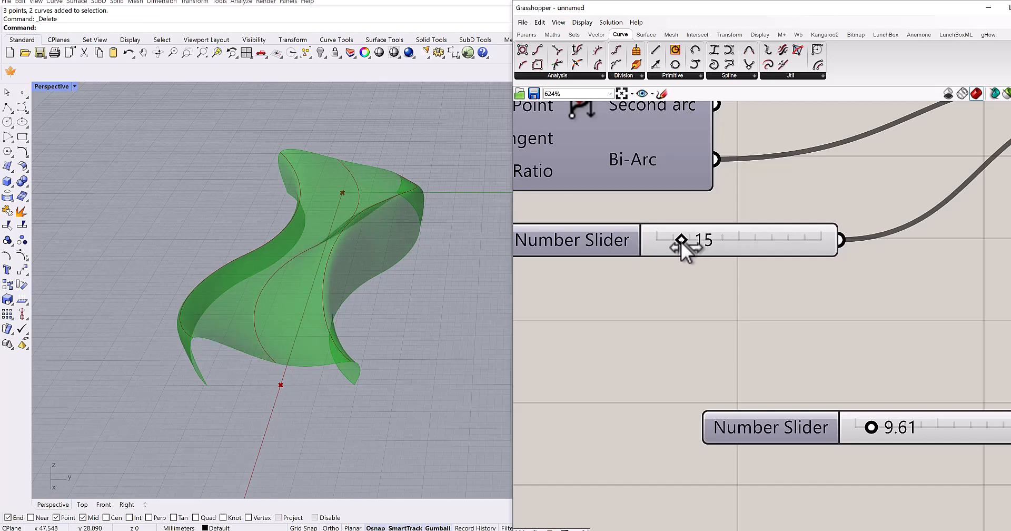
# - Set the Number Slider feeding the Unit Y Factor to 8.04
pyautogui.scroll(-5, 680, 264)
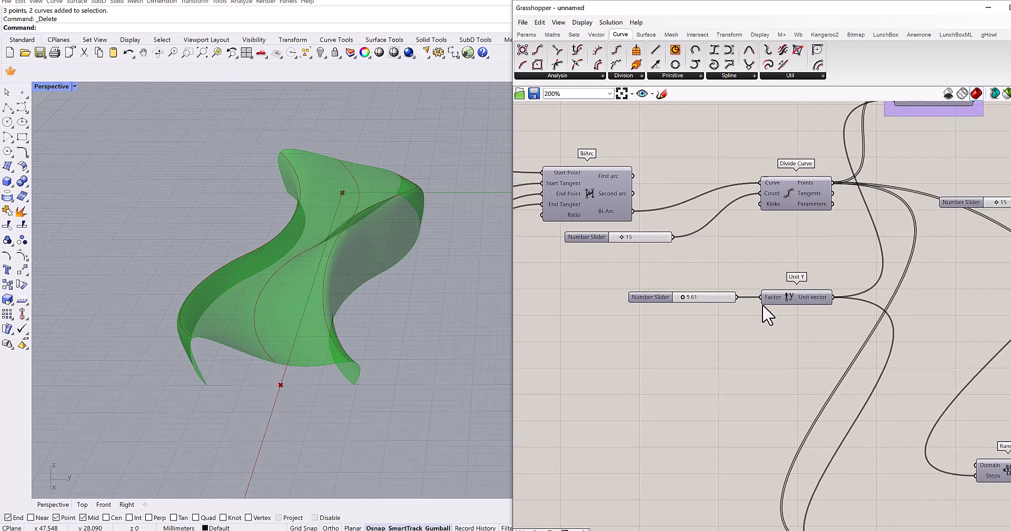
pyautogui.scroll(5, 680, 308)
pyautogui.moveTo(643, 298); pyautogui.dragTo(638, 296)
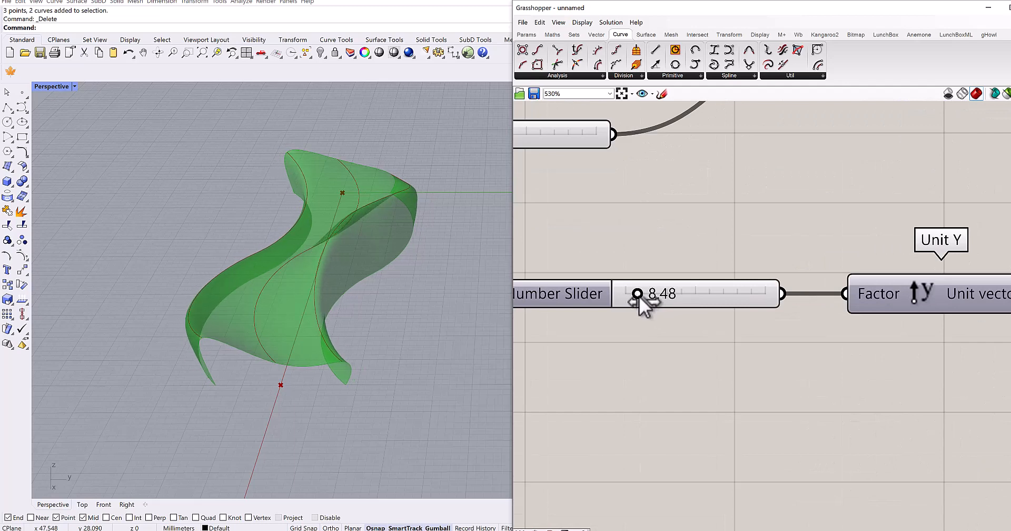
pyautogui.moveTo(346, 301); pyautogui.dragTo(327, 316, button='right')
pyautogui.scroll(-1, 670, 306)
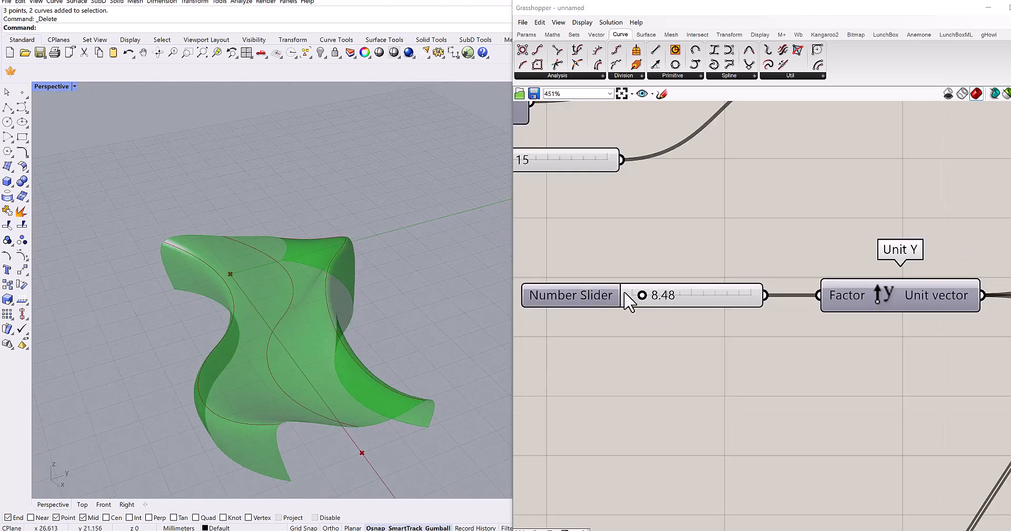
pyautogui.moveTo(645, 296); pyautogui.dragTo(643, 296)
pyautogui.scroll(-4, 346, 281)
pyautogui.moveTo(346, 282); pyautogui.dragTo(333, 295, button='right')
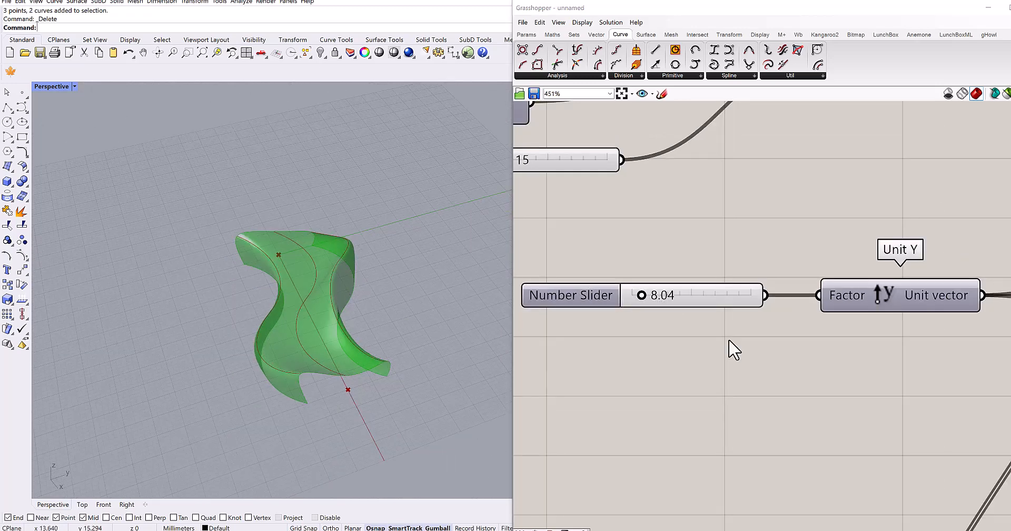
# - Examine the lofted surface and check which open edges belong to the first and last Interpolate components
pyautogui.moveTo(906, 332); pyautogui.dragTo(652, 330, button='right')
pyautogui.scroll(-9, 778, 291)
pyautogui.scroll(-1, 653, 330)
pyautogui.moveTo(946, 295); pyautogui.dragTo(743, 293, button='right')
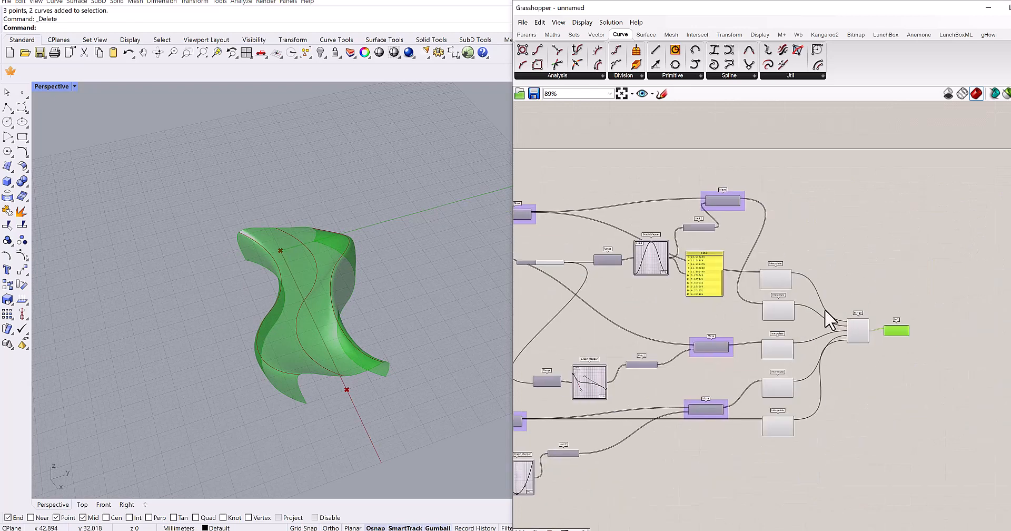
pyautogui.scroll(3, 827, 312)
pyautogui.moveTo(371, 346); pyautogui.dragTo(387, 304, button='right')
pyautogui.scroll(3, 320, 328)
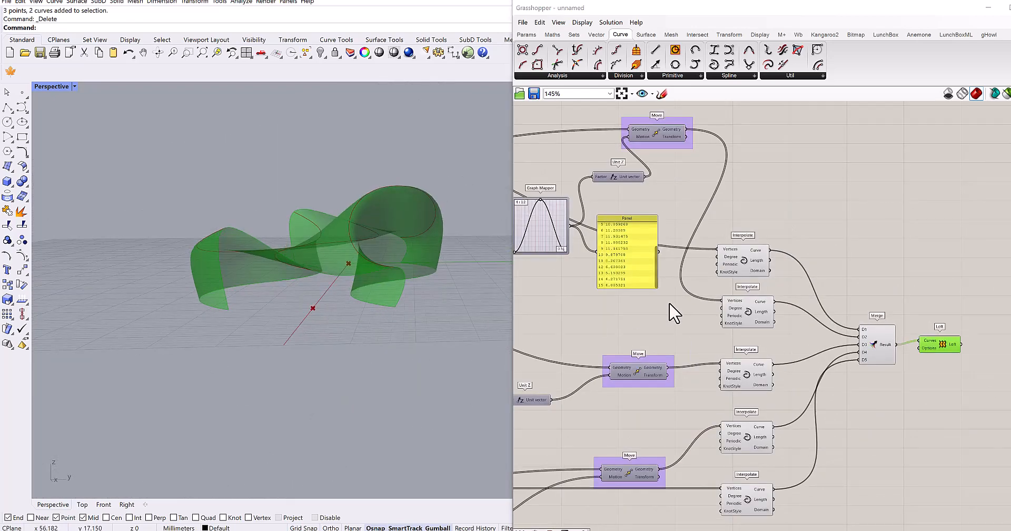
pyautogui.moveTo(749, 261); pyautogui.dragTo(769, 289, button='right')
pyautogui.click(761, 287)
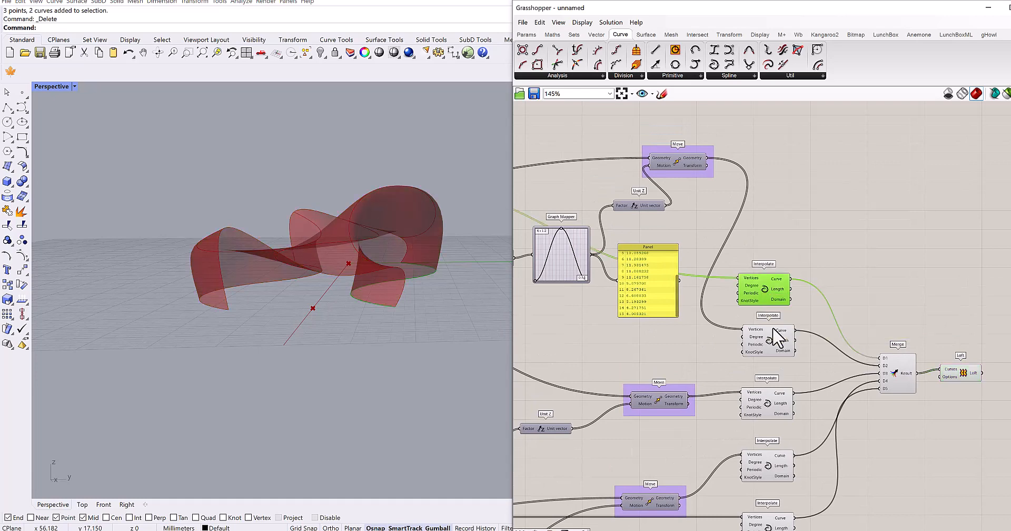
pyautogui.moveTo(773, 330); pyautogui.dragTo(778, 250, button='right')
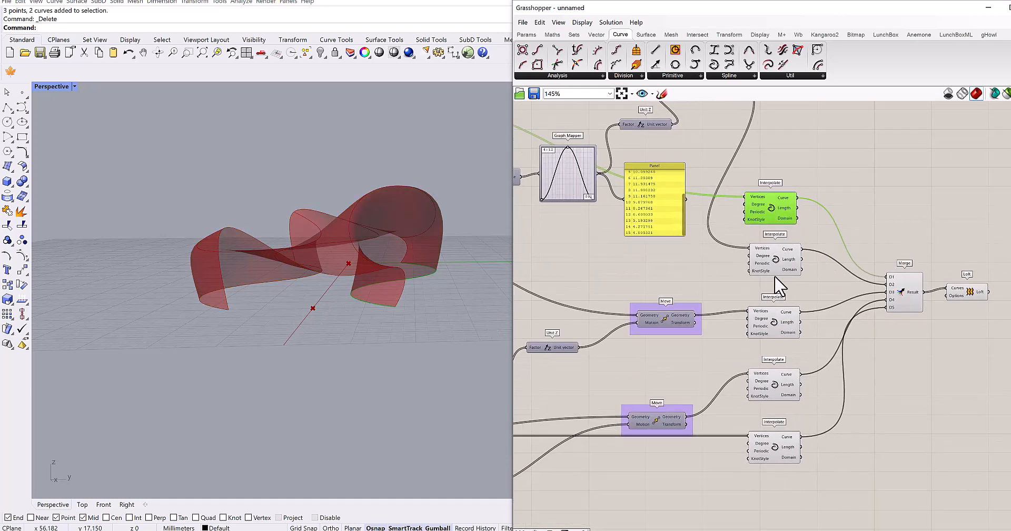
pyautogui.keyDown('shift'); pyautogui.click(773, 450); pyautogui.keyUp('shift')
pyautogui.moveTo(821, 426); pyautogui.dragTo(783, 421, button='right')
# - Place a second Loft below the existing one and connect the first and last Interpolates' Curve outputs to its Curves input
pyautogui.click(843, 416)
pyautogui.doubleClick(843, 415)
pyautogui.write('lo')
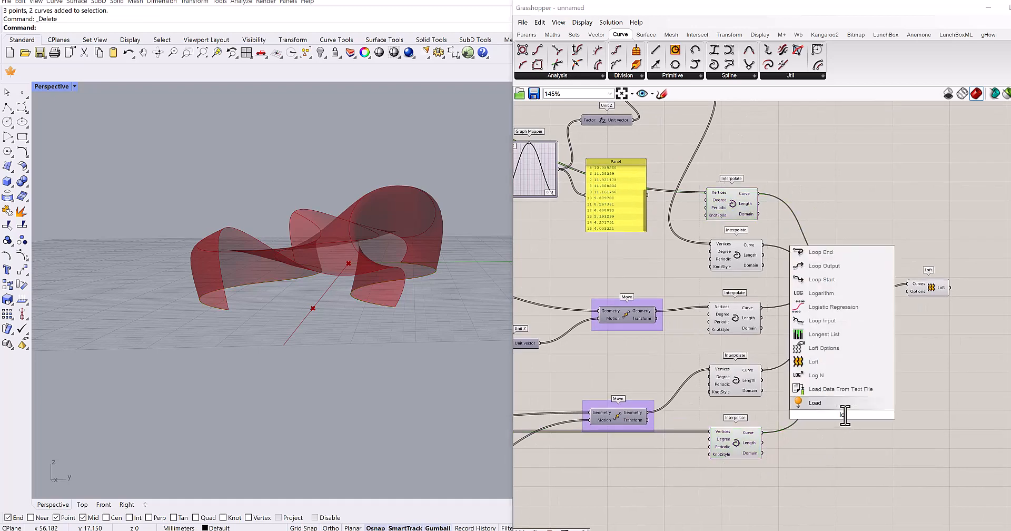
pyautogui.click(836, 403)
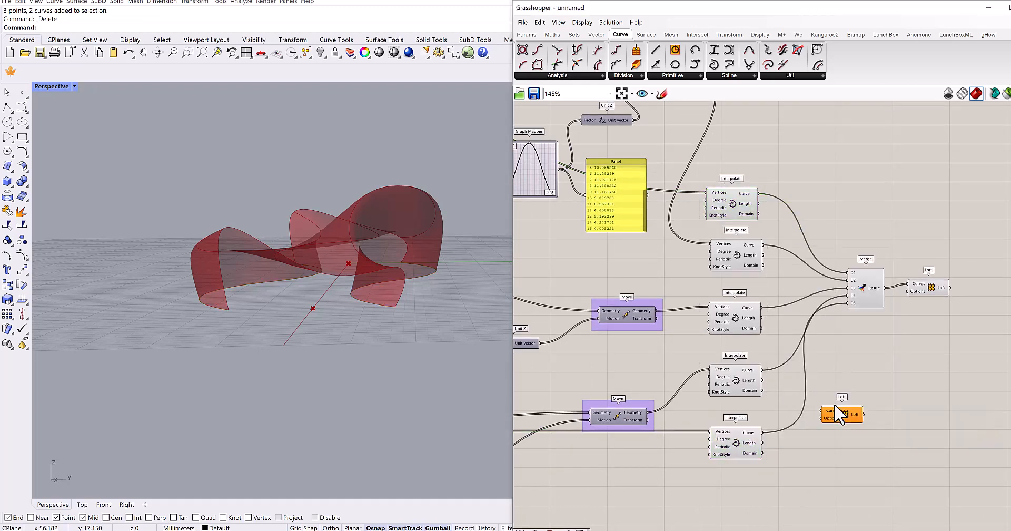
pyautogui.moveTo(759, 193); pyautogui.dragTo(927, 321)
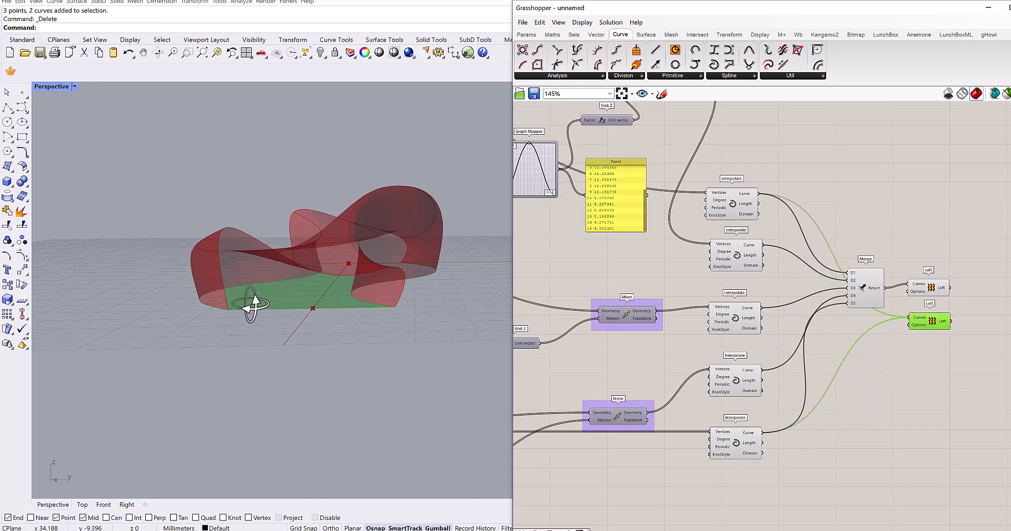
# - Place a Brep Join component after the two Lofts and connect both Loft outputs to its Breps input
pyautogui.moveTo(253, 304); pyautogui.dragTo(274, 285, button='right')
pyautogui.moveTo(907, 423); pyautogui.dragTo(749, 416, button='right')
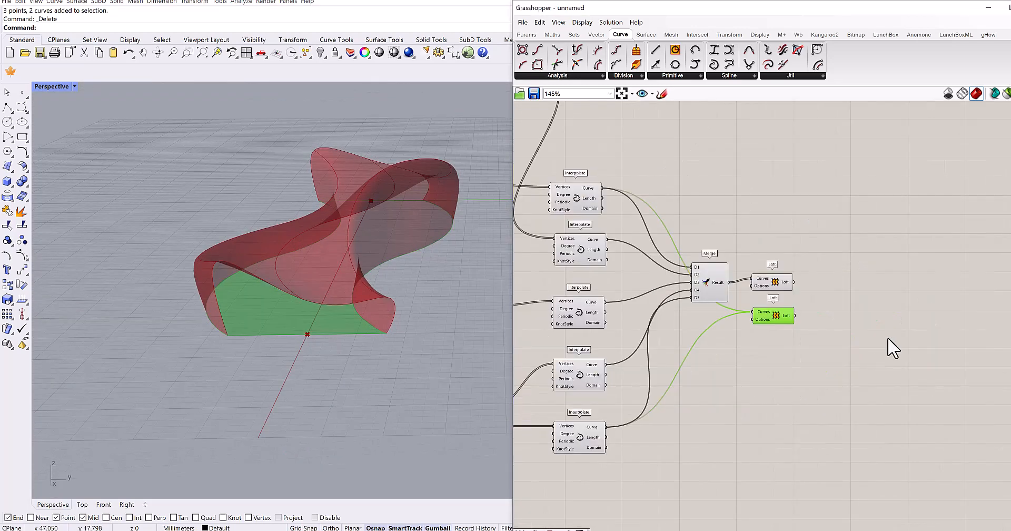
pyautogui.doubleClick(864, 311)
pyautogui.write('bre')
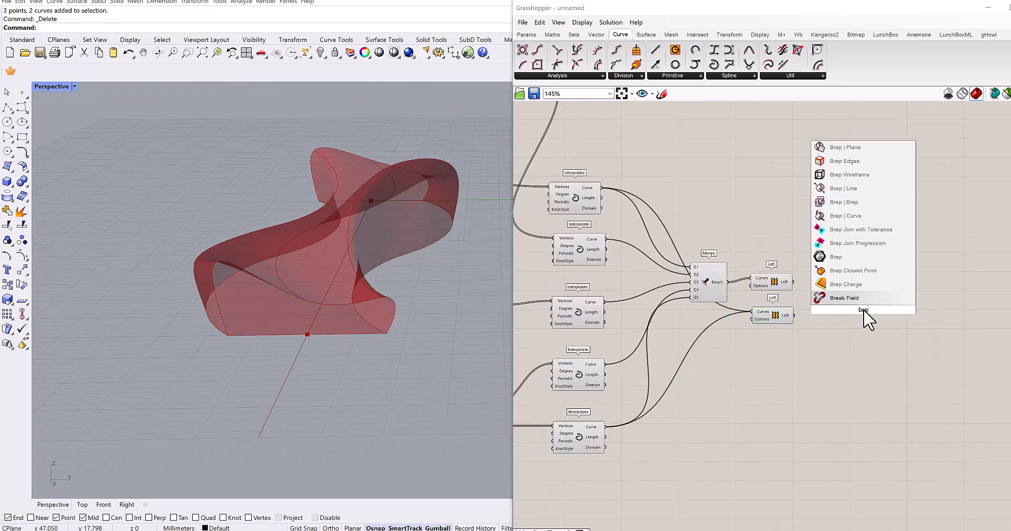
pyautogui.write('p join')
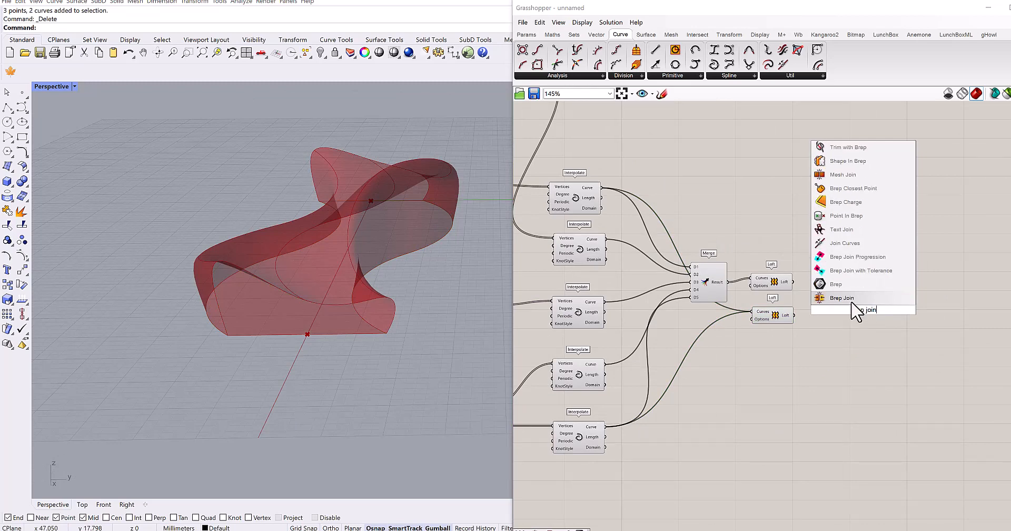
pyautogui.click(843, 298)
pyautogui.moveTo(838, 302)
pyautogui.mouseDown()
pyautogui.moveTo(844, 310)
pyautogui.moveTo(790, 323)
pyautogui.moveTo(831, 314)
pyautogui.mouseUp()
# - Hide the previews of the two Lofts, the Merge and the five Interpolate components
pyautogui.moveTo(798, 251); pyautogui.dragTo(770, 337)
pyautogui.hotkey('ctrl', 'q')
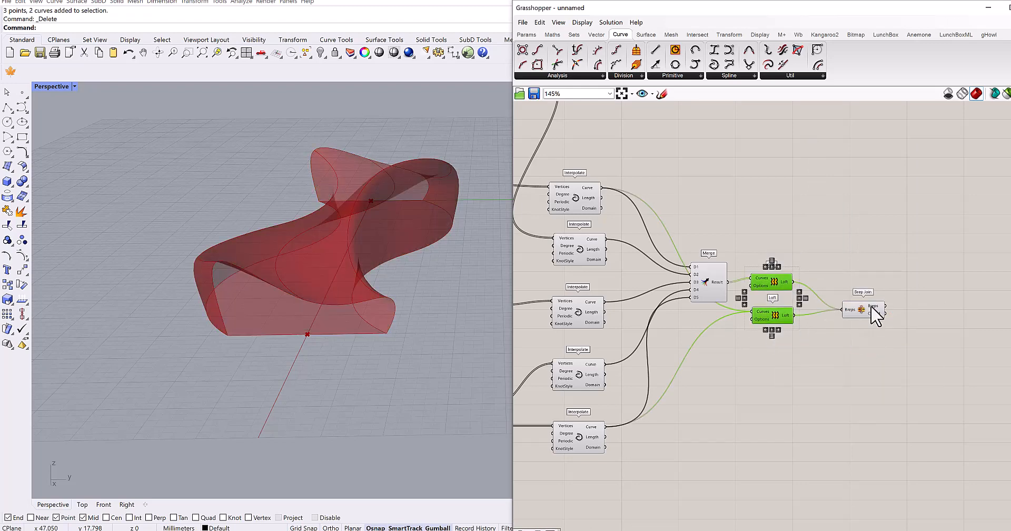
pyautogui.click(702, 275)
pyautogui.hotkey('ctrl', 'q')
pyautogui.moveTo(695, 281); pyautogui.dragTo(730, 286, button='right')
pyautogui.moveTo(665, 159); pyautogui.dragTo(599, 445)
pyautogui.scroll(-5, 649, 351)
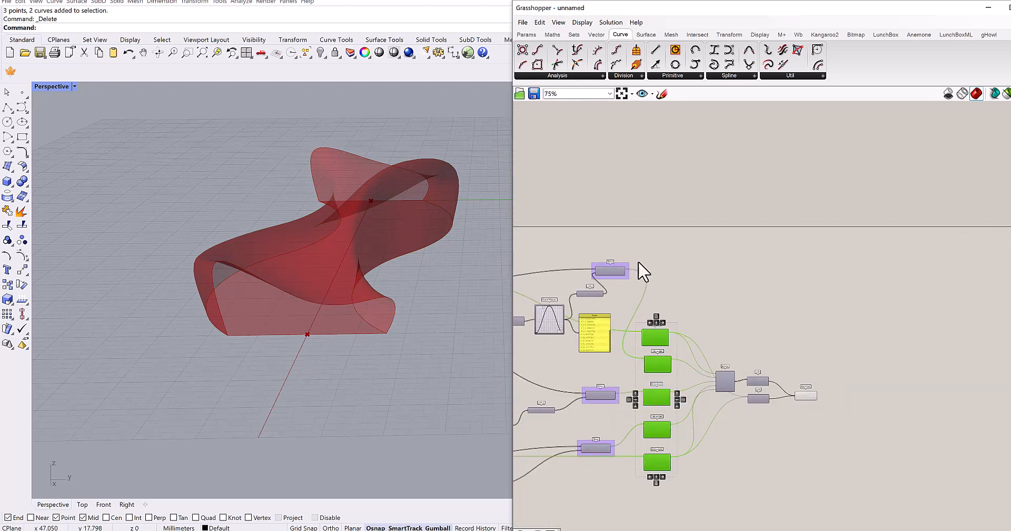
pyautogui.scroll(6, 738, 282)
pyautogui.moveTo(370, 307); pyautogui.dragTo(422, 335, button='right')
pyautogui.scroll(-5, 397, 345)
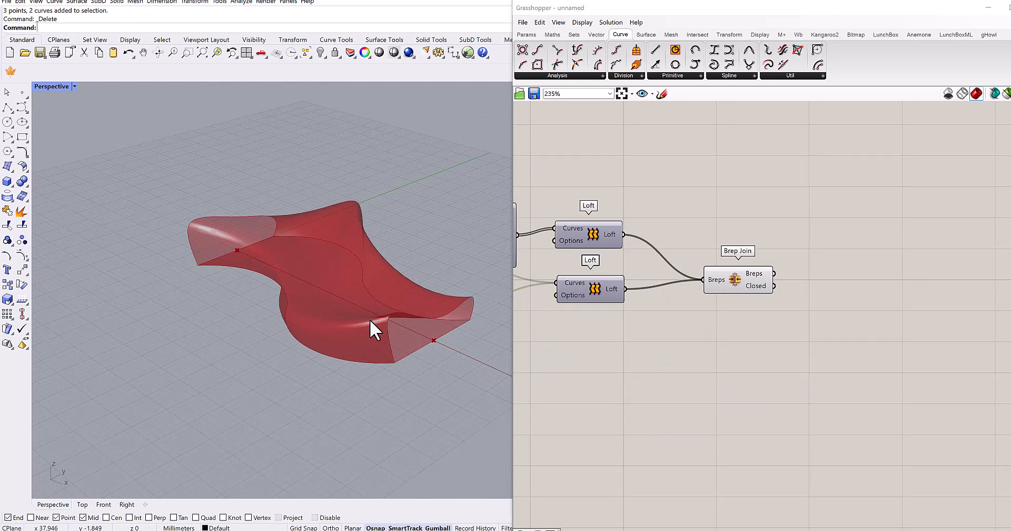
# - Place a Contour component for shapes and connect Brep Join's Breps output to its Shape input
pyautogui.moveTo(694, 325); pyautogui.dragTo(608, 317, button='right')
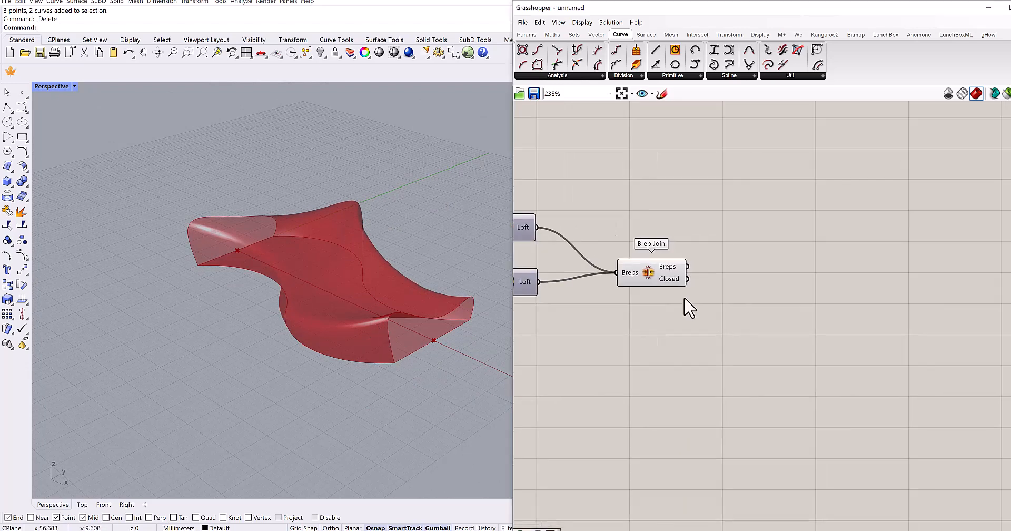
pyautogui.scroll(2, 686, 299)
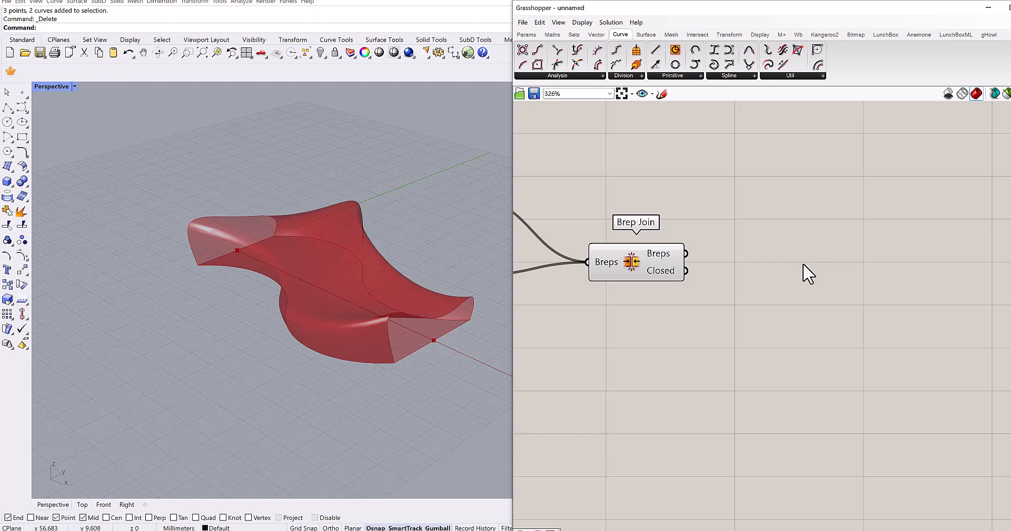
pyautogui.doubleClick(804, 267)
pyautogui.write('con')
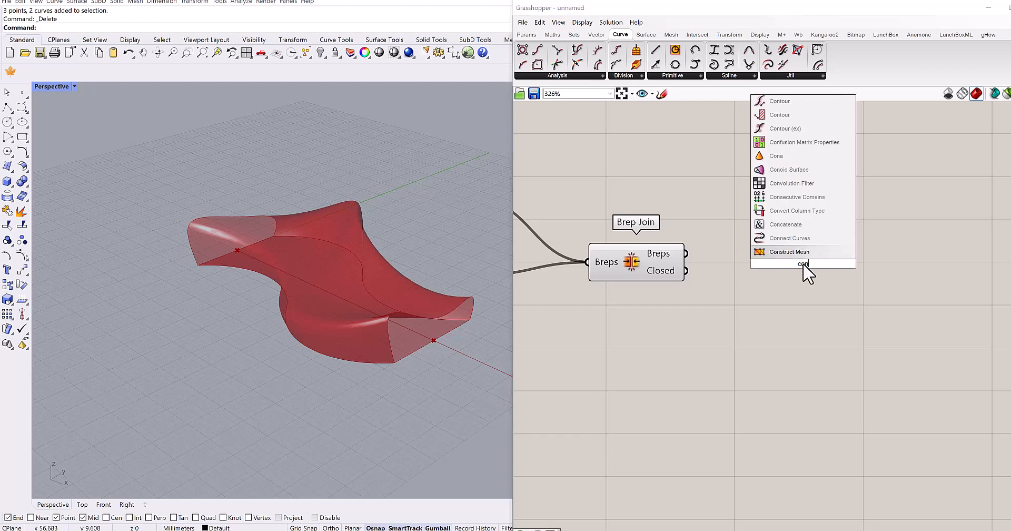
pyautogui.write('tou')
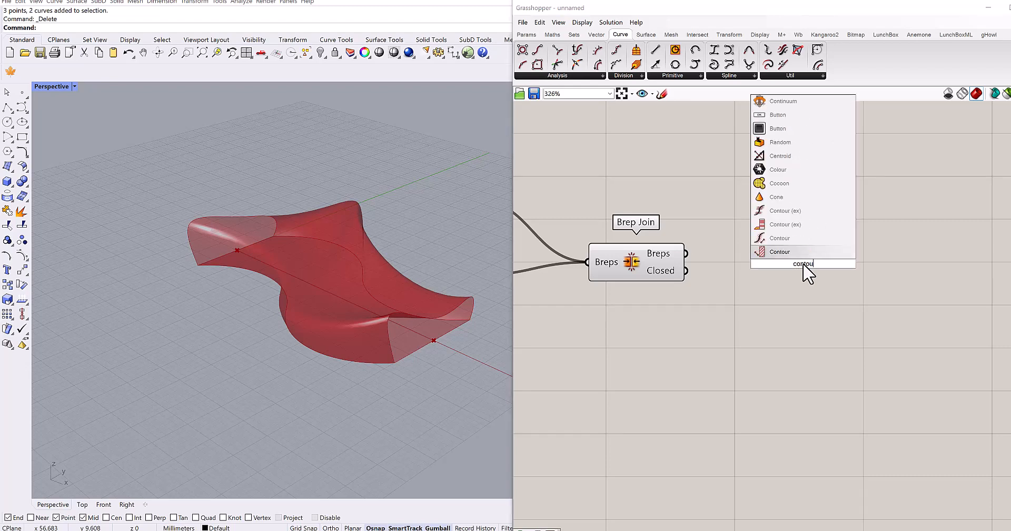
pyautogui.press('Return')
pyautogui.scroll(3, 785, 267)
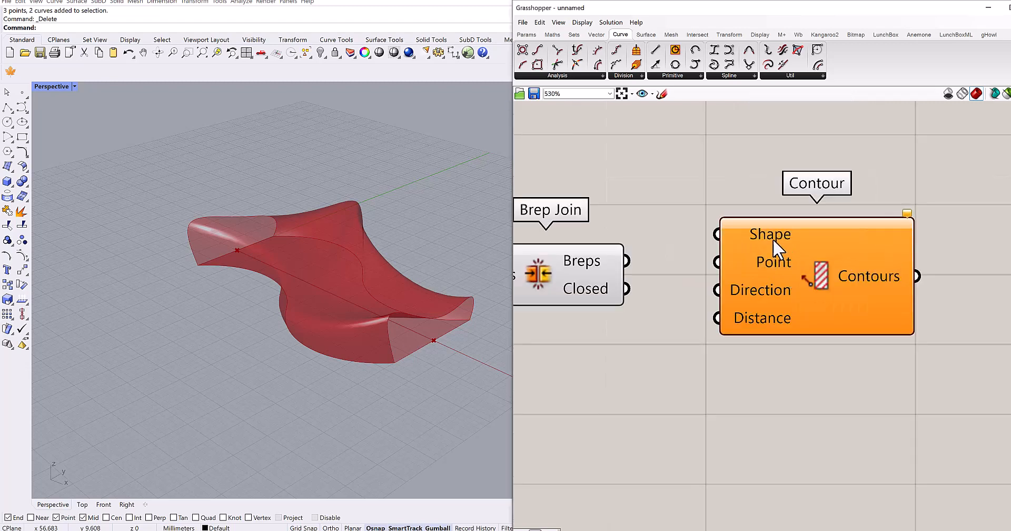
pyautogui.moveTo(627, 261); pyautogui.dragTo(716, 235)
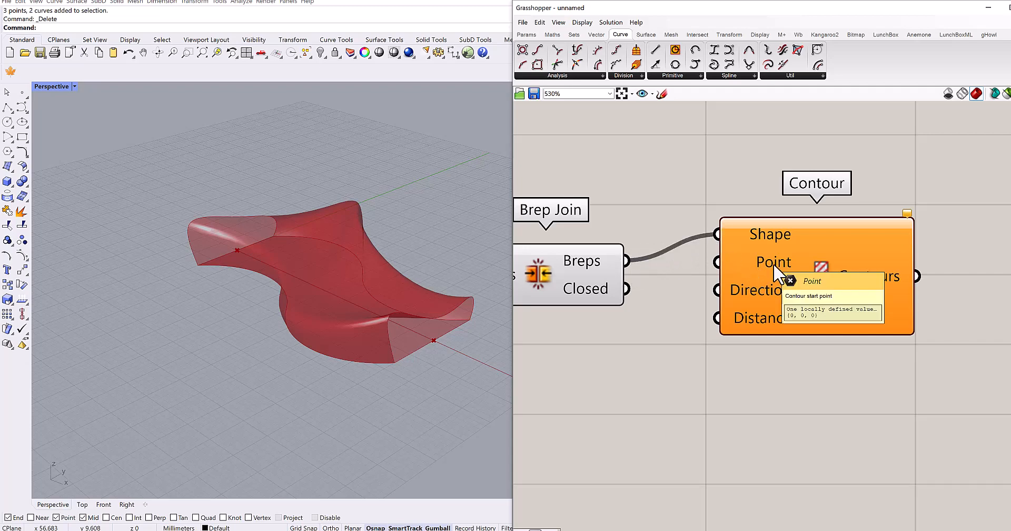
# - Place a trial point in the viewport beside the surface's starting end and delete it again
pyautogui.moveTo(289, 293); pyautogui.dragTo(353, 327, button='right')
pyautogui.keyDown('shift'); pyautogui.moveTo(353, 327); pyautogui.dragTo(304, 250, button='right'); pyautogui.keyUp('shift')
pyautogui.scroll(5, 285, 363)
pyautogui.keyDown('shift'); pyautogui.moveTo(285, 362); pyautogui.dragTo(257, 311, button='right'); pyautogui.keyUp('shift')
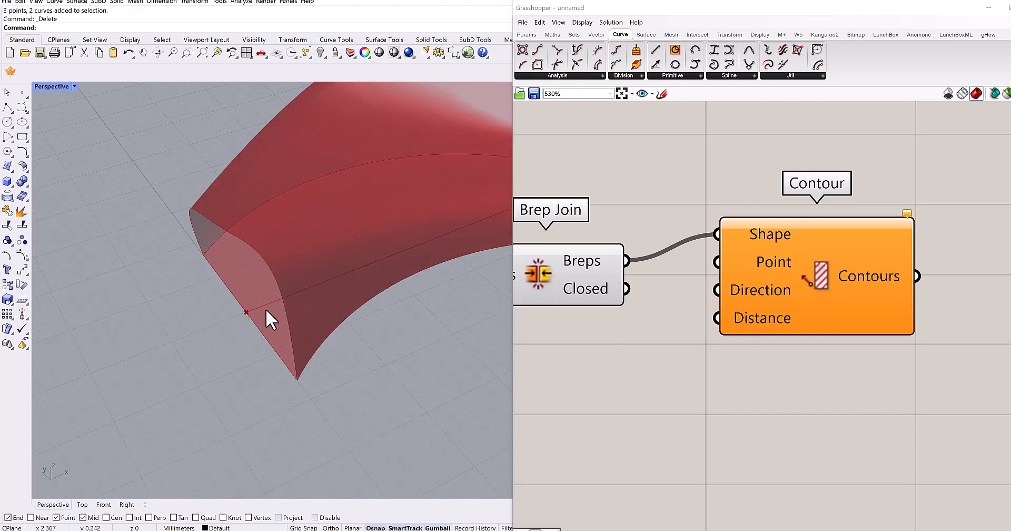
pyautogui.click(21, 92)
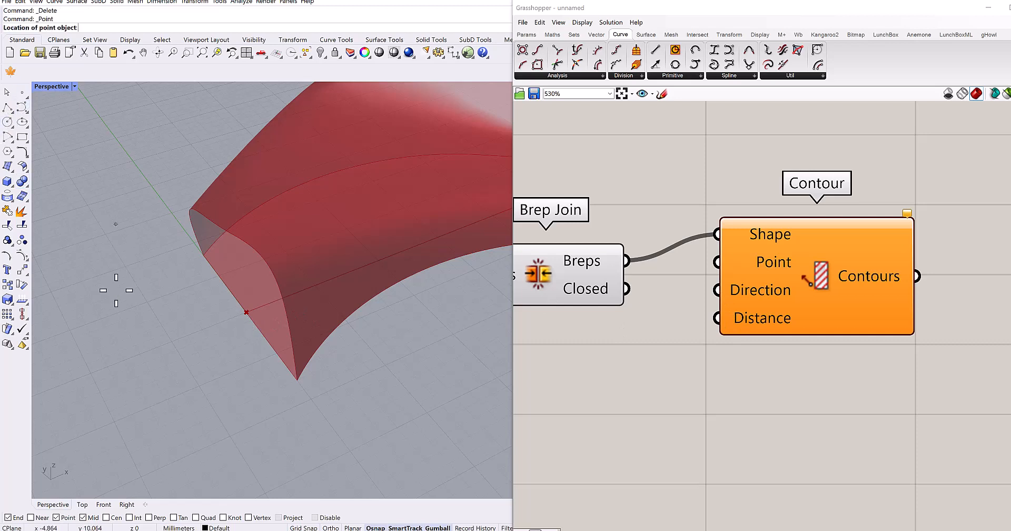
pyautogui.click(106, 333)
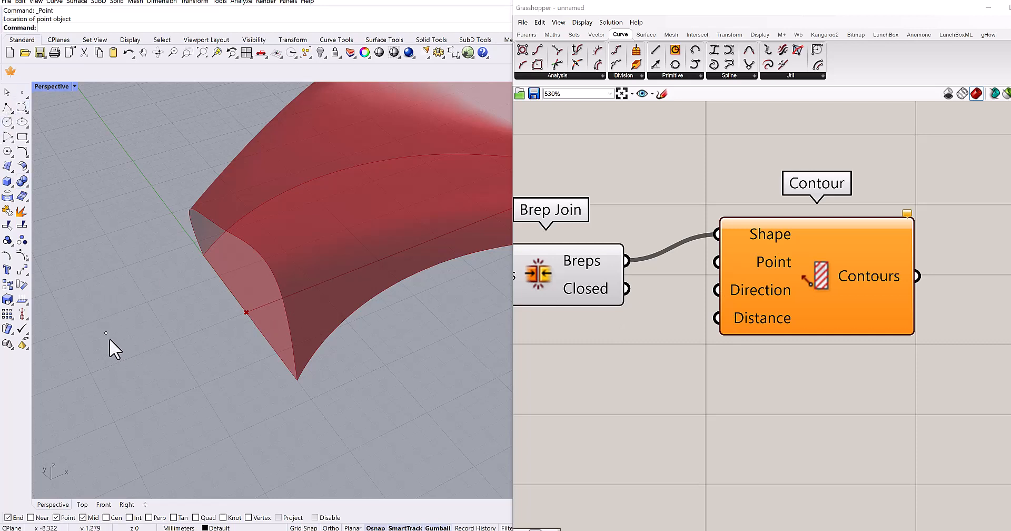
pyautogui.click(105, 333)
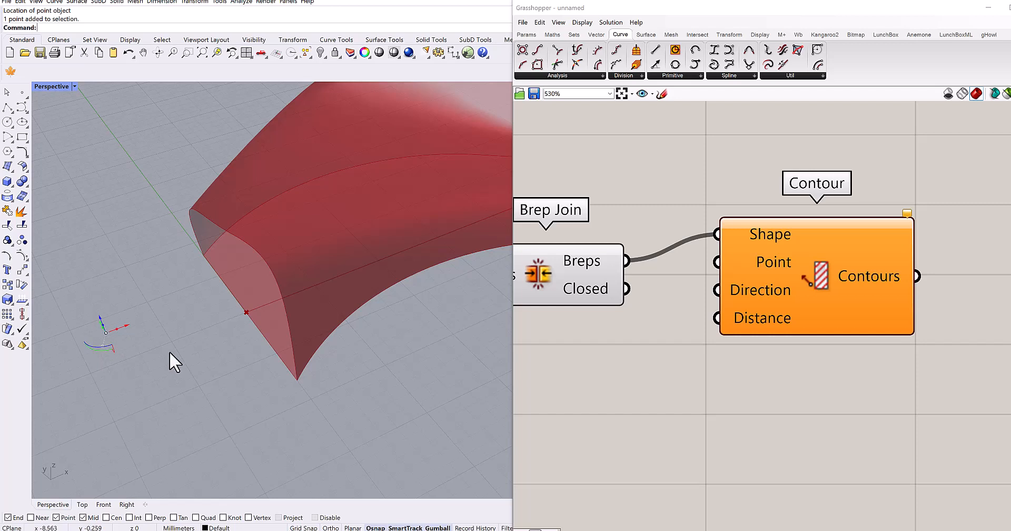
pyautogui.press('Delete')
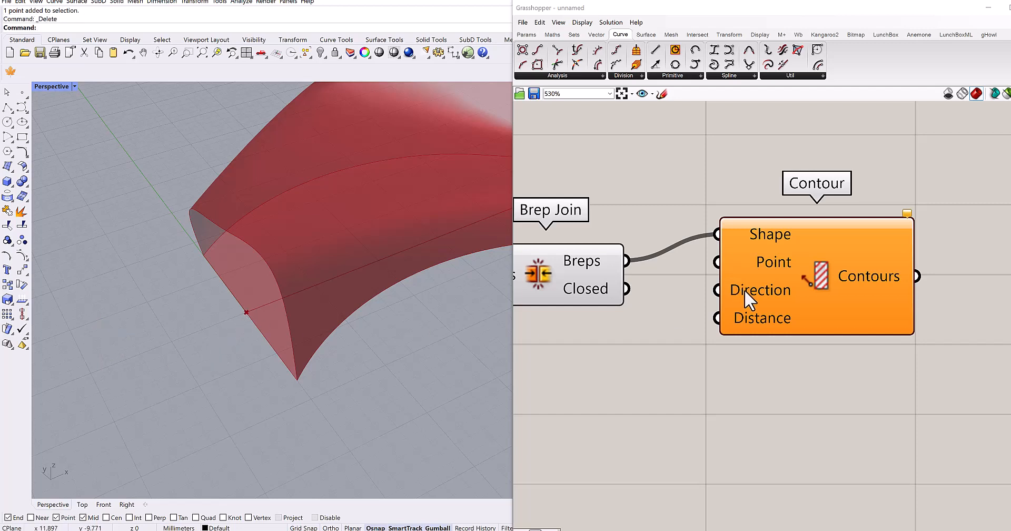
# - Place a Unit X vector below Brep Join and connect its Unit vector output to the Contour's Direction input
pyautogui.doubleClick(678, 367)
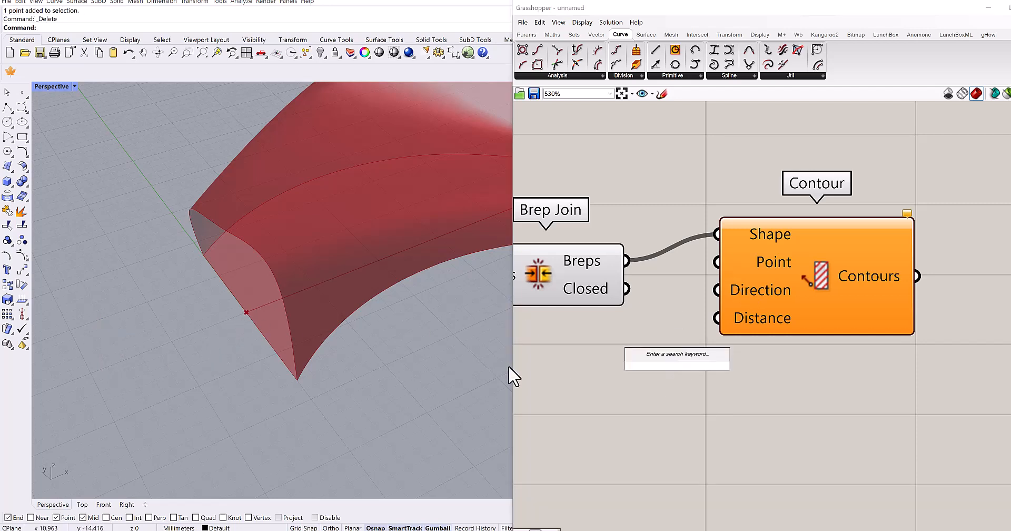
pyautogui.write('x')
pyautogui.click(632, 353)
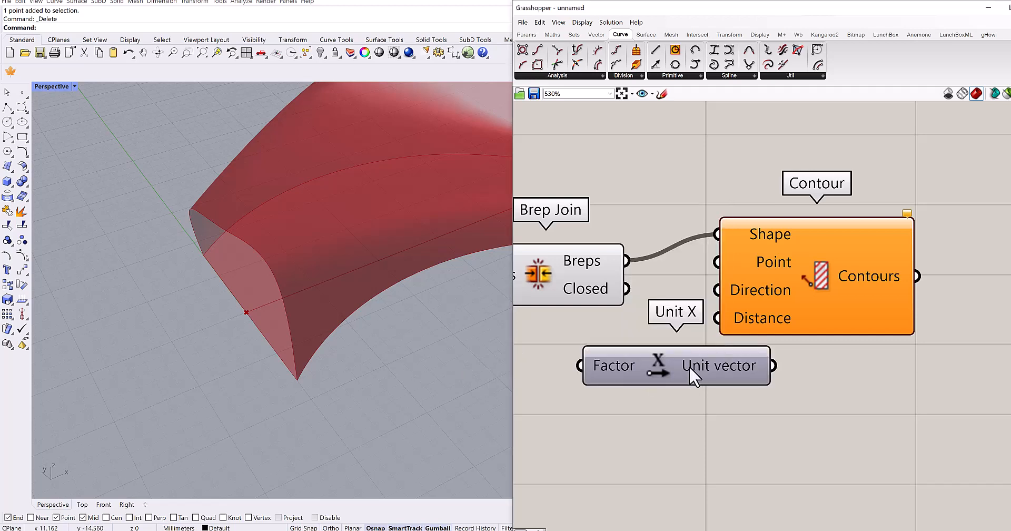
pyautogui.click(755, 301)
pyautogui.moveTo(753, 299); pyautogui.dragTo(704, 377)
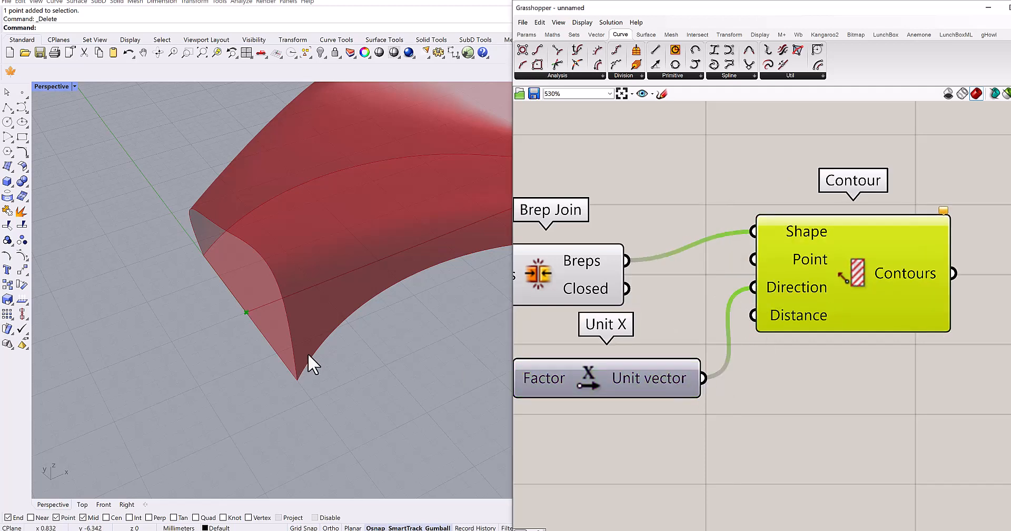
# - Add a Number Slider set to 0.5 and connect it to the Contour's Distance input
pyautogui.scroll(-8, 306, 354)
pyautogui.keyDown('shift'); pyautogui.moveTo(238, 355); pyautogui.dragTo(71, 363, button='right'); pyautogui.keyUp('shift')
pyautogui.keyDown('shift'); pyautogui.moveTo(274, 353); pyautogui.dragTo(316, 349, button='right'); pyautogui.keyUp('shift')
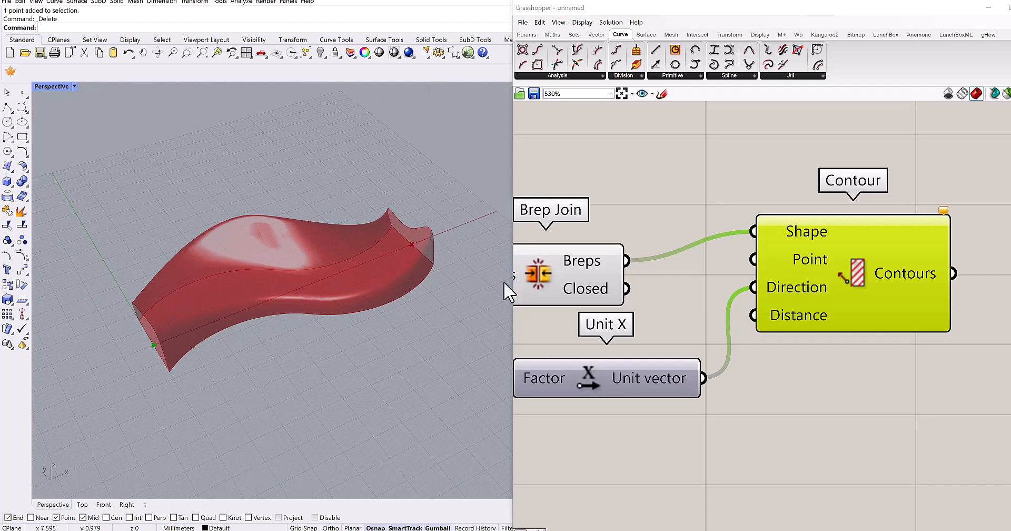
pyautogui.moveTo(766, 325); pyautogui.dragTo(802, 255, button='right')
pyautogui.doubleClick(775, 400)
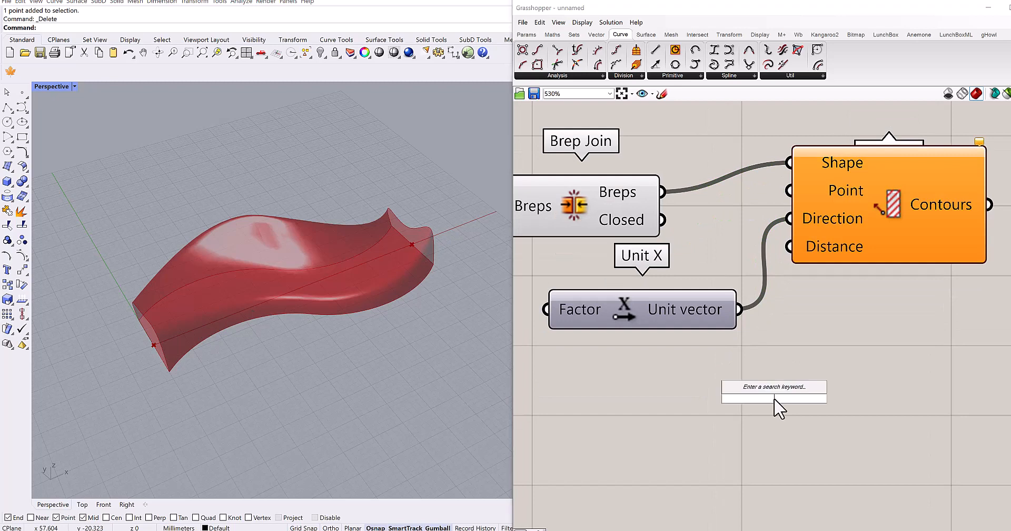
pyautogui.write('0.5')
pyautogui.press('Return')
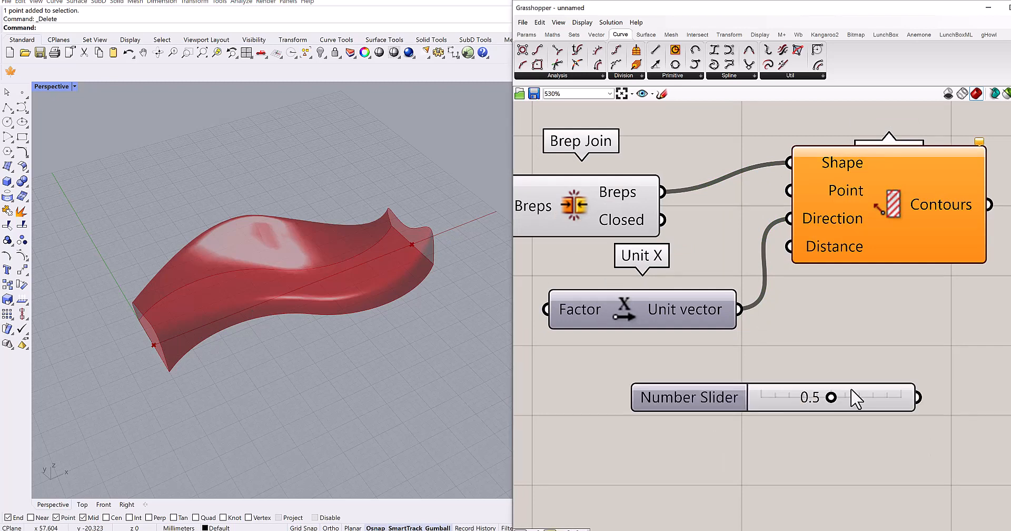
pyautogui.moveTo(732, 393); pyautogui.dragTo(636, 387)
pyautogui.moveTo(789, 246); pyautogui.dragTo(775, 390)
# - Hide the Brep Join's preview and inspect the contour curves on their own
pyautogui.moveTo(401, 273); pyautogui.dragTo(321, 200, button='right')
pyautogui.scroll(5, 408, 223)
pyautogui.moveTo(583, 274); pyautogui.dragTo(605, 330, button='right')
pyautogui.click(614, 268)
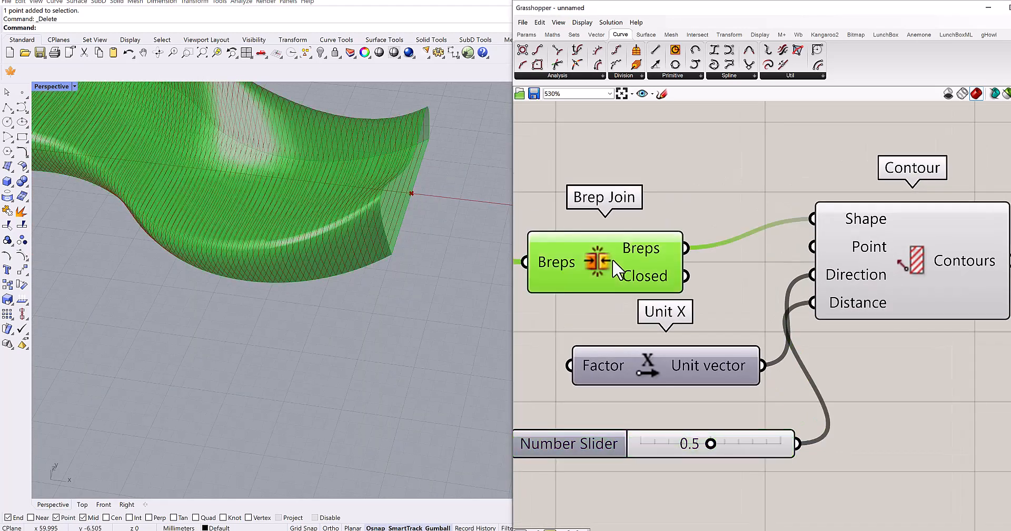
pyautogui.hotkey('ctrl', 'q')
pyautogui.scroll(-4, 273, 323)
pyautogui.moveTo(281, 327); pyautogui.dragTo(351, 309, button='right')
pyautogui.scroll(8, 345, 293)
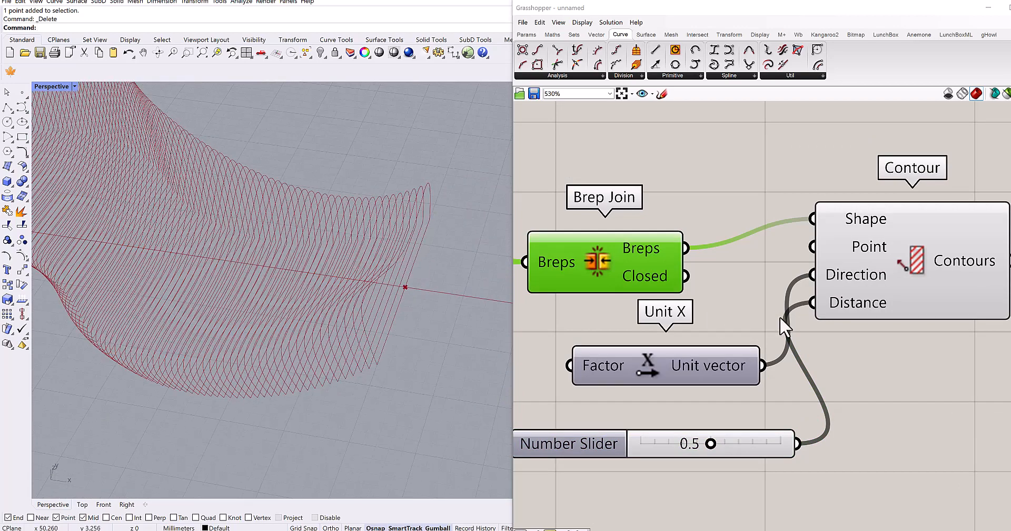
# - Place a Boundary Surfaces component and connect the Contour's Contours output to its Edges input
pyautogui.scroll(-3, 741, 284)
pyautogui.doubleClick(822, 278)
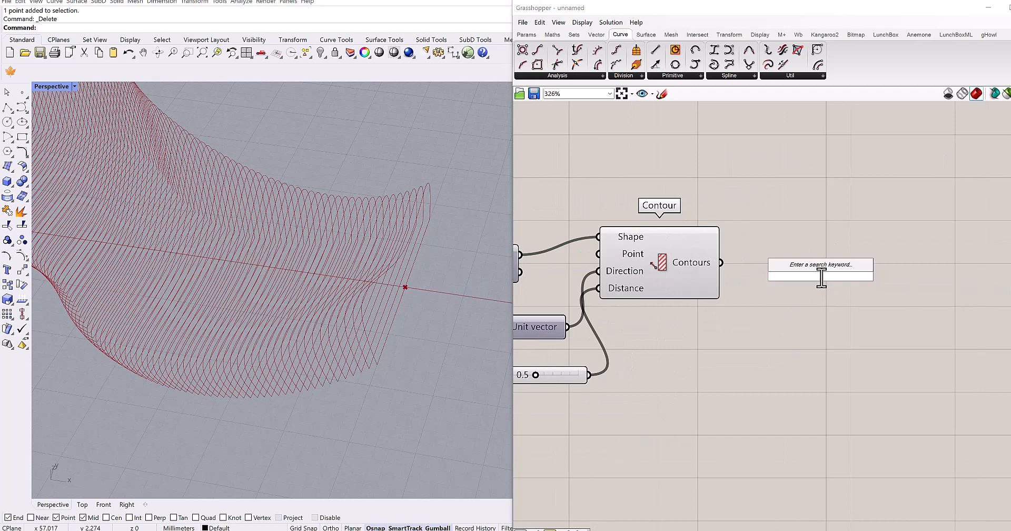
pyautogui.write('boundary')
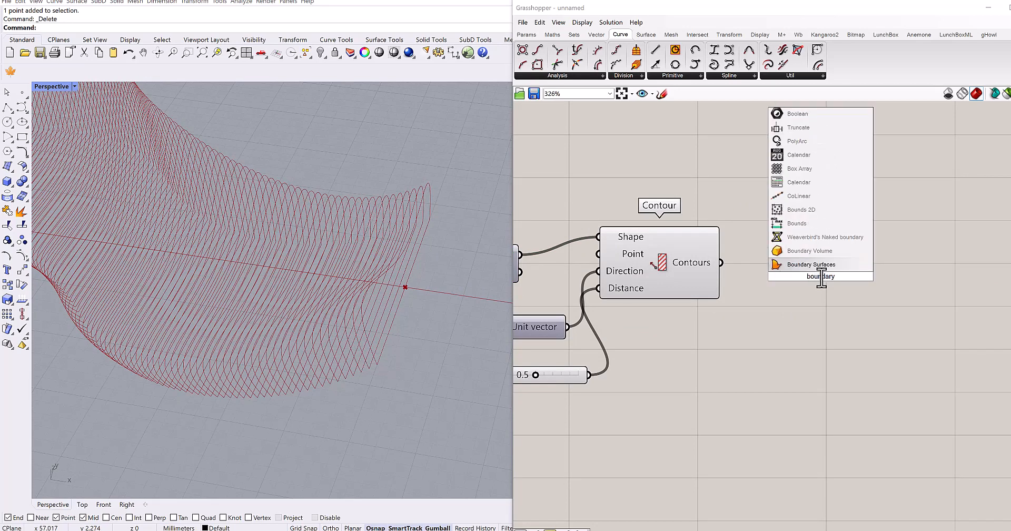
pyautogui.press('Return')
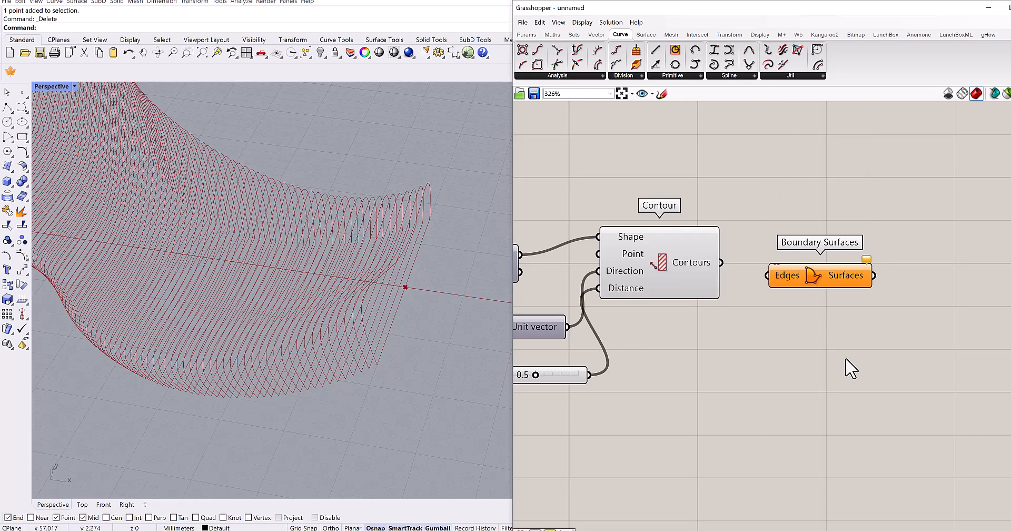
pyautogui.moveTo(445, 384); pyautogui.dragTo(394, 222, button='right')
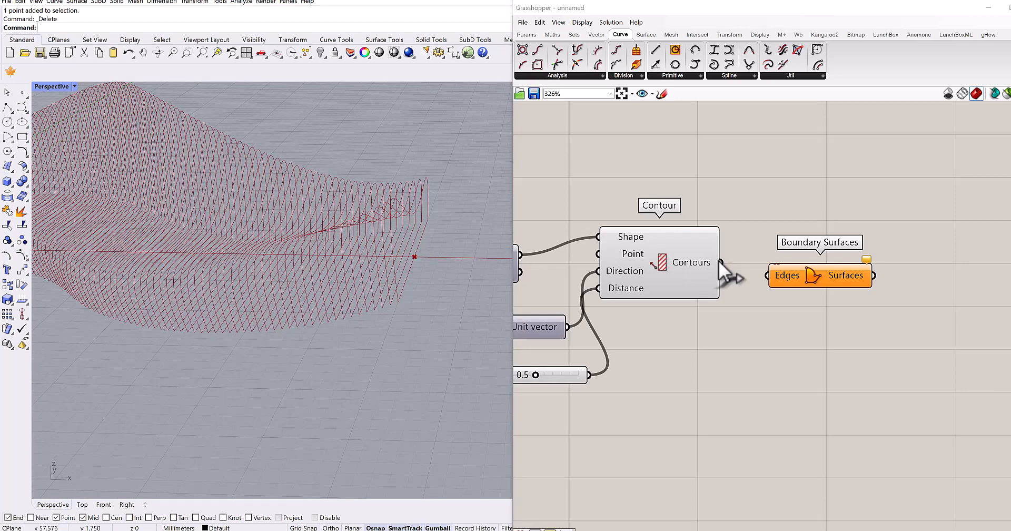
pyautogui.moveTo(720, 262); pyautogui.dragTo(768, 275)
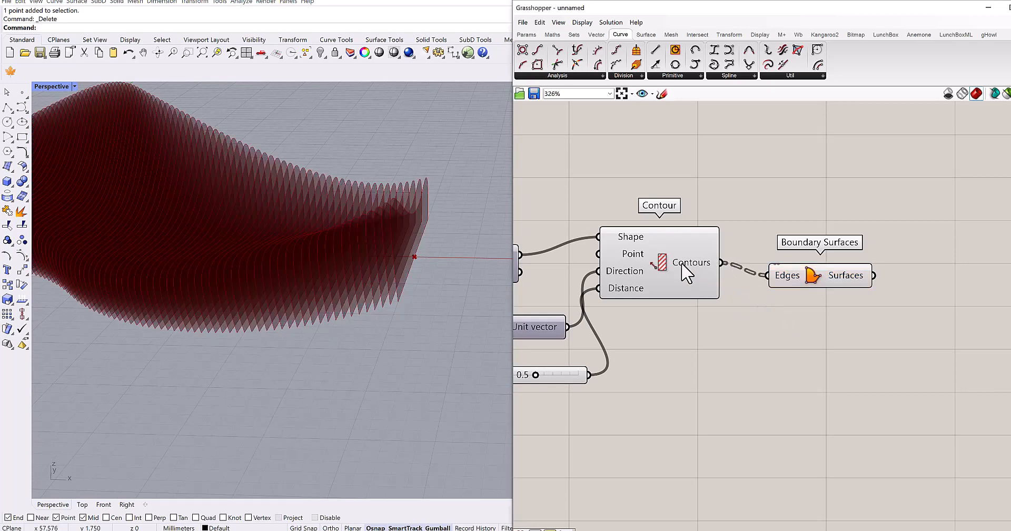
# - Hide the Contour's preview so only the boundary surfaces are displayed
pyautogui.click(685, 272)
pyautogui.hotkey('ctrl', 'q')
pyautogui.moveTo(363, 257); pyautogui.dragTo(380, 270, button='right')
pyautogui.scroll(-3, 373, 257)
# - Place an Extrude component, connect the Boundary Surfaces' output to its Base input and hide the Boundary Surfaces' preview
pyautogui.moveTo(871, 301); pyautogui.dragTo(752, 299, button='right')
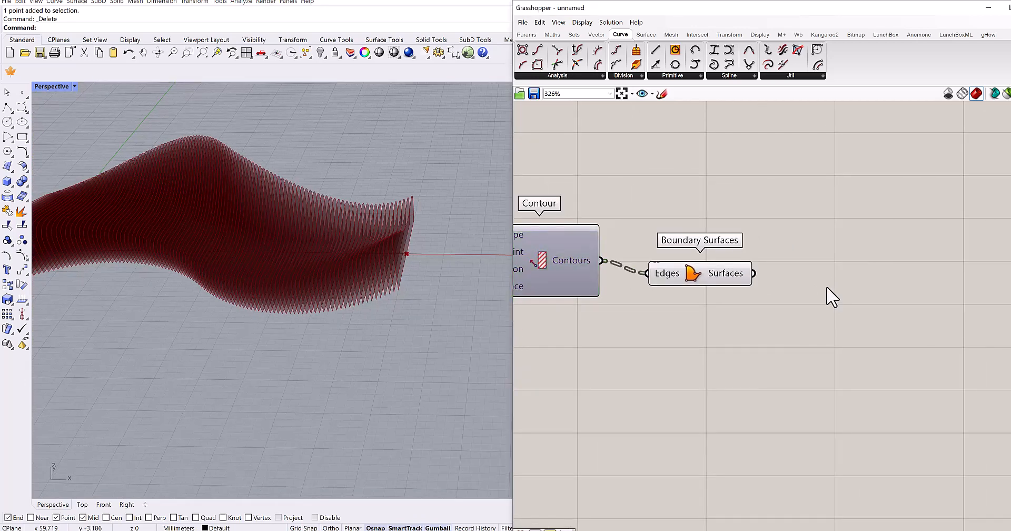
pyautogui.doubleClick(827, 286)
pyautogui.write('extrude')
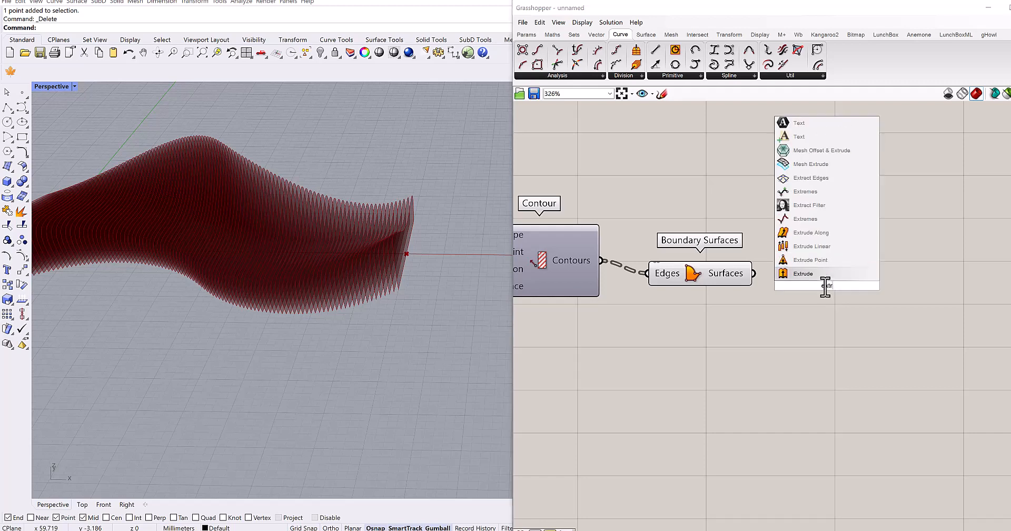
pyautogui.click(798, 274)
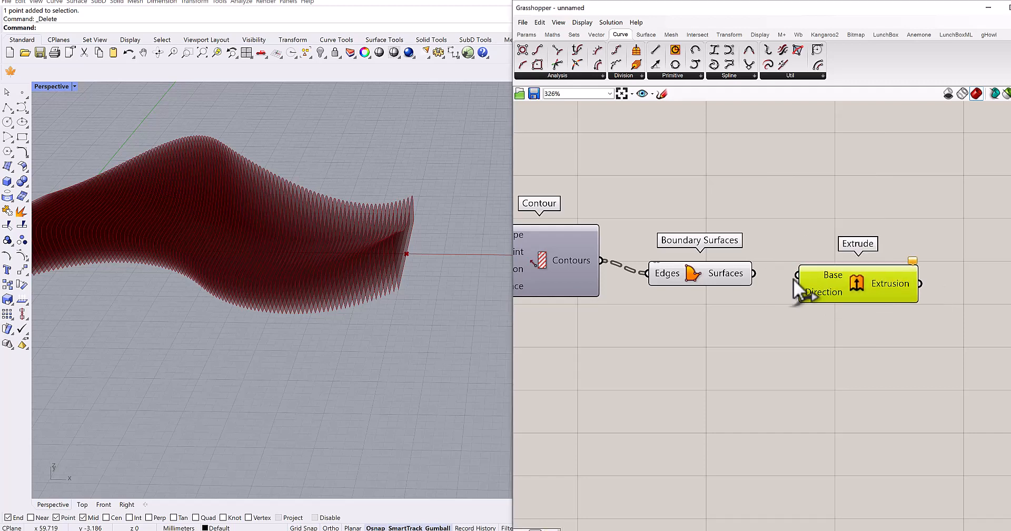
pyautogui.moveTo(802, 275); pyautogui.dragTo(802, 275)
pyautogui.click(731, 272)
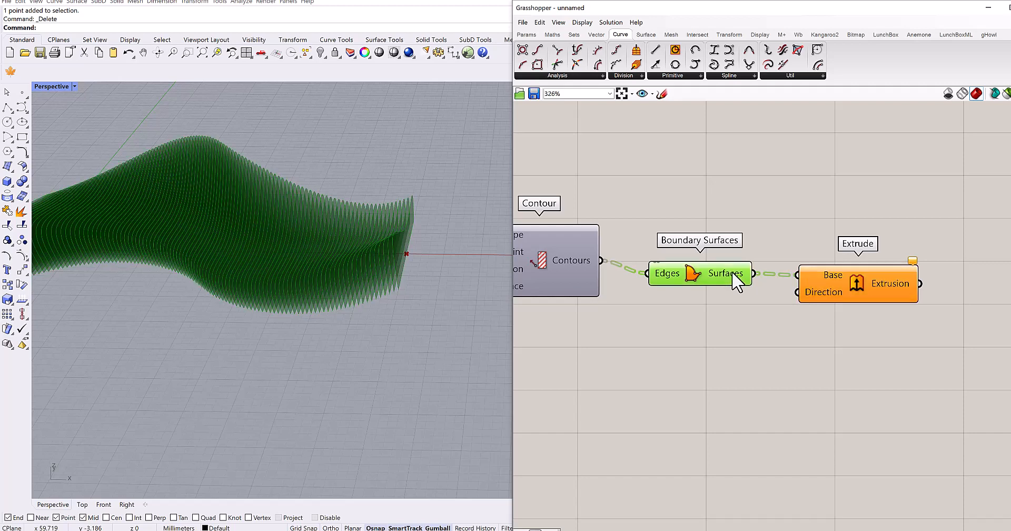
pyautogui.hotkey('ctrl', 'q')
# - Place a Unit X component below the Boundary Surfaces component
pyautogui.click(738, 347)
pyautogui.doubleClick(738, 347)
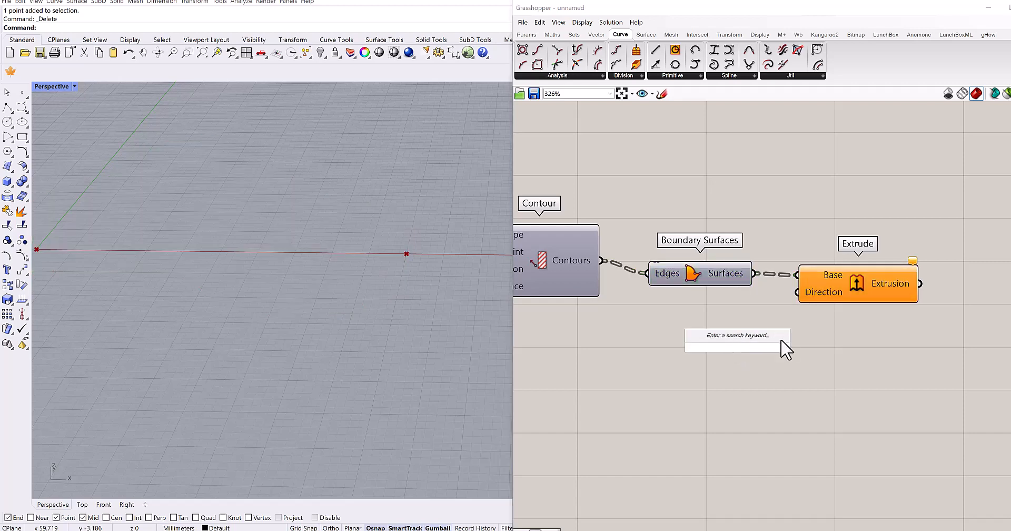
pyautogui.write('x')
pyautogui.click(740, 338)
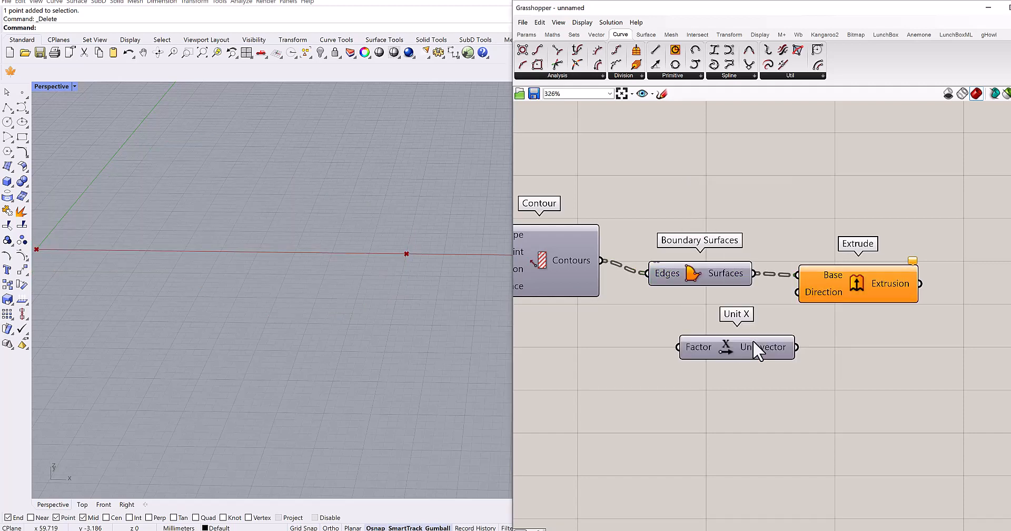
pyautogui.moveTo(755, 342); pyautogui.dragTo(741, 342)
# - Add a 0.3 number slider to Unit X's Factor input and connect its Unit vector output to the Extrude's Direction input
pyautogui.moveTo(658, 398); pyautogui.dragTo(714, 352, button='right')
pyautogui.click(719, 361)
pyautogui.doubleClick(722, 354)
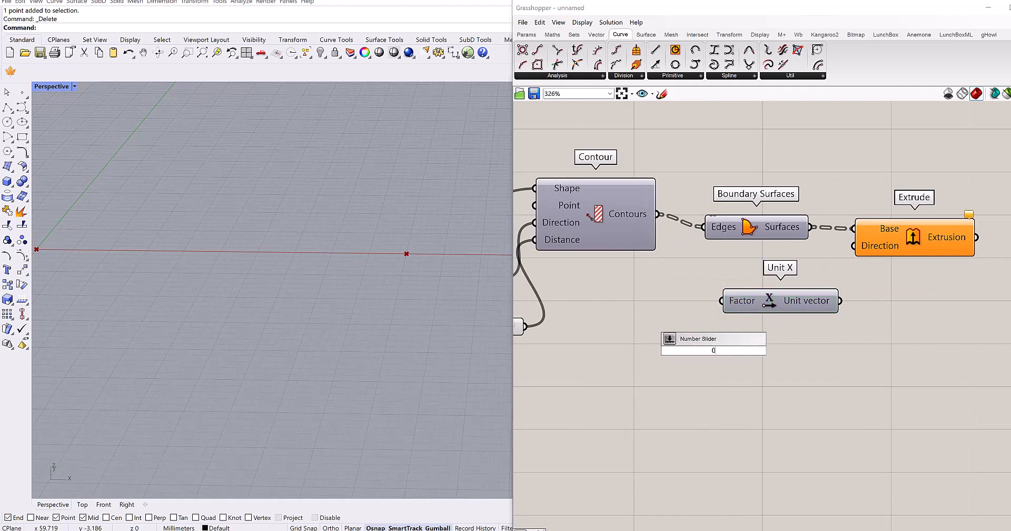
pyautogui.write('0.3')
pyautogui.press('Return')
pyautogui.moveTo(676, 343); pyautogui.dragTo(561, 326)
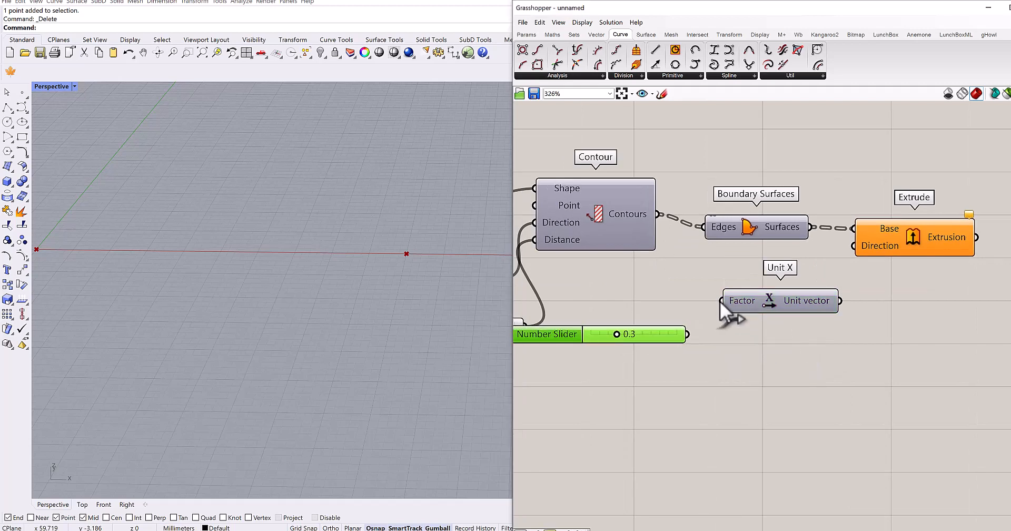
pyautogui.moveTo(859, 263); pyautogui.dragTo(859, 259)
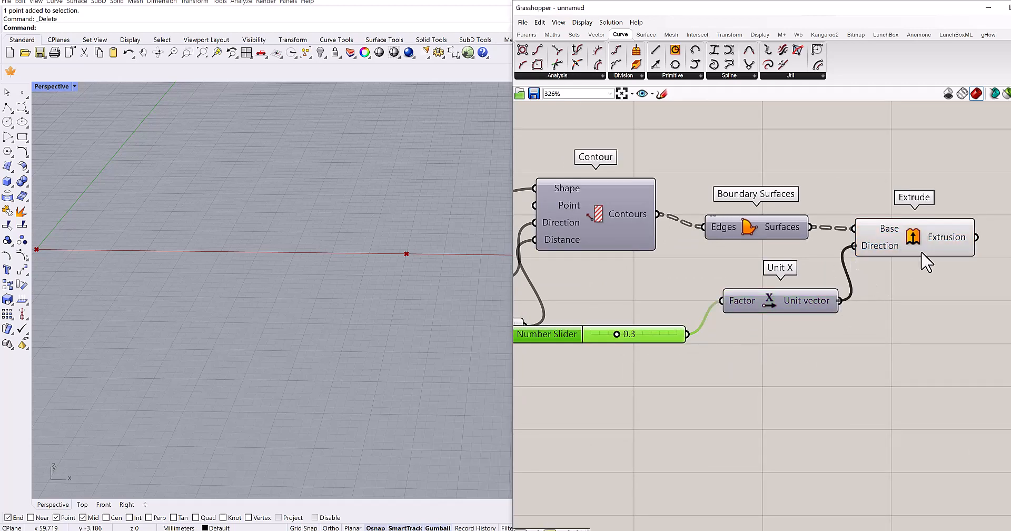
pyautogui.scroll(-5, 398, 302)
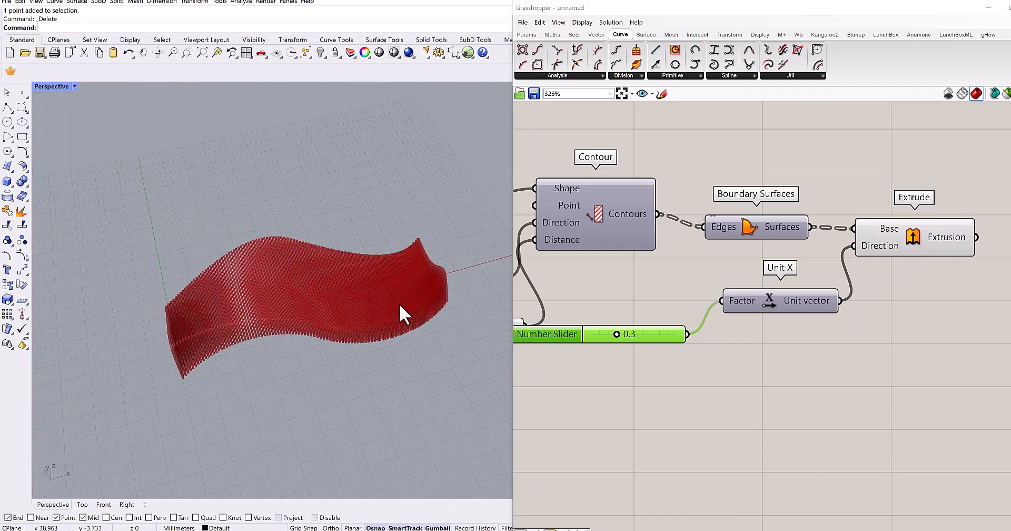
pyautogui.moveTo(399, 304)
pyautogui.mouseDown(button='right')
pyautogui.moveTo(420, 280)
pyautogui.moveTo(411, 300)
pyautogui.moveTo(391, 302)
pyautogui.mouseUp(button='right')
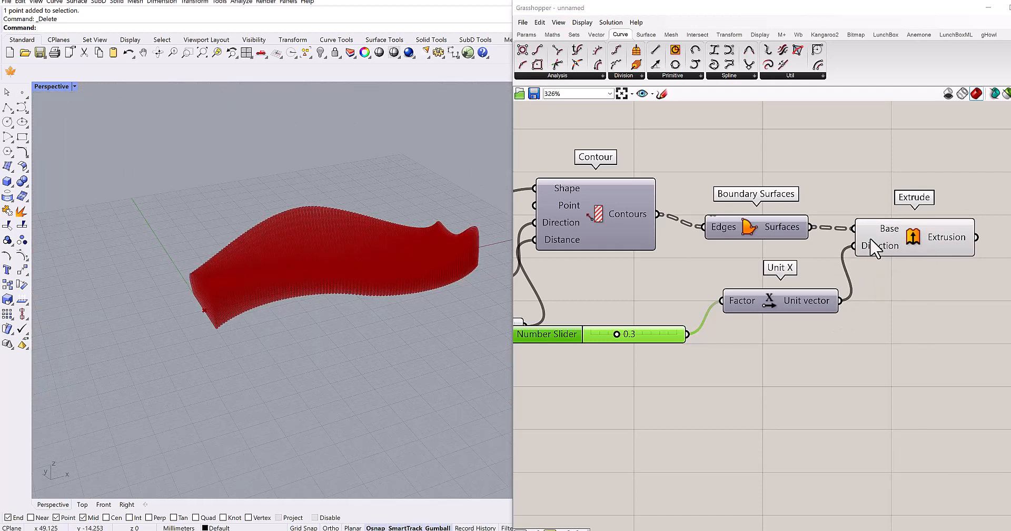
# - Bake the Extrude component's slices into the Rhino document and hide the component's preview
pyautogui.rightClick(873, 240)
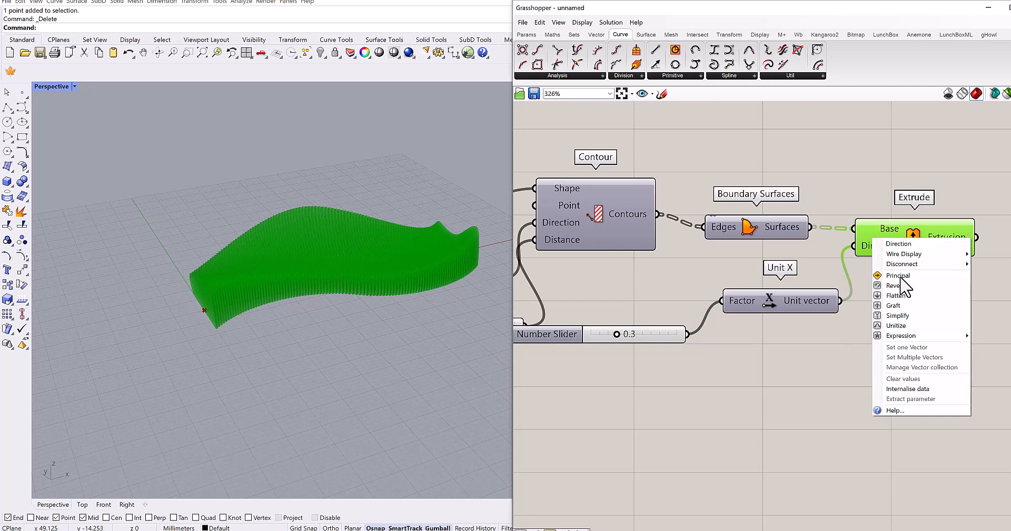
pyautogui.click(900, 235)
pyautogui.middleClick(900, 235)
pyautogui.click(918, 258)
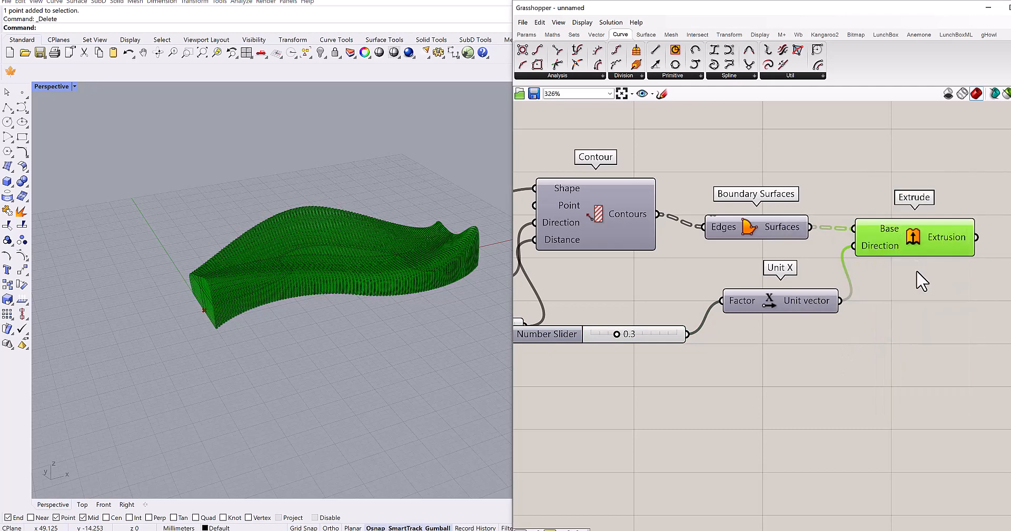
pyautogui.moveTo(993, 169); pyautogui.dragTo(906, 308)
pyautogui.scroll(-2, 870, 321)
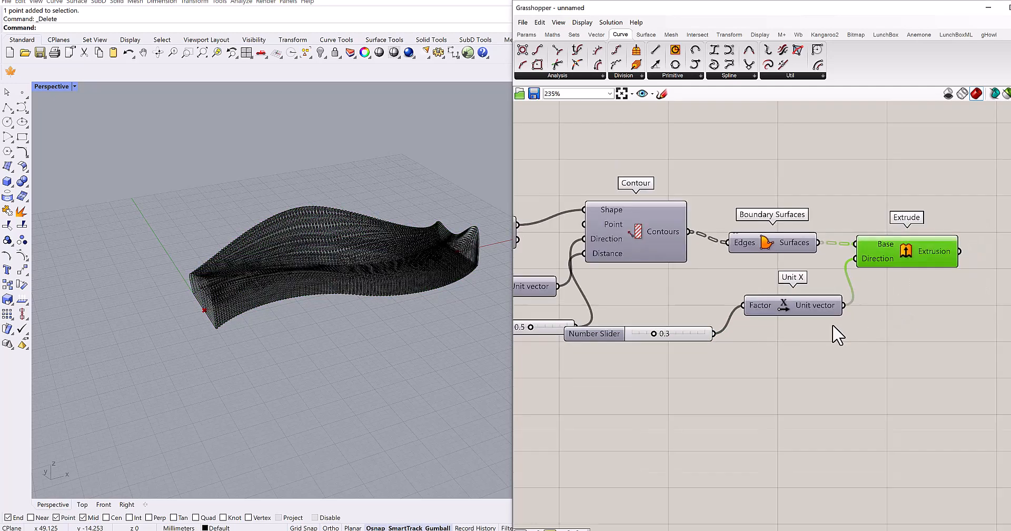
# - Select the start Point component at the beginning of the definition and collapse the Grasshopper window
pyautogui.scroll(-6, 822, 327)
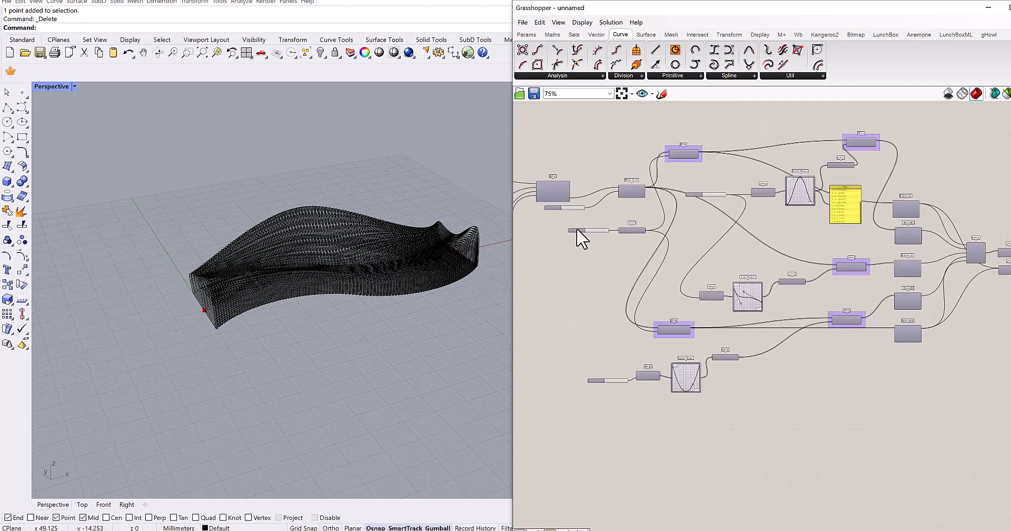
pyautogui.scroll(7, 685, 221)
pyautogui.click(686, 183)
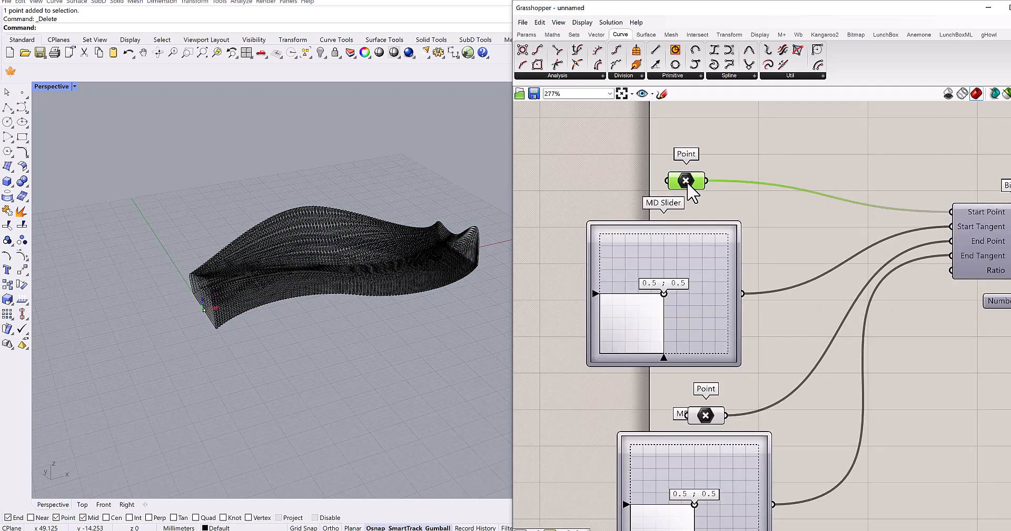
pyautogui.doubleClick(757, 8)
# - Switch the Perspective viewport to the Rendered display mode and inspect the baked slices up close
pyautogui.click(394, 54)
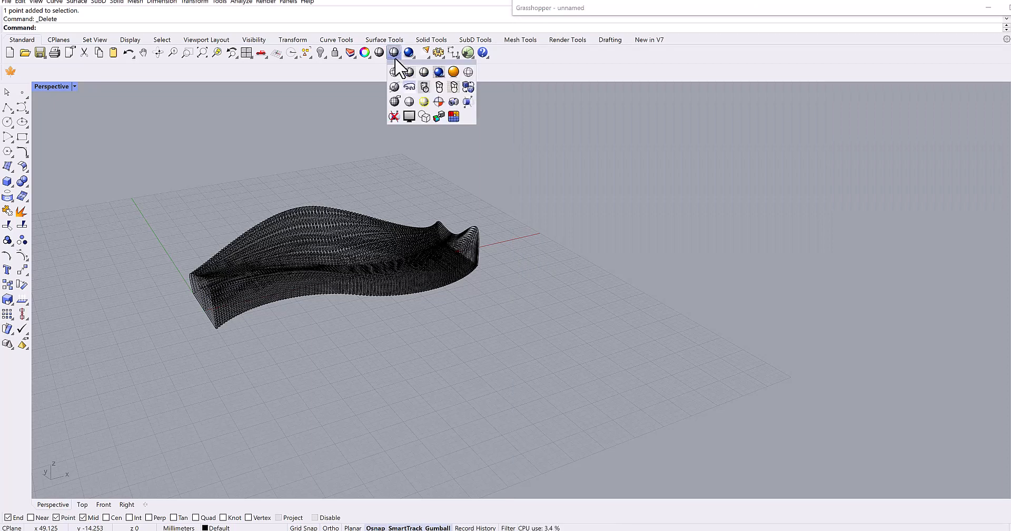
pyautogui.click(439, 71)
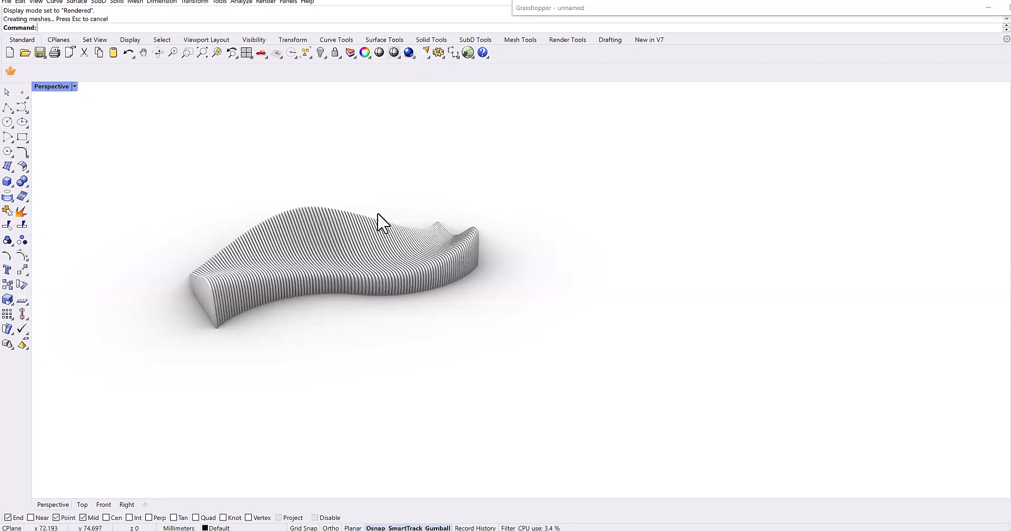
pyautogui.moveTo(452, 219); pyautogui.dragTo(481, 286, button='right')
pyautogui.scroll(3, 515, 287)
pyautogui.keyDown('shift'); pyautogui.moveTo(555, 314); pyautogui.dragTo(682, 302, button='right'); pyautogui.keyUp('shift')
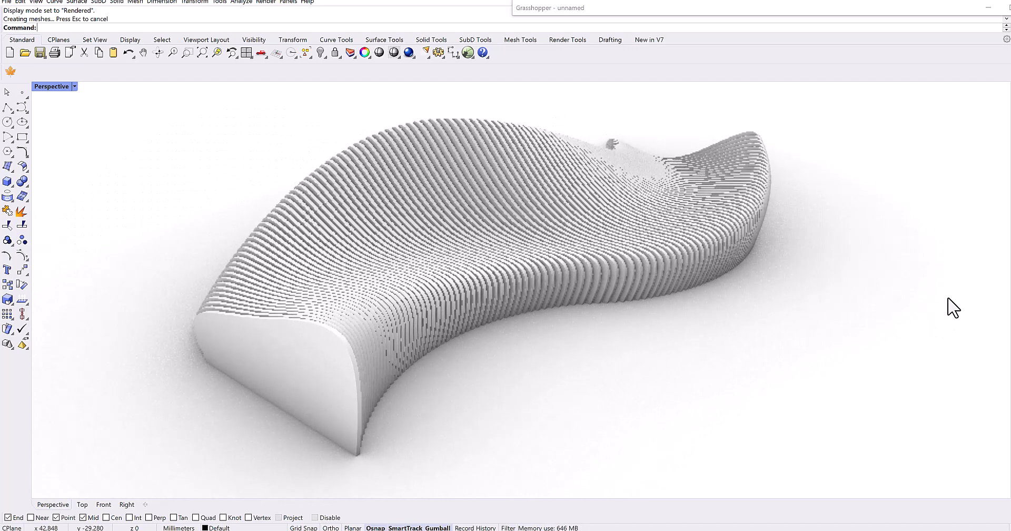